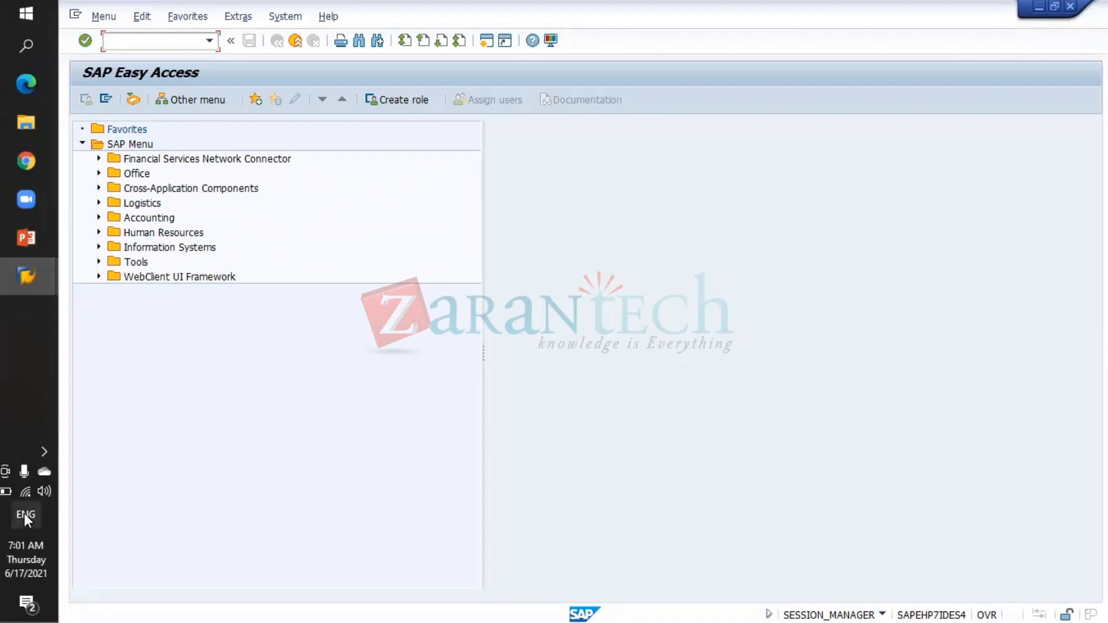
click(44, 492)
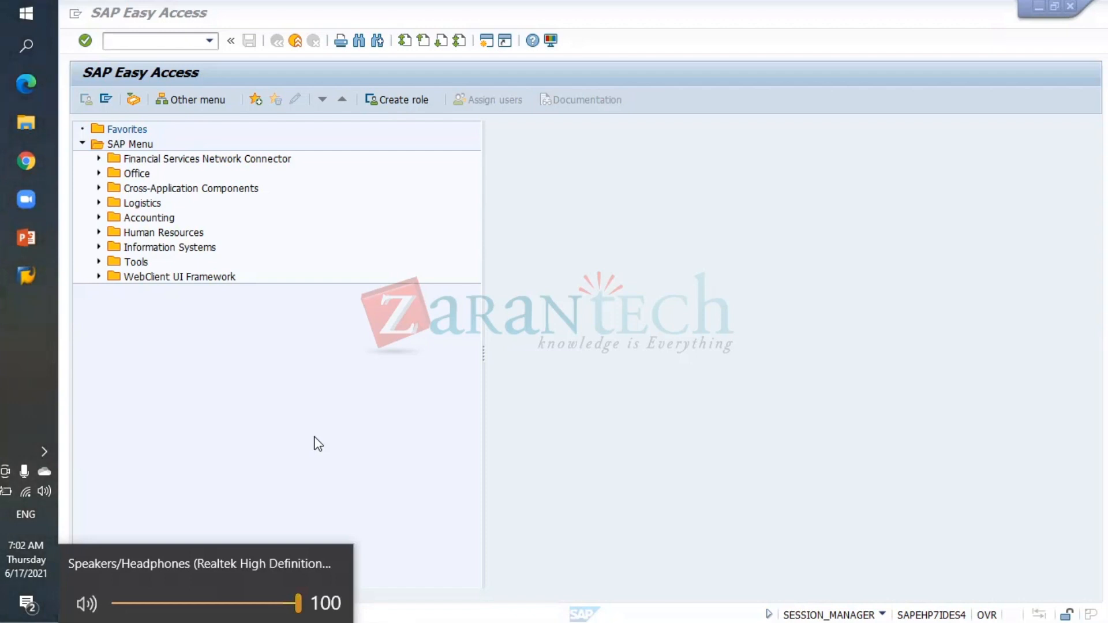
- Open transaction OBA0 to maintain the tolerances for groups of G/L accounts
click(183, 43)
click(183, 45)
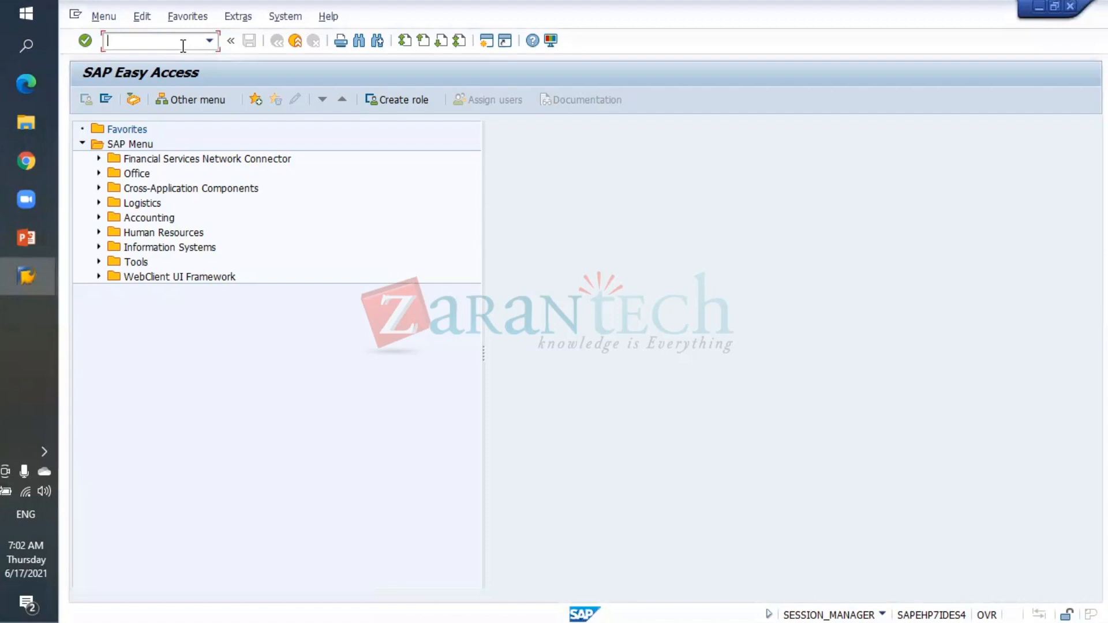
text(oba0)
key(Return)
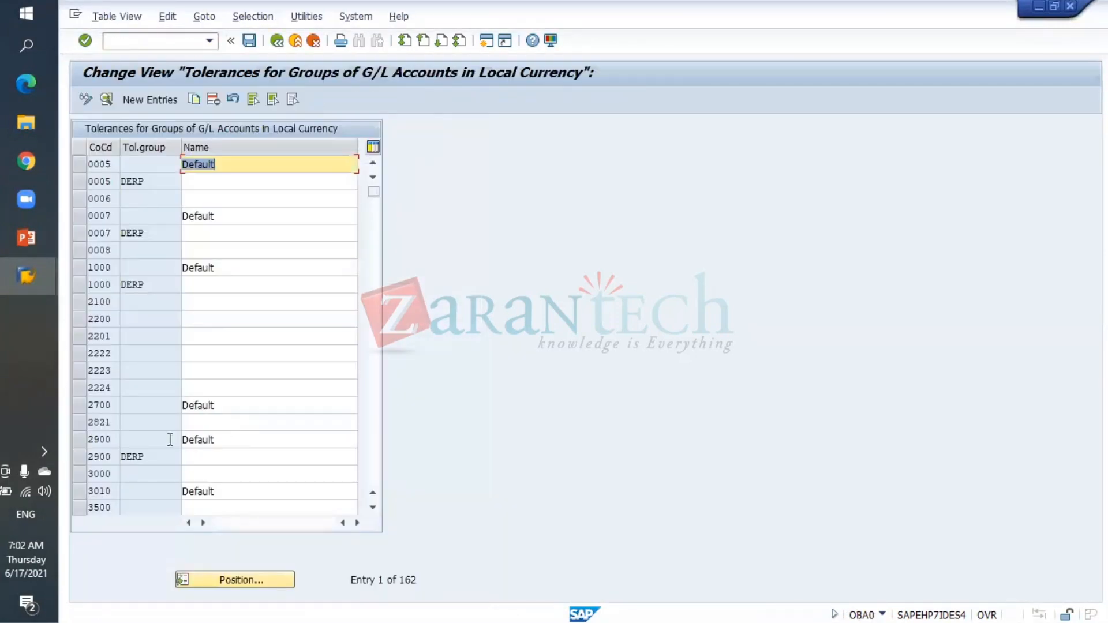
- Position the tolerance list on company code KRIS and open the details of its KRIS GL tolerances entry
click(245, 582)
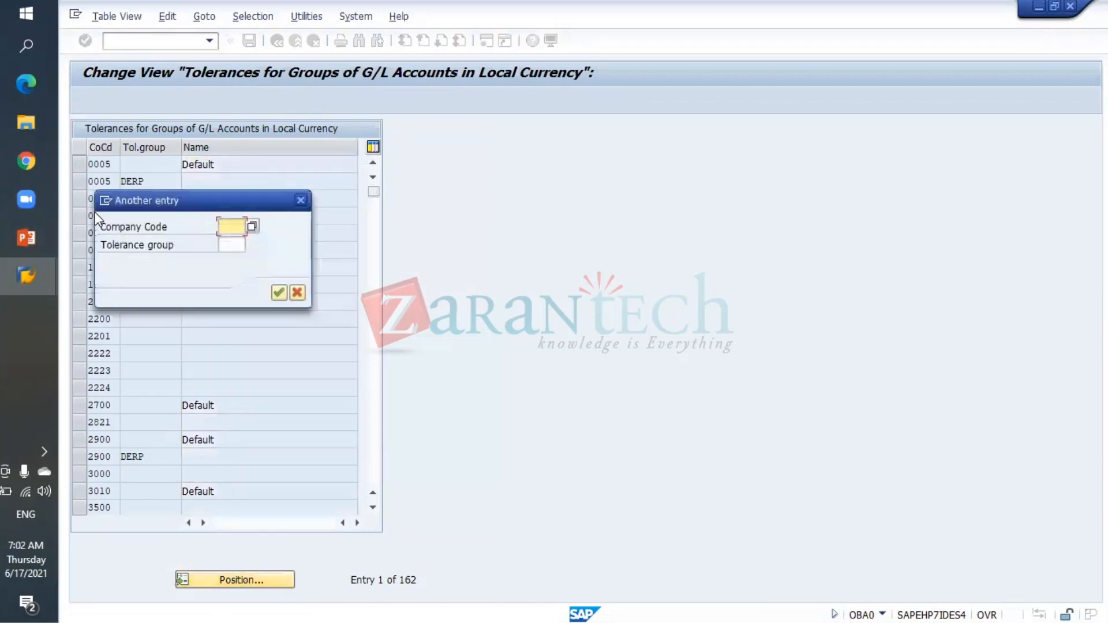
text(kris)
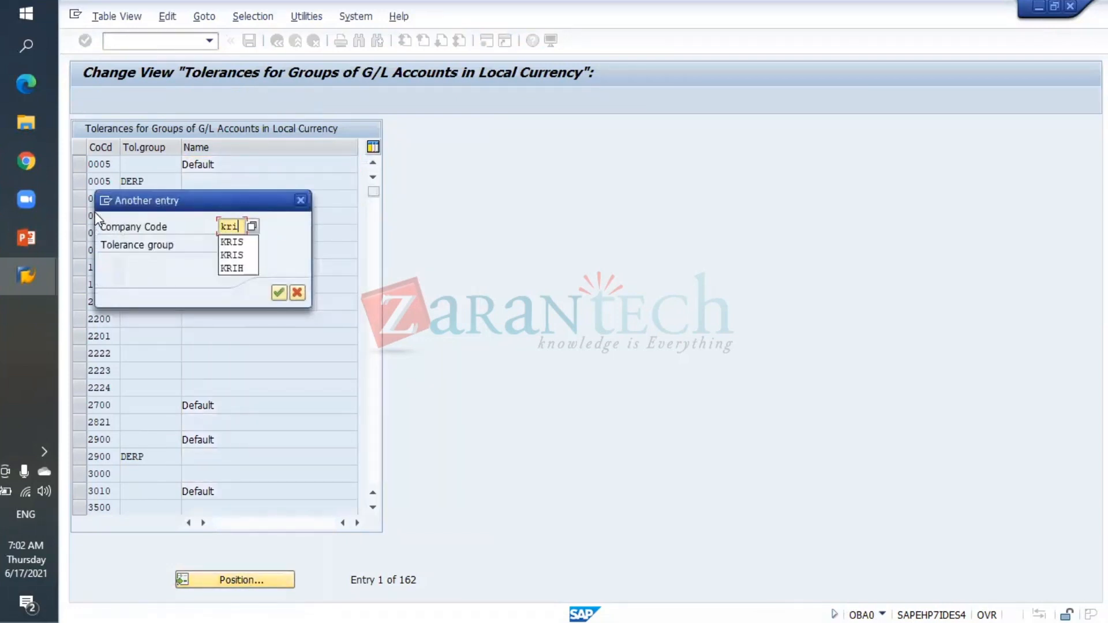
key(Return)
key(Return)
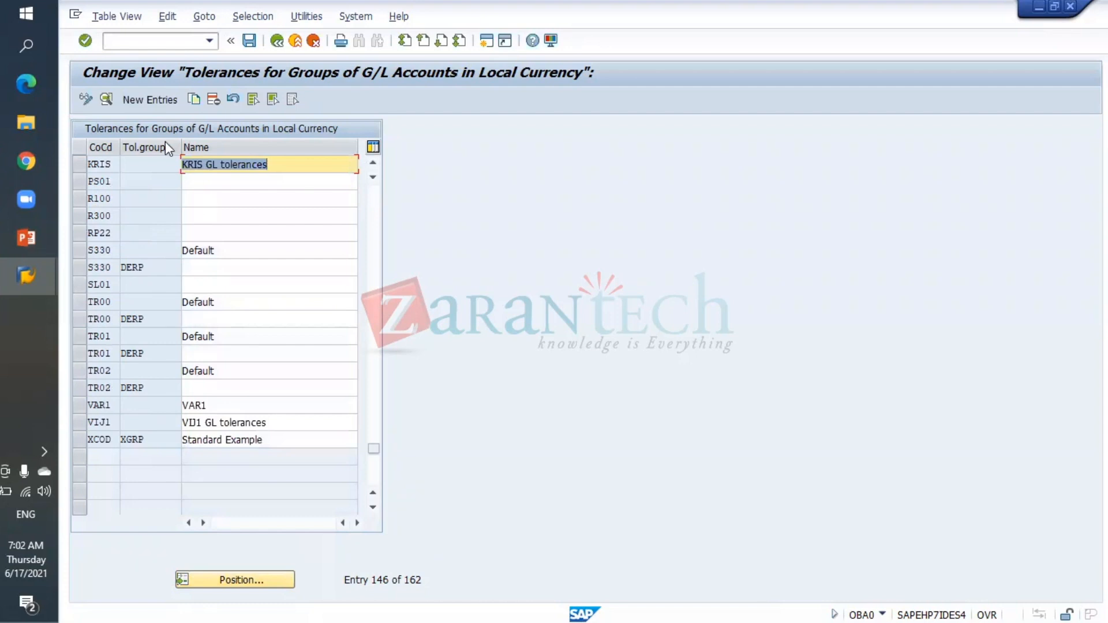
double_click(105, 164)
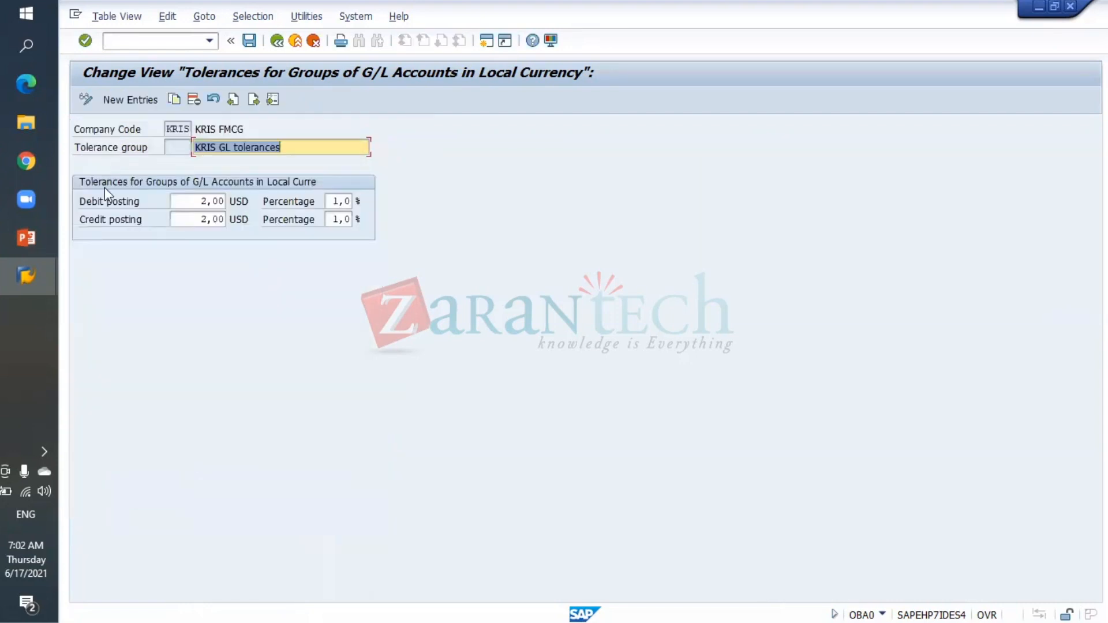
- Review the debit and credit posting amounts and percentages in the KRIS GL tolerances entry
click(196, 201)
drag(197, 201, 253, 219)
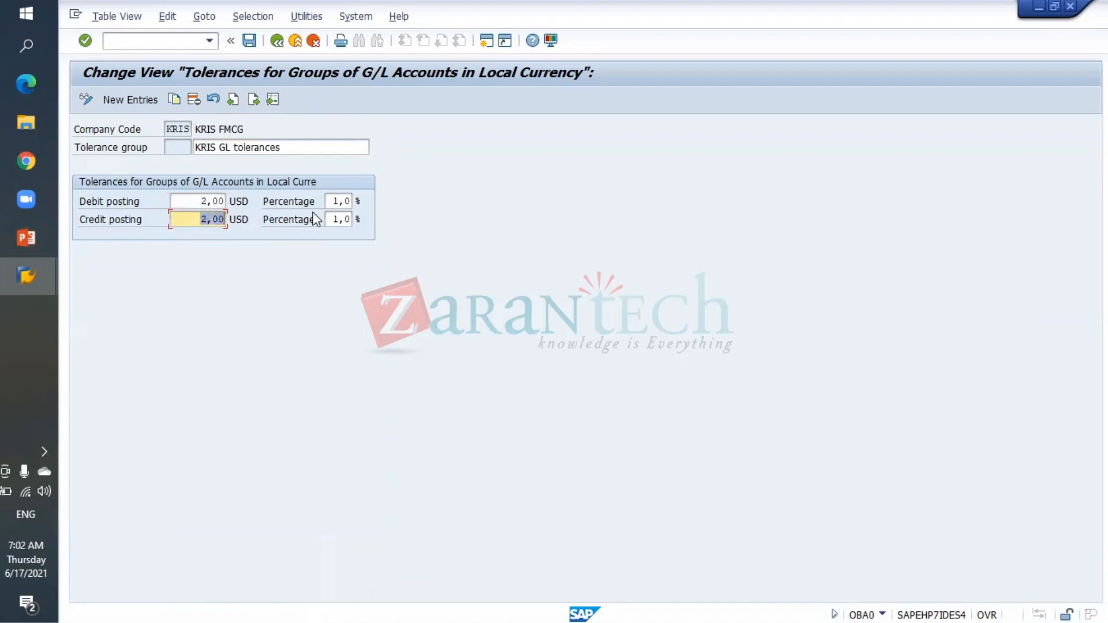
drag(327, 202, 379, 225)
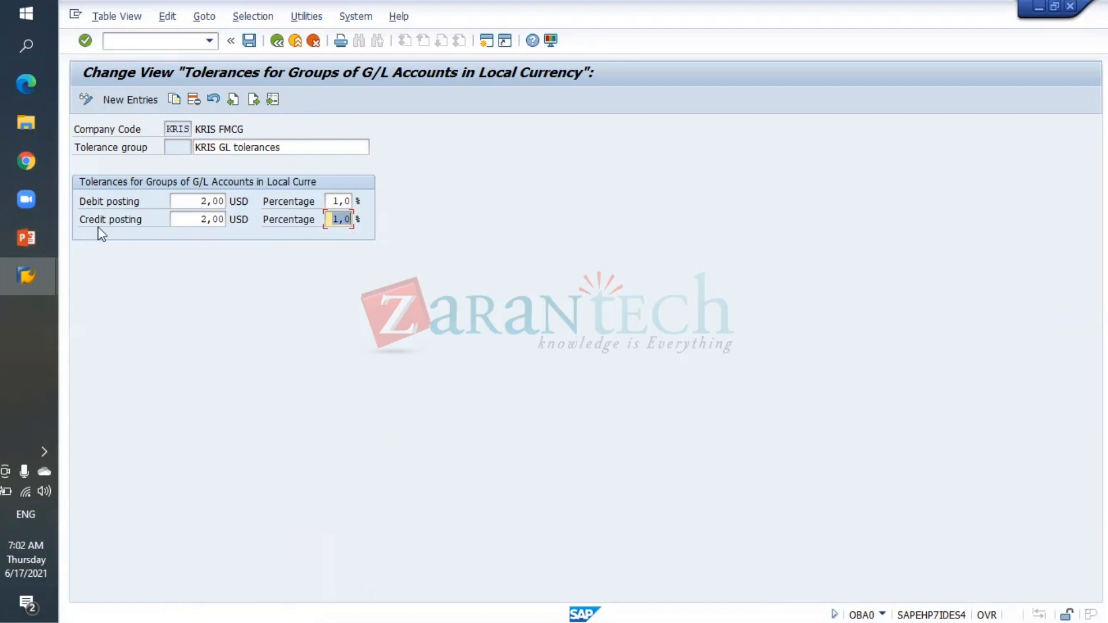
- Switch to the PowerPoint work notes and review the transaction codes listed for sort key, GL tolerances and automatic account assignment
click(39, 237)
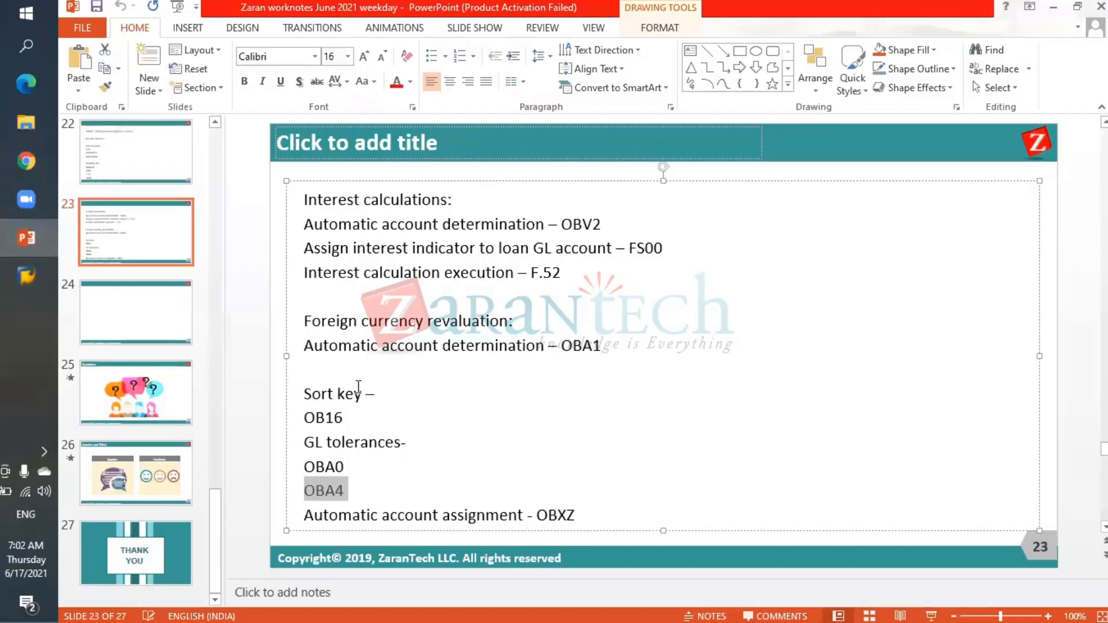
click(326, 397)
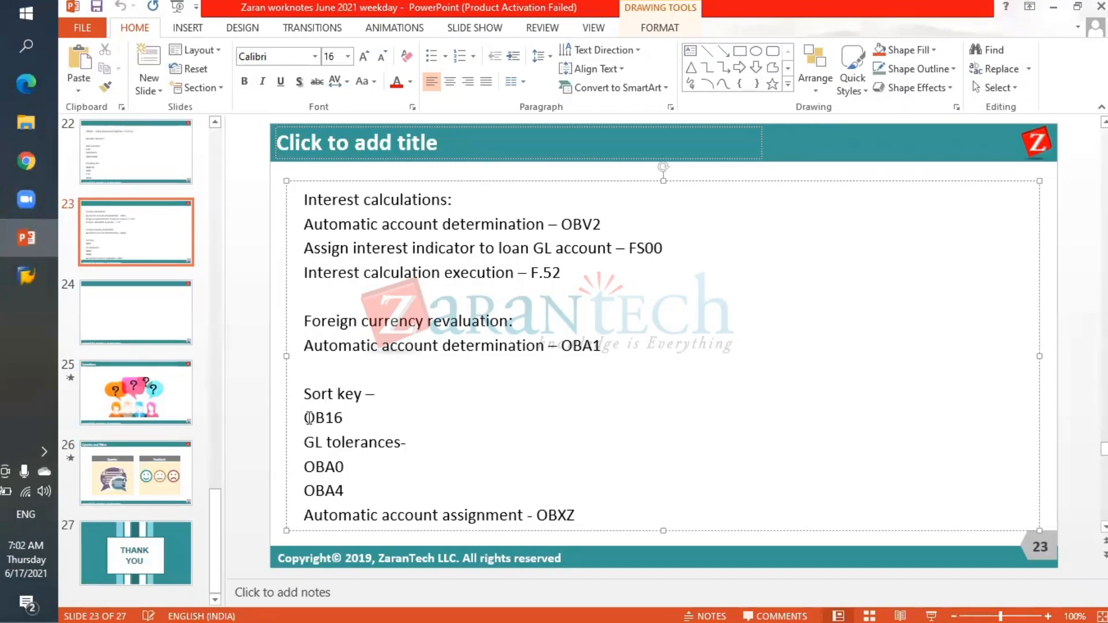
drag(306, 417, 601, 517)
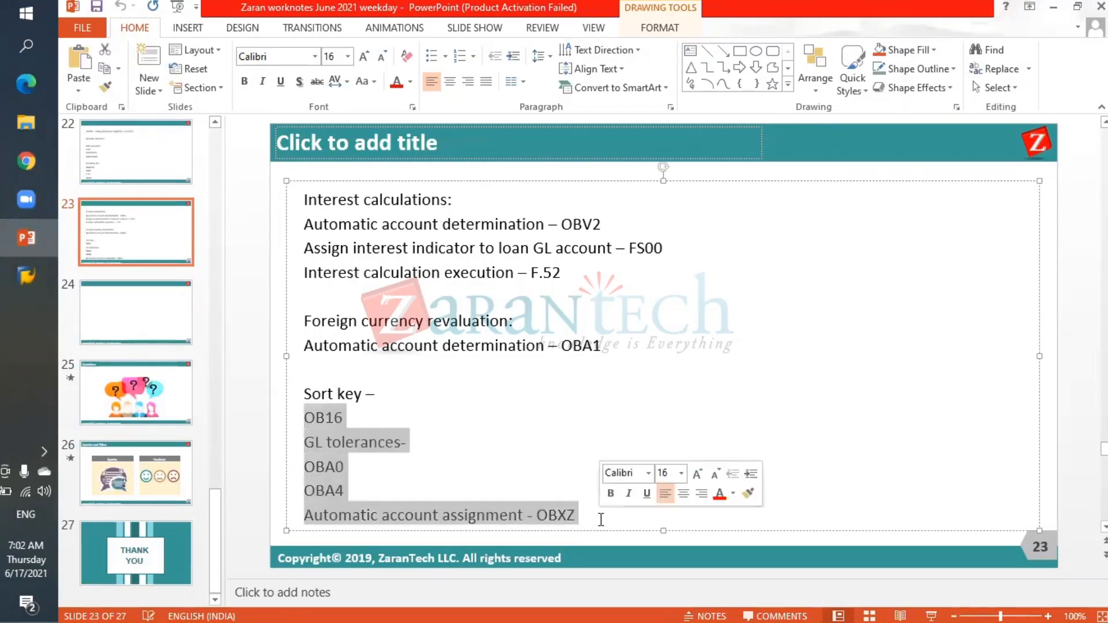
click(468, 482)
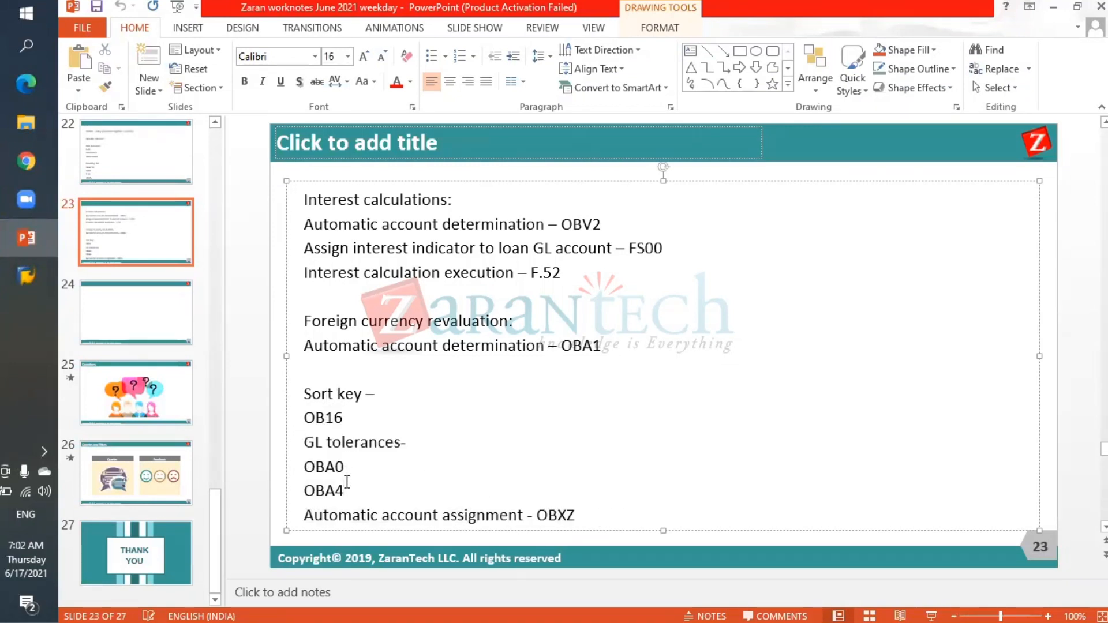
drag(346, 490, 304, 465)
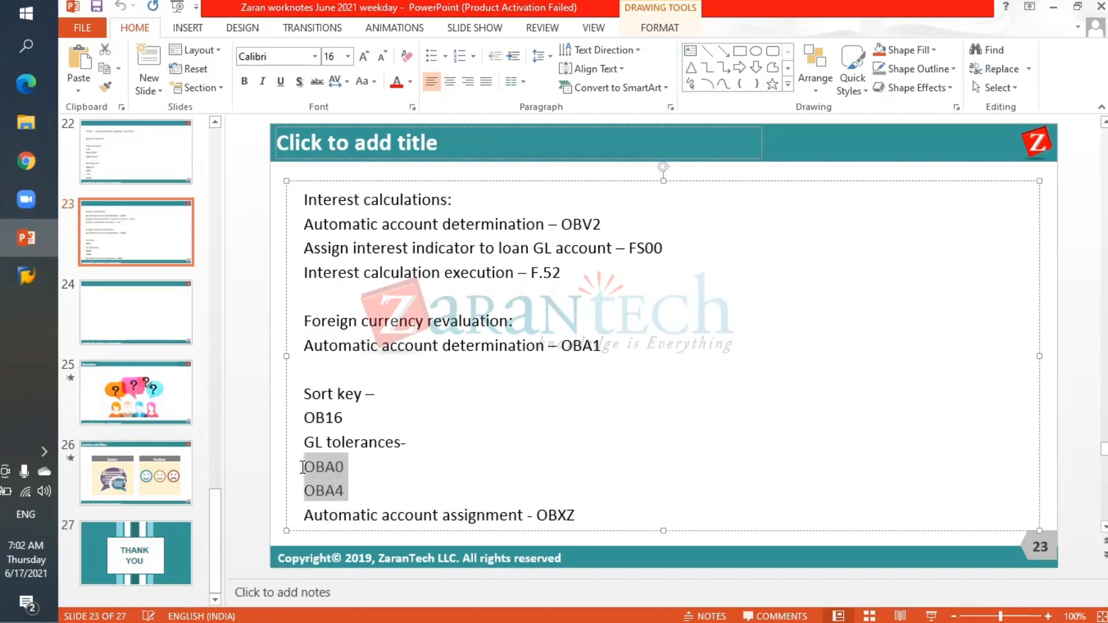
click(376, 489)
- Switch back to the SAP tolerance entry and compare the debit and credit amount limits with their percentage limits
mouse_move(37, 275)
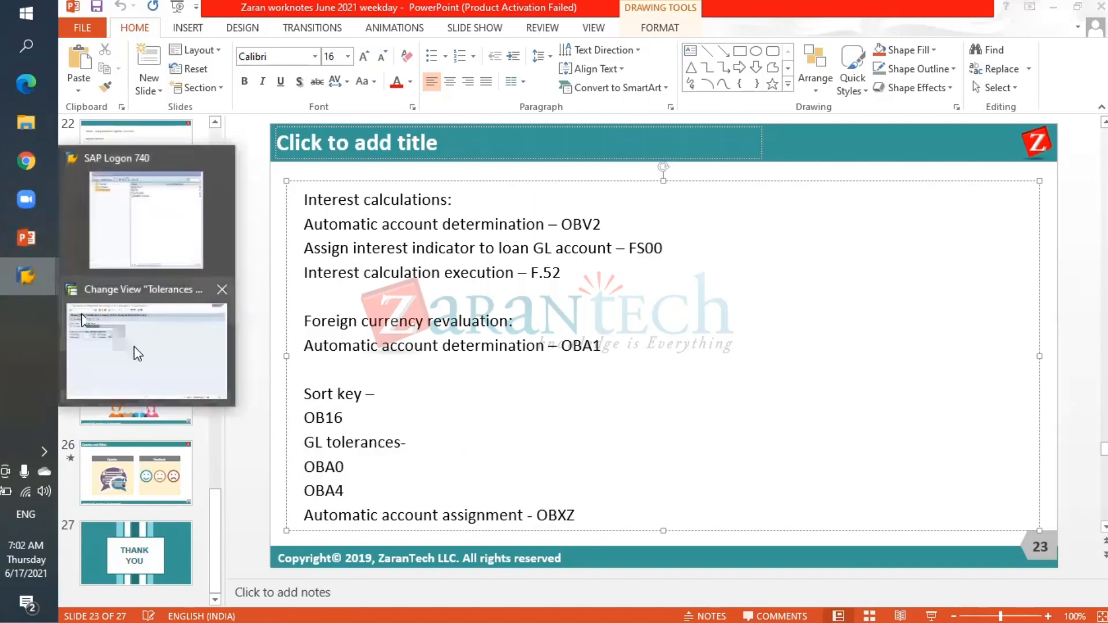
click(134, 346)
click(328, 201)
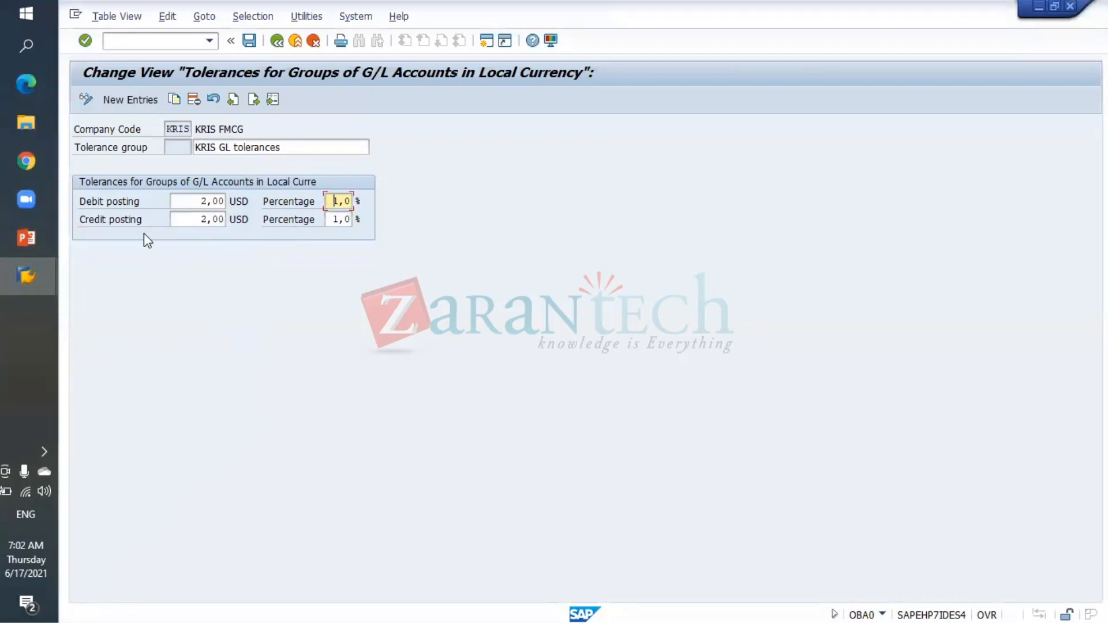
click(193, 201)
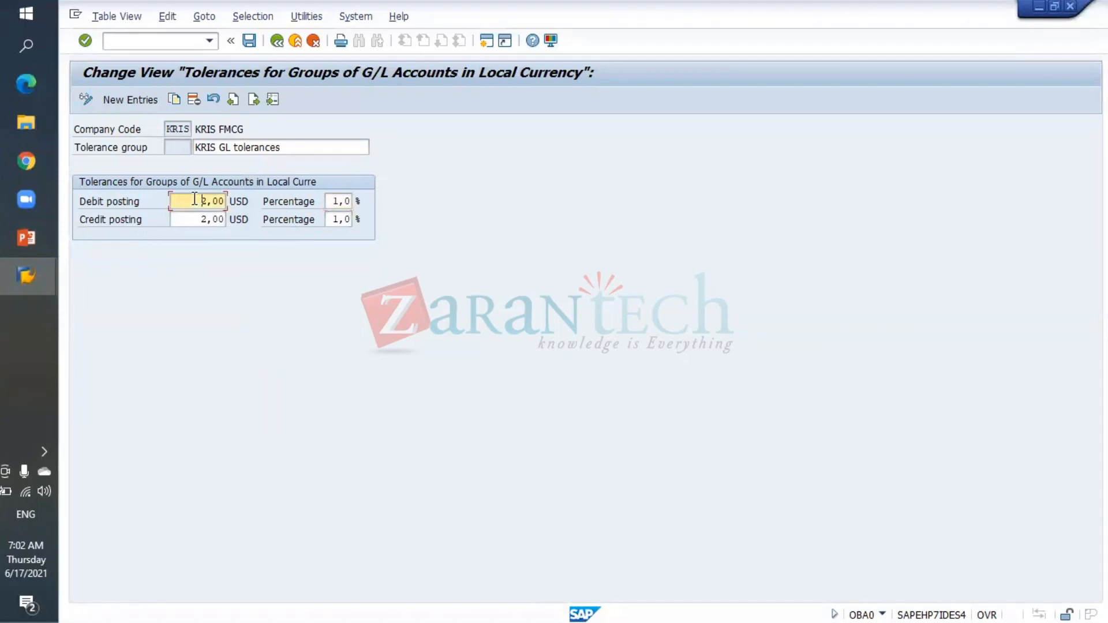
click(345, 205)
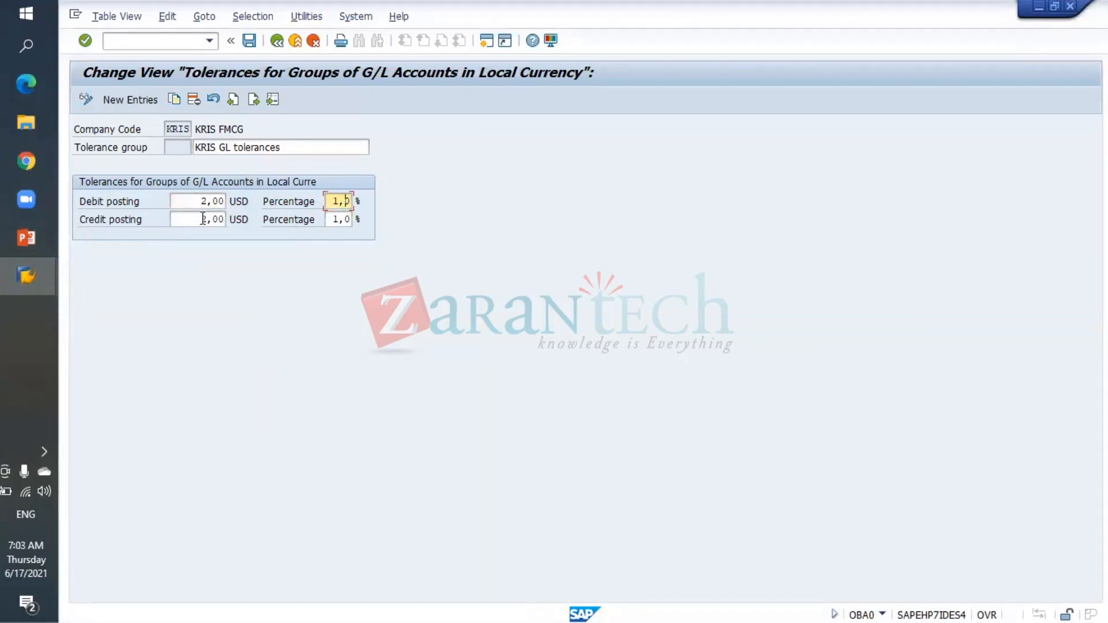
drag(190, 200, 229, 200)
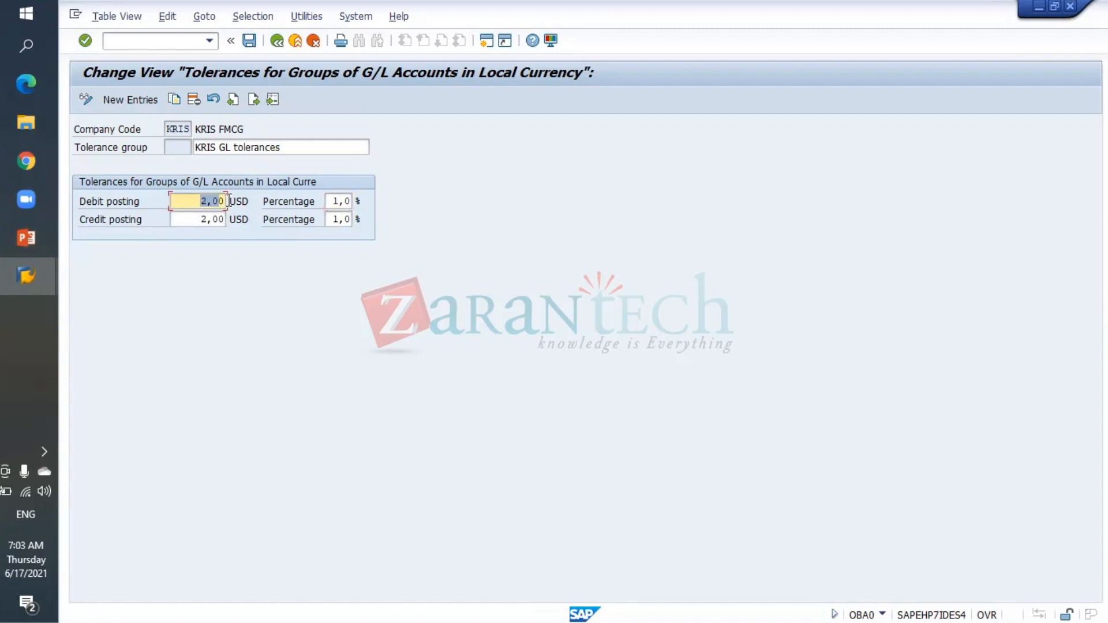
drag(333, 203, 370, 206)
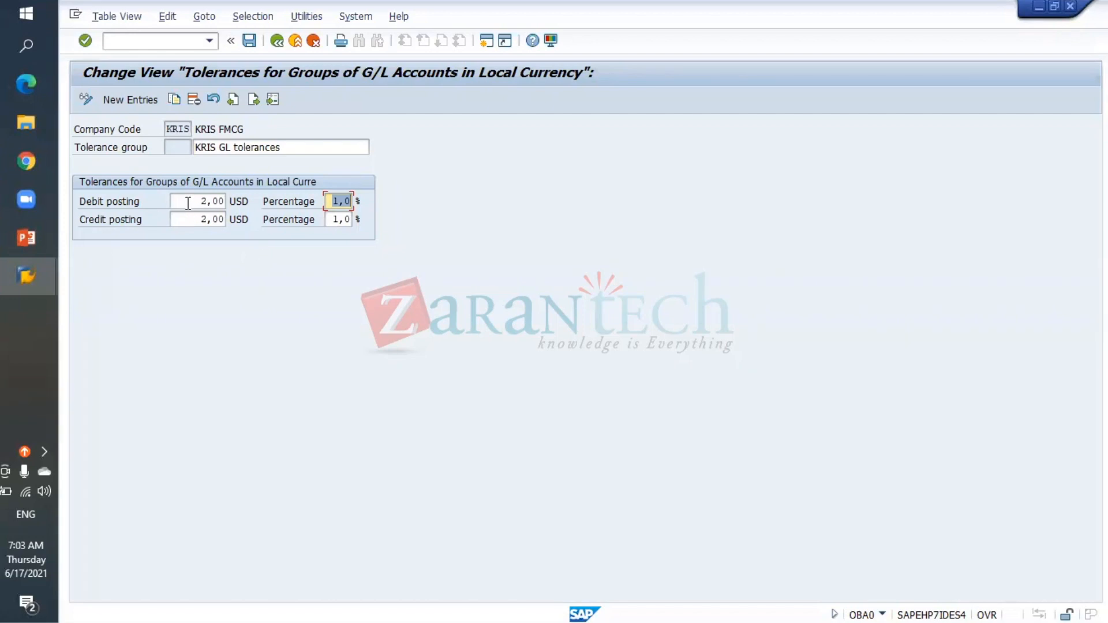
drag(185, 201, 275, 203)
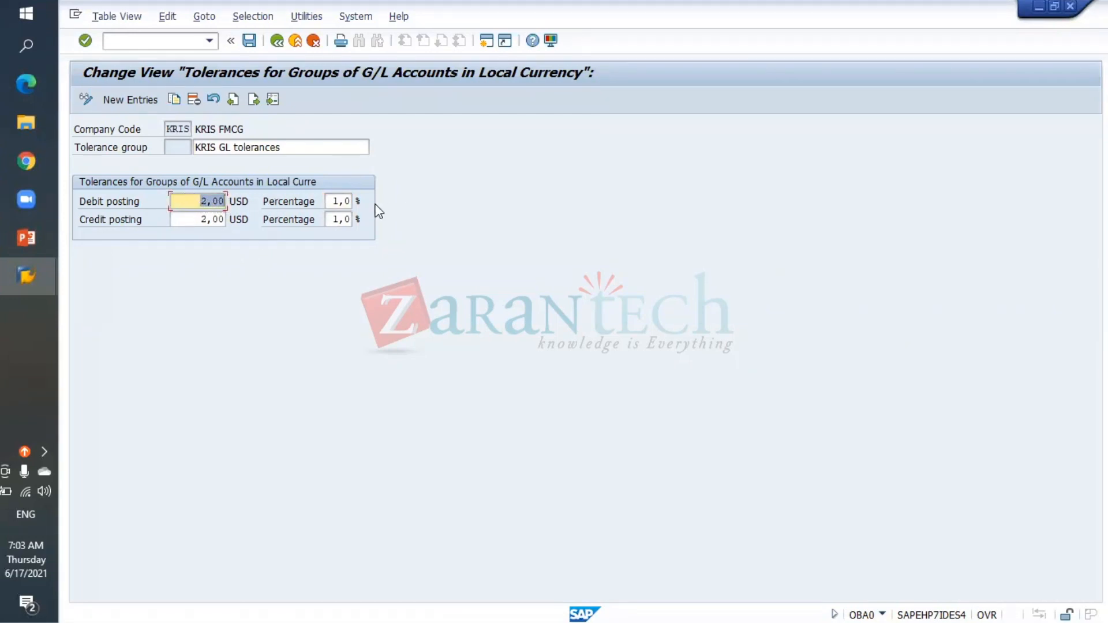
drag(186, 219, 239, 219)
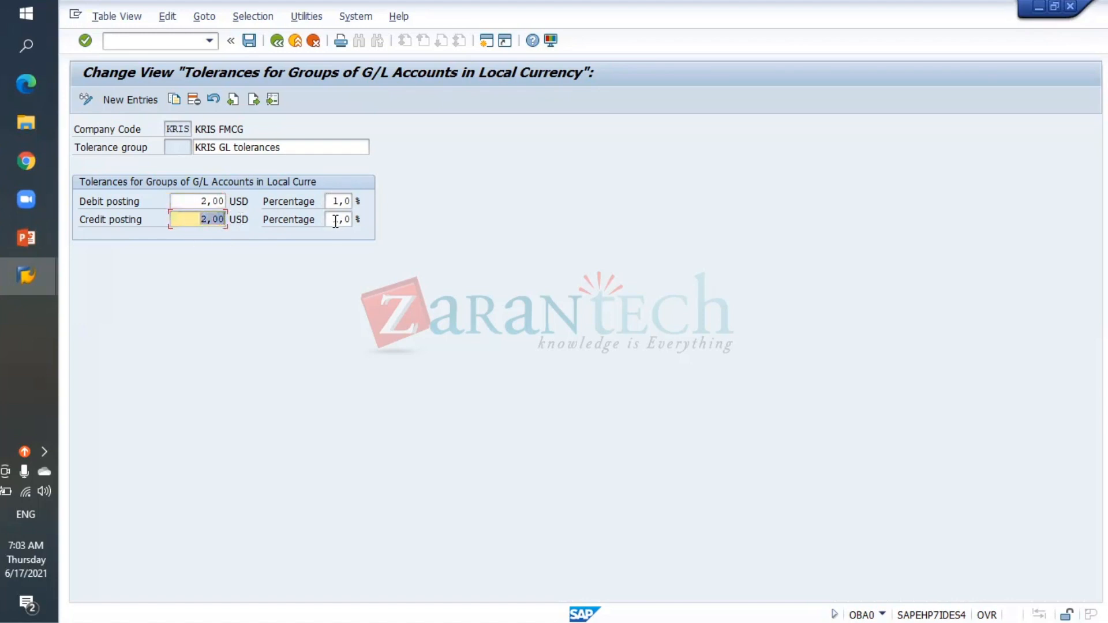
drag(333, 220, 353, 222)
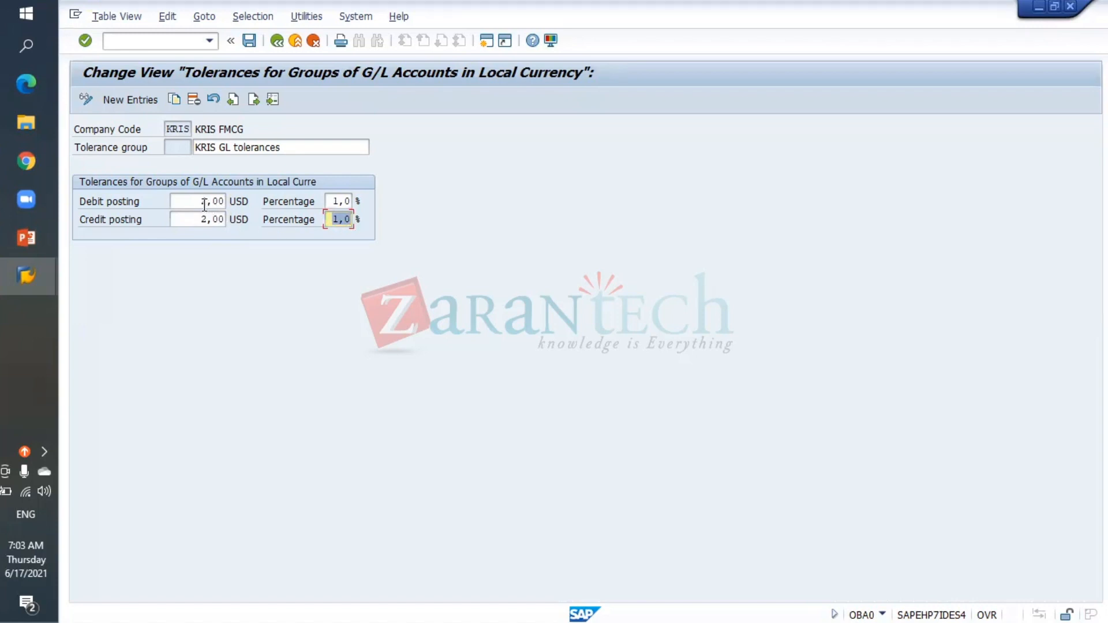
double_click(343, 202)
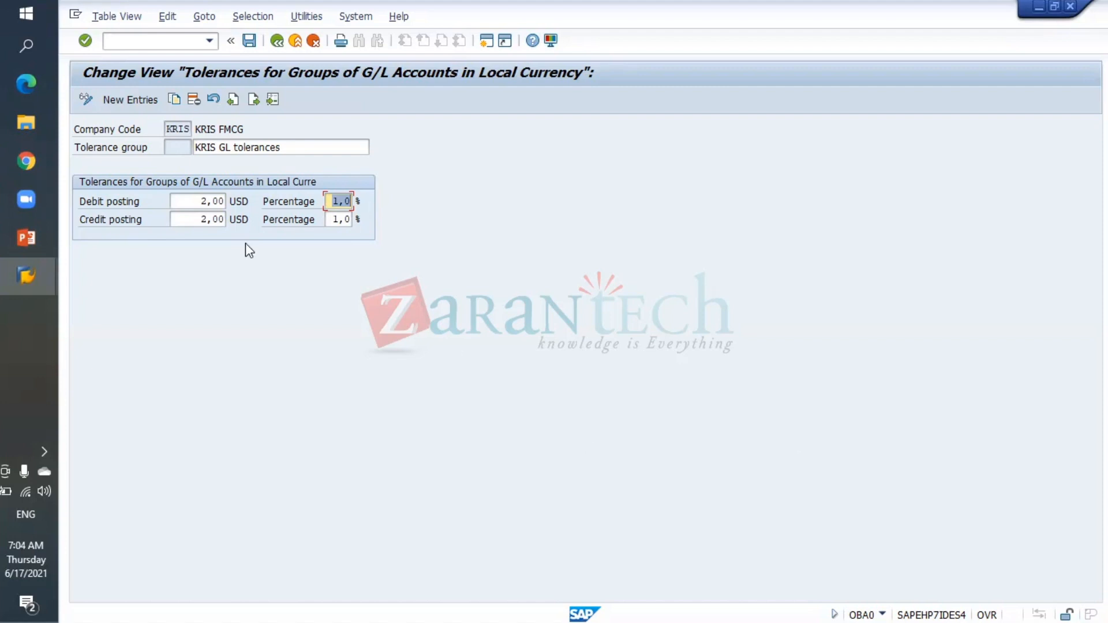
click(203, 202)
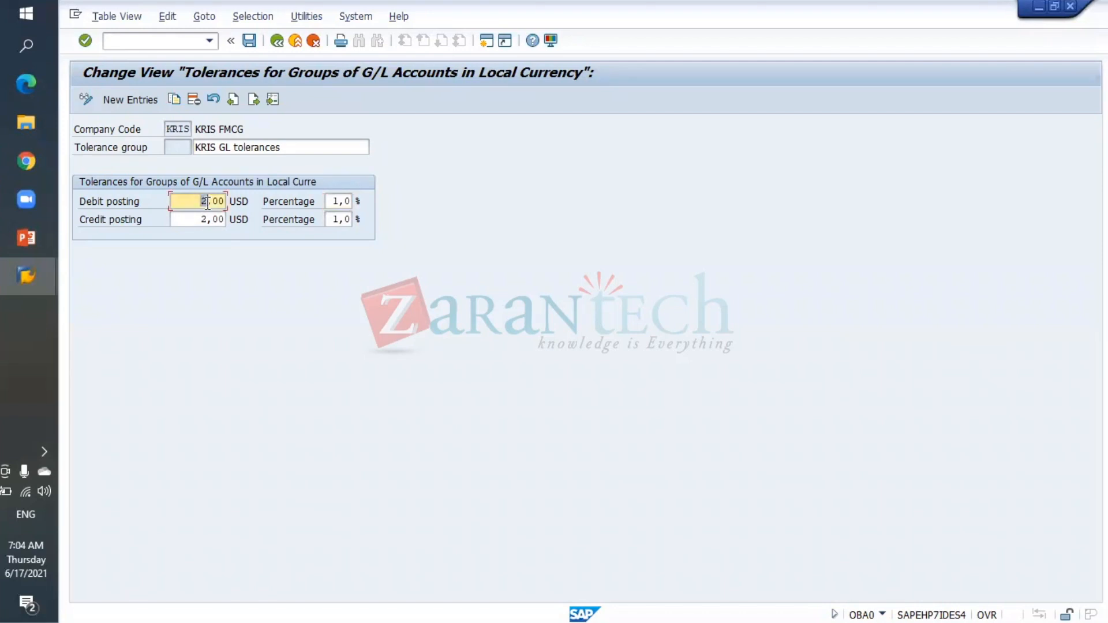
click(206, 221)
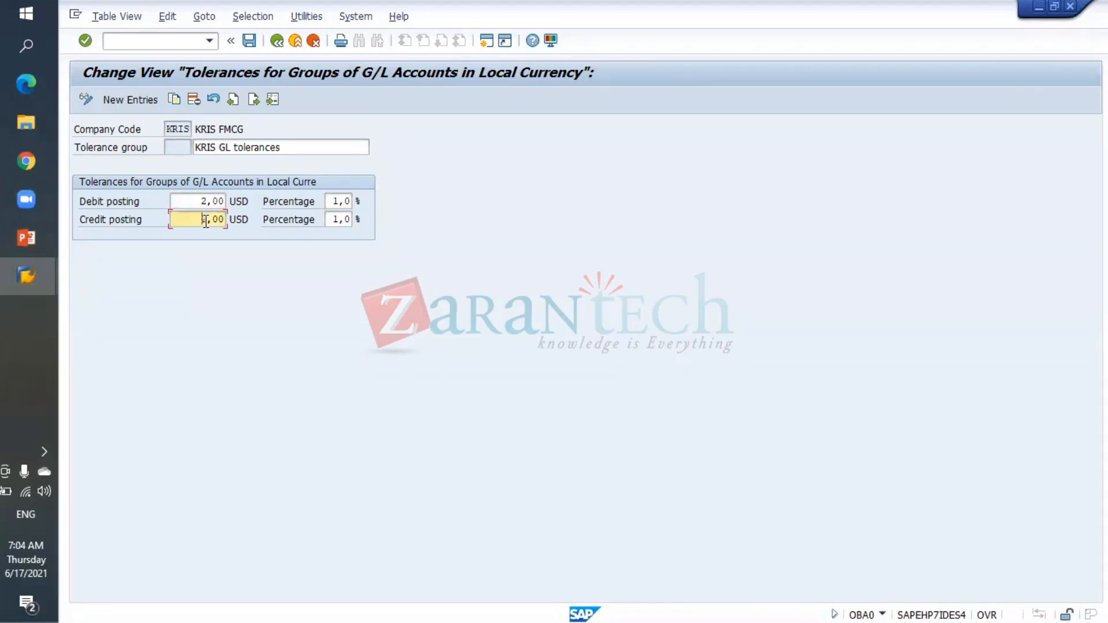
drag(207, 221, 208, 222)
click(336, 202)
drag(335, 202, 363, 200)
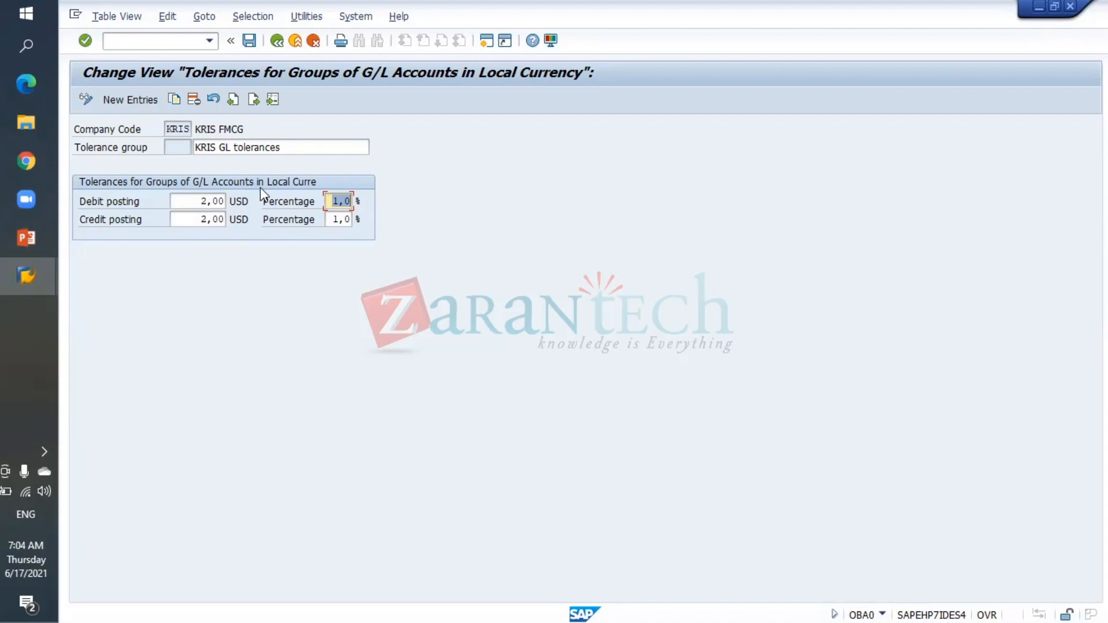
double_click(198, 196)
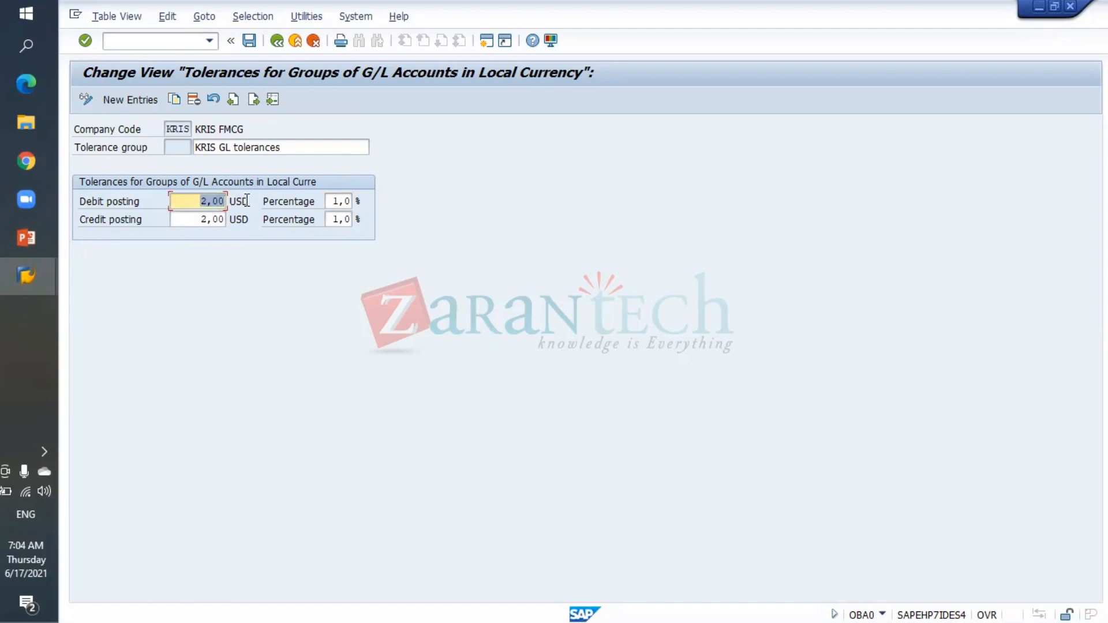
click(338, 201)
click(213, 201)
click(335, 200)
click(208, 202)
click(338, 201)
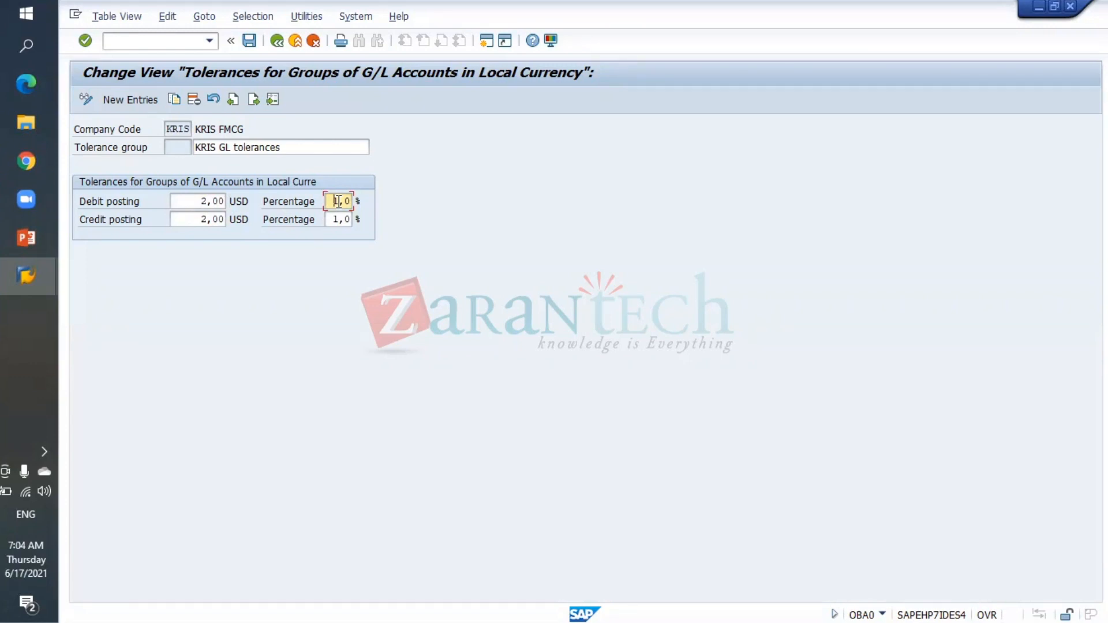
click(209, 202)
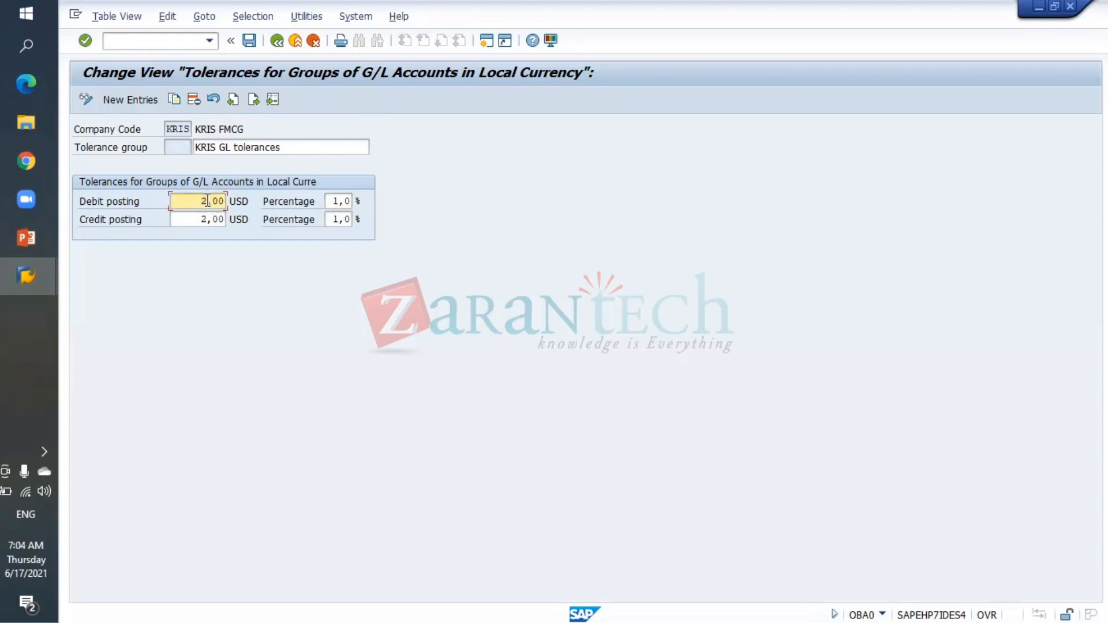
- Set the debit and credit posting tolerances to 10 USD each and save the entry in the KRIS translation customizing request
drag(196, 202, 241, 202)
text(10)
key(Return)
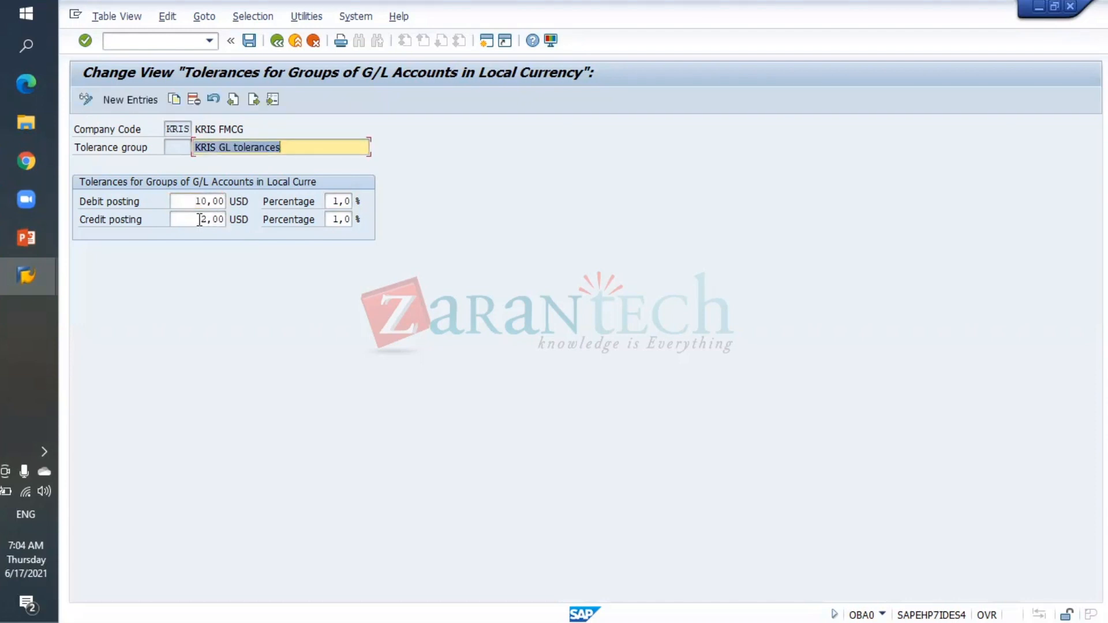
drag(196, 219, 226, 219)
text(10)
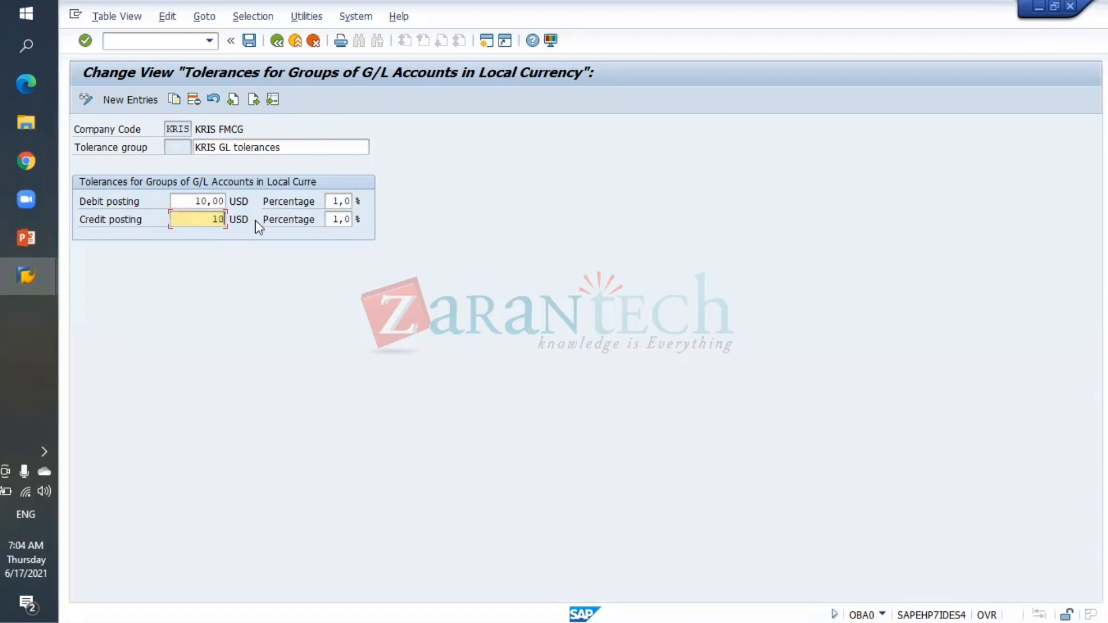
key(Return)
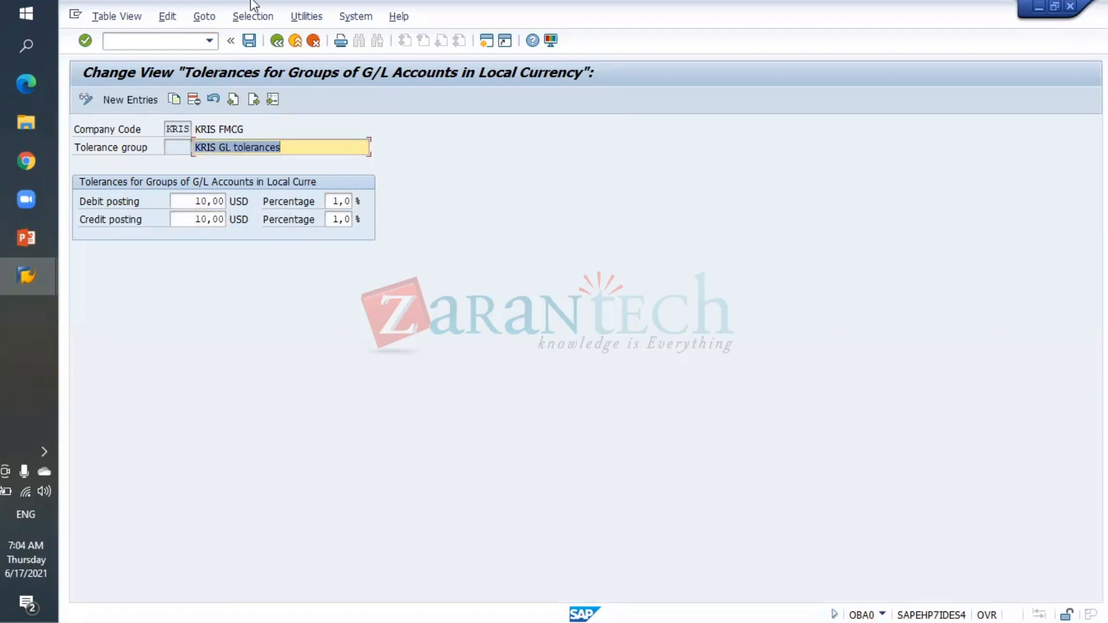
click(249, 42)
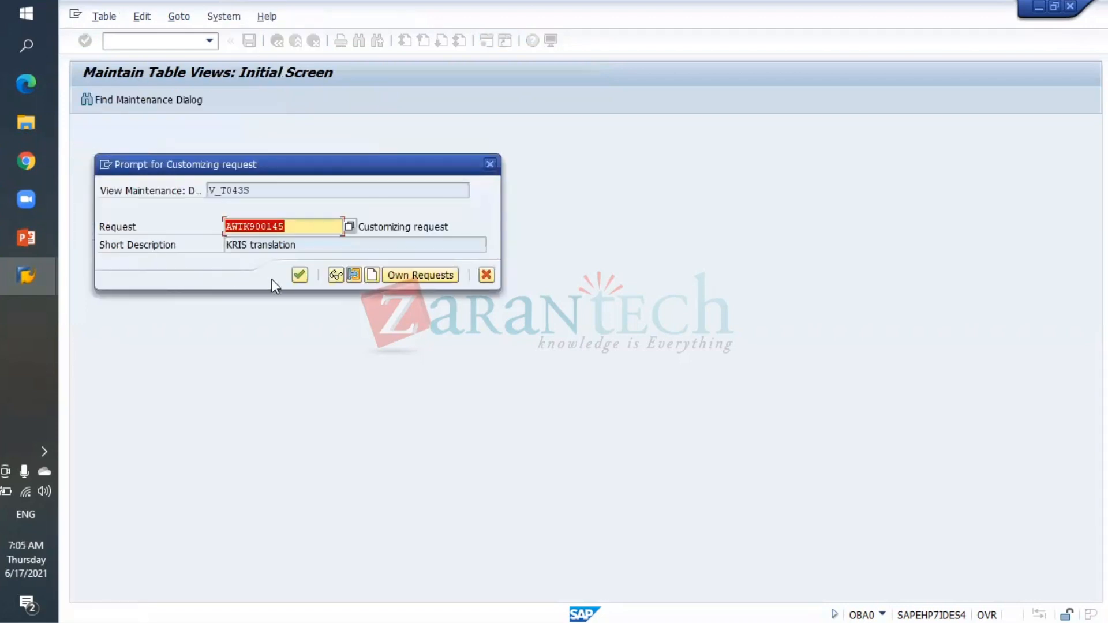
click(300, 275)
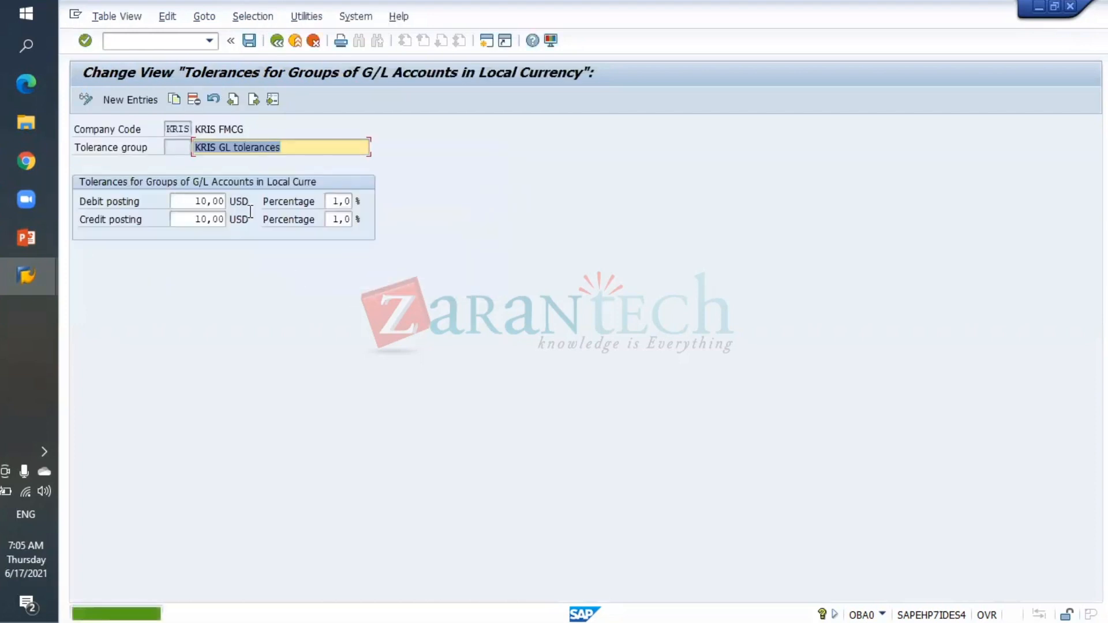
- Open the FI tolerance groups for users with transaction OBA4
click(185, 40)
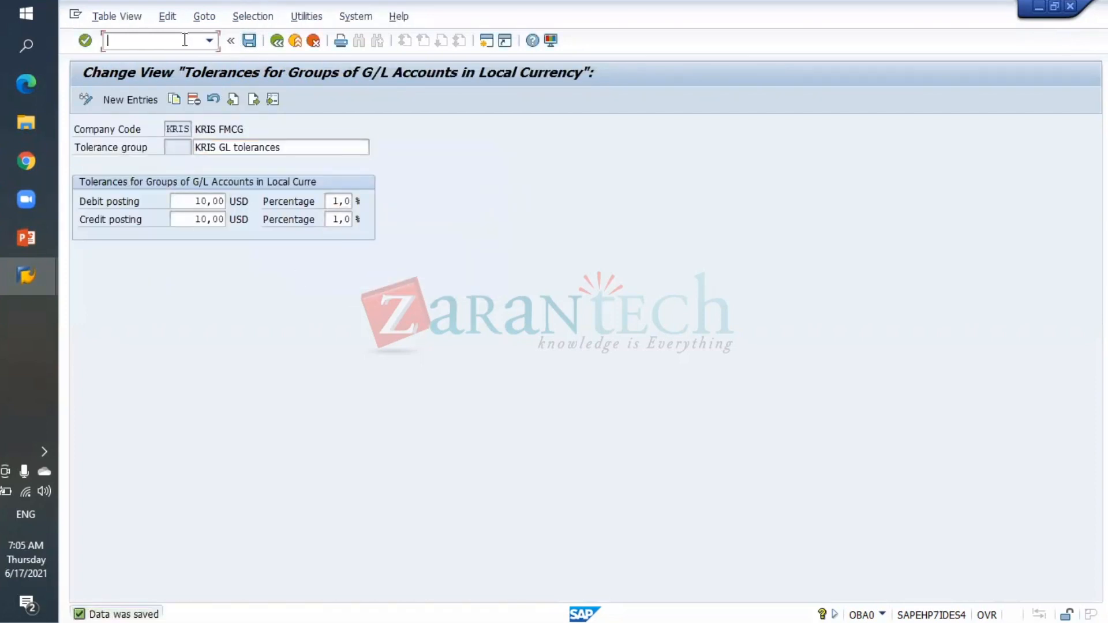
text(/n)
text(OBA0)
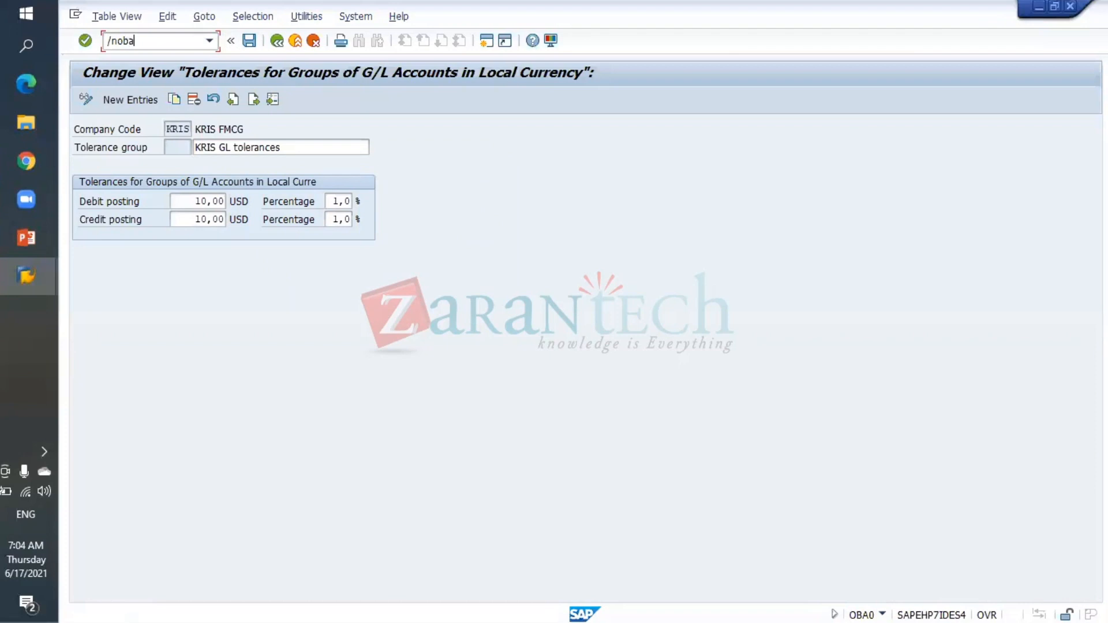
key(Return)
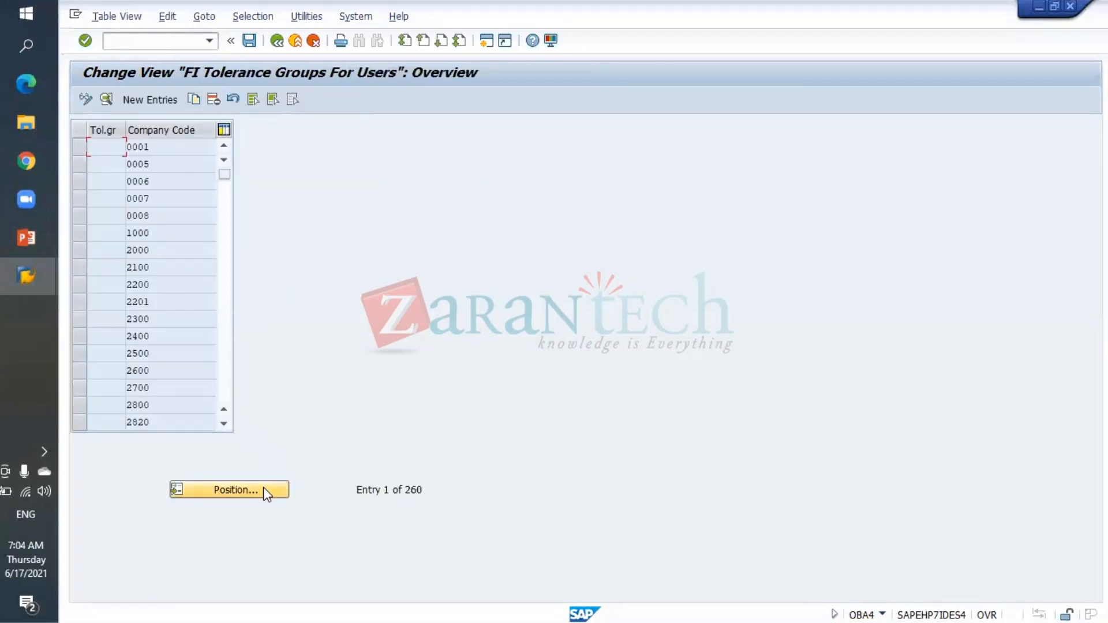
- Locate the tolerance group entry for company code KRIS in the overview and open its details
click(263, 487)
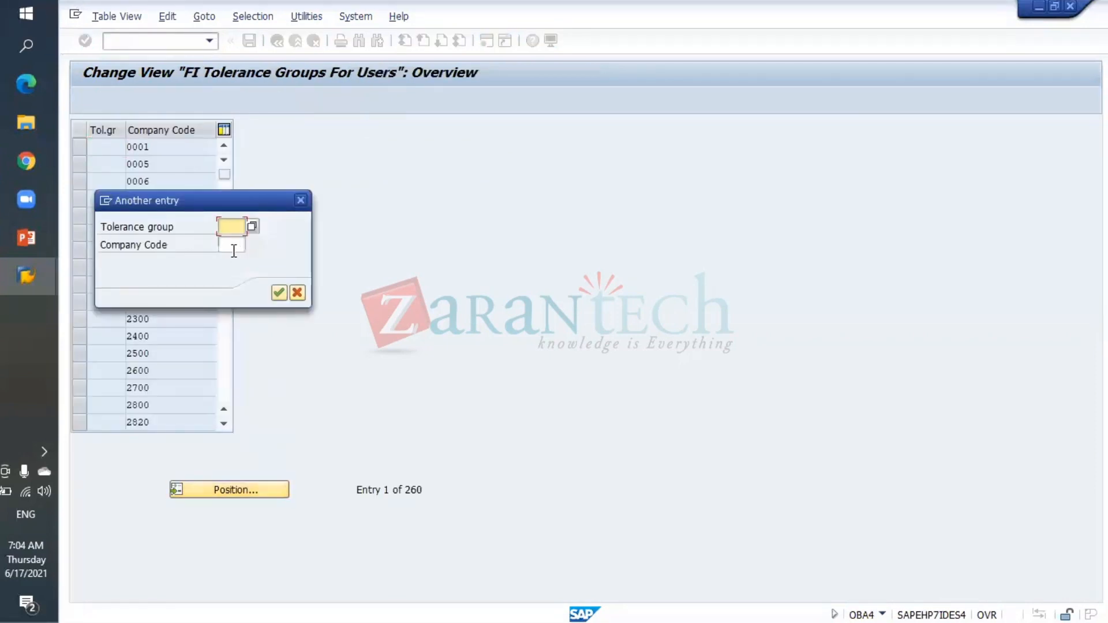
click(237, 252)
text(us22)
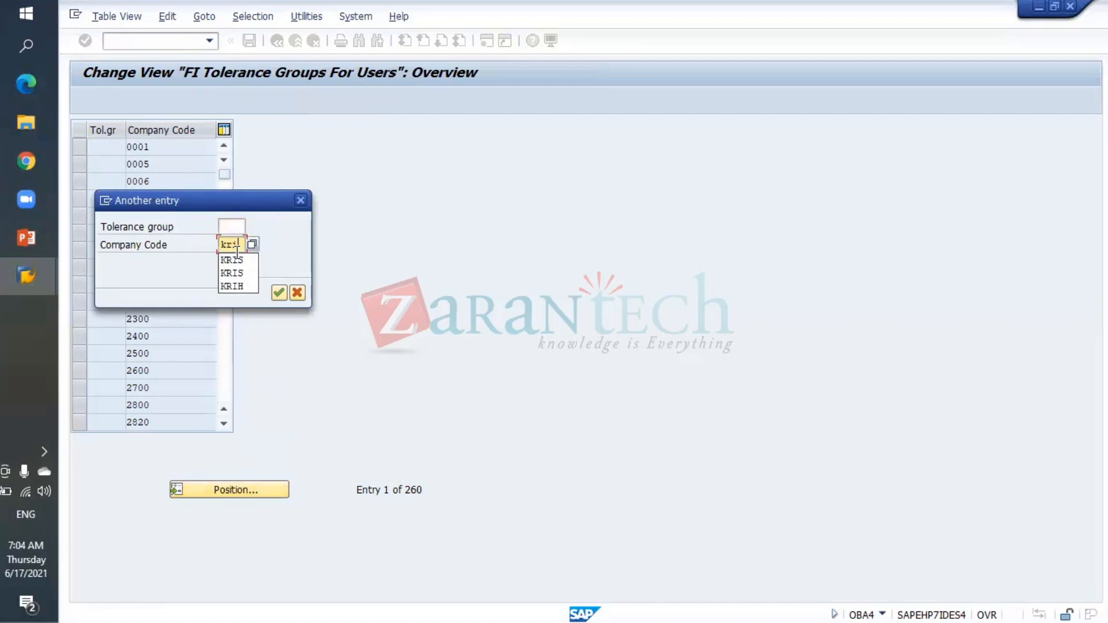
key(Return)
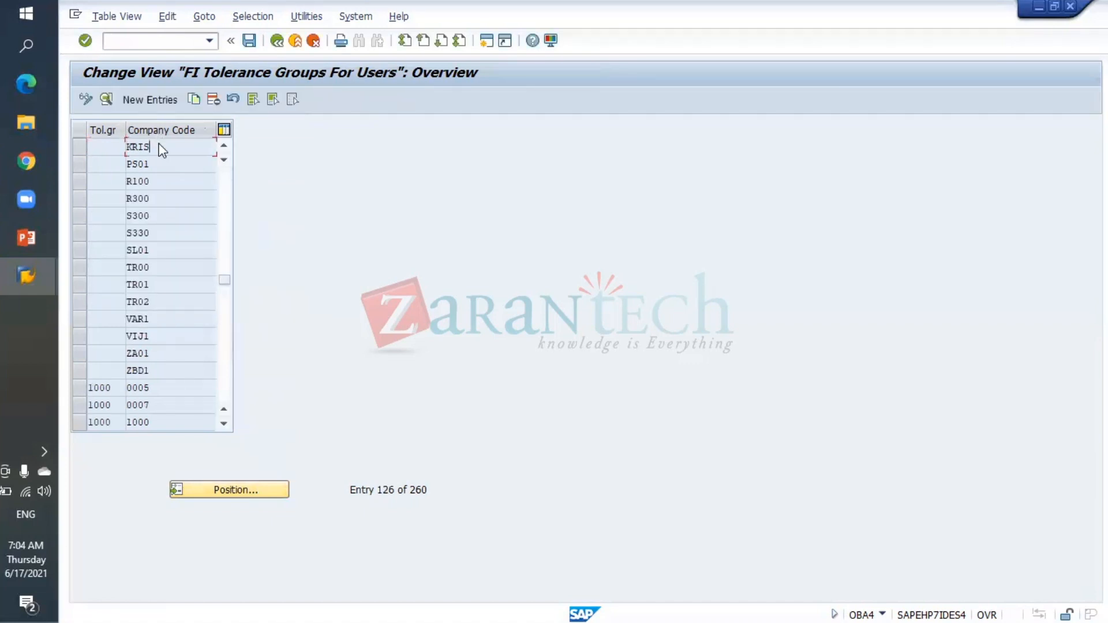
double_click(157, 147)
- Review the permitted revenue and expense payment difference amounts and percentages for KRIS, and save the entry
drag(165, 328, 261, 346)
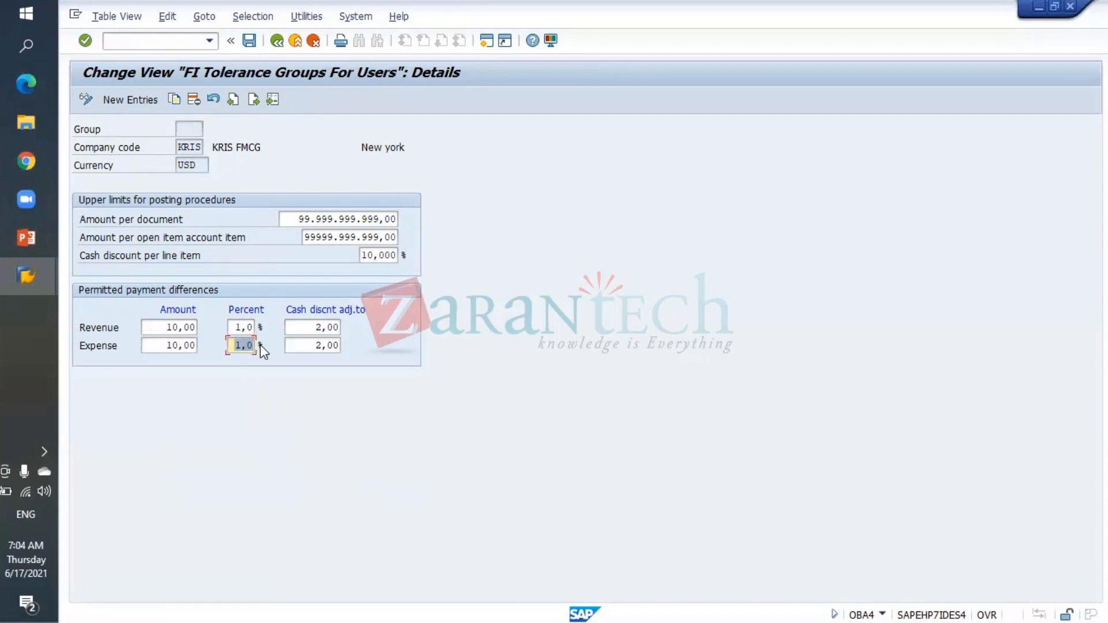
drag(162, 346, 259, 347)
click(245, 347)
click(249, 41)
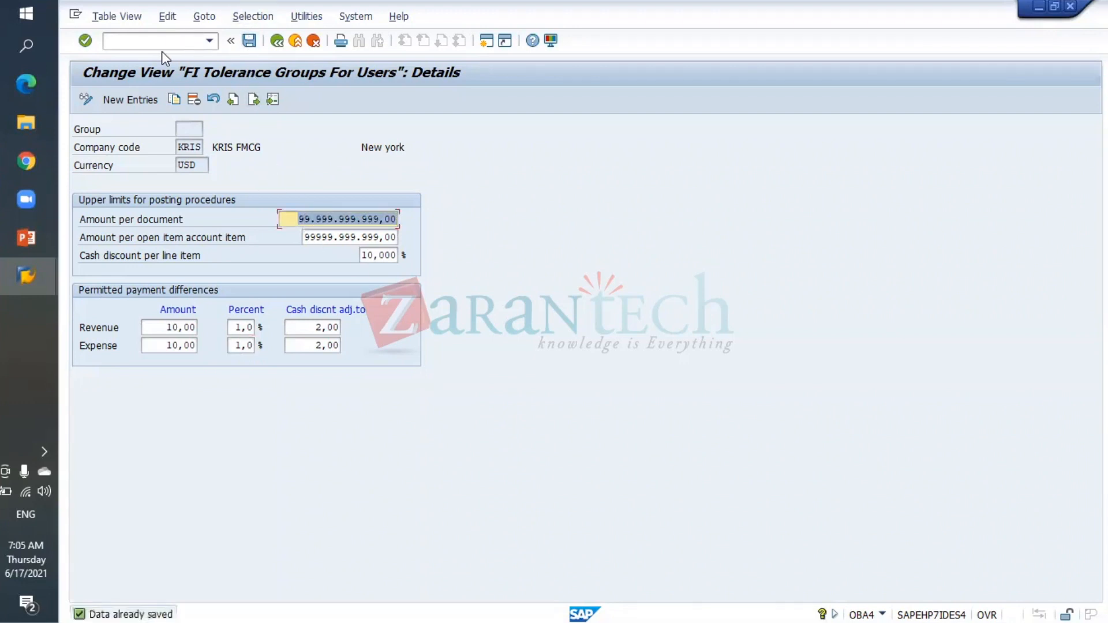
click(28, 283)
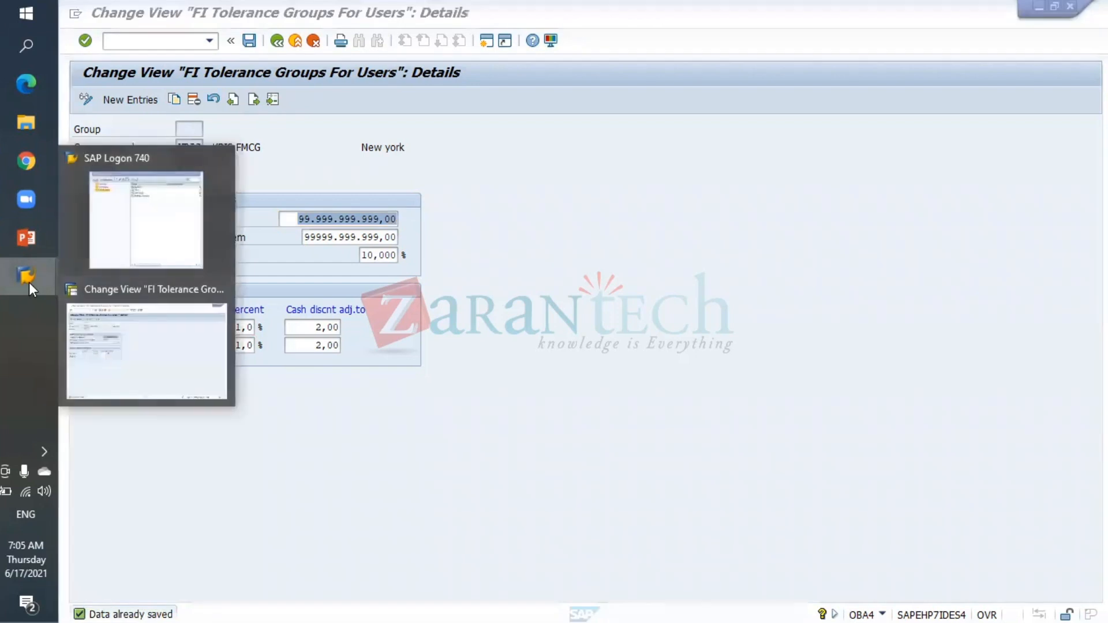
click(171, 345)
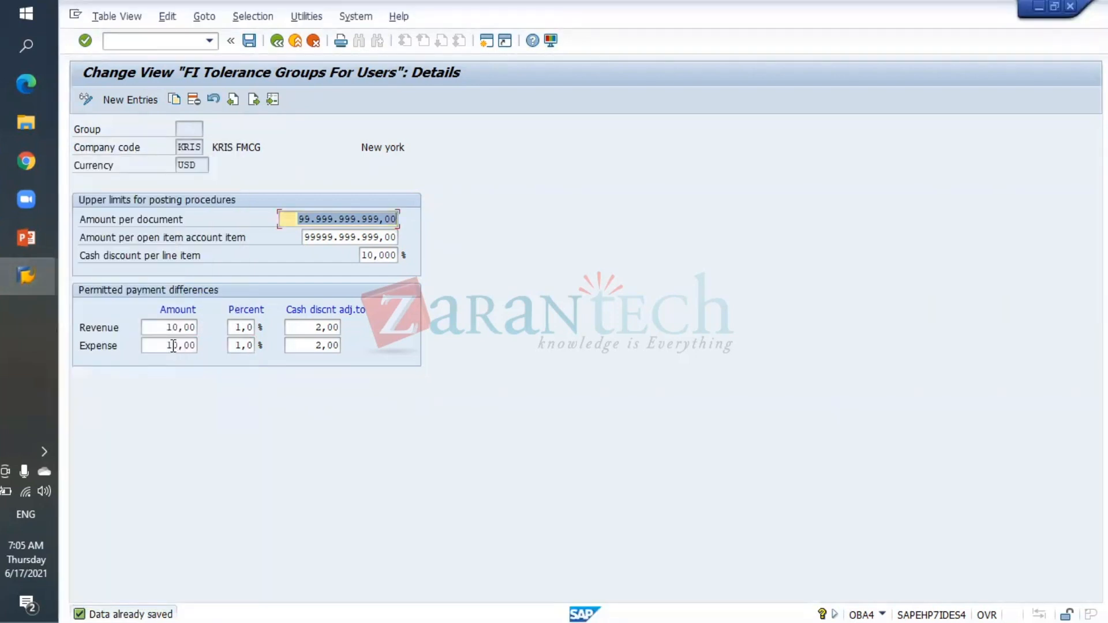
- Start a G/L account posting with transaction F-02
click(128, 36)
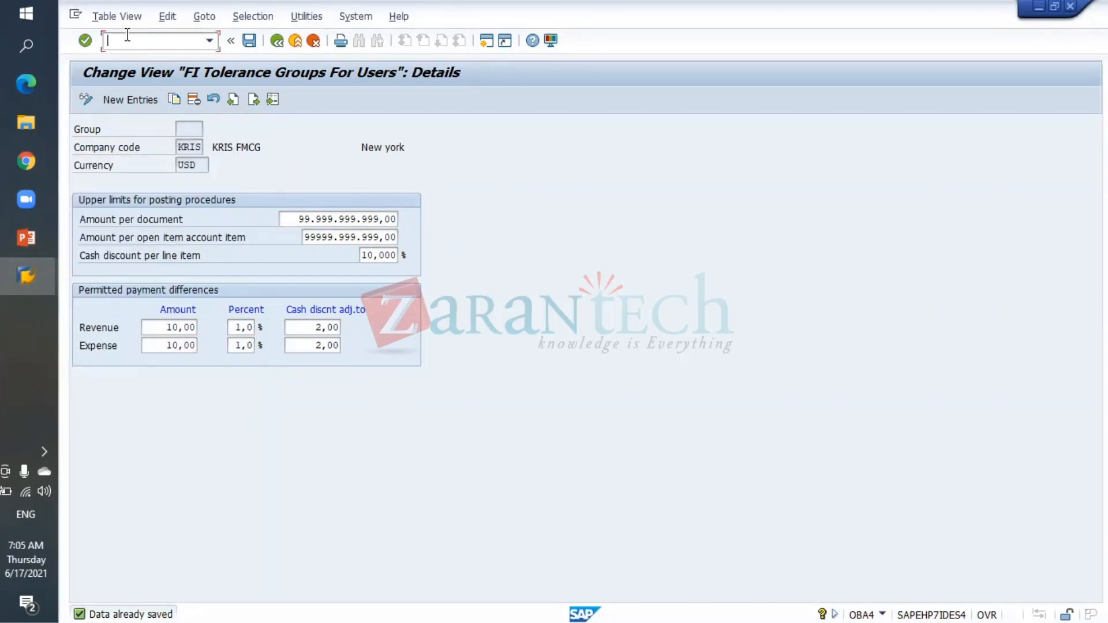
text(/n)
text(f02)
key(Return)
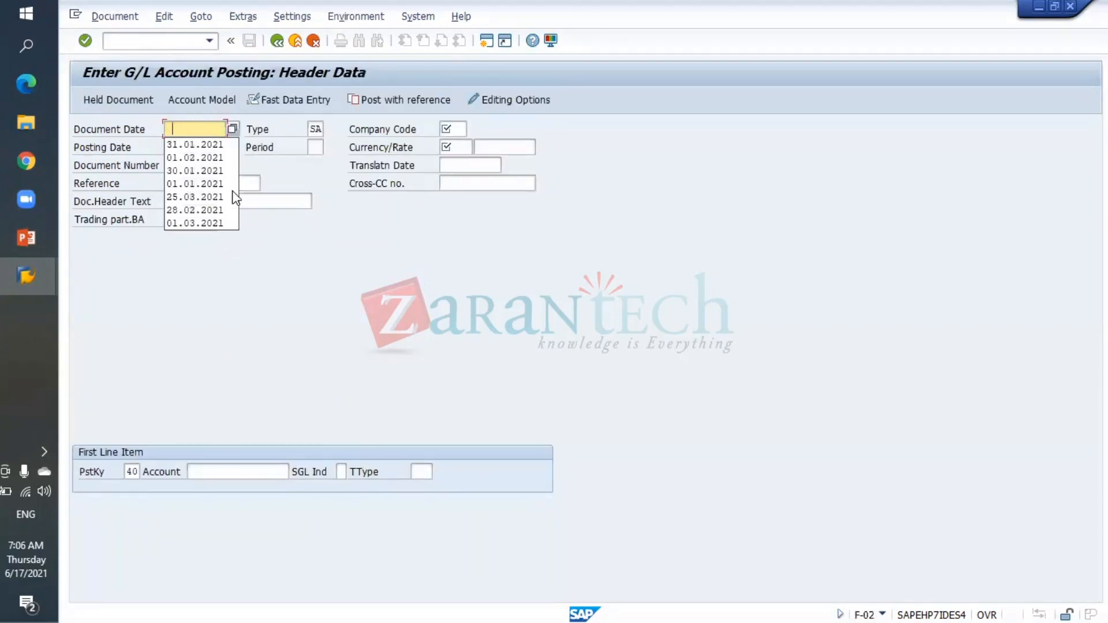
- Fill the posting header with document and posting dates 01.01.2021, company code KRIS and currency USD
click(203, 183)
key(Tab)
key(Tab)
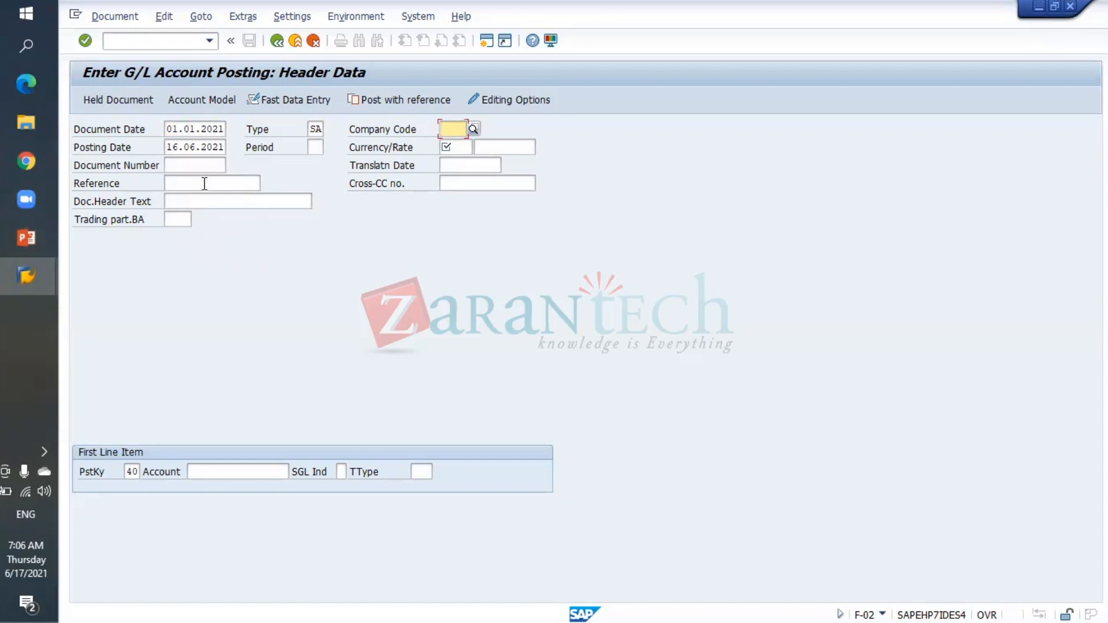
text(kris)
key(Tab)
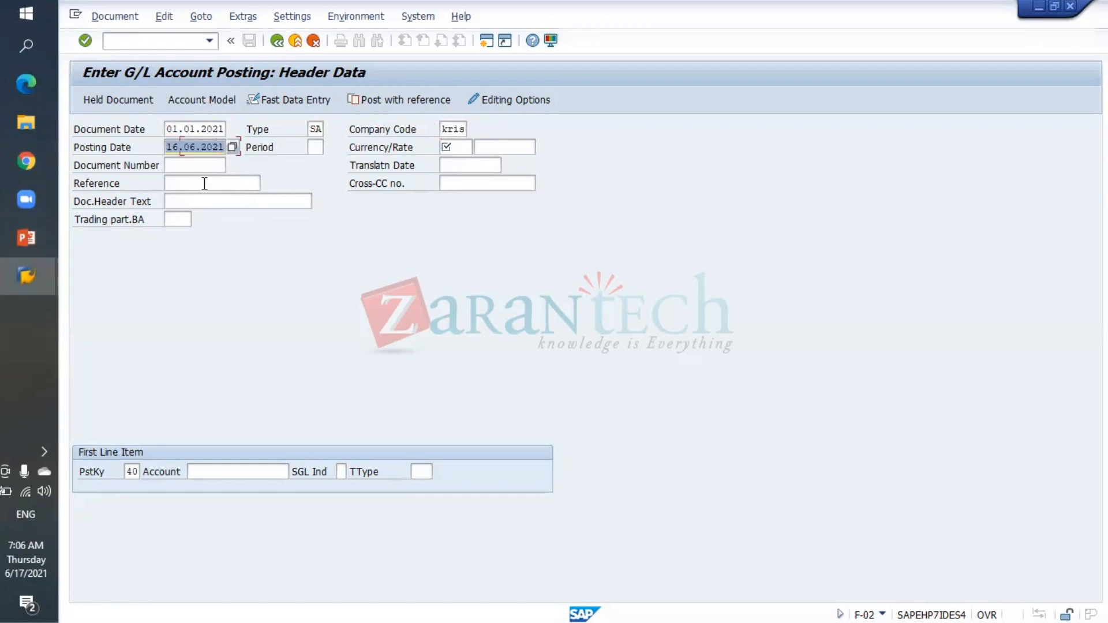
text(01)
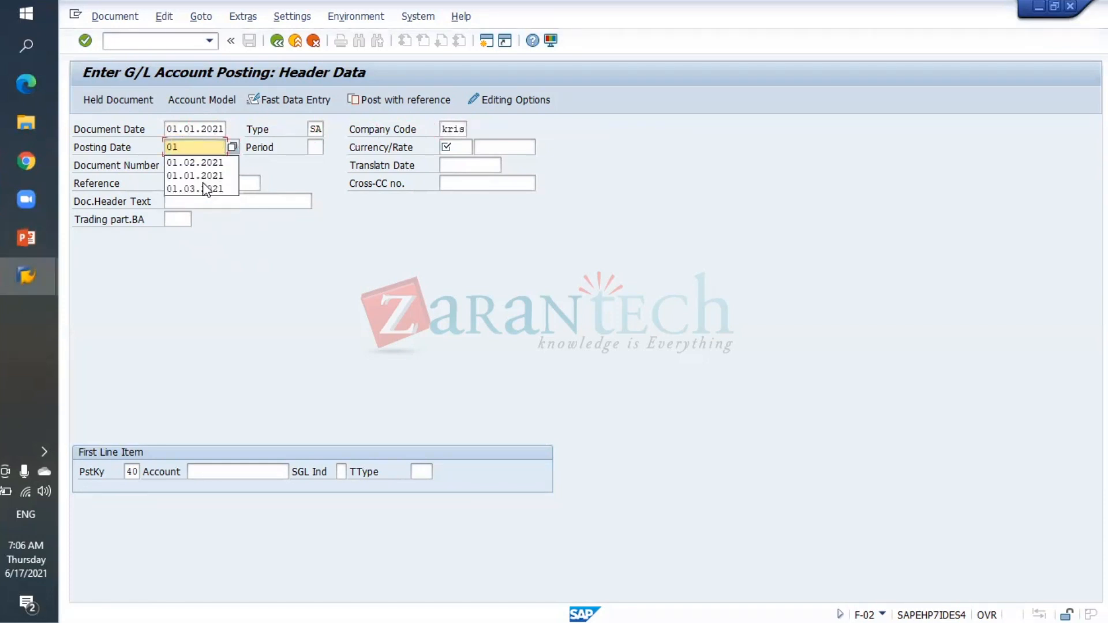
click(193, 175)
key(Tab)
key(Tab)
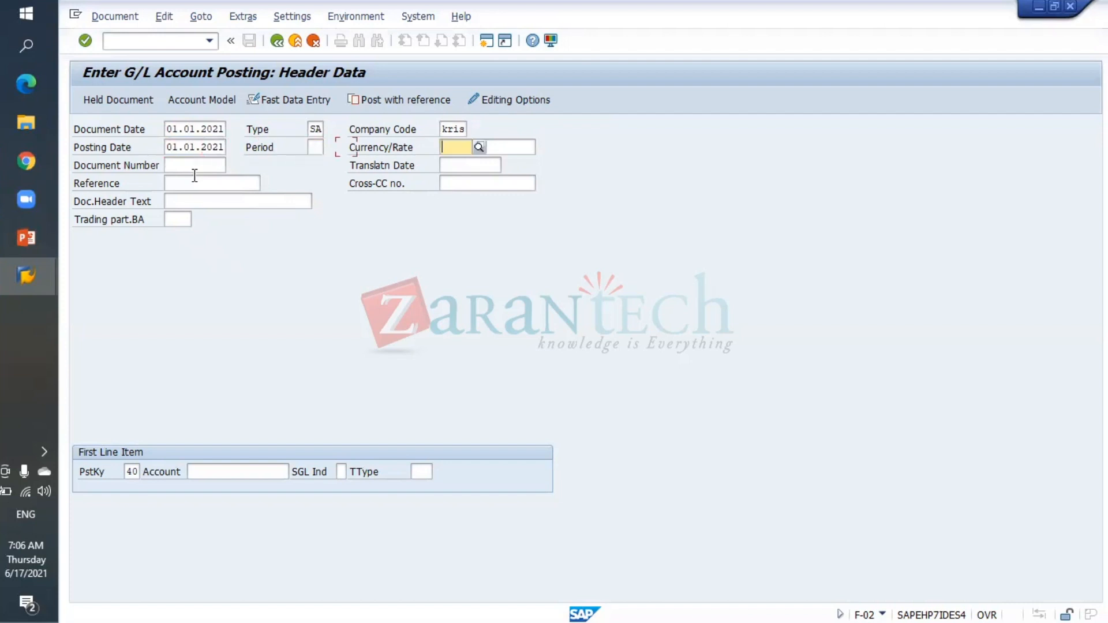
text(usd)
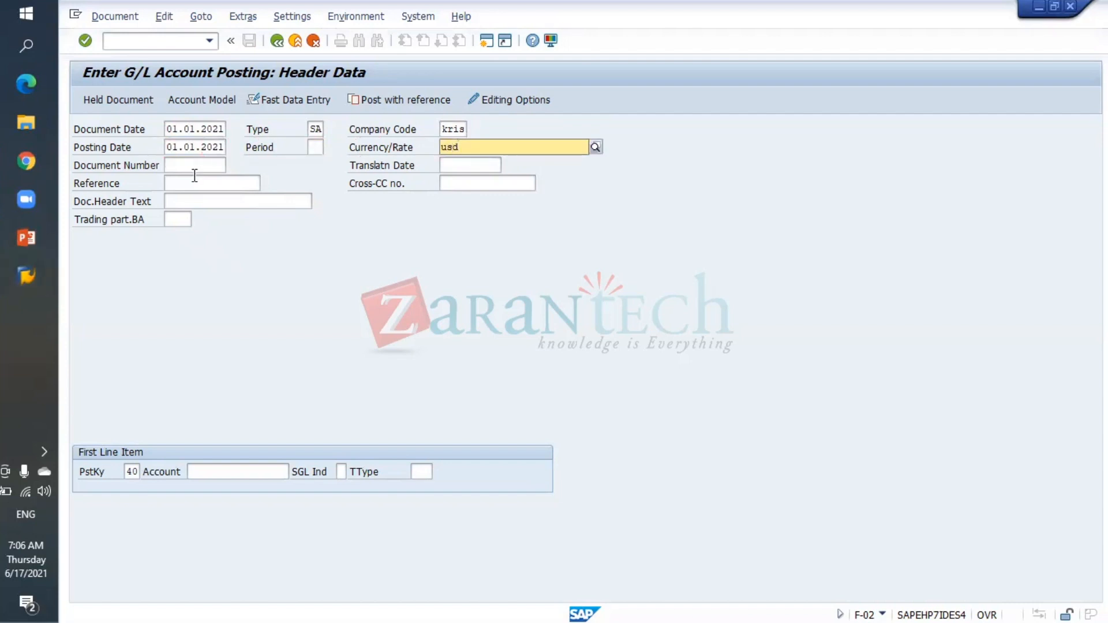
click(490, 182)
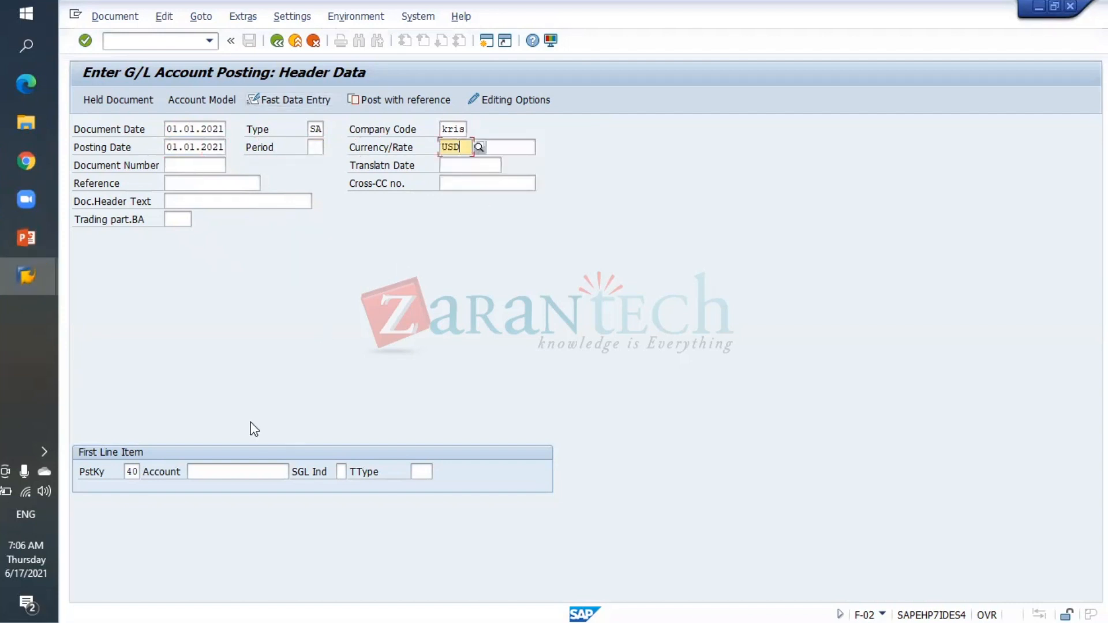
- Enter the posting key 40 debit item on G/L account 40000 for 100 USD with text "Salary to be paid o/s"
click(244, 471)
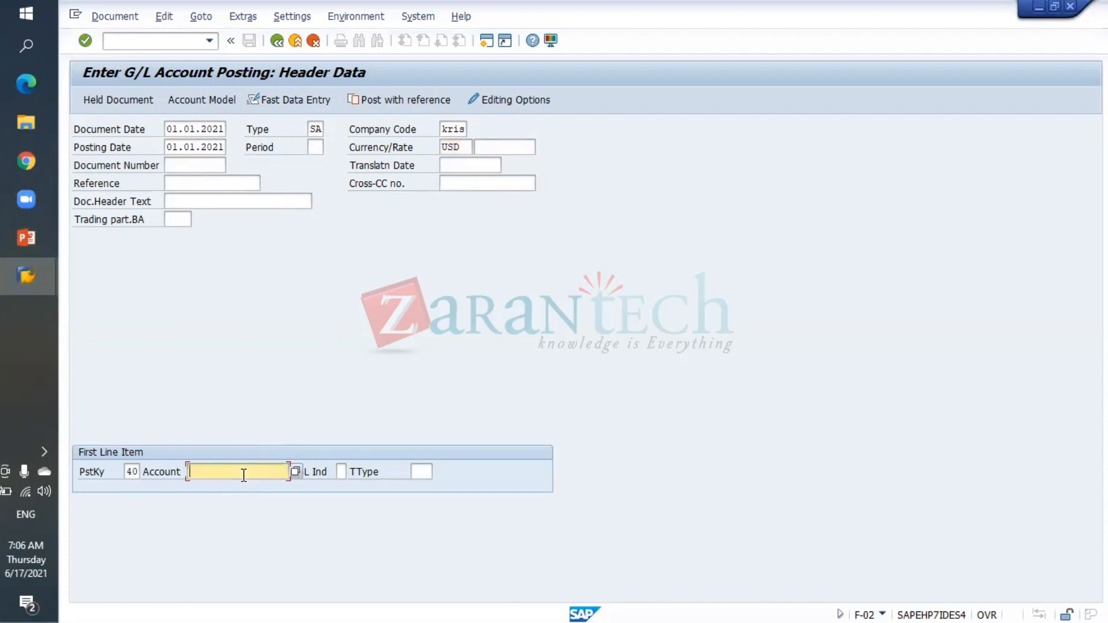
text(40000)
key(Return)
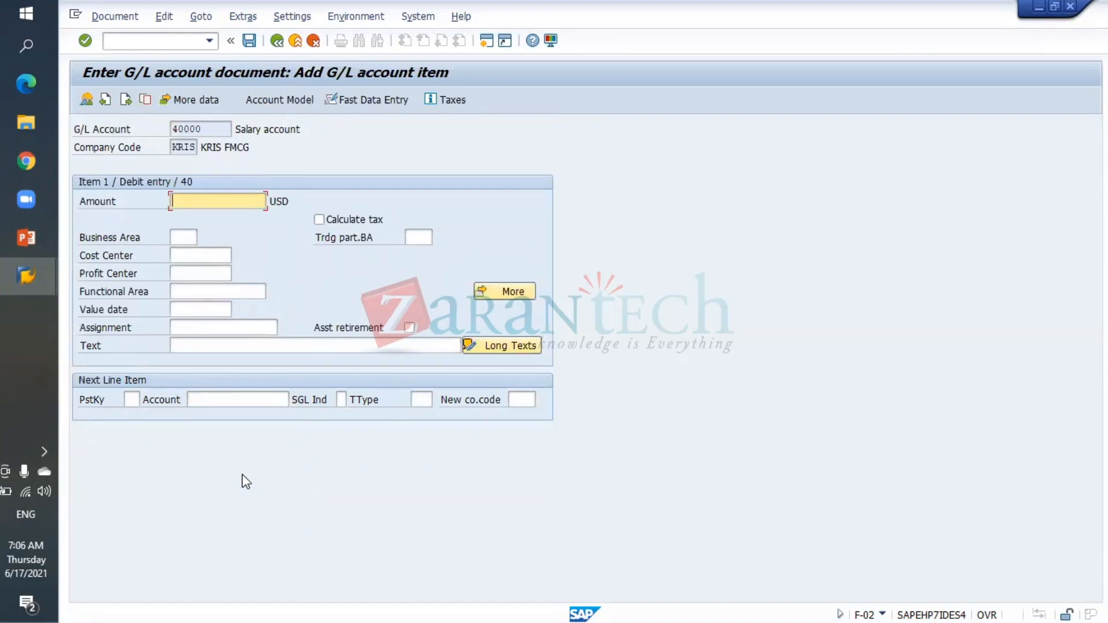
text(100)
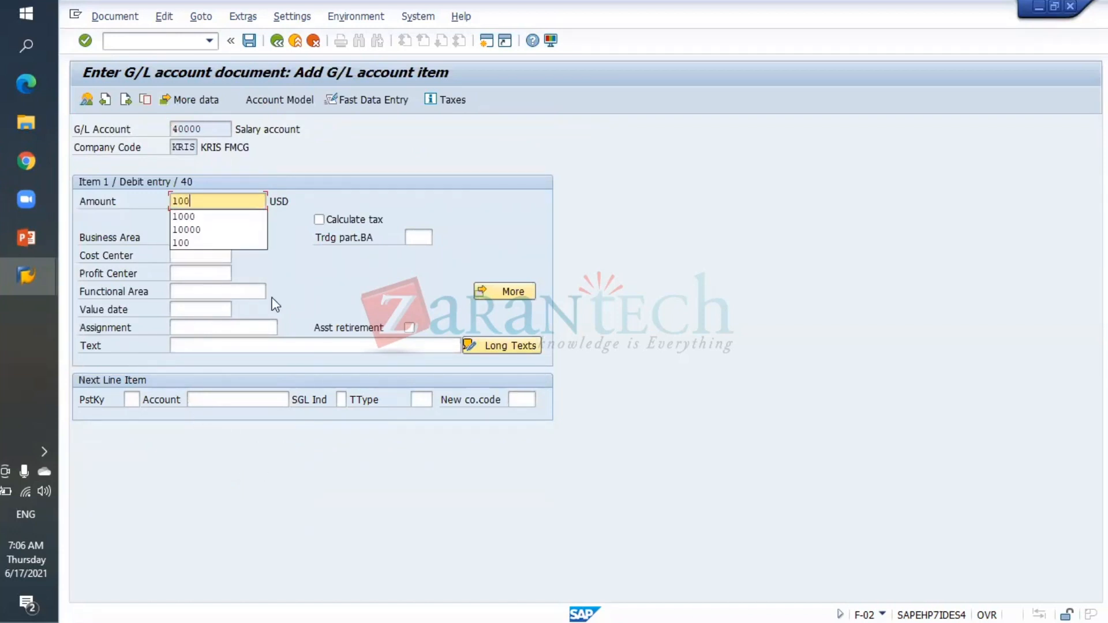
click(281, 346)
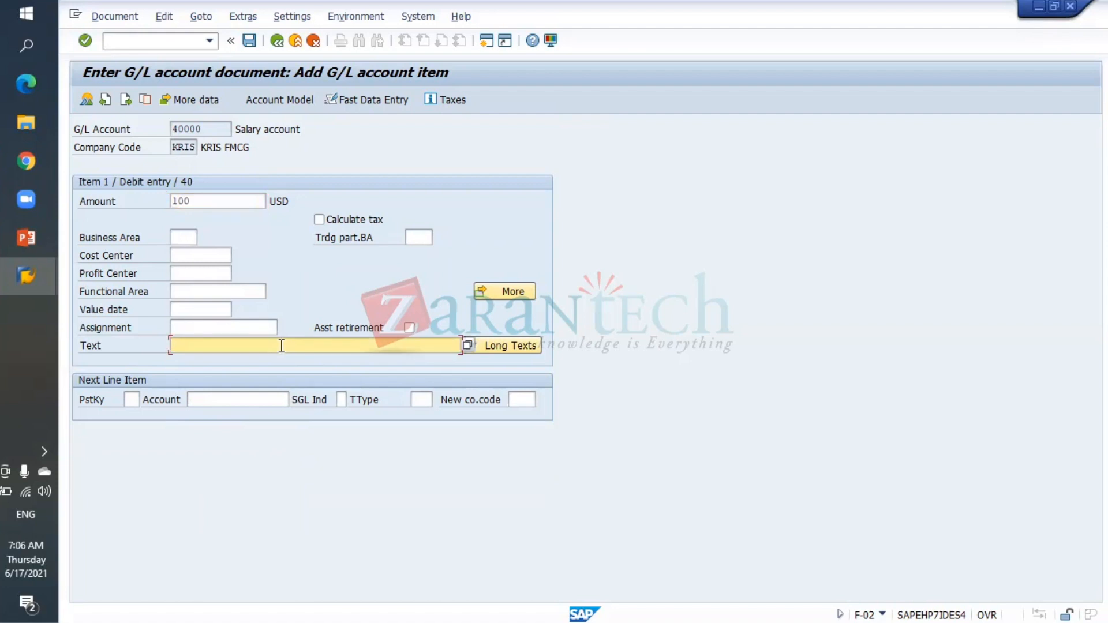
text(sa)
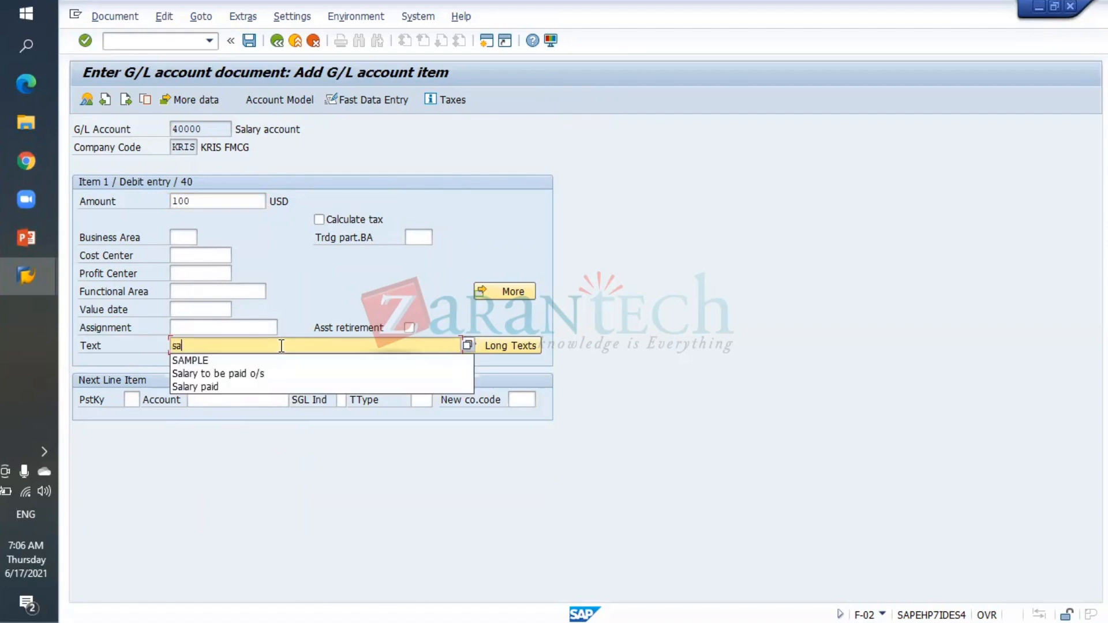
text(lary to be paid)
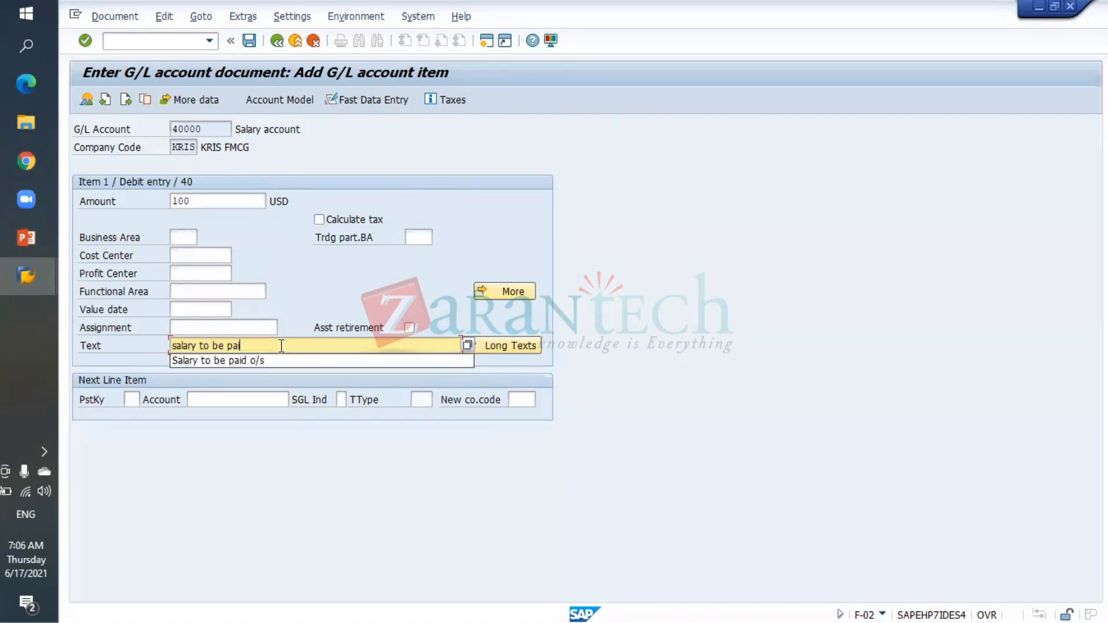
click(258, 366)
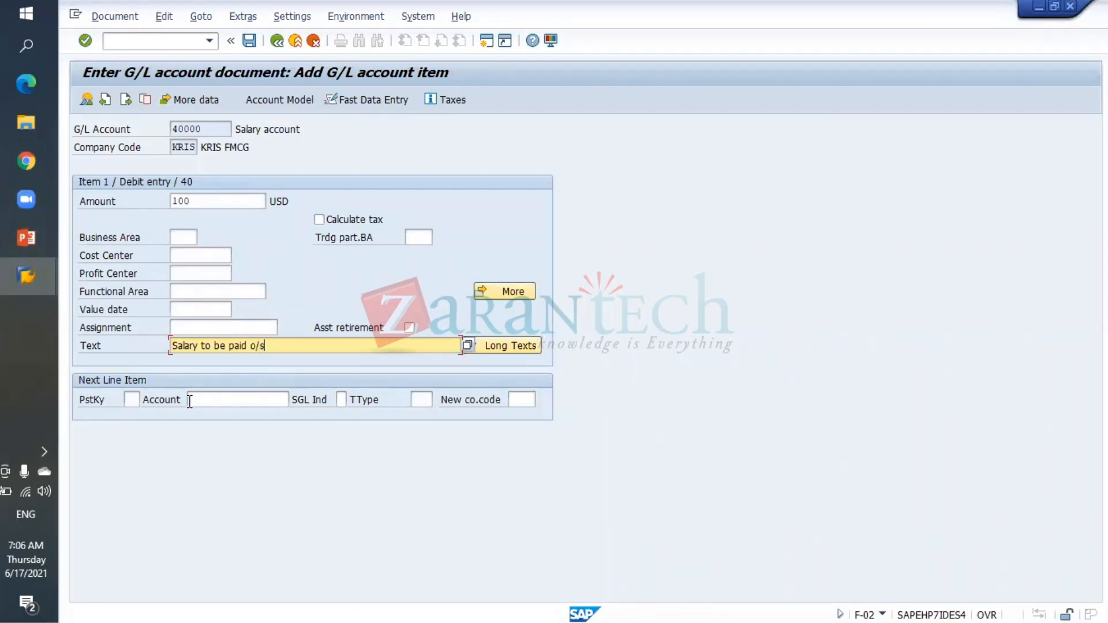
- Add a posting key 50 credit item on G/L account 20001 with amount * and text +
click(131, 401)
text(50)
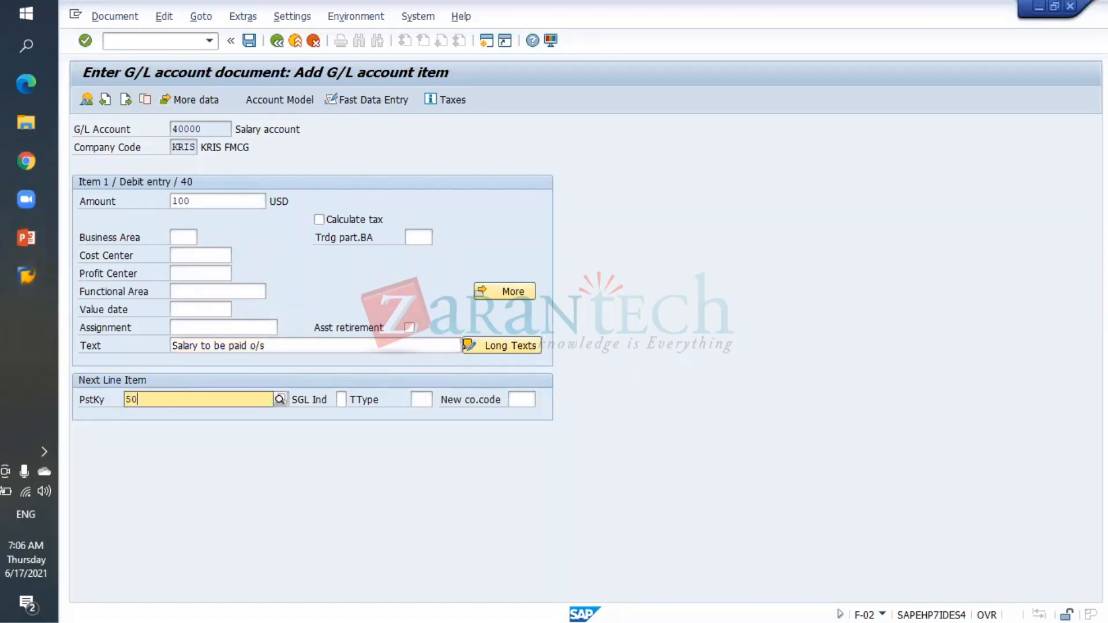
key(Tab)
text(20001)
key(Return)
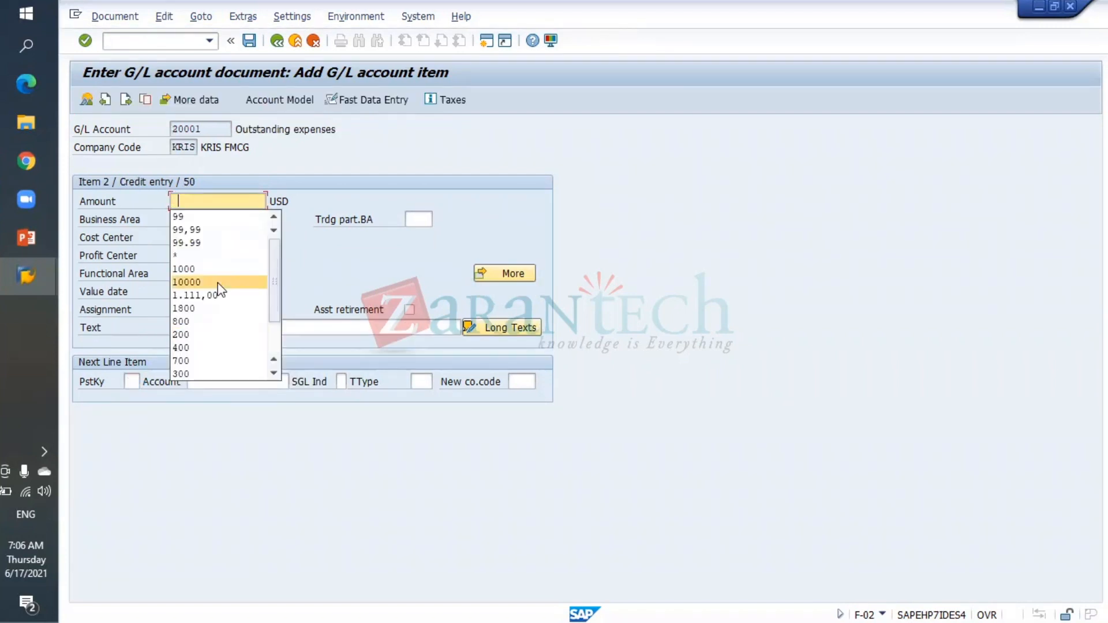
click(204, 260)
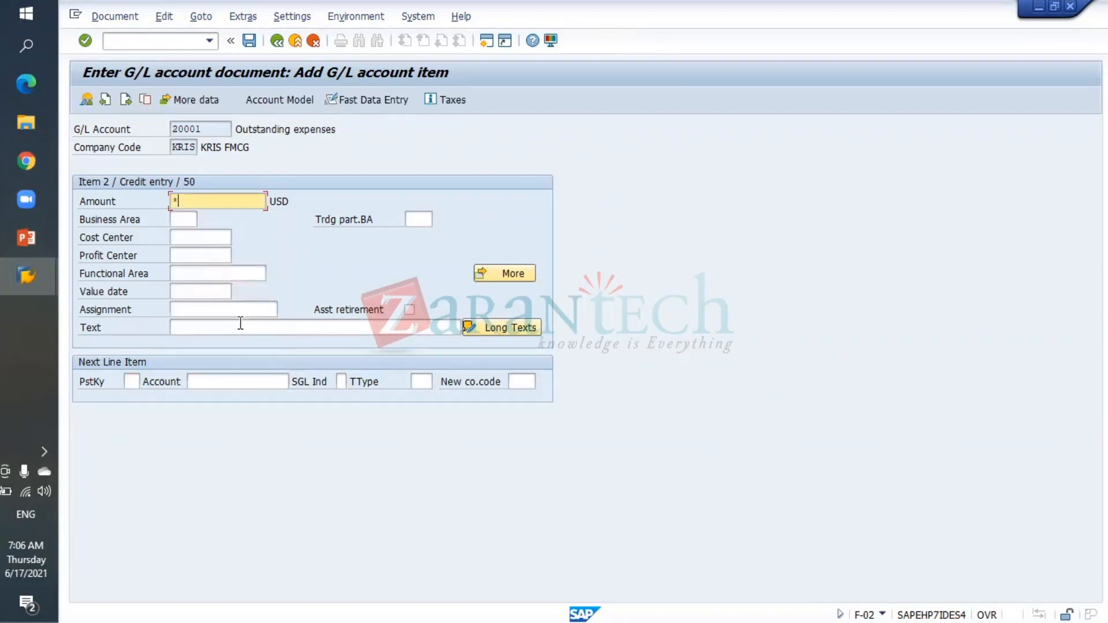
click(252, 333)
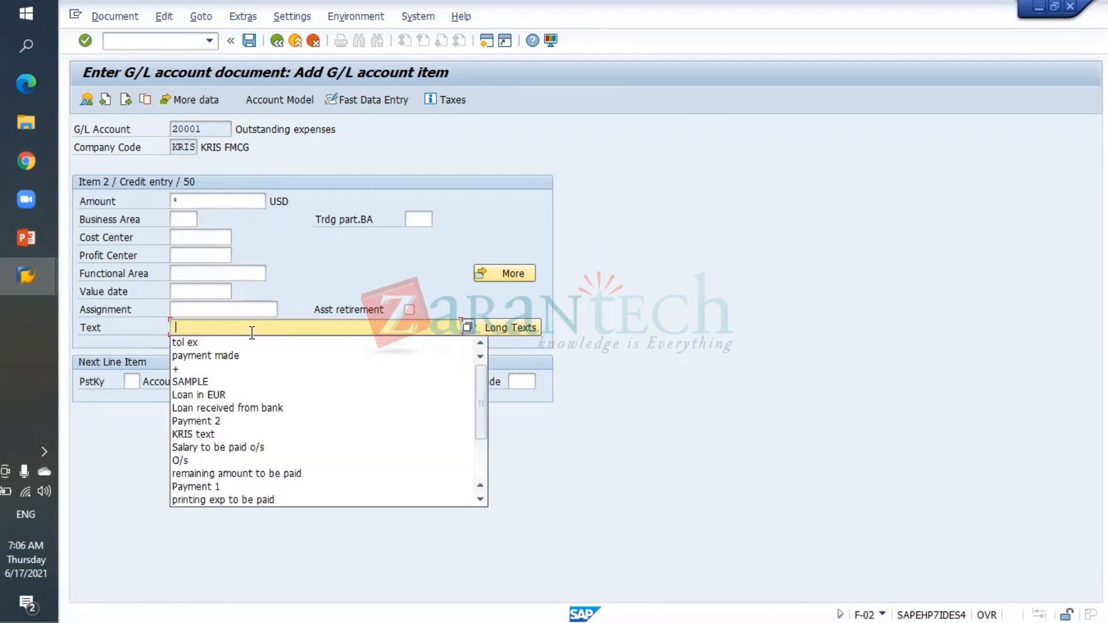
click(244, 362)
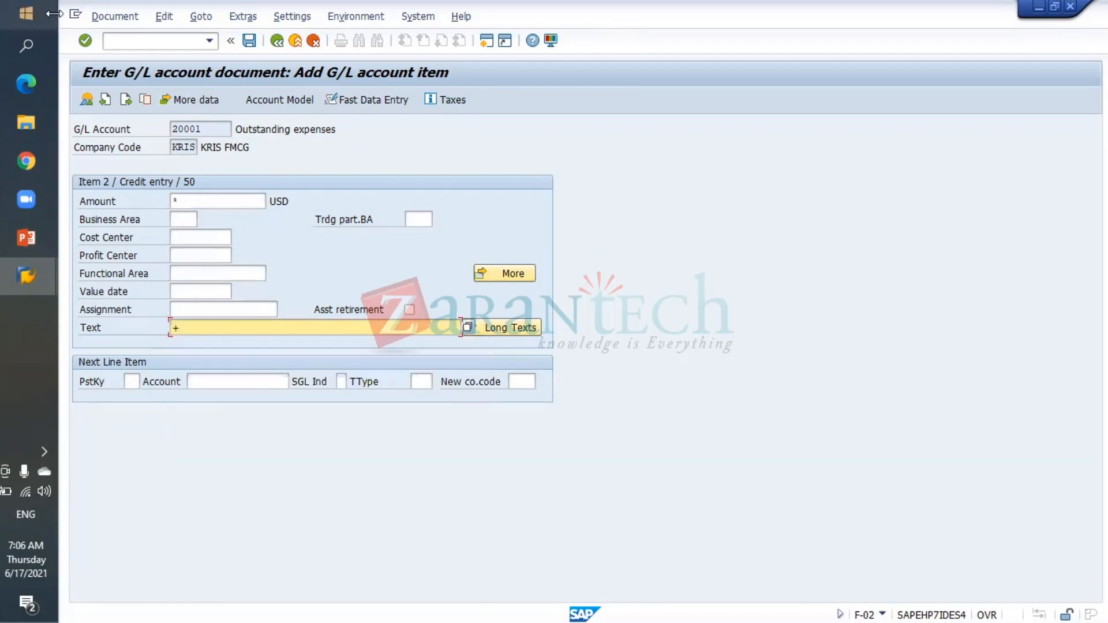
- Simulate the salary document and post it
click(115, 16)
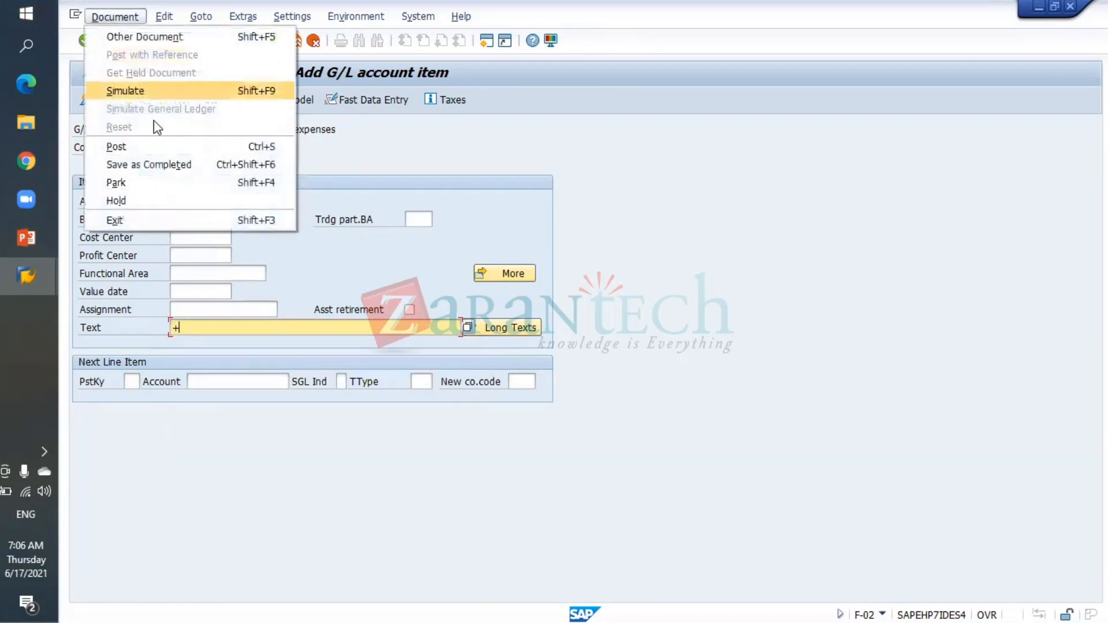
click(139, 92)
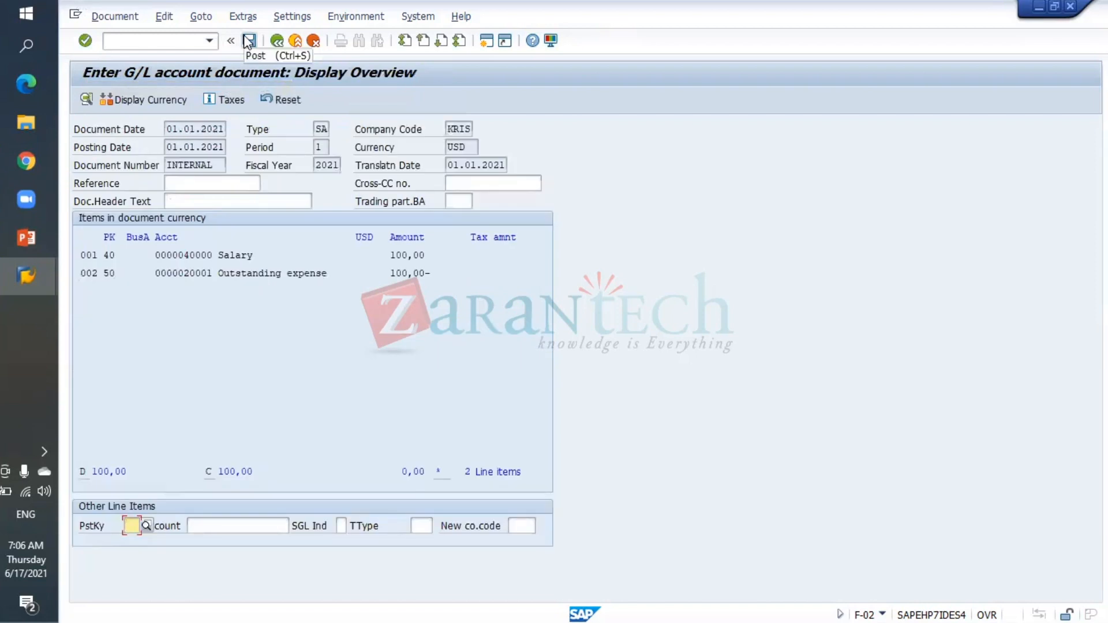
click(248, 41)
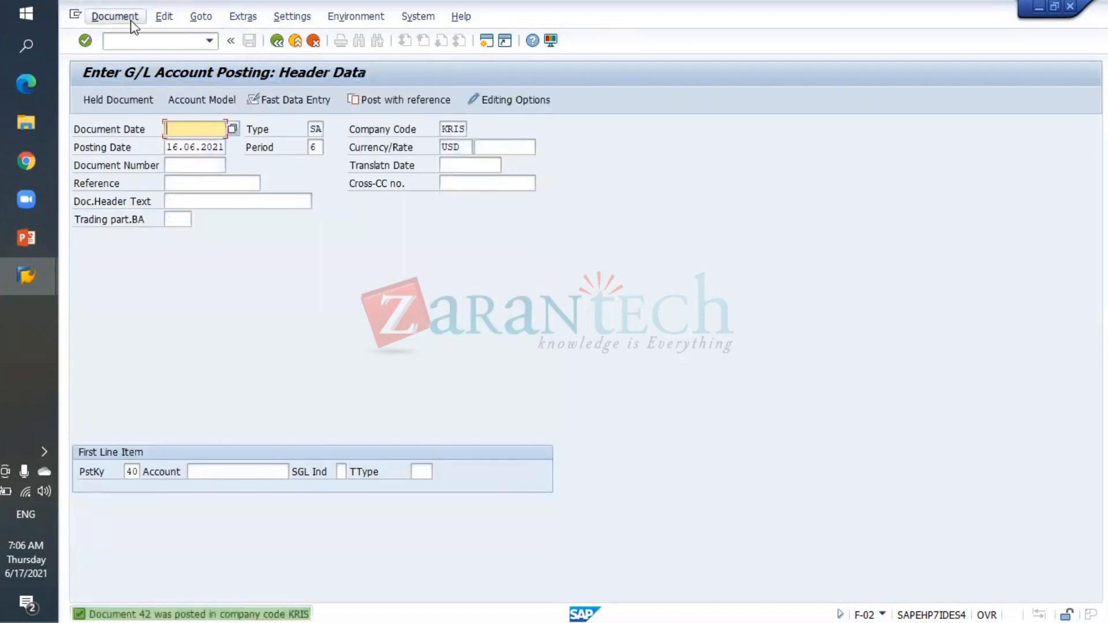
- Display all line items of G/L account 20001 in company code KRIS with FBL3N and examine the outstanding salary item
click(113, 42)
text(/nfbl3n)
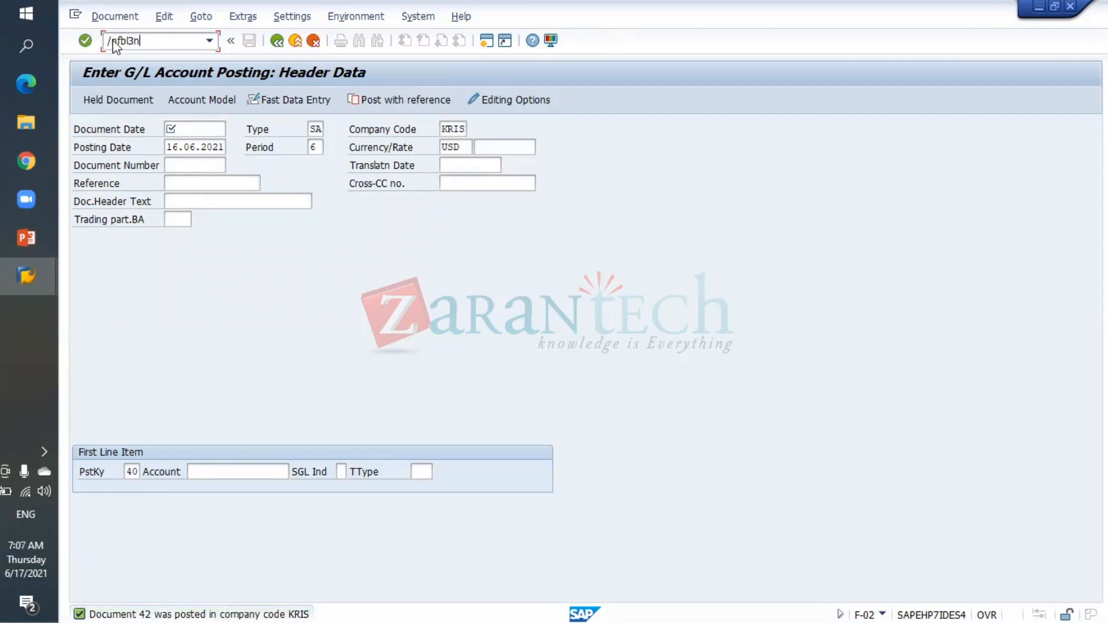
key(Return)
click(275, 146)
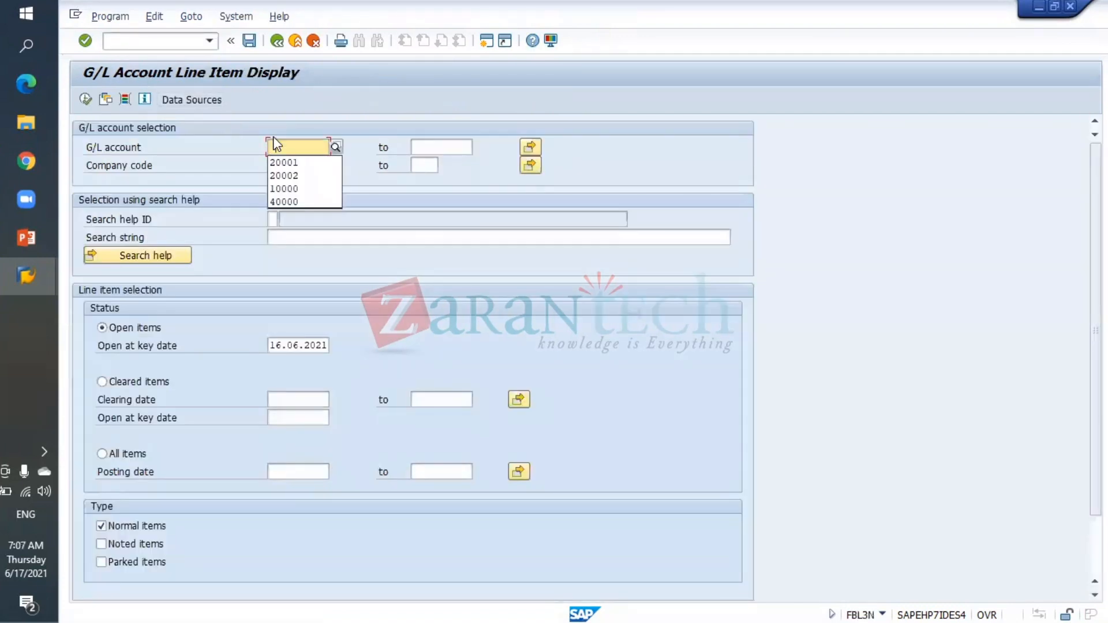
click(284, 163)
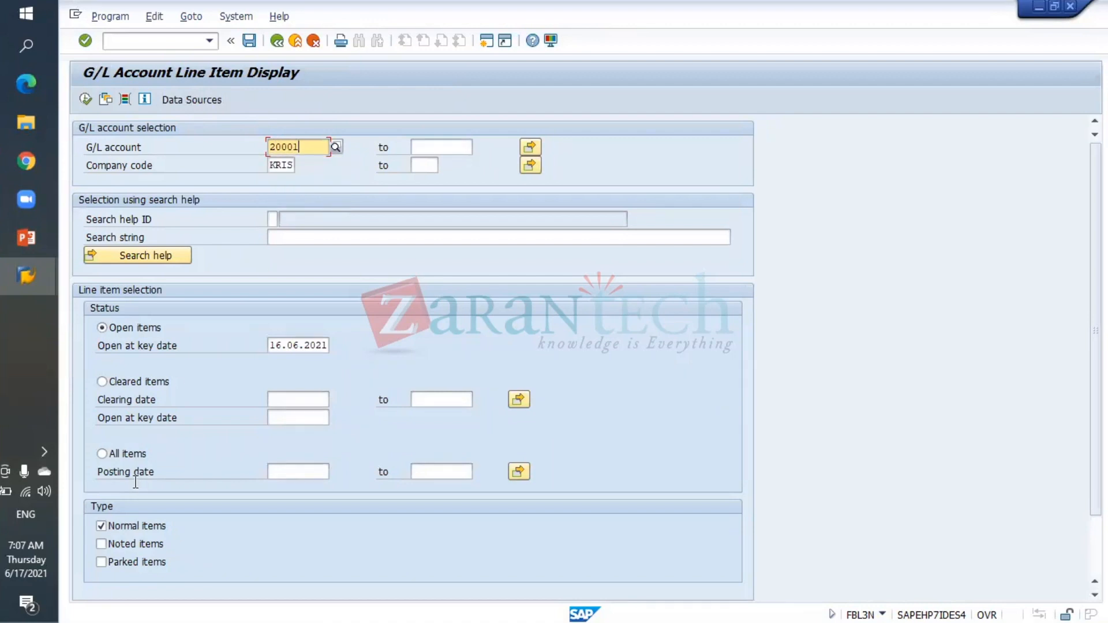
click(119, 454)
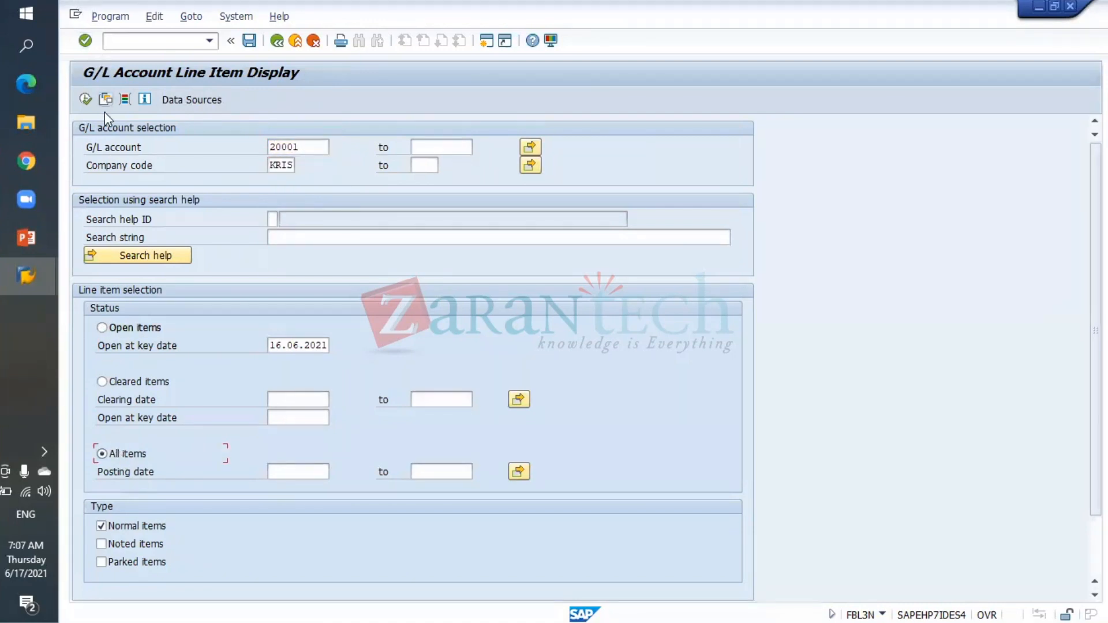
click(86, 99)
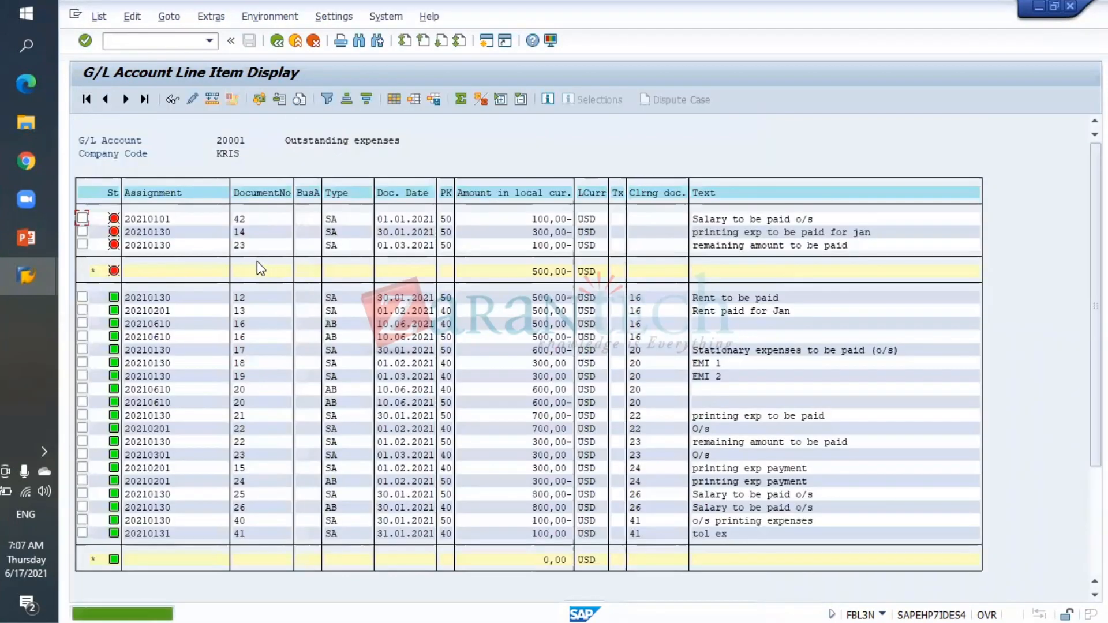
click(239, 219)
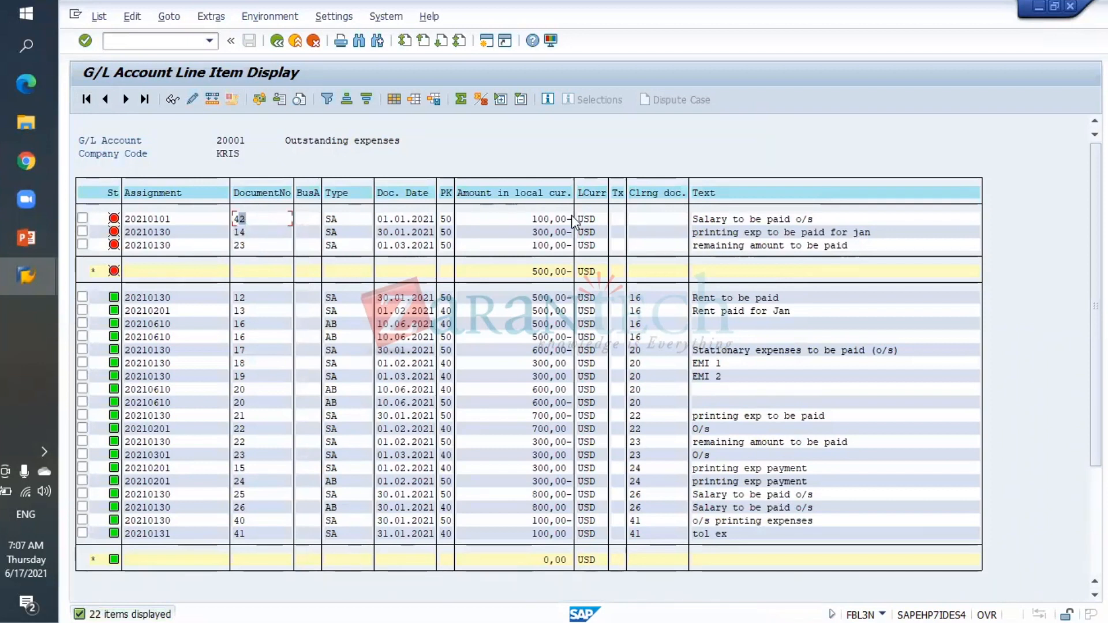
click(546, 219)
key(alt+Tab)
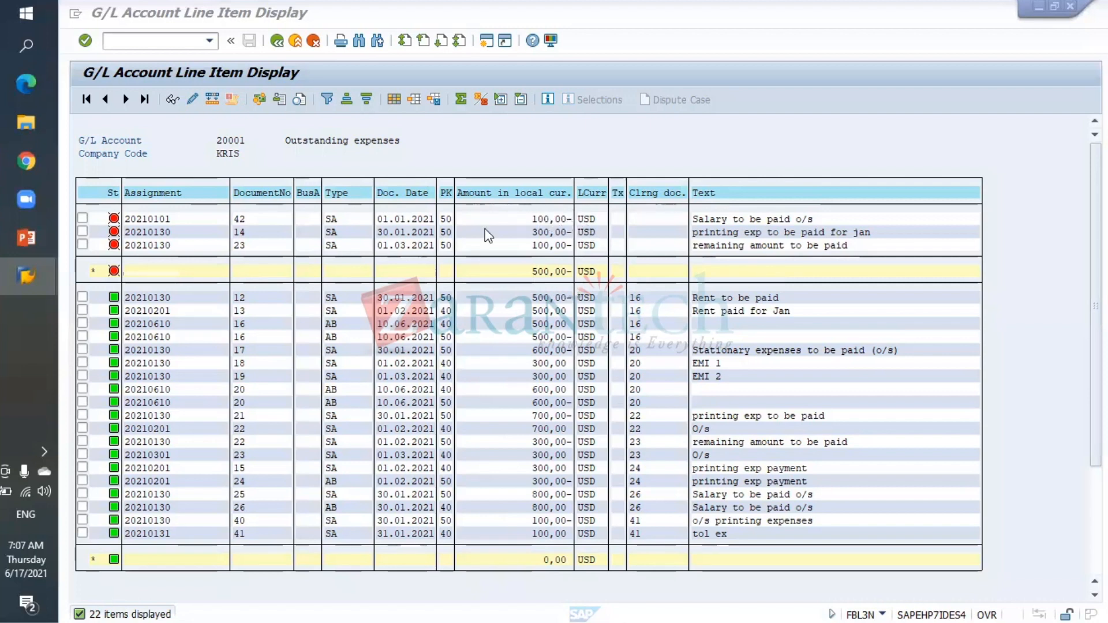
click(563, 219)
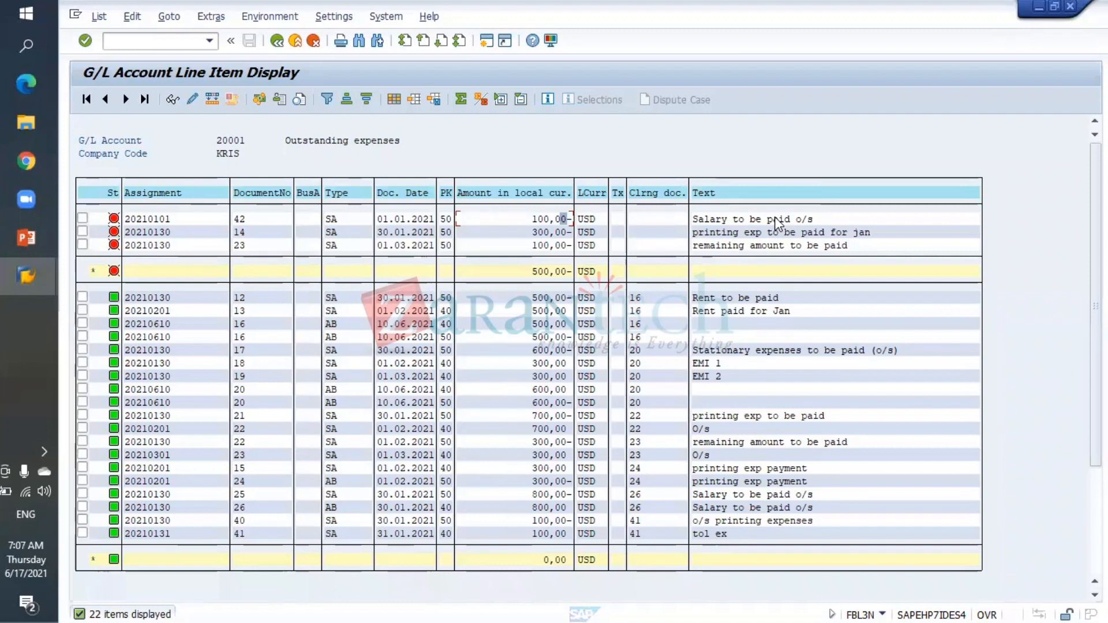
- Start an outgoing payment in F-07 with document and posting dates 01.02.2021, document type SA and a blank period
click(155, 40)
text(/nf-03)
key(Return)
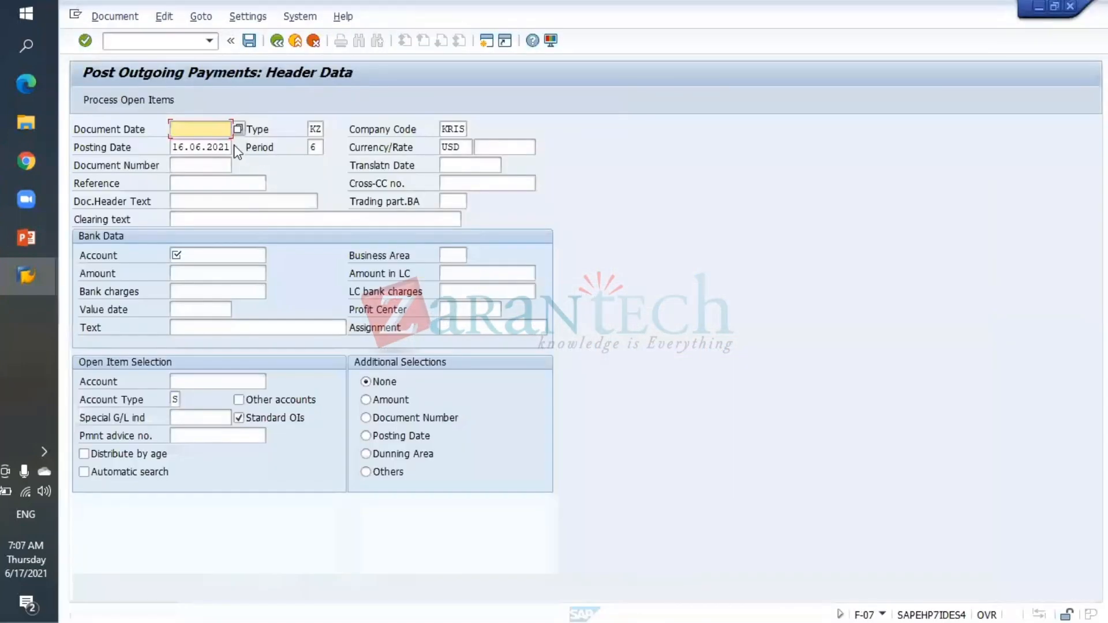
click(200, 128)
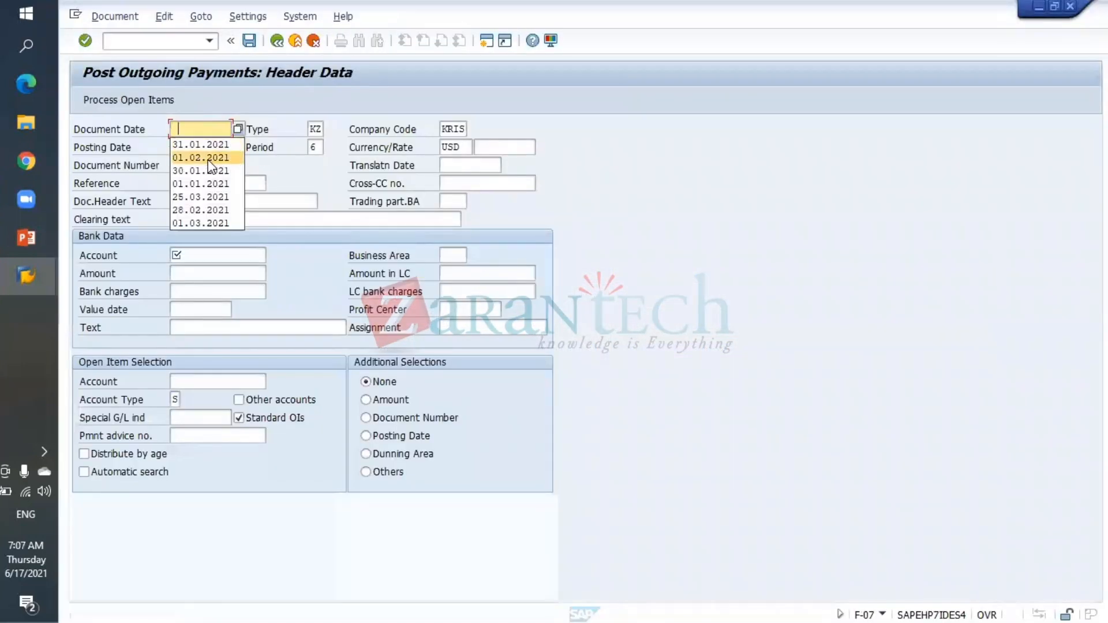
click(207, 155)
key(Tab)
text(sa)
key(Tab)
key(Tab)
key(BackSpace)
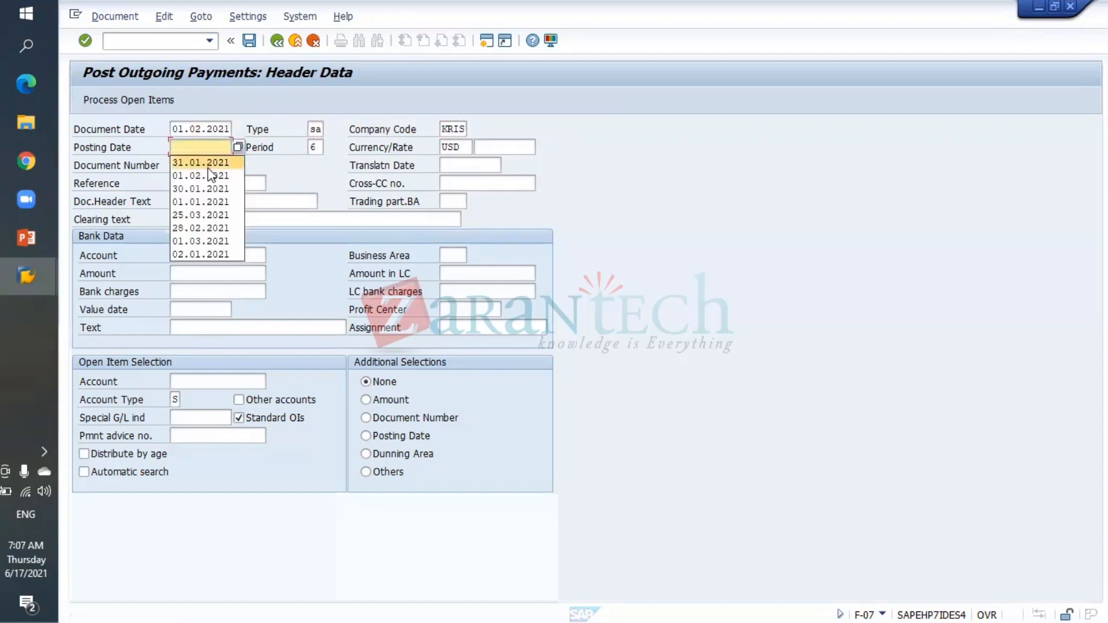
click(210, 176)
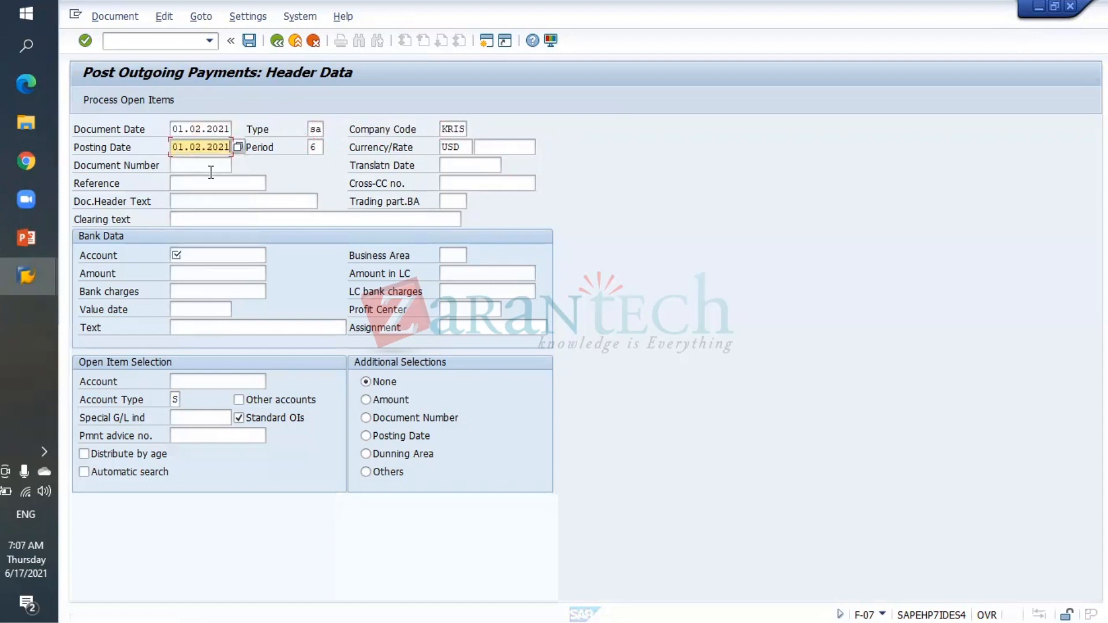
key(Tab)
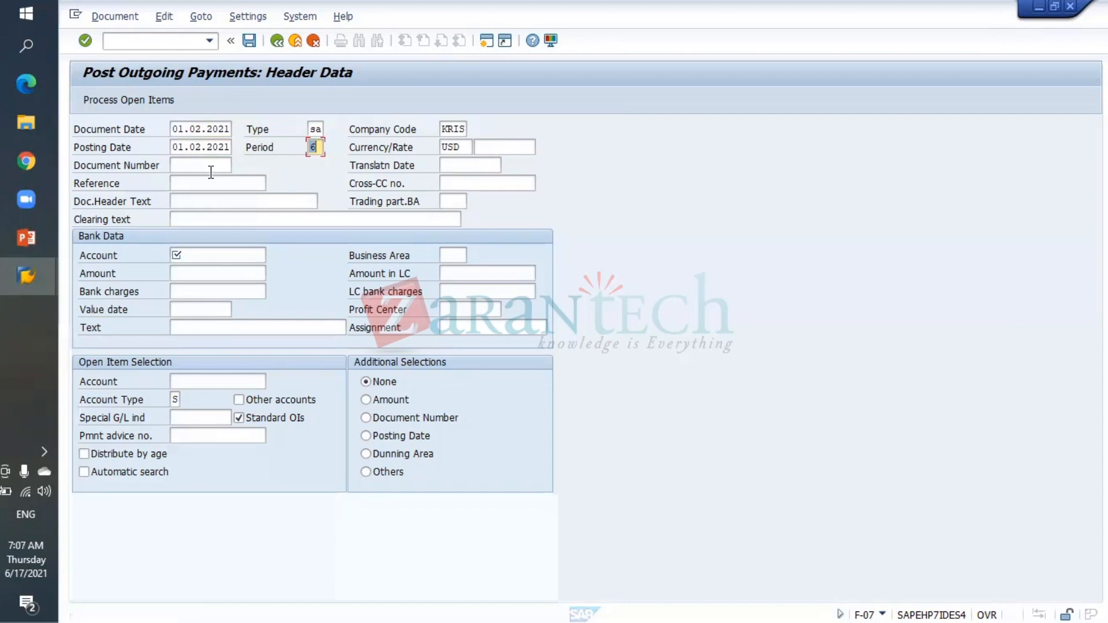
key(BackSpace)
key(Tab)
- Enter "payment made with tol" as both the document header text and the clearing text
click(198, 206)
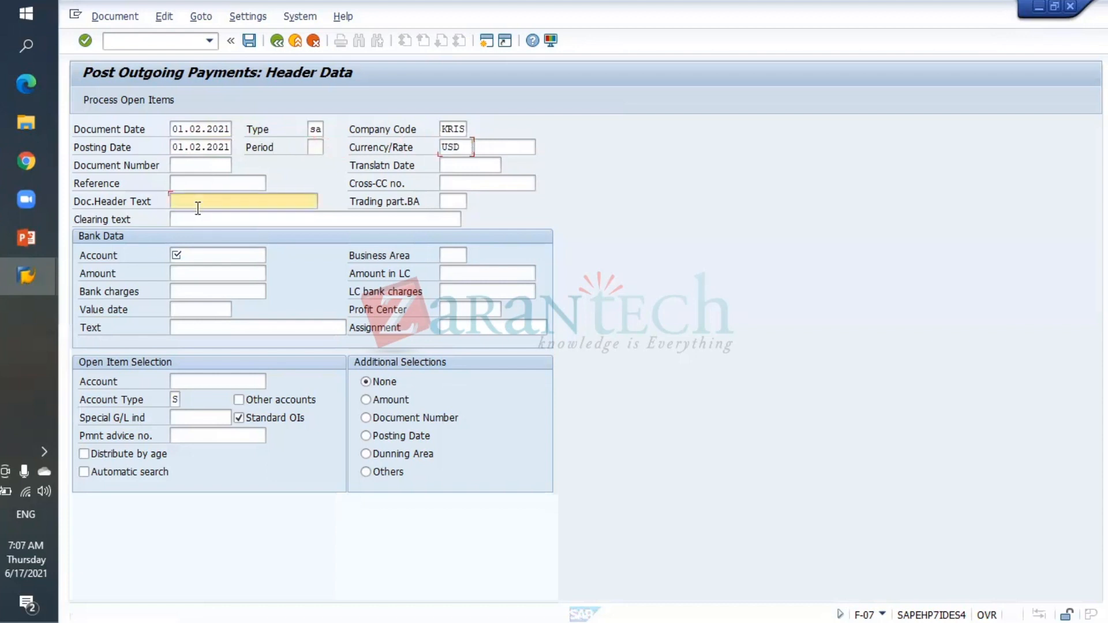
click(198, 207)
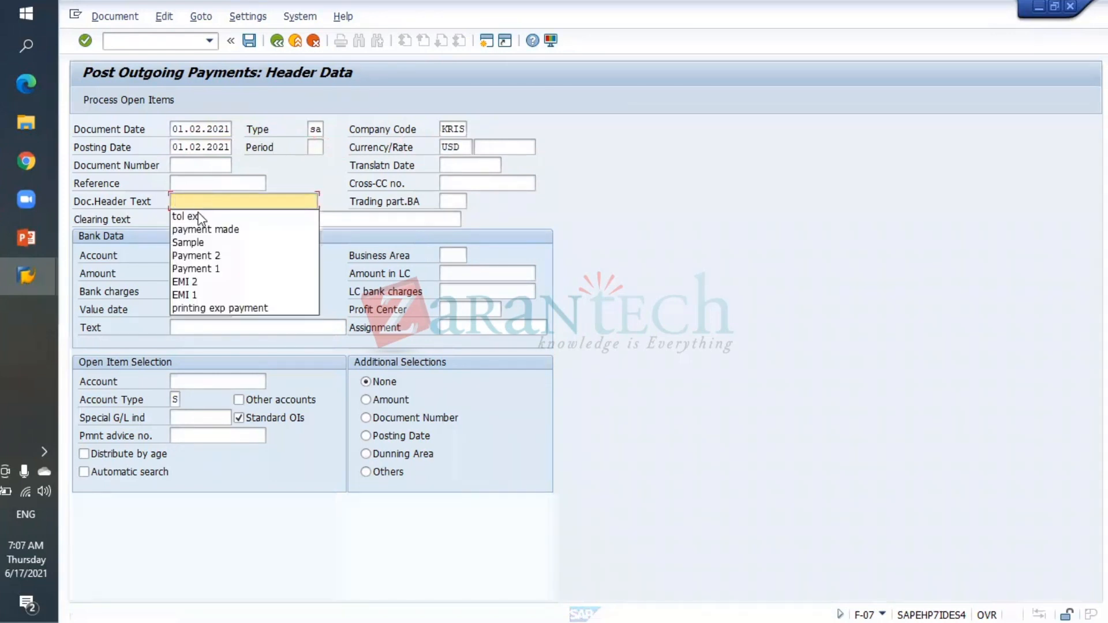
click(219, 231)
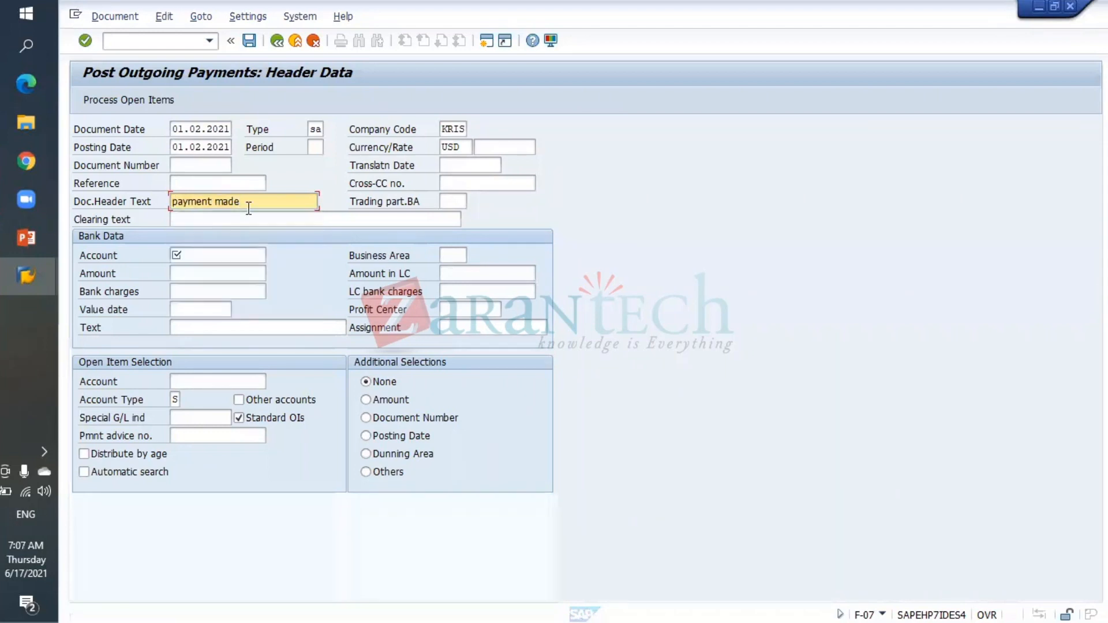
text(with tol)
drag(313, 199, 141, 201)
key(ctrl+c)
key(Tab)
key(Tab)
key(ctrl+v)
- Enter bank account 10000 with amount 99 and text "payment made with tol", and select open items of account 20001
click(215, 257)
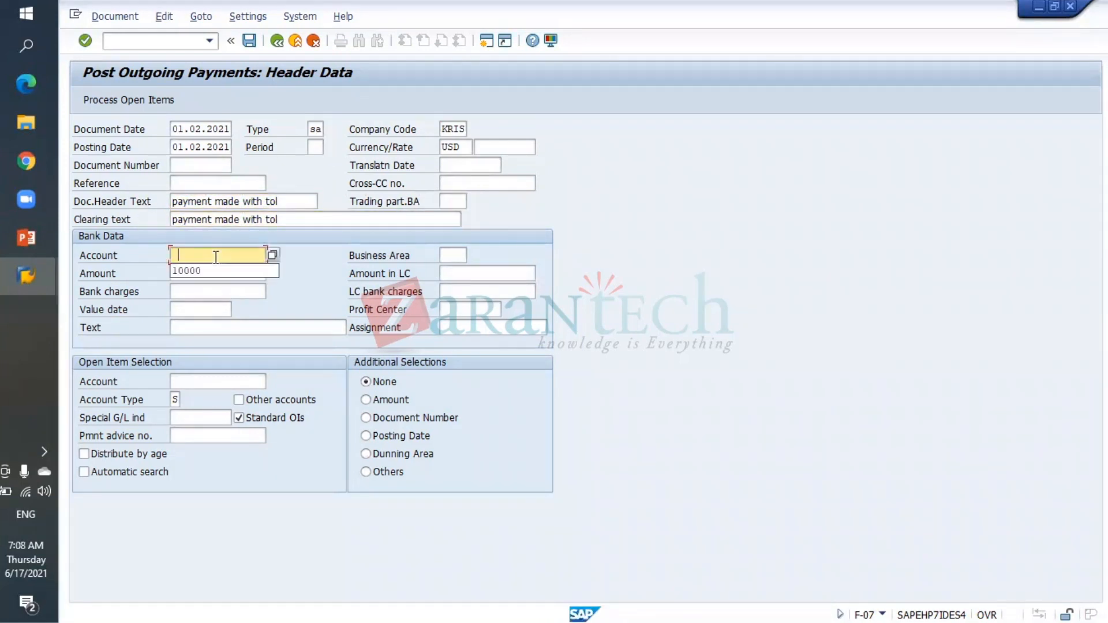
click(226, 267)
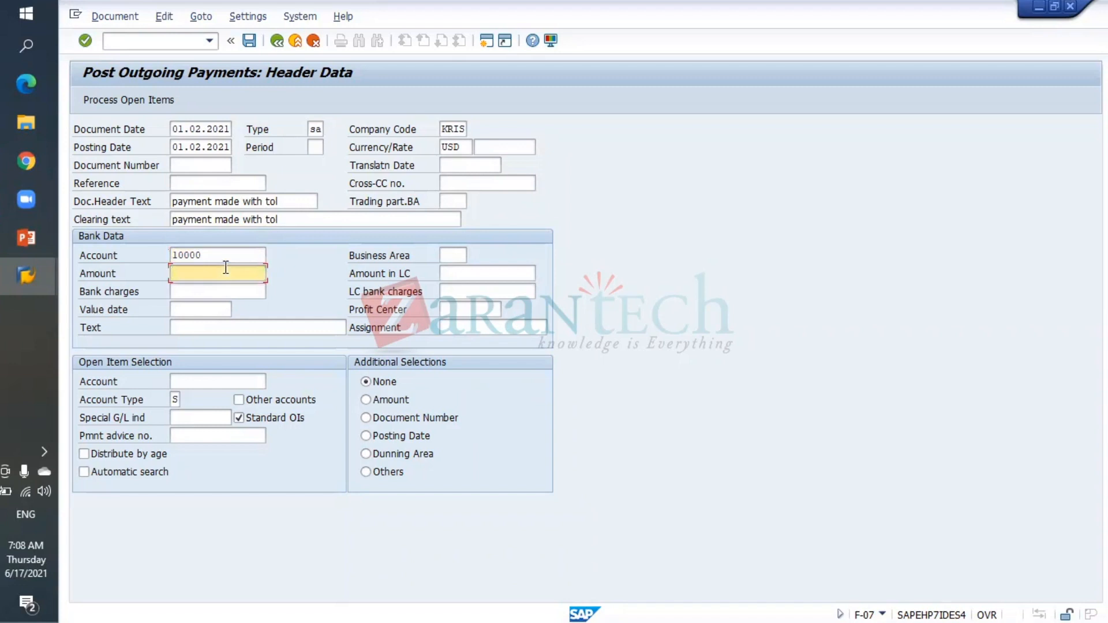
text(99)
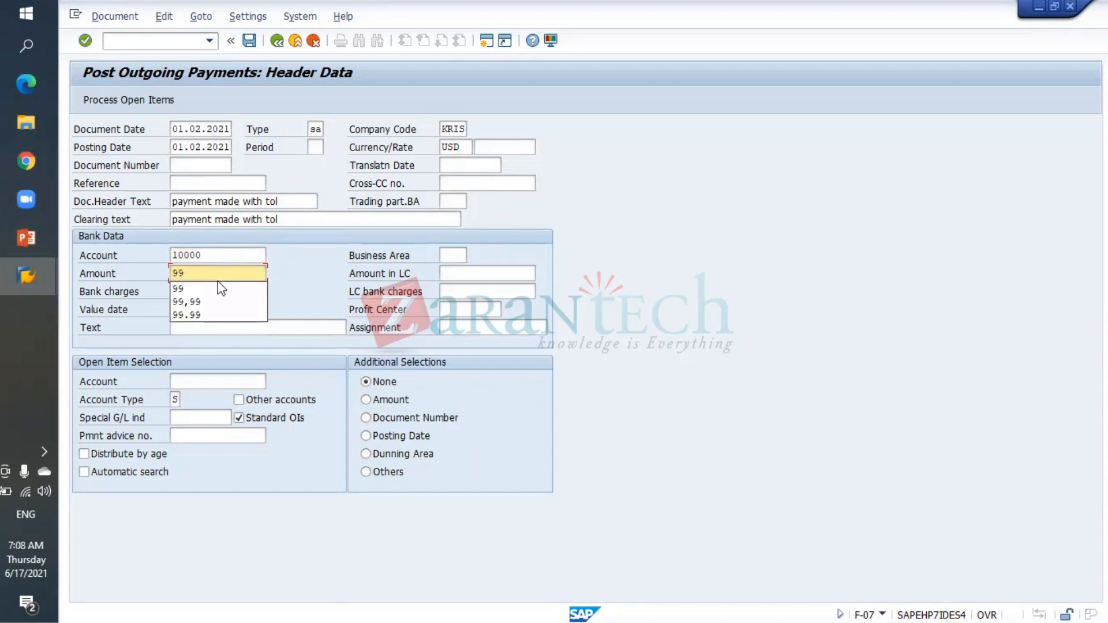
click(232, 324)
key(ctrl+v)
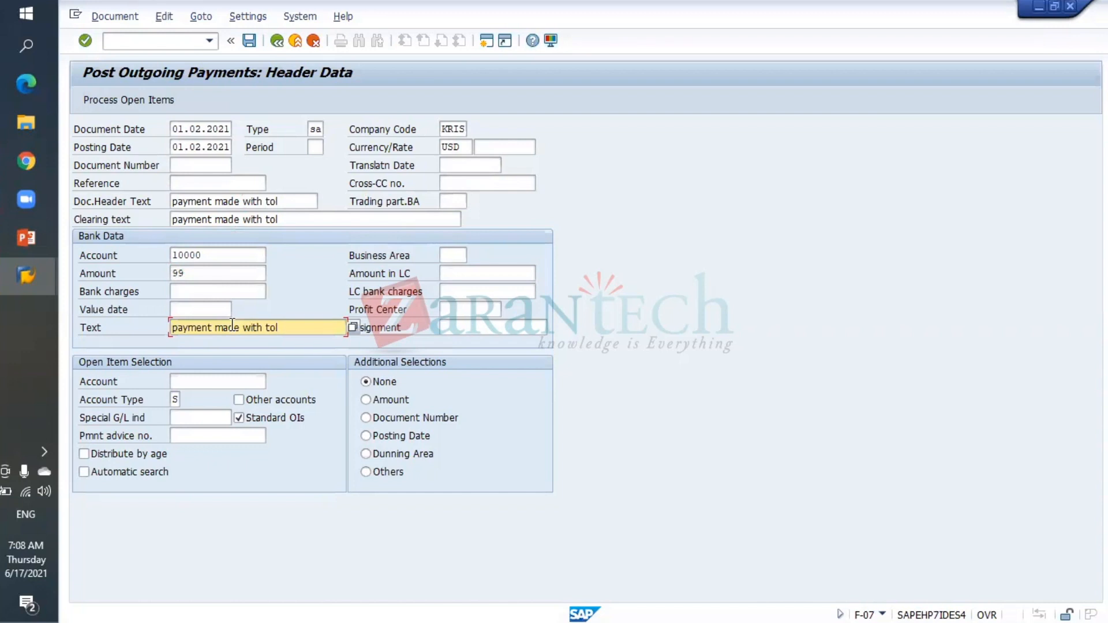
click(260, 379)
text(20001)
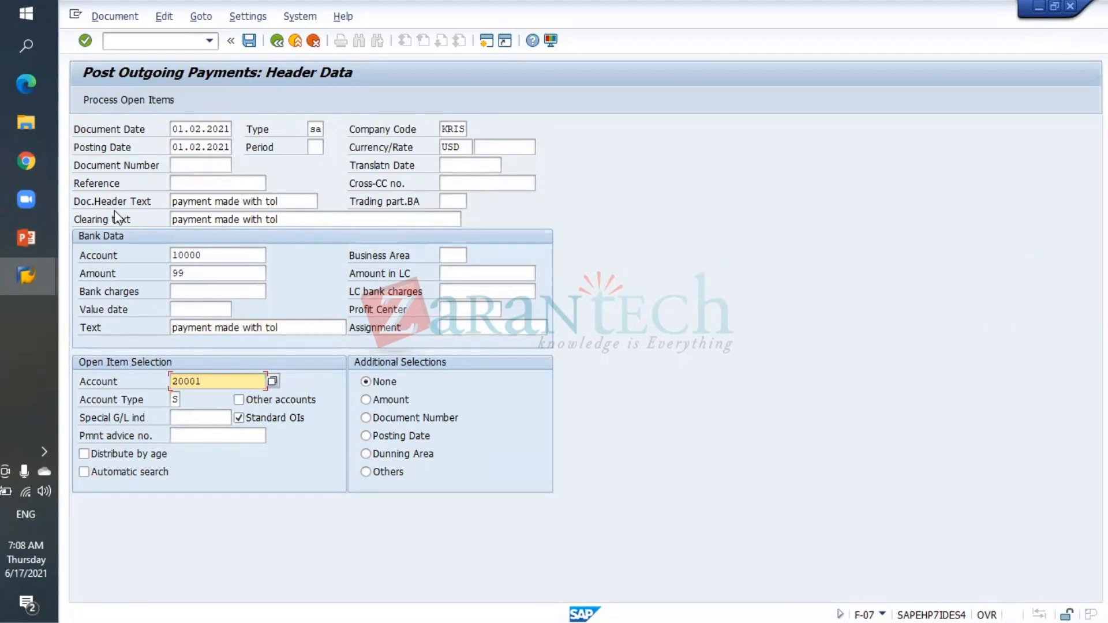
click(219, 278)
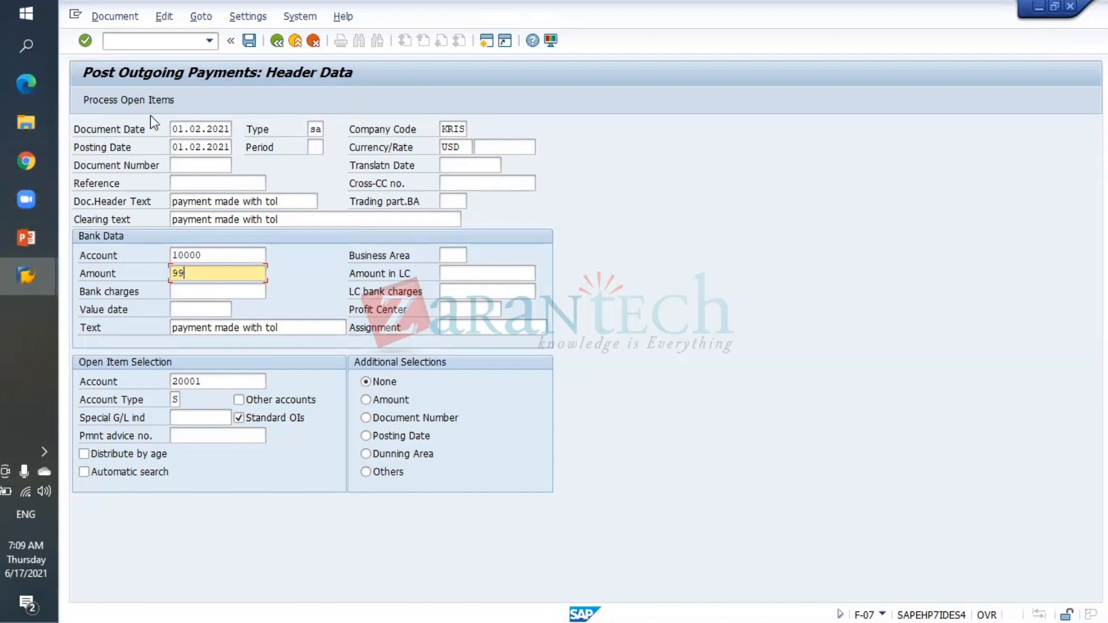
- Process the open items, deactivate the 300 USD item of document 14, compare the entered and assigned amounts, and simulate the payment
click(120, 99)
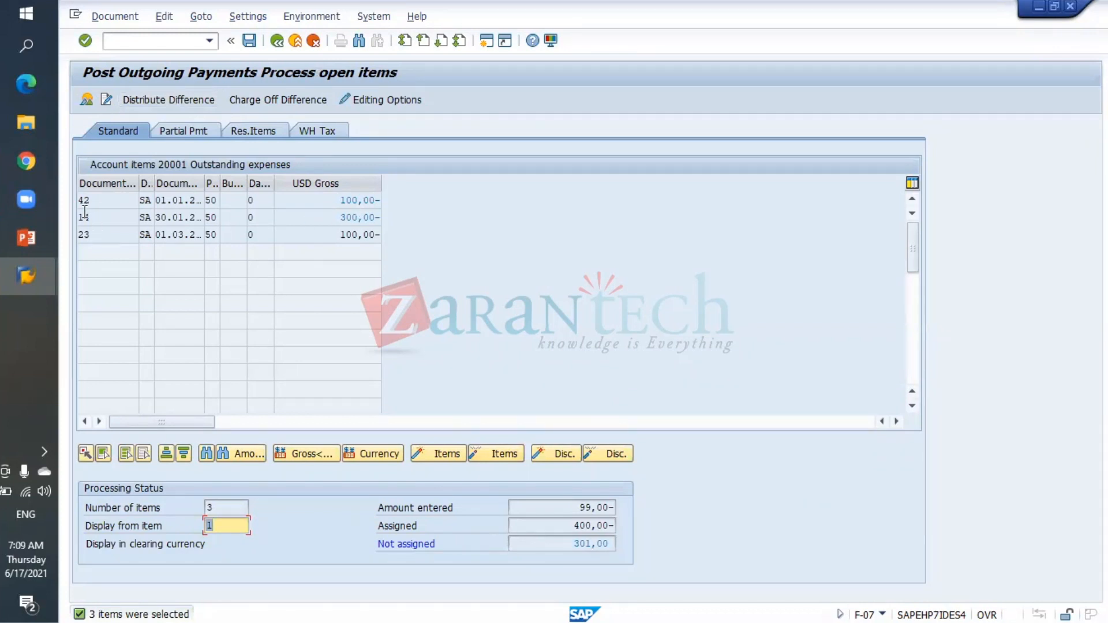
double_click(322, 218)
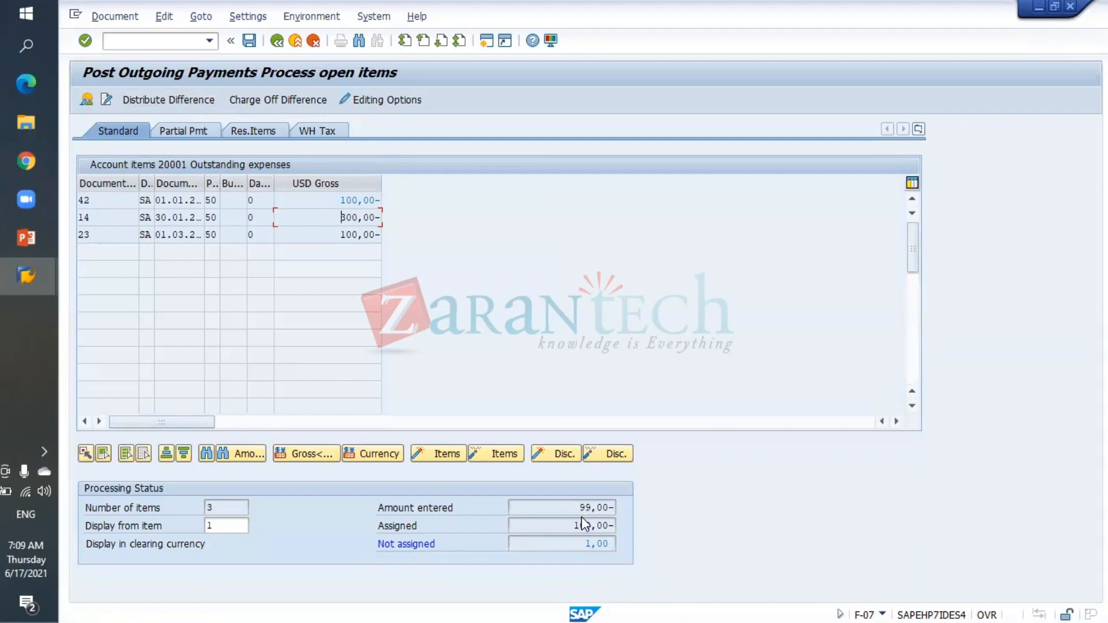
drag(568, 528, 638, 522)
click(609, 502)
double_click(610, 502)
drag(574, 544, 616, 543)
click(114, 22)
click(134, 48)
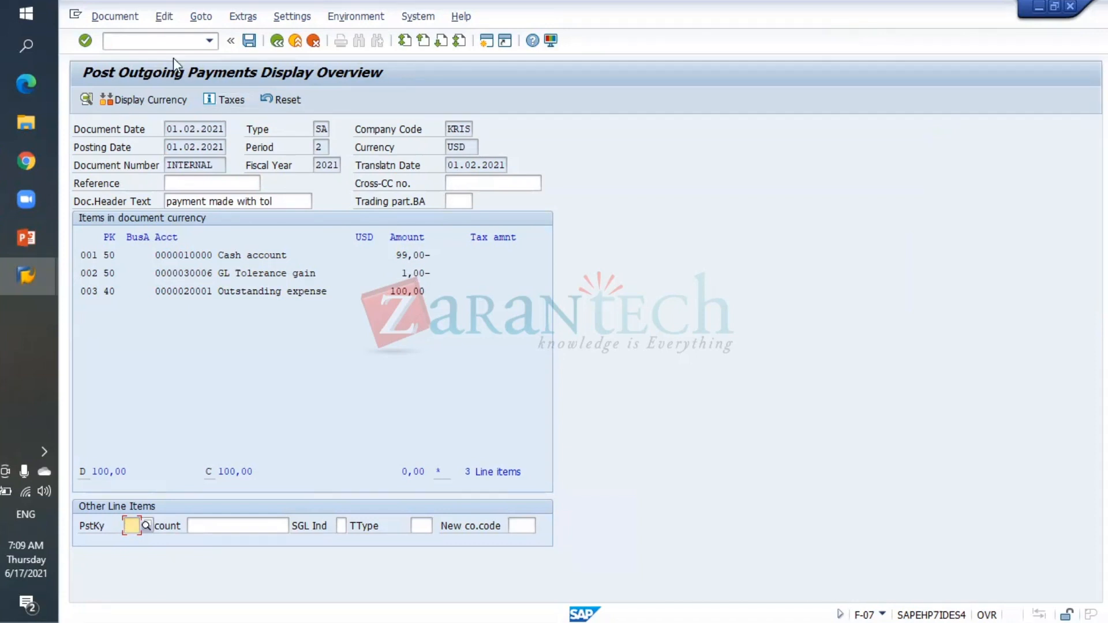
- Restart the outgoing payment transaction F-07 with document and posting dates 01.02.2021 and document type SA
click(164, 40)
text(/nf-07)
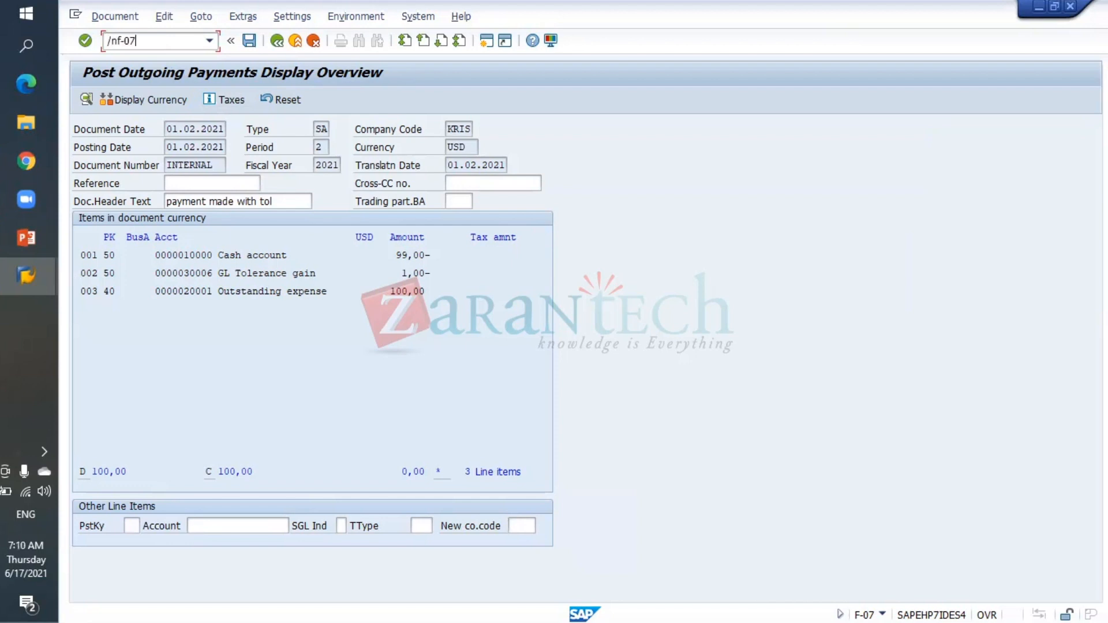
key(Return)
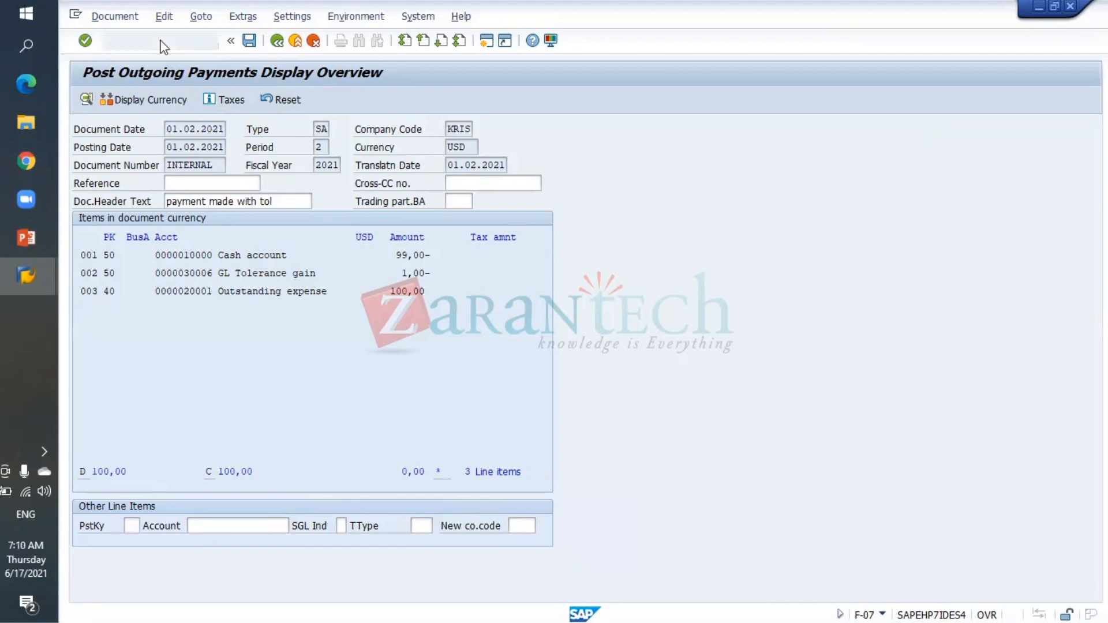
key(Down)
key(Return)
key(Tab)
text(sa)
key(Tab)
key(Tab)
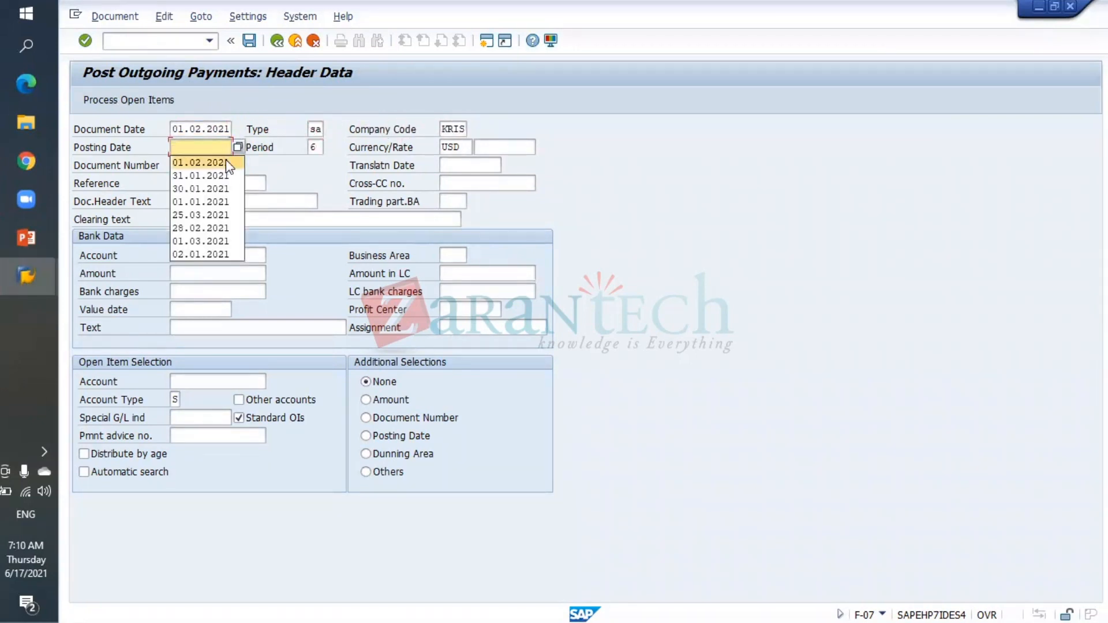
click(226, 162)
- Fill the new payment's document header text and clearing text with "payment made with tol"
click(237, 200)
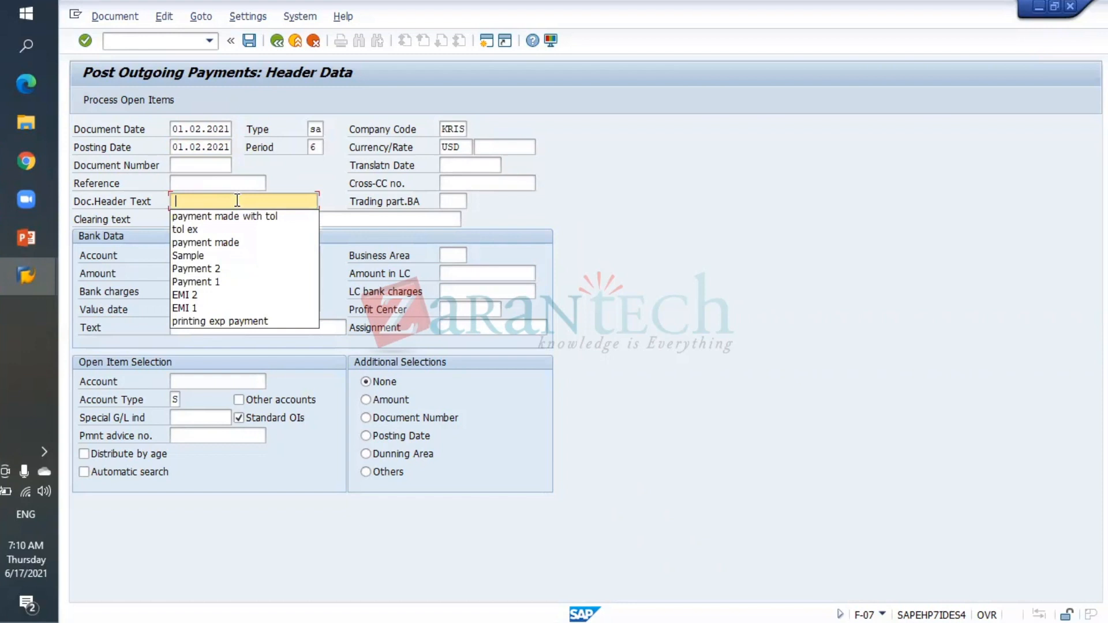
click(244, 215)
key(Tab)
key(Tab)
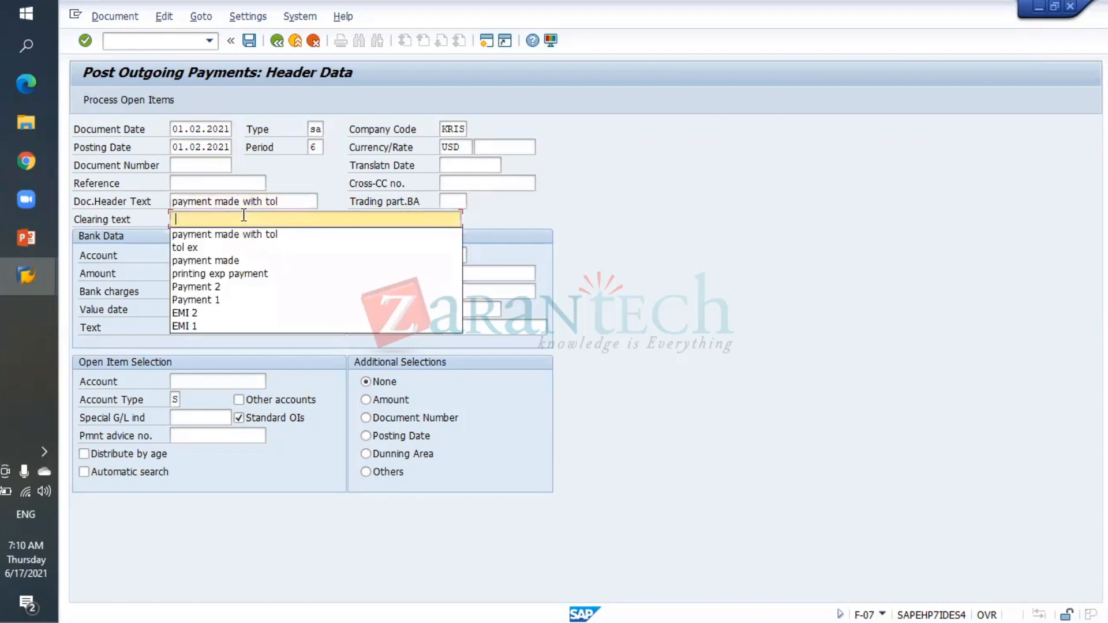
click(260, 234)
- Enter bank account 10000, amount 101 and text "payment made with tol", and select account 20001 for open items
click(237, 256)
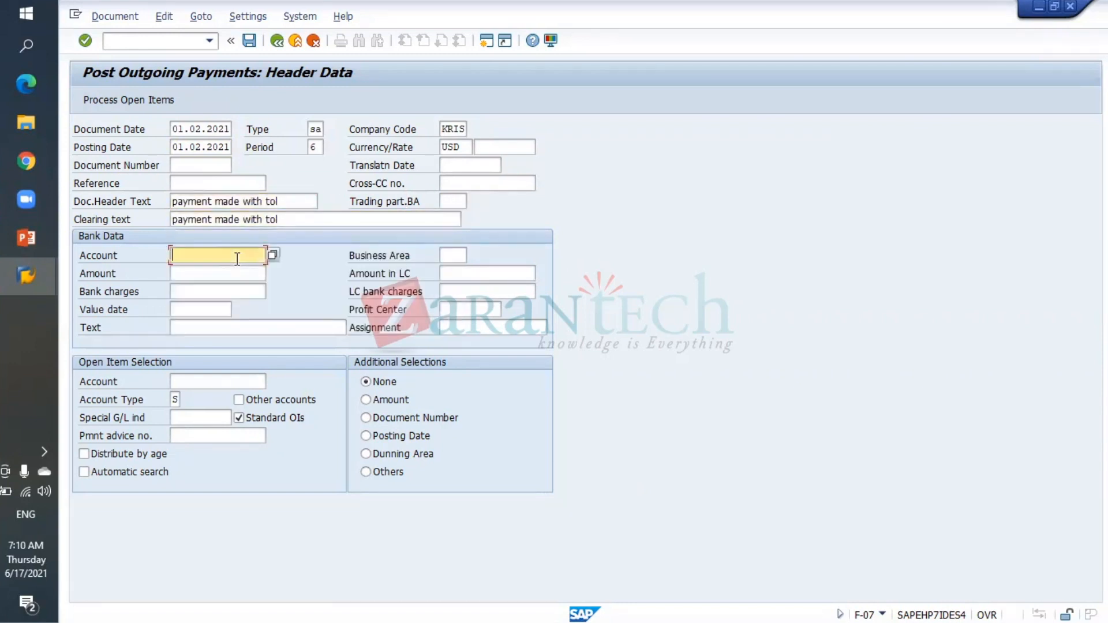
click(238, 270)
click(238, 276)
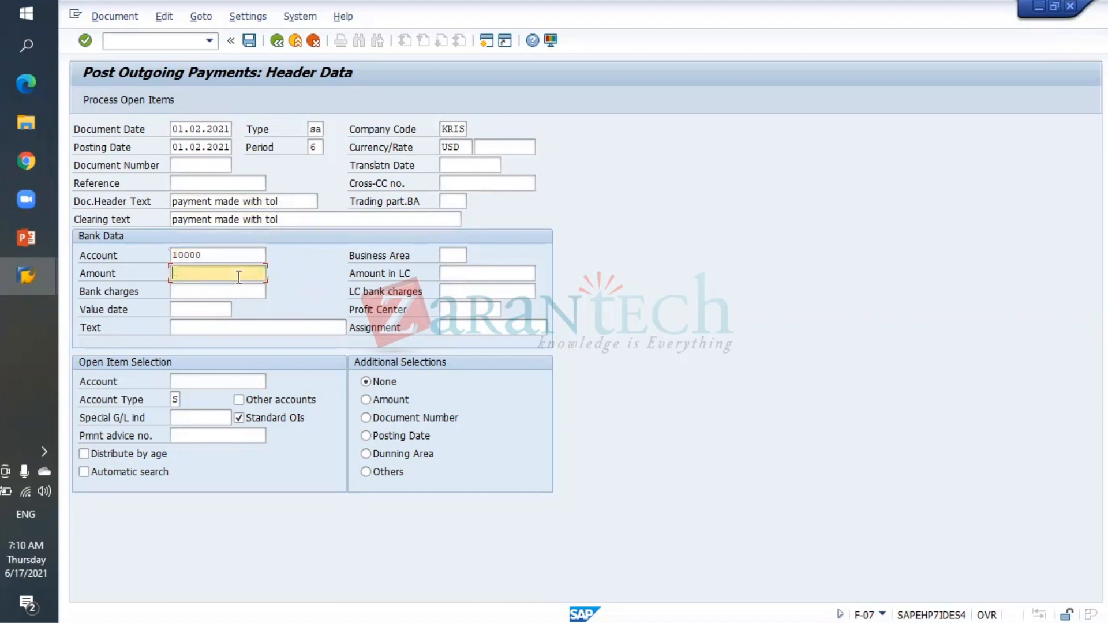
text(101)
click(255, 327)
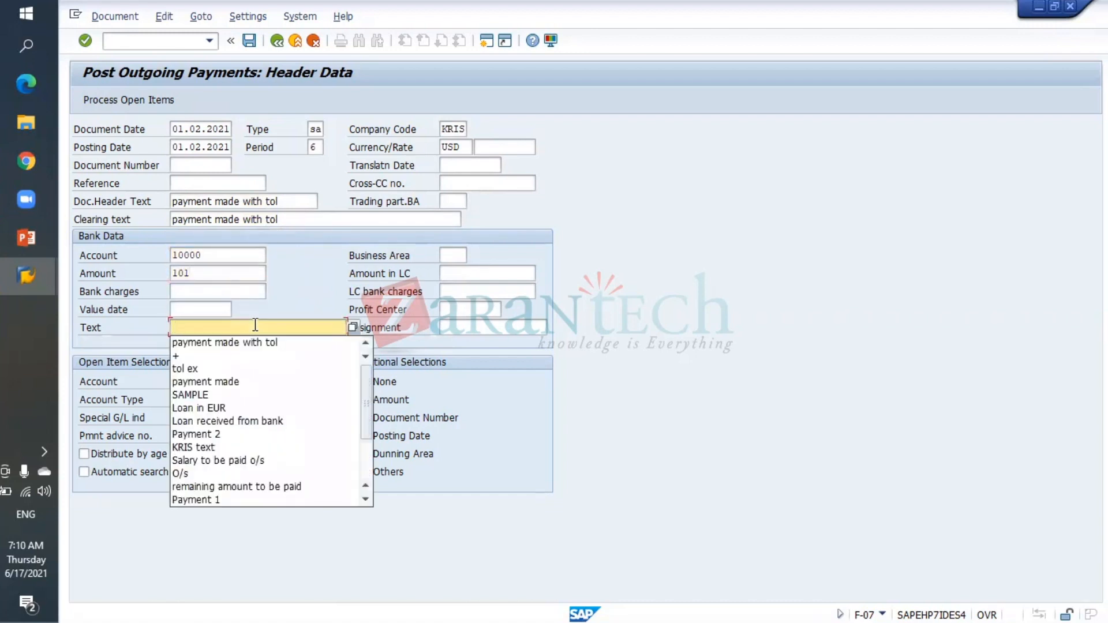
click(252, 343)
click(240, 379)
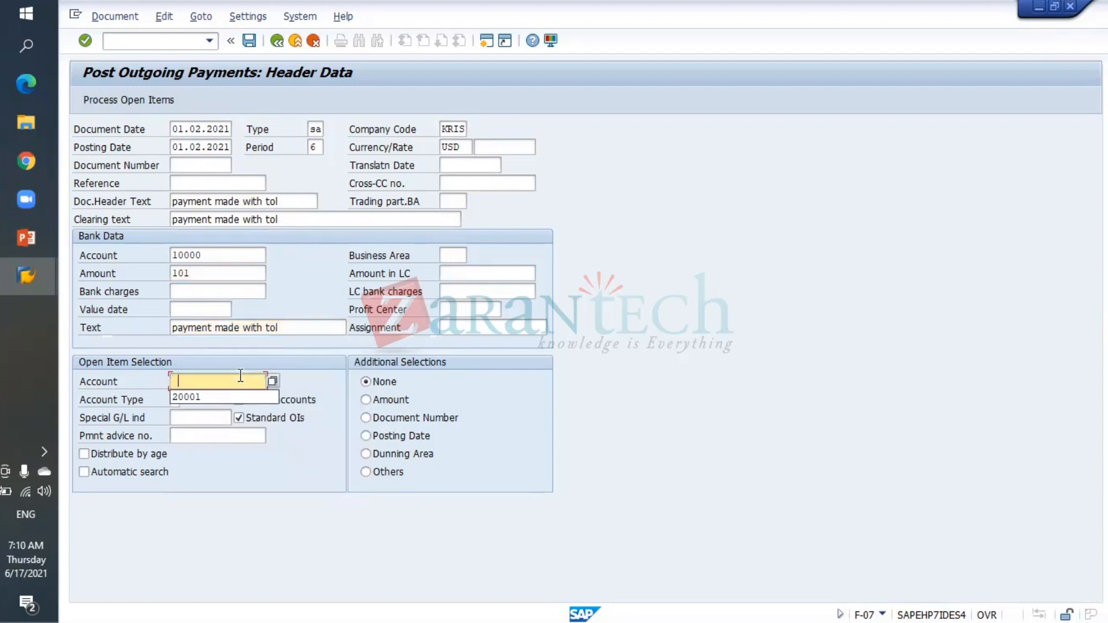
click(254, 396)
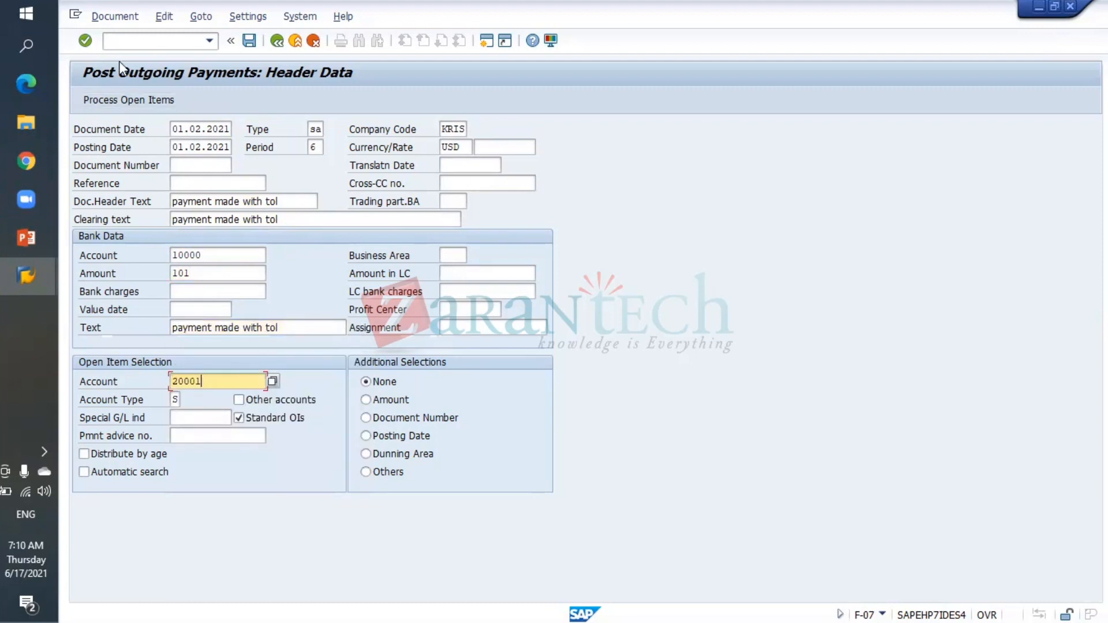
- Process the open items of account 20001, deactivate document 14's 300 USD item, then simulate the 101 USD payment and review its line amounts
click(126, 94)
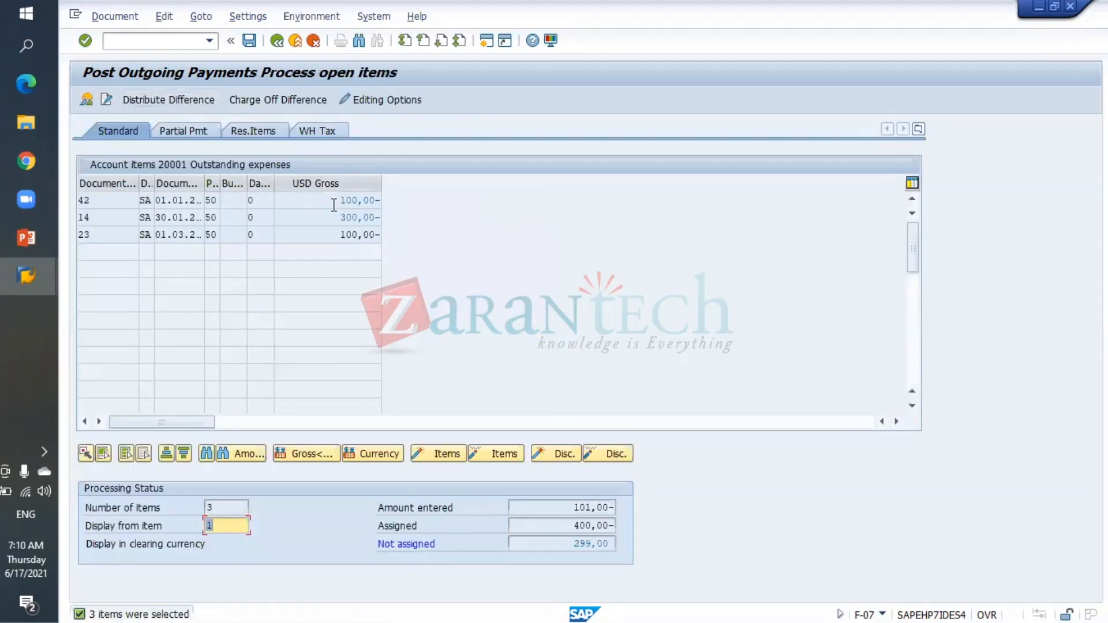
double_click(338, 216)
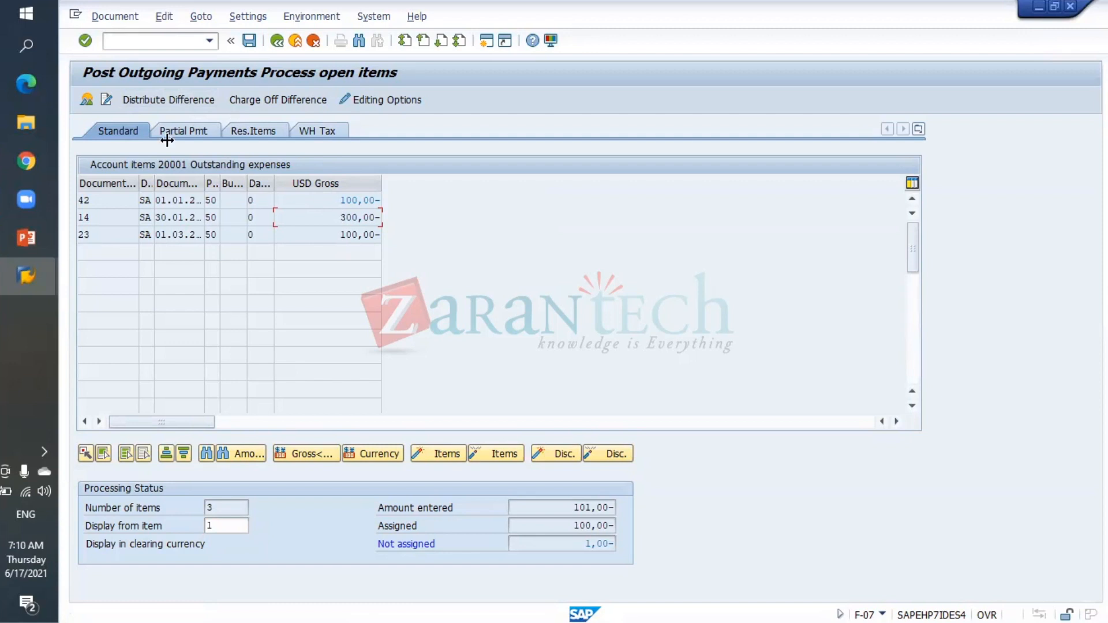
click(114, 16)
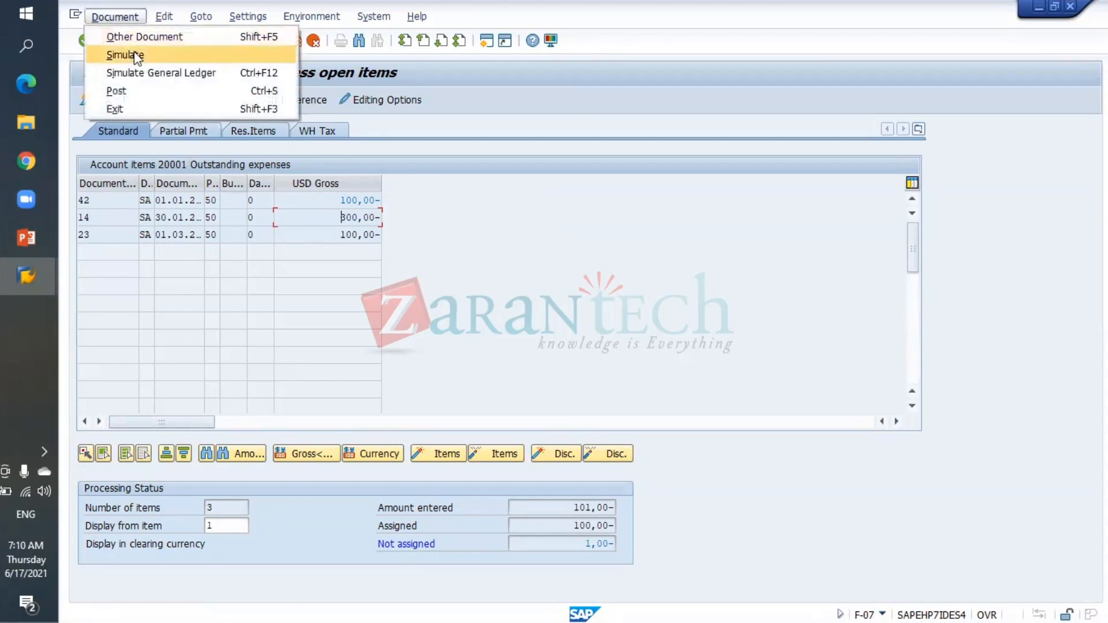
click(134, 55)
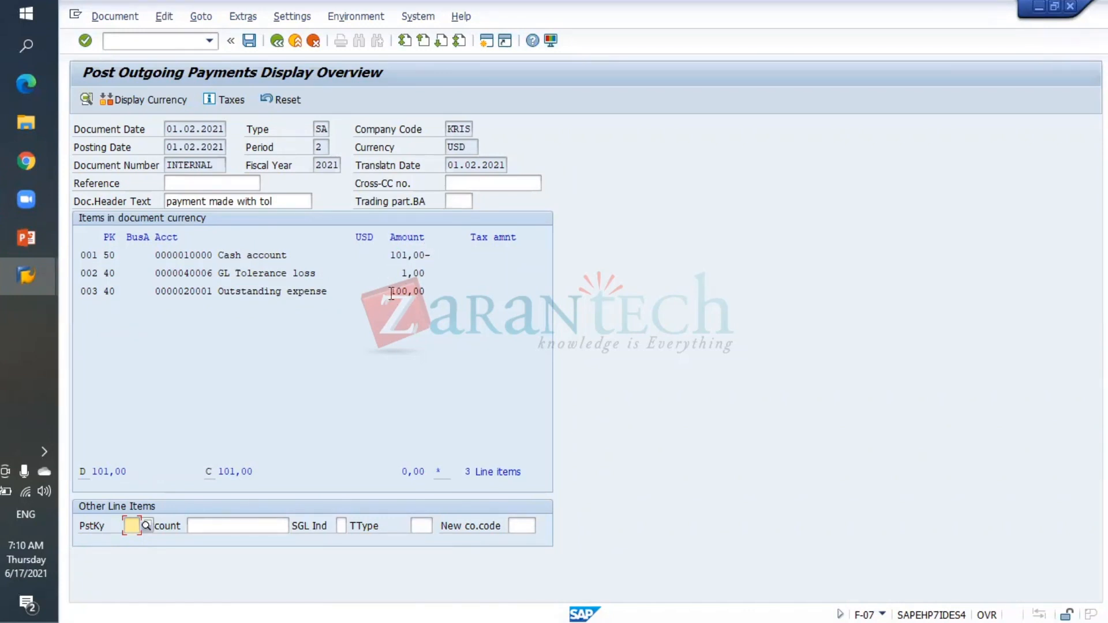
drag(389, 292, 437, 292)
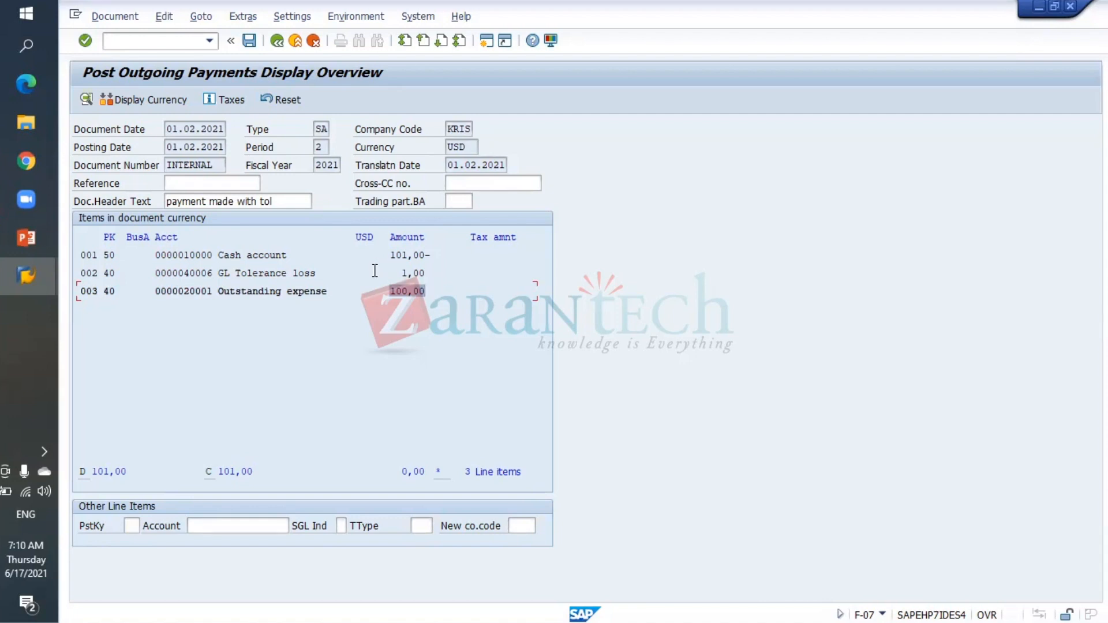
click(428, 291)
drag(429, 254, 442, 275)
click(409, 275)
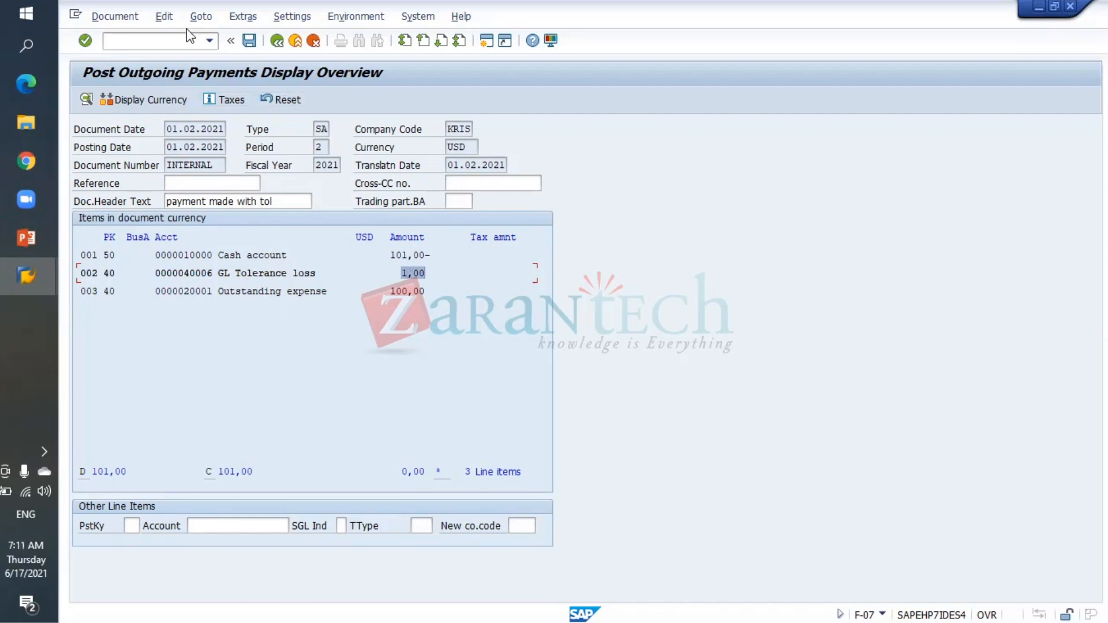
- Open the field status variants in transaction OBC4 in a separate session, decline displaying locked data and close the surplus session
click(176, 46)
text(/oobd)
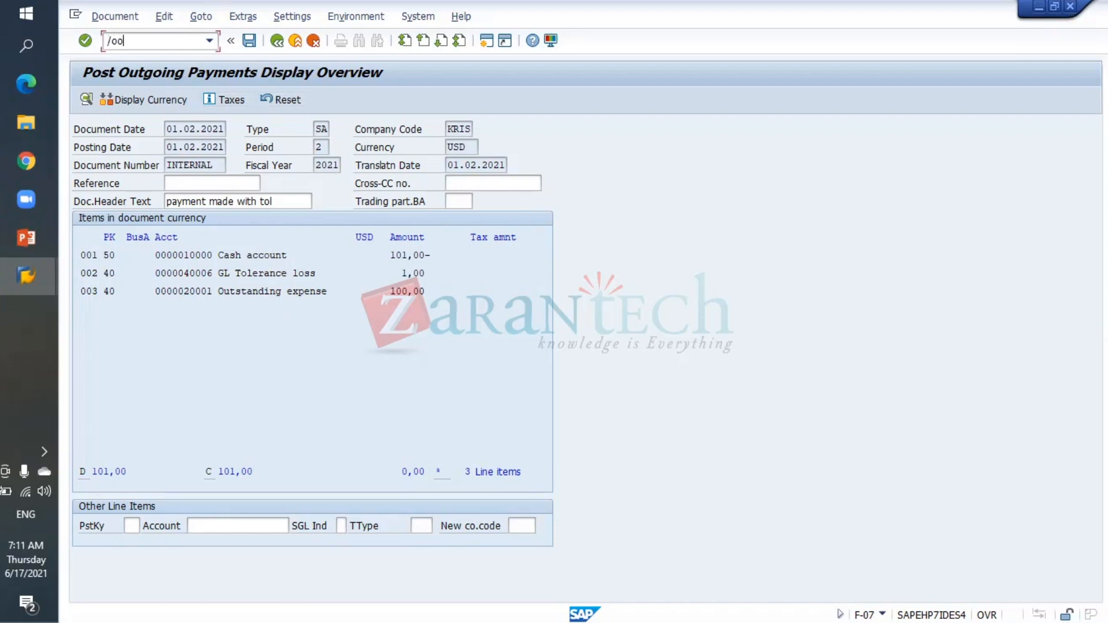
key(Return)
click(207, 43)
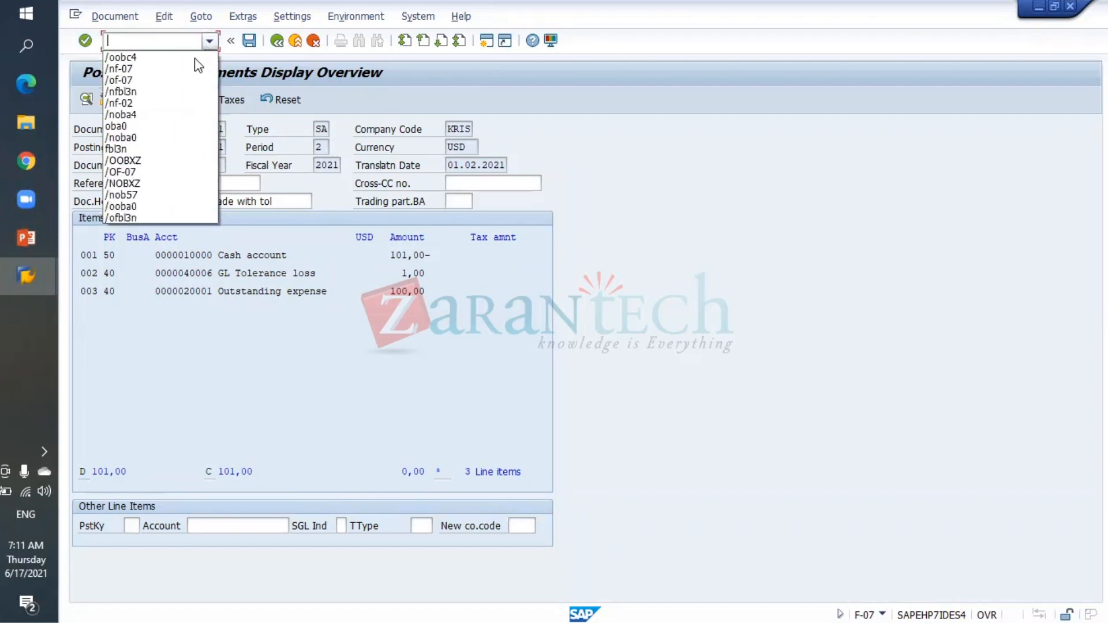
click(161, 57)
key(Return)
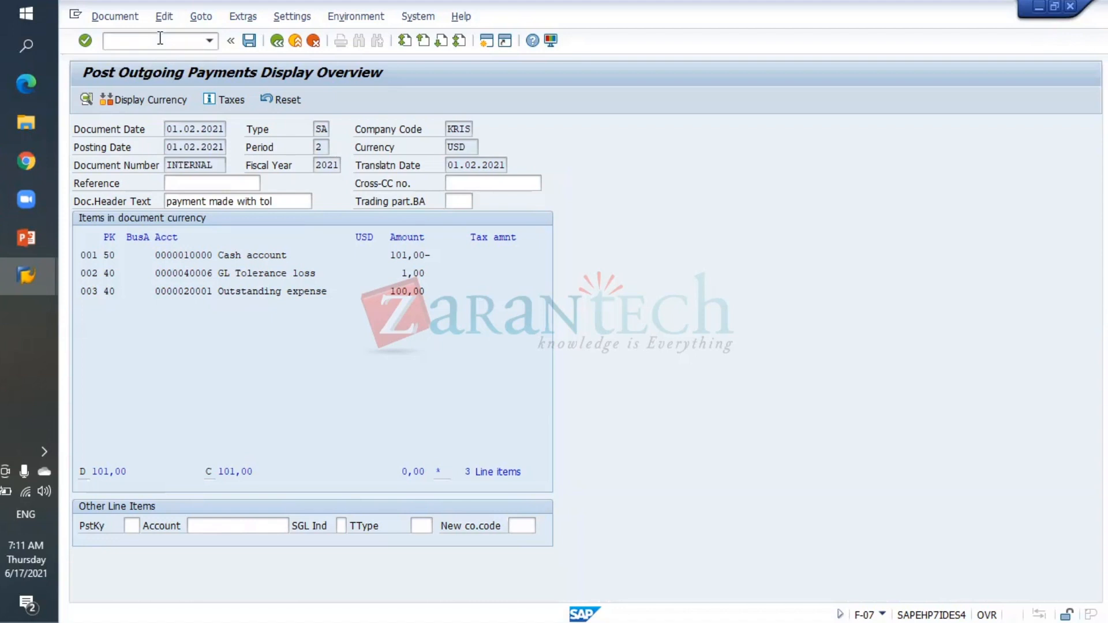
click(30, 279)
click(203, 408)
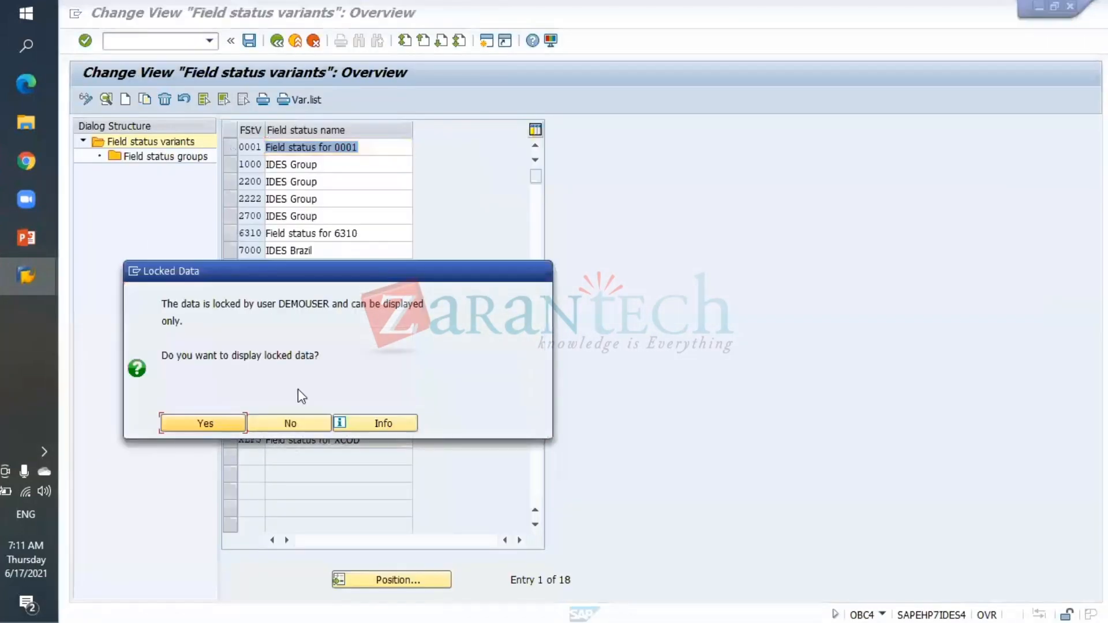
click(283, 427)
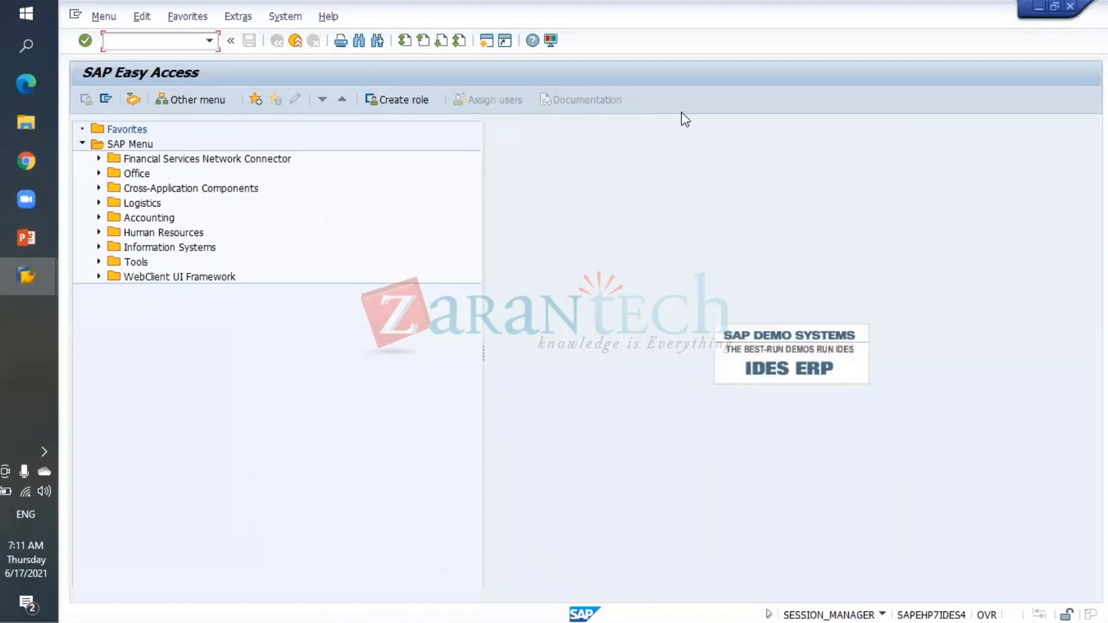
click(1070, 7)
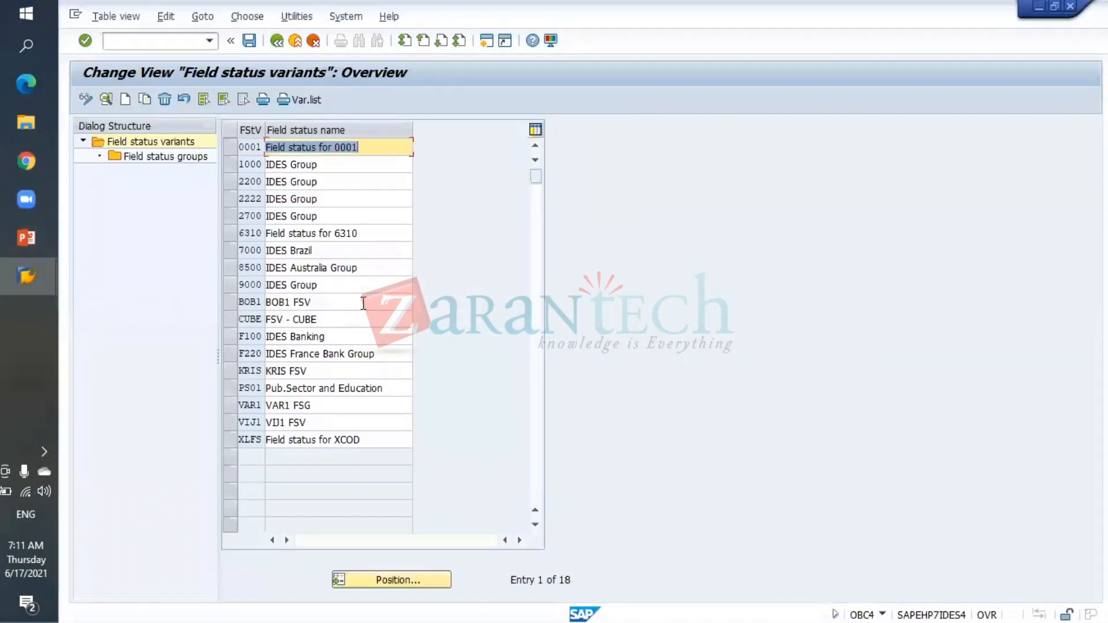
- Check the general data field settings of group G001 in field status variant KRIS, and close that session
click(232, 375)
click(165, 161)
double_click(165, 161)
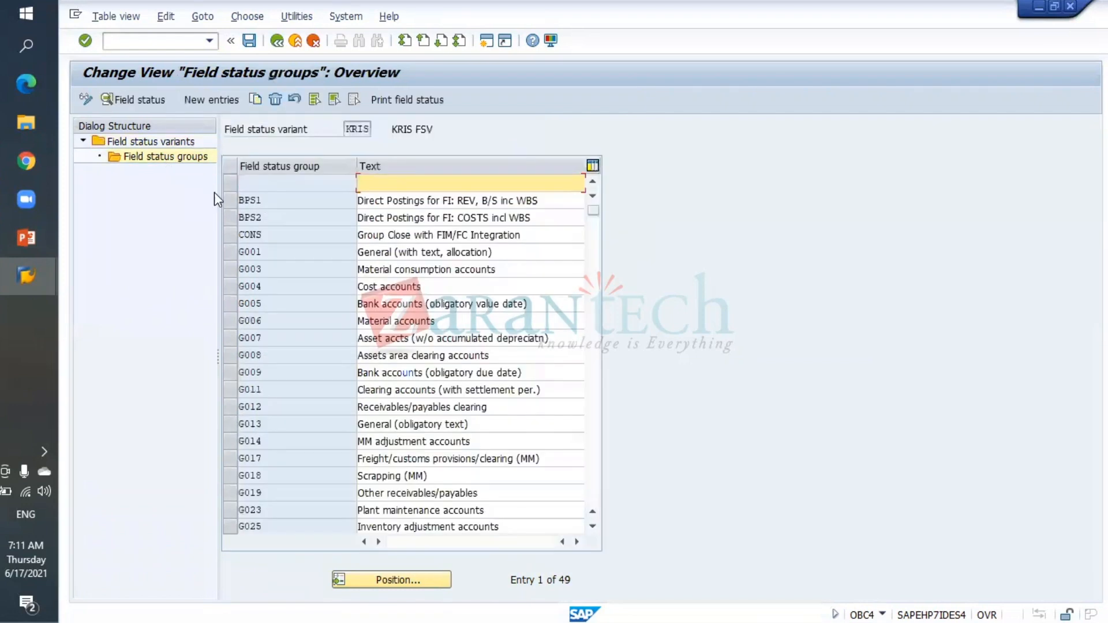
double_click(270, 254)
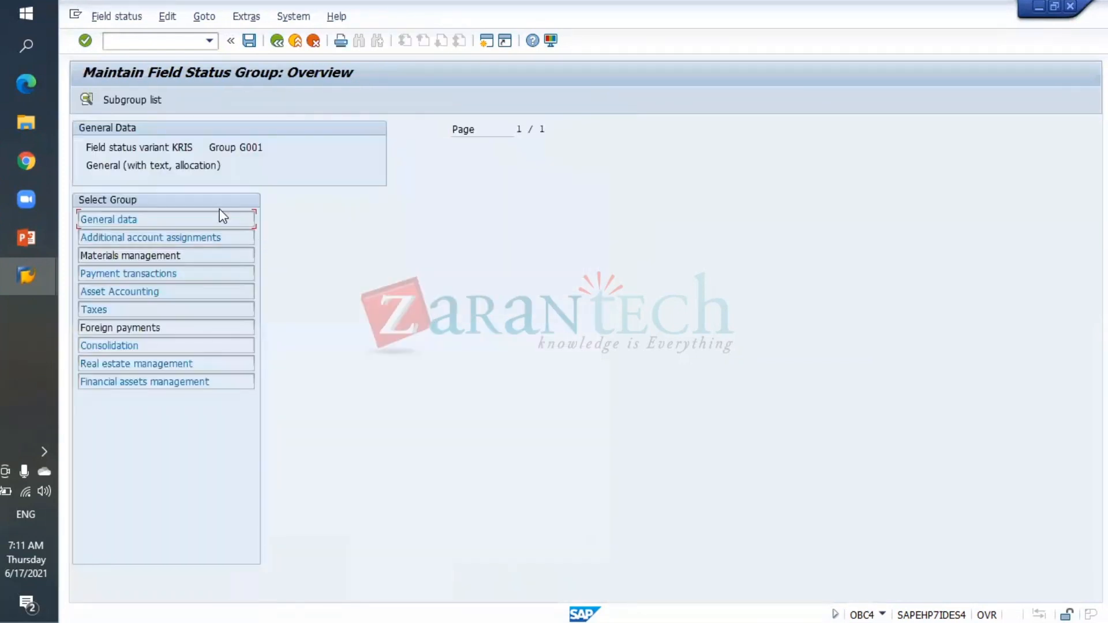
double_click(212, 222)
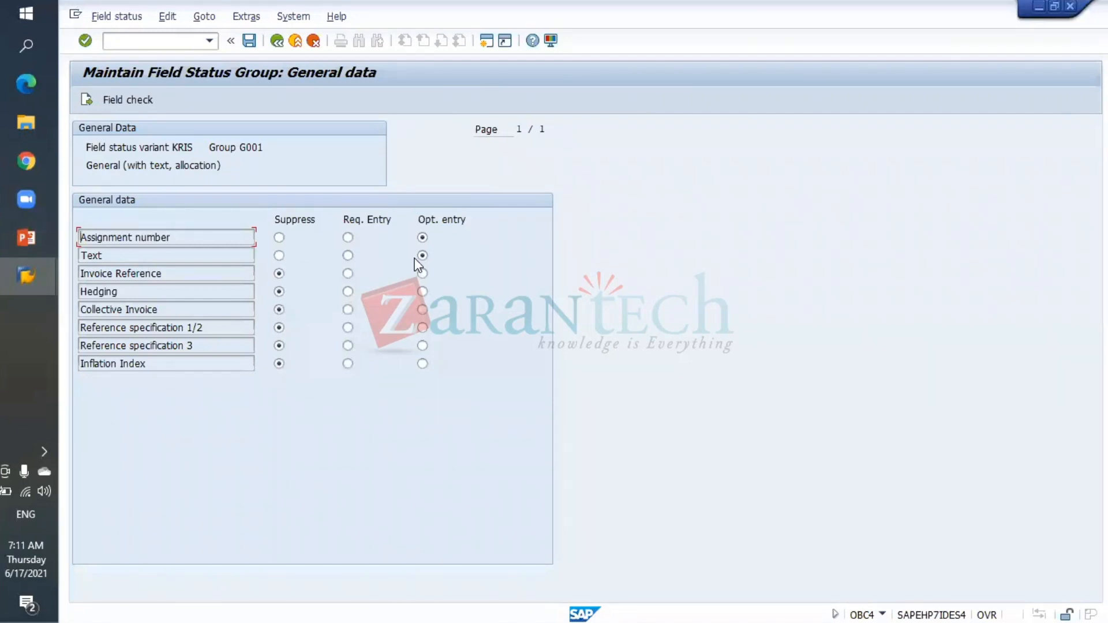
click(1071, 6)
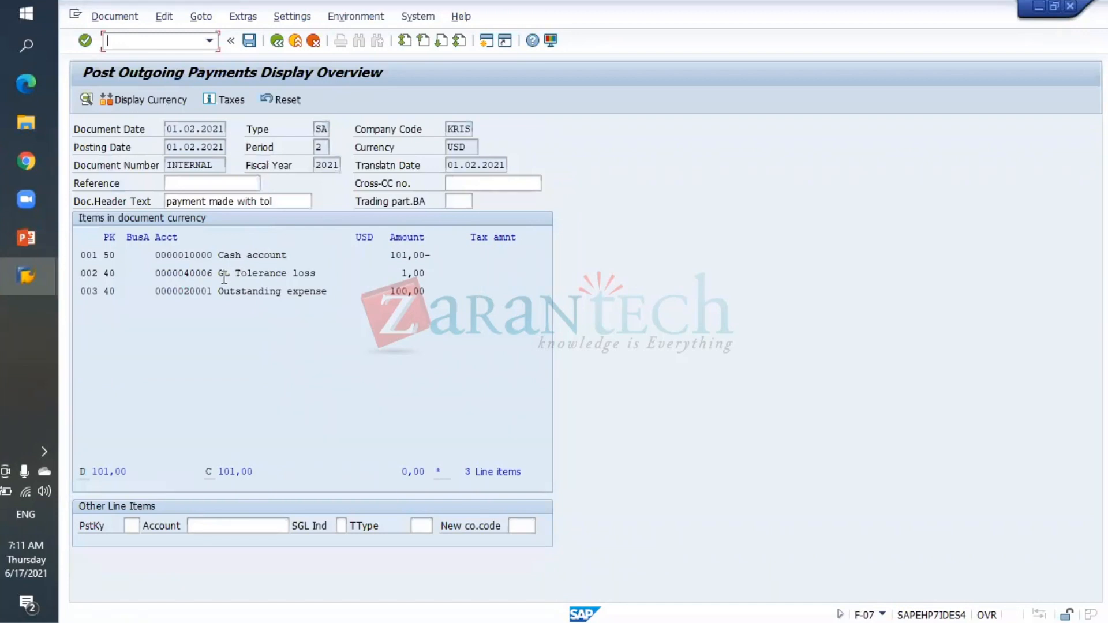
- Enter "GL tolerance" as the text of the GL Tolerance loss line item and return to the payment overview
double_click(280, 271)
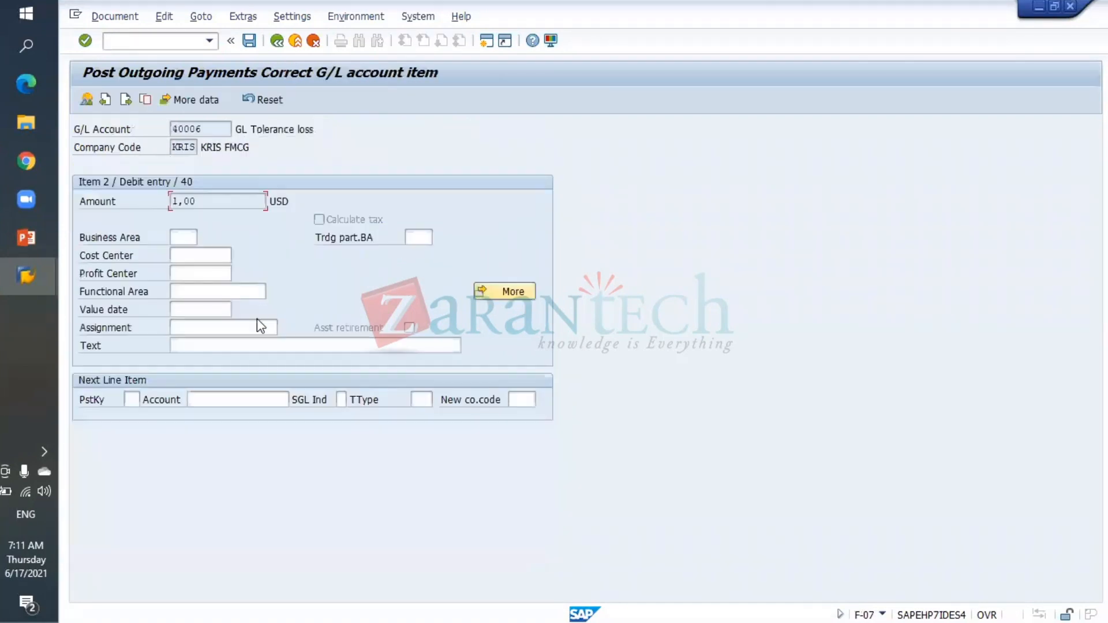
click(229, 333)
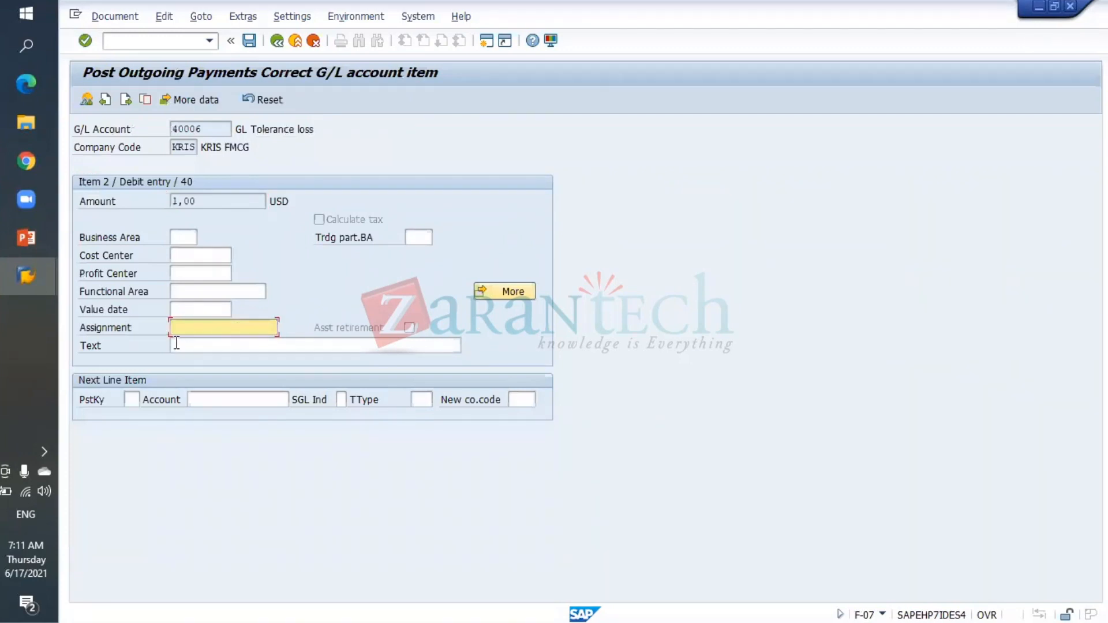
click(276, 39)
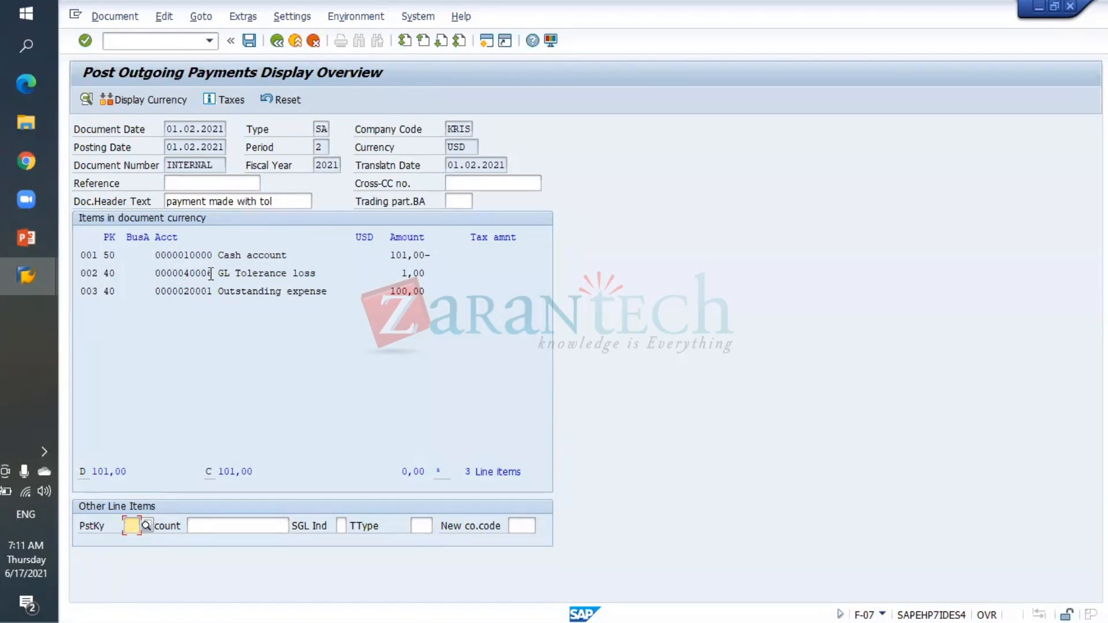
double_click(287, 273)
click(247, 344)
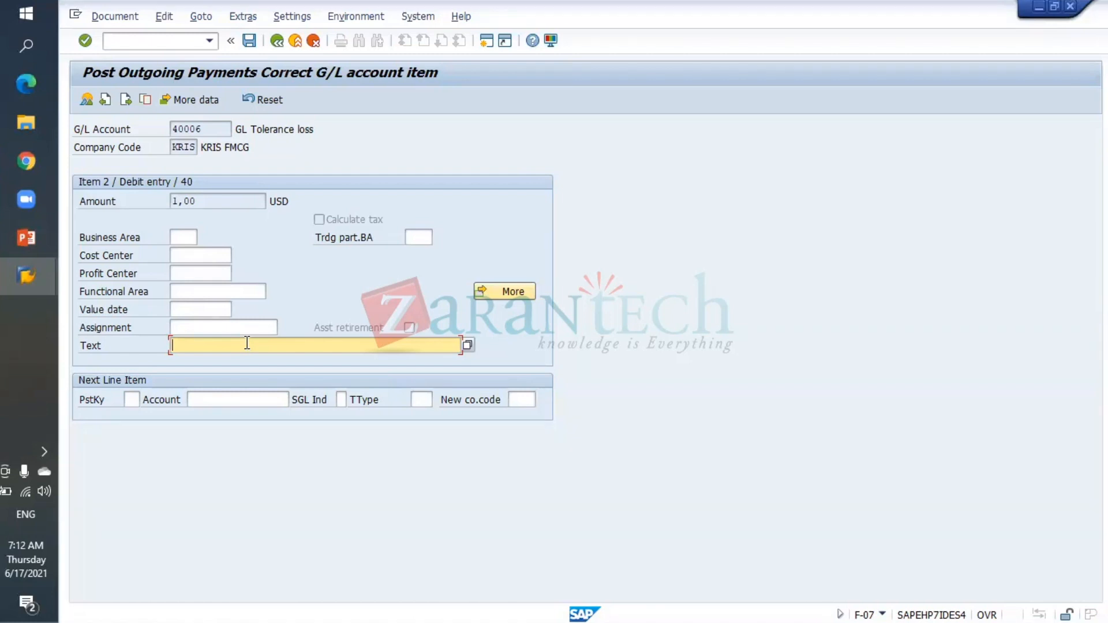
text(GL tolerance)
click(276, 46)
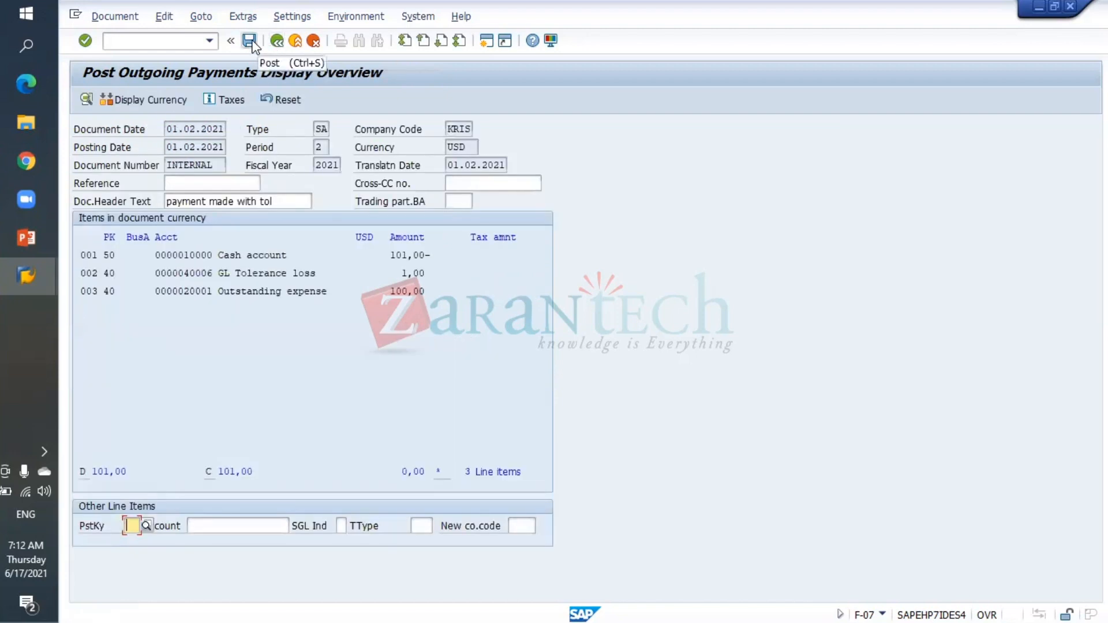
- Post the outgoing payment and display the posted document
click(251, 43)
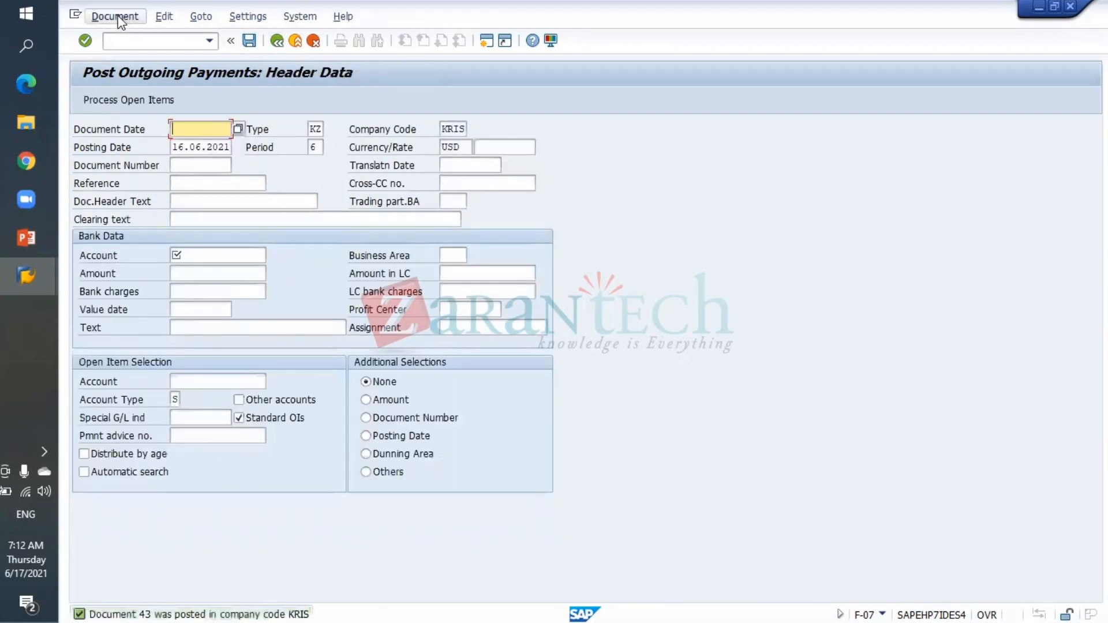
click(115, 18)
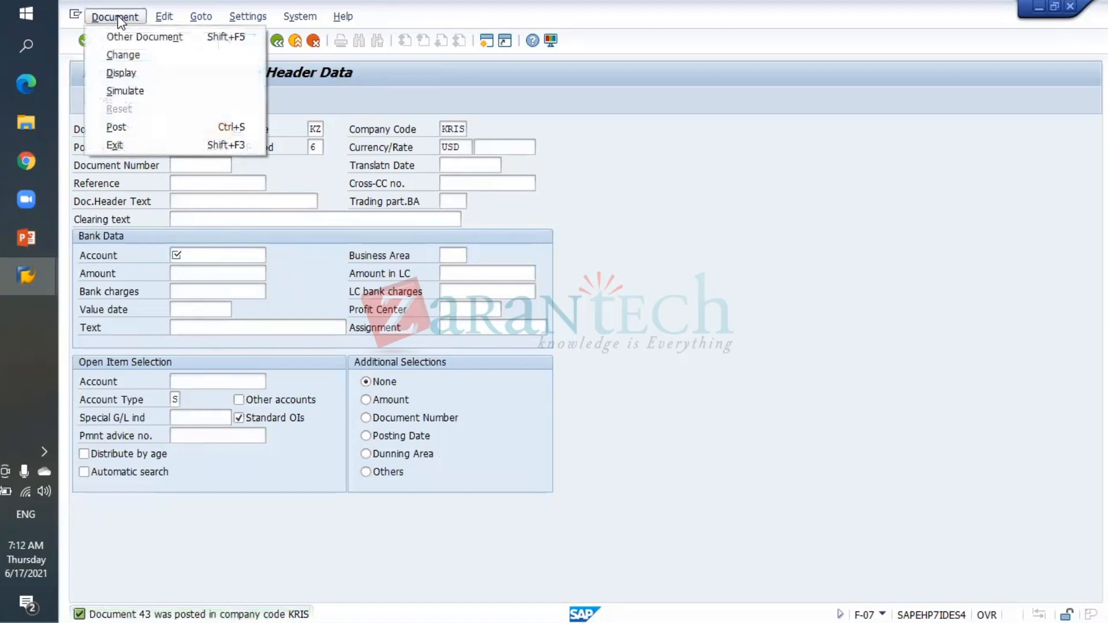
click(158, 74)
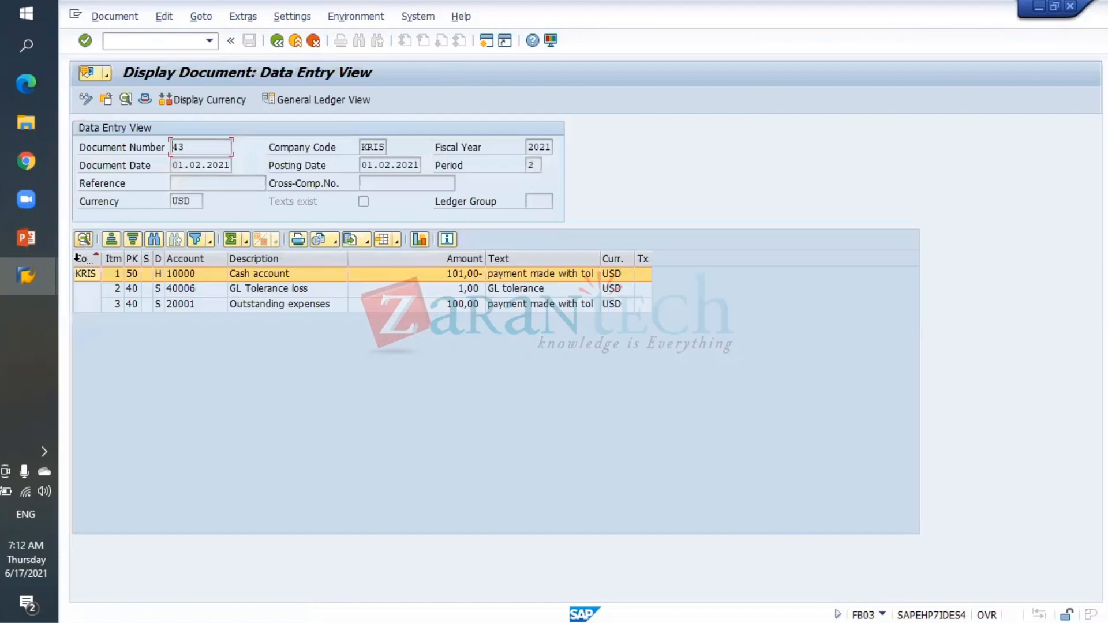
- Rerun the FBL3N line item display for account 20001 in company code KRIS and check the clearing of document 42
click(30, 283)
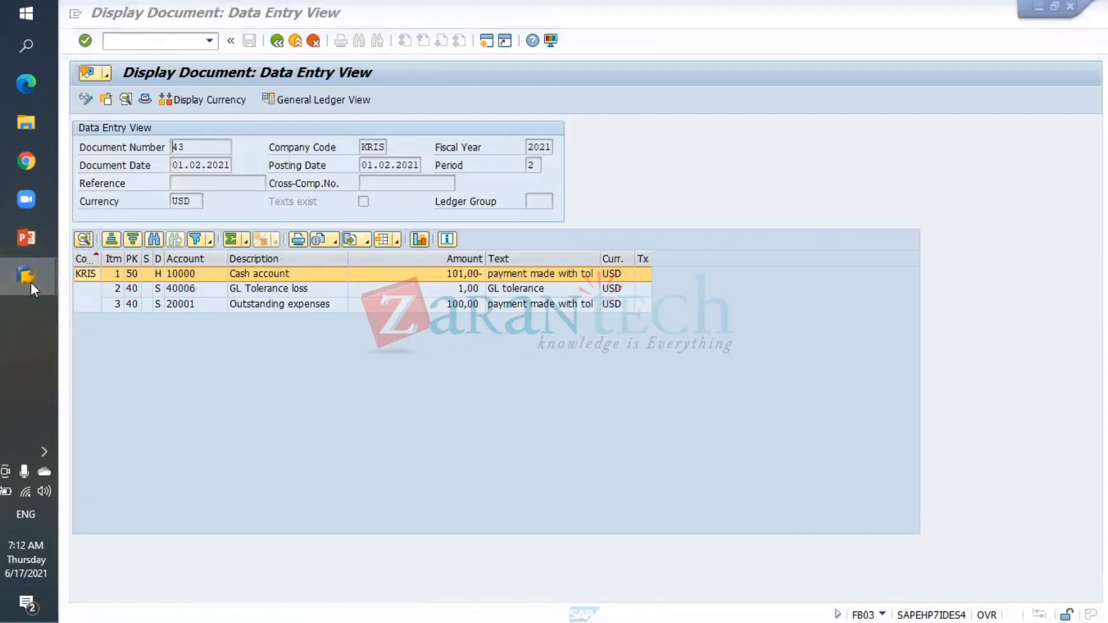
click(140, 287)
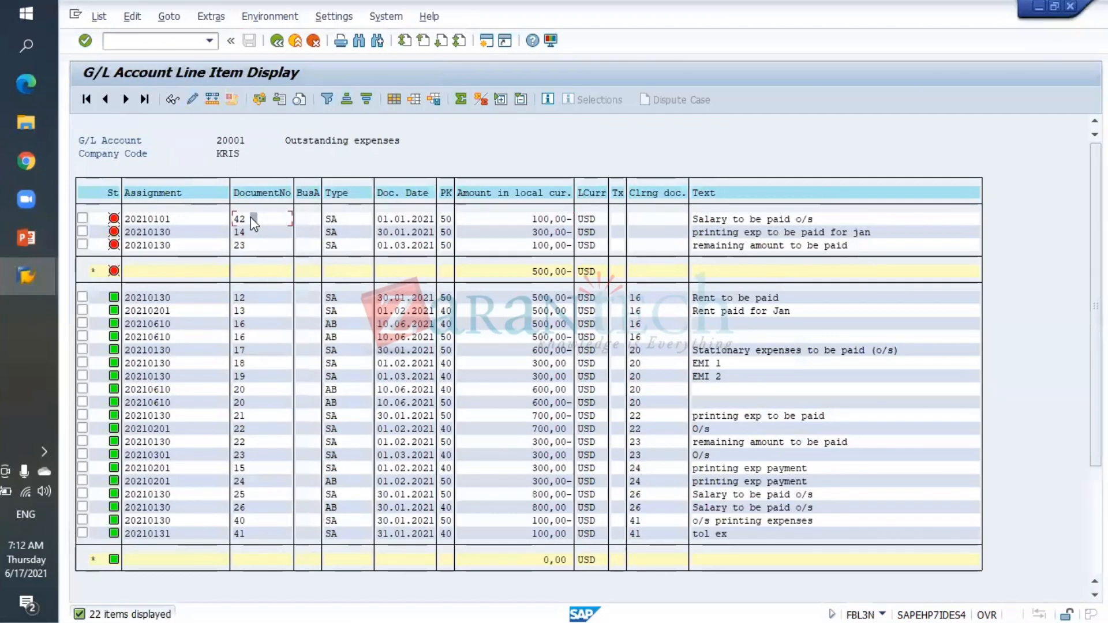
click(276, 39)
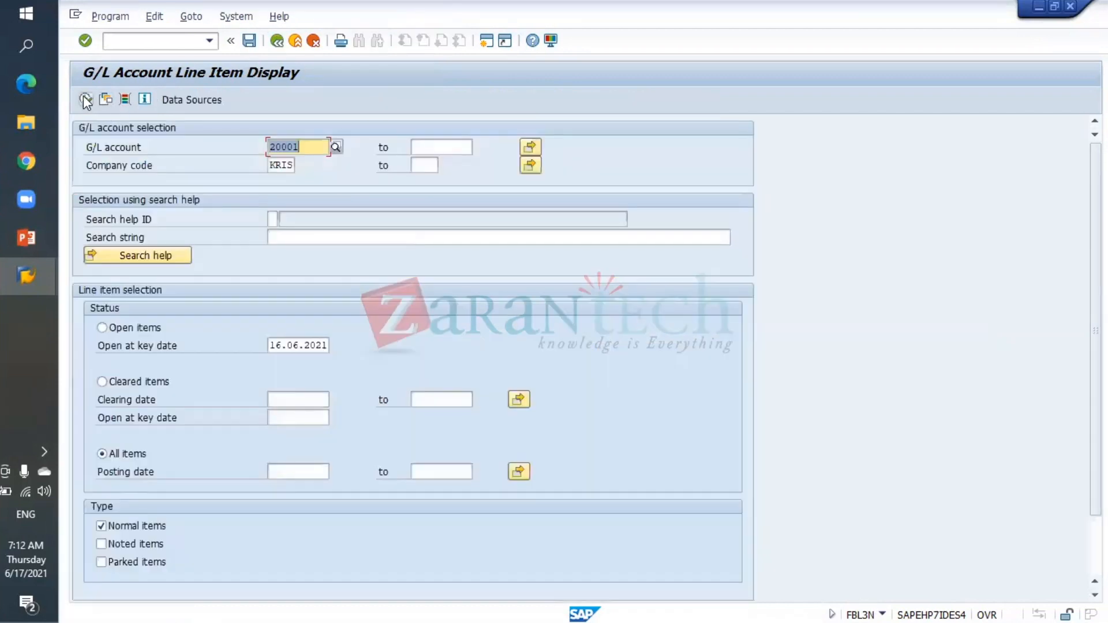
click(86, 100)
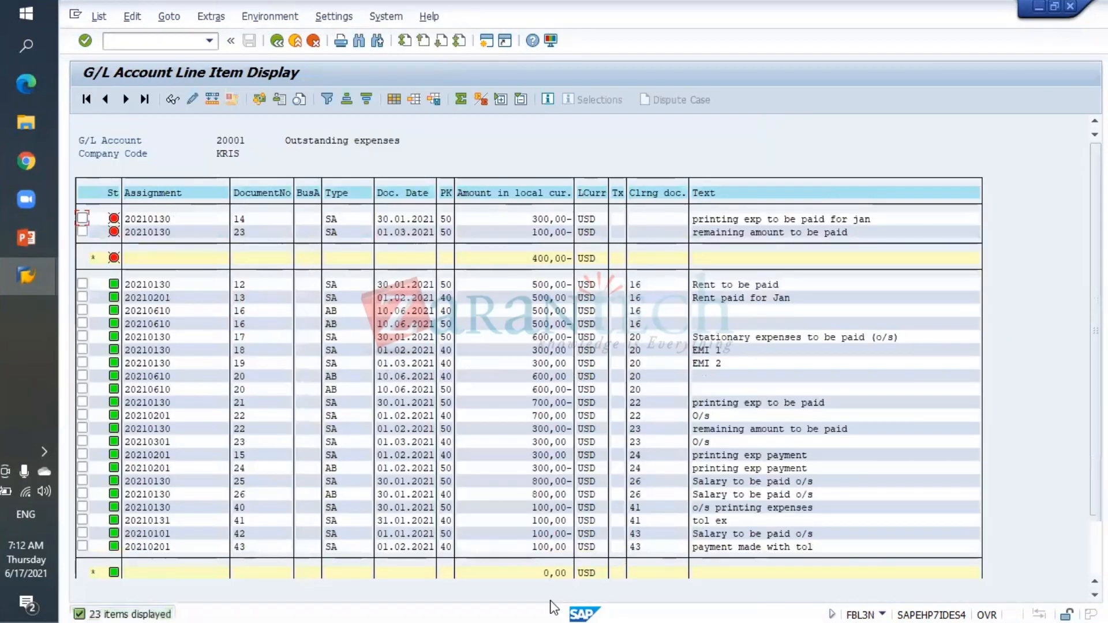
click(254, 534)
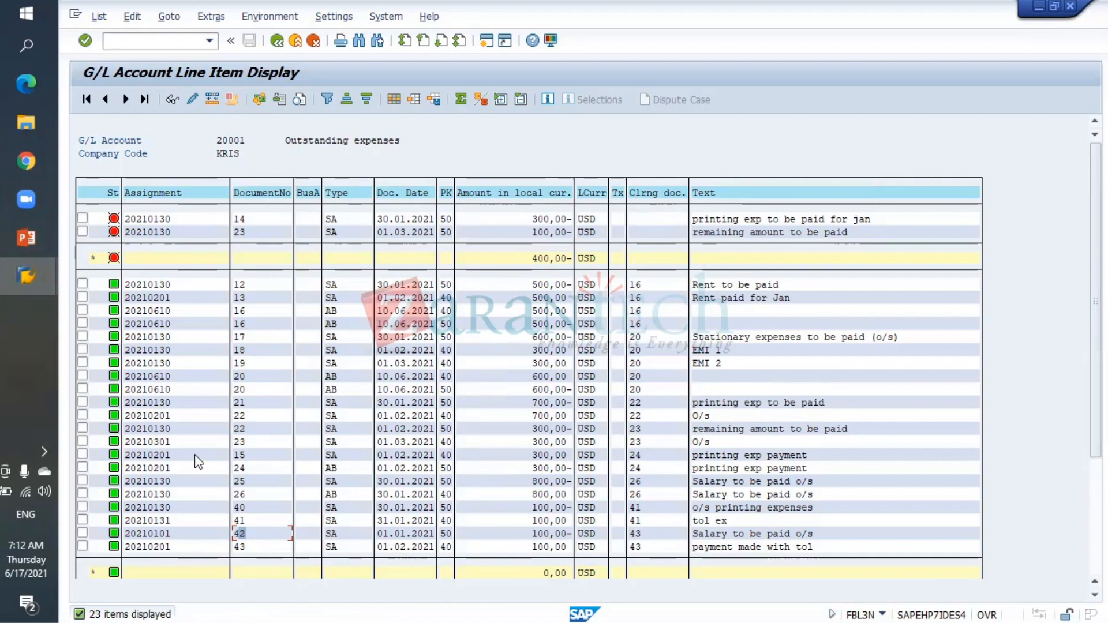
- Switch to the PowerPoint work notes, save the presentation and review the transaction notes on slides 23 and 22
click(22, 273)
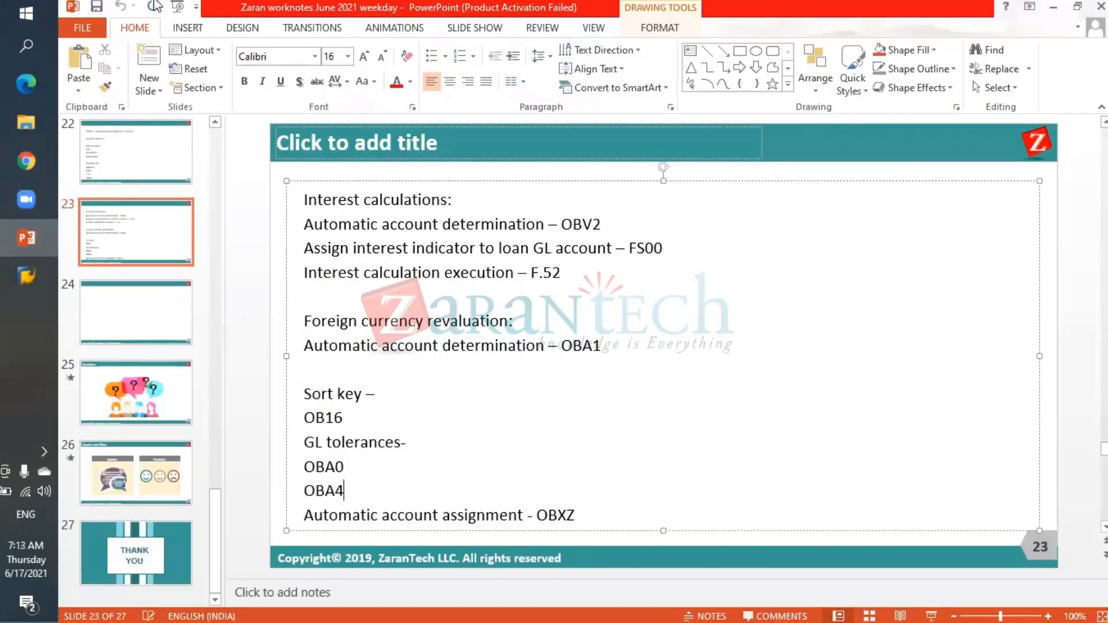
click(99, 7)
click(162, 313)
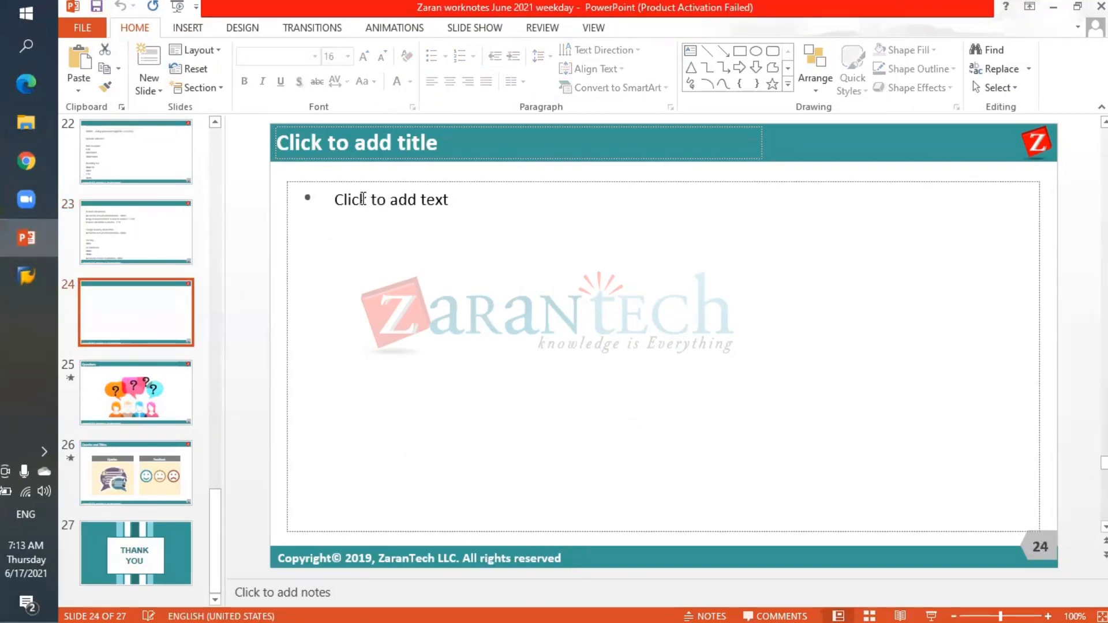
click(174, 232)
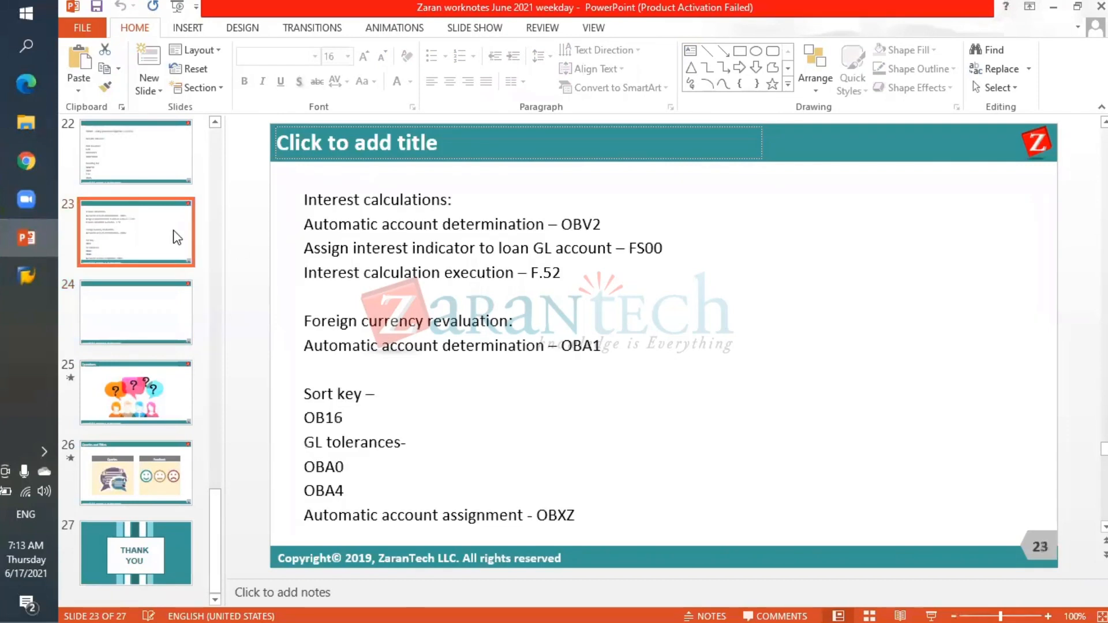
click(132, 141)
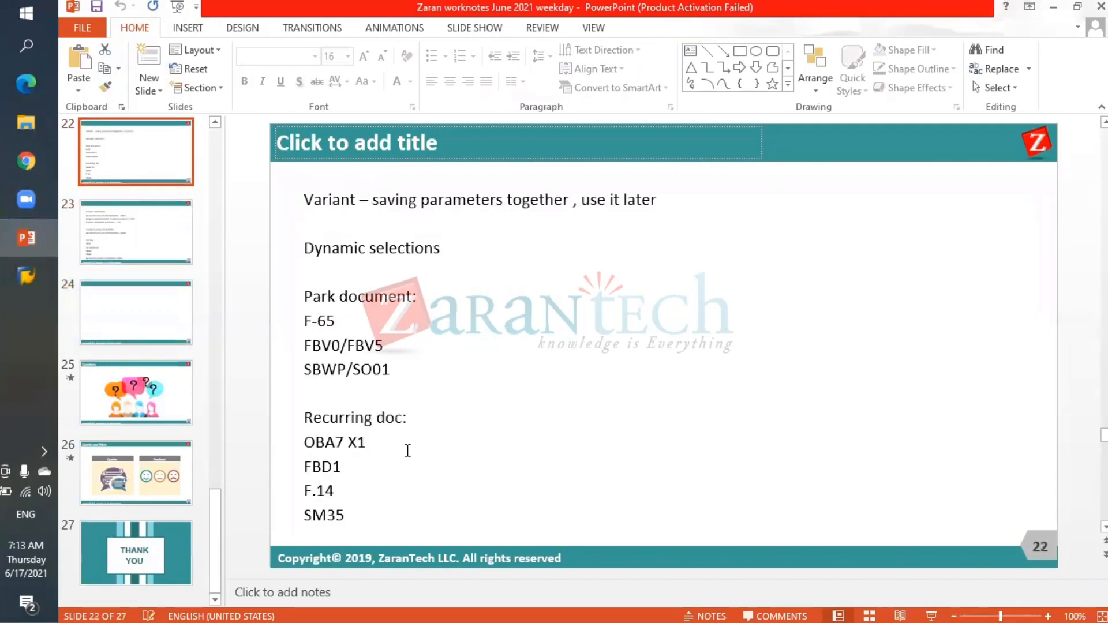
click(373, 414)
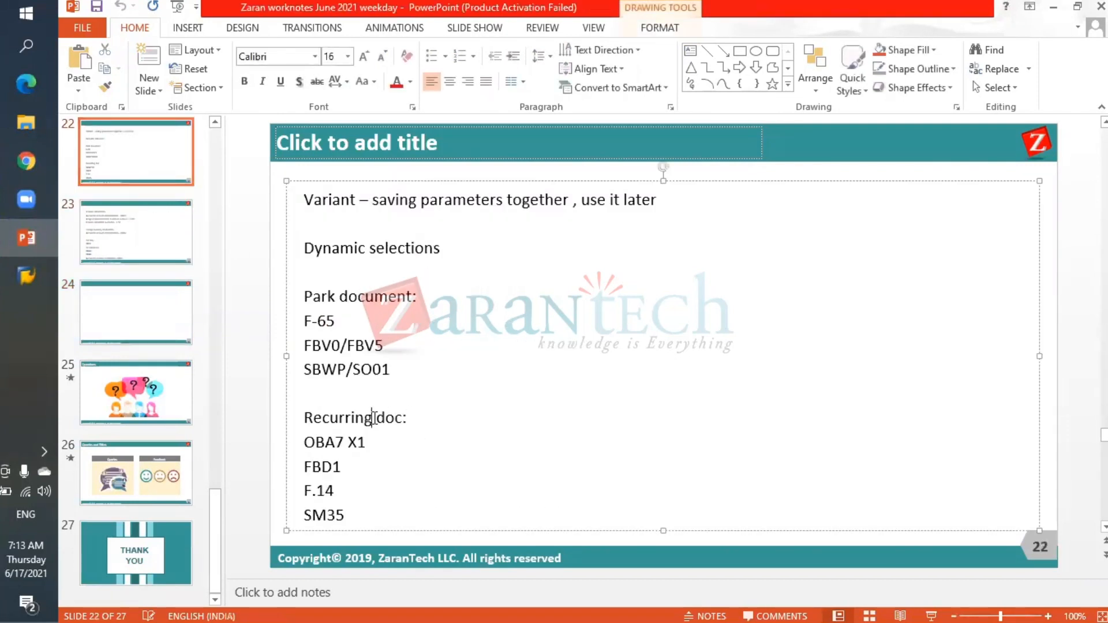
- Write "Prepaid expenses or accrued income" in the empty text area of slide 24
click(124, 233)
key(Down)
click(460, 205)
key(BackSpace)
text(P)
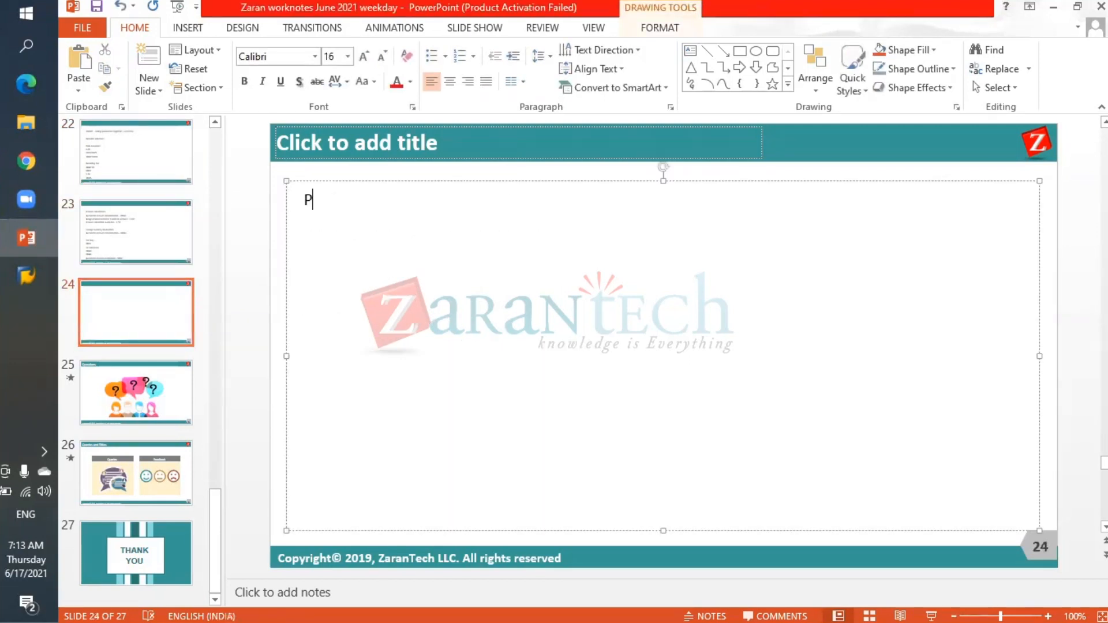
text(repaid expensess)
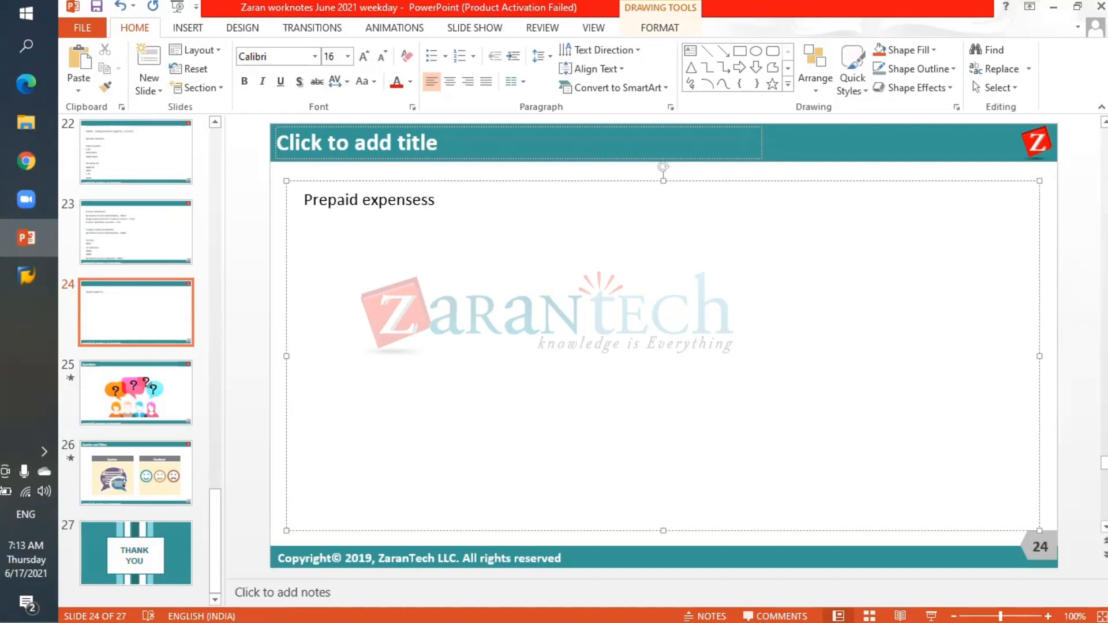
key(BackSpace)
text(or accrued income)
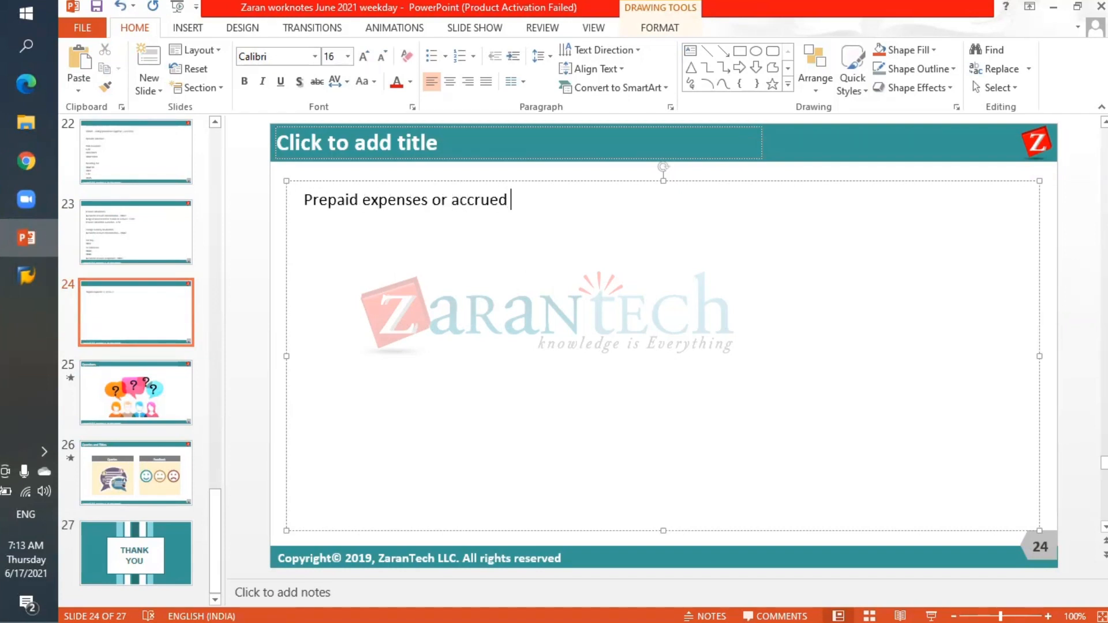
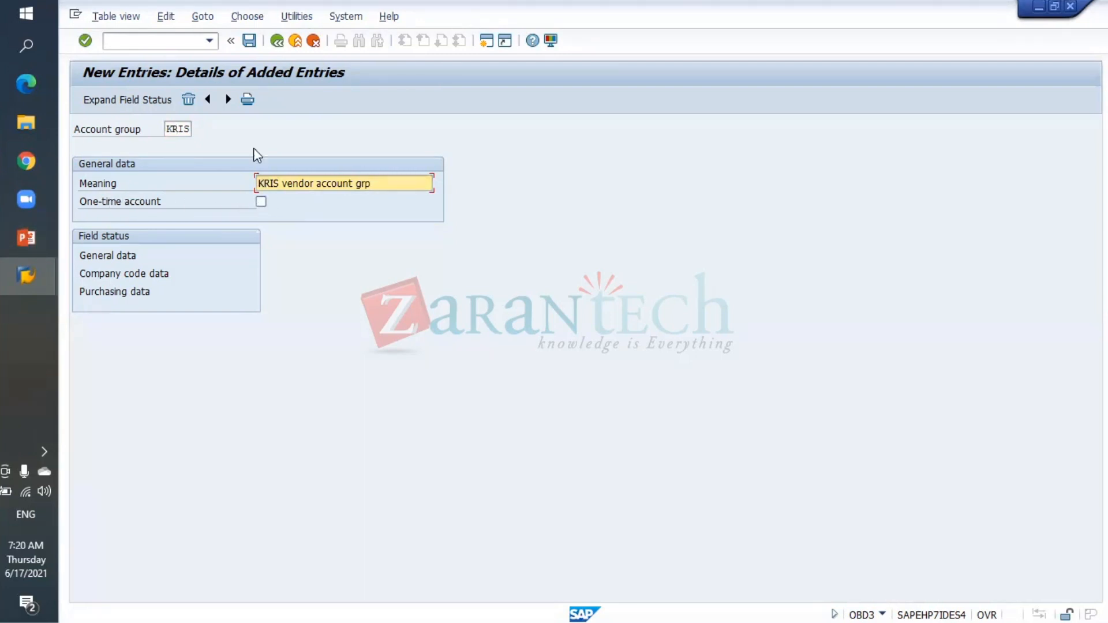
- Switch to SAP and save the vendor account group KRIS with customizing request AWTK900145
click(249, 41)
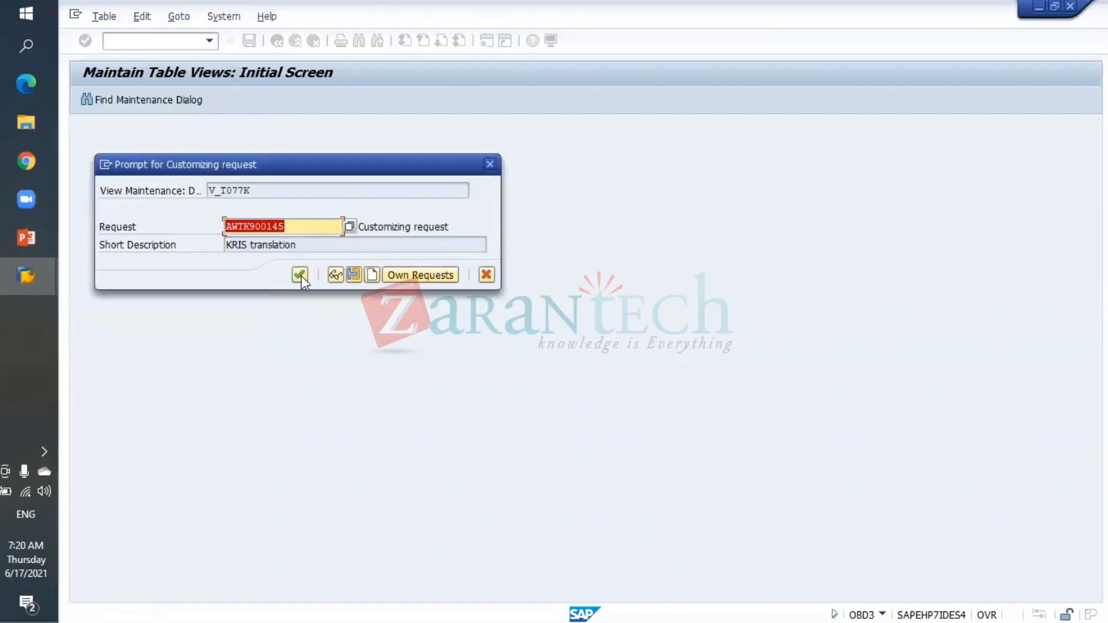
click(300, 274)
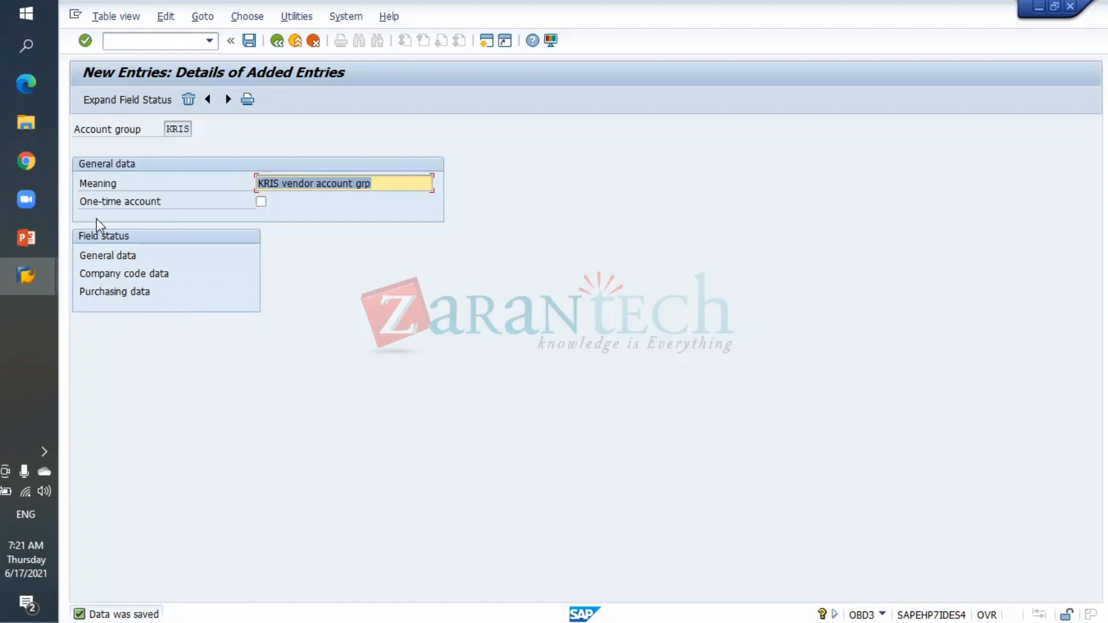
- Review the field status groups of account group KRIS under general data, company code data and purchasing data
double_click(107, 255)
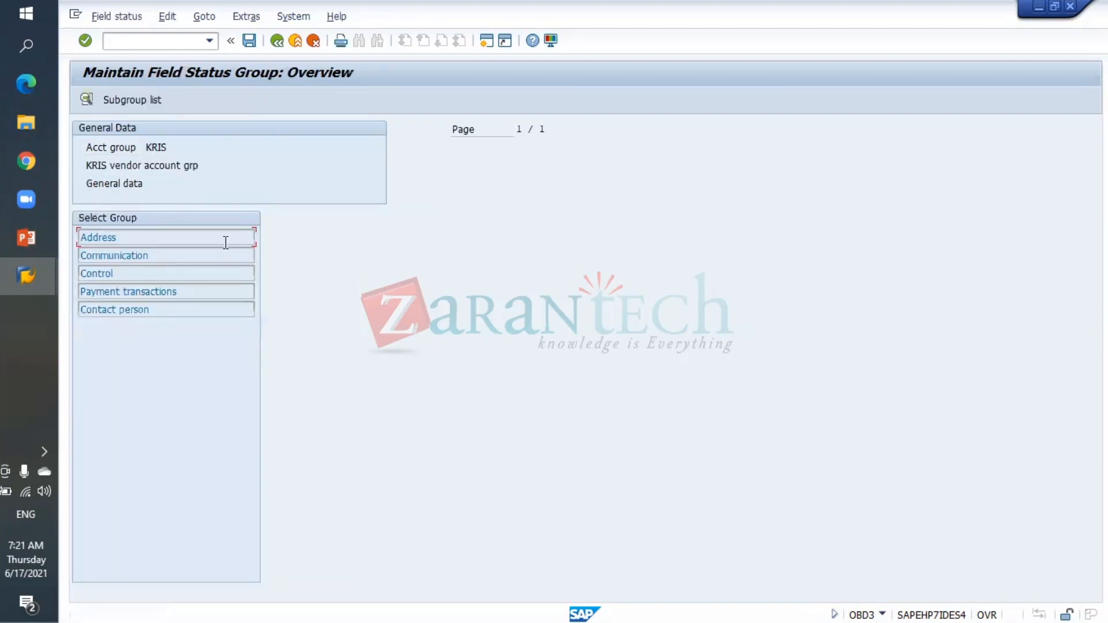
double_click(107, 237)
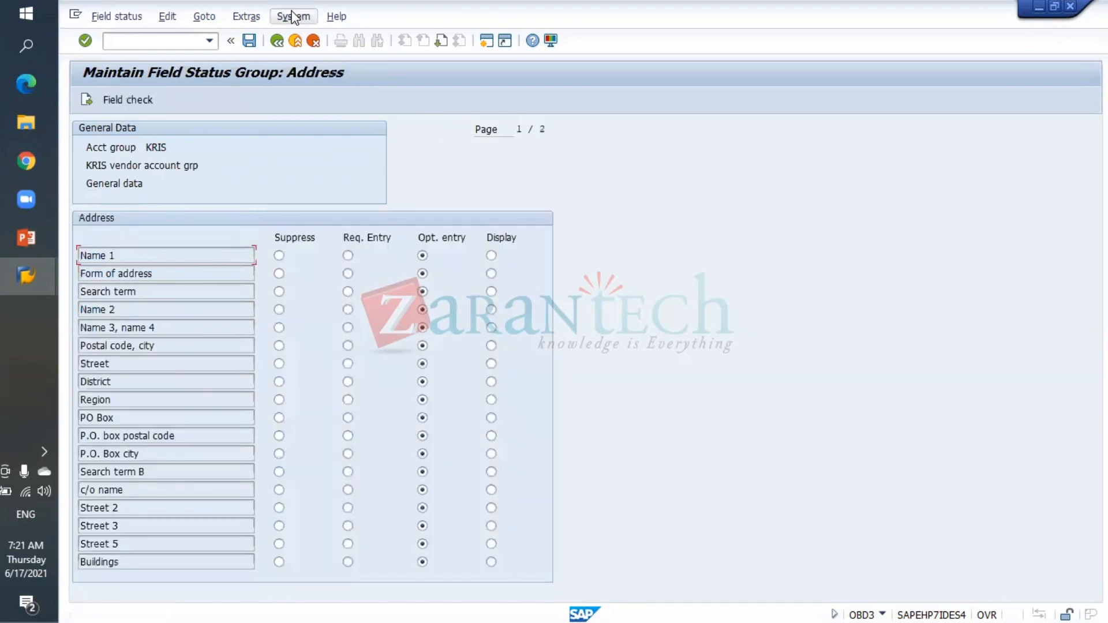
click(276, 39)
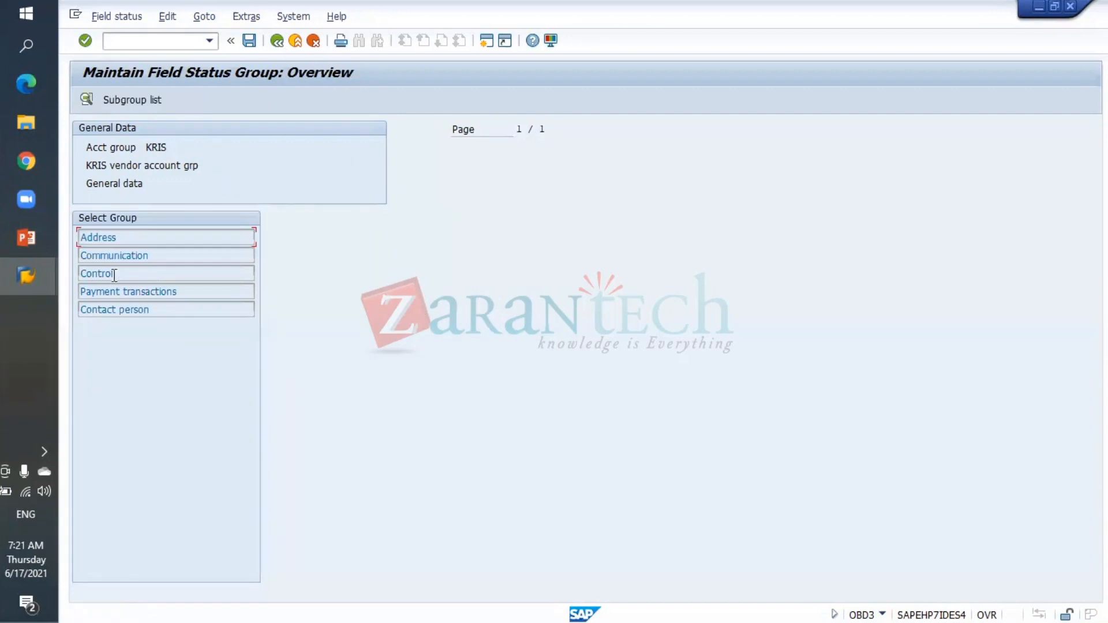
click(277, 40)
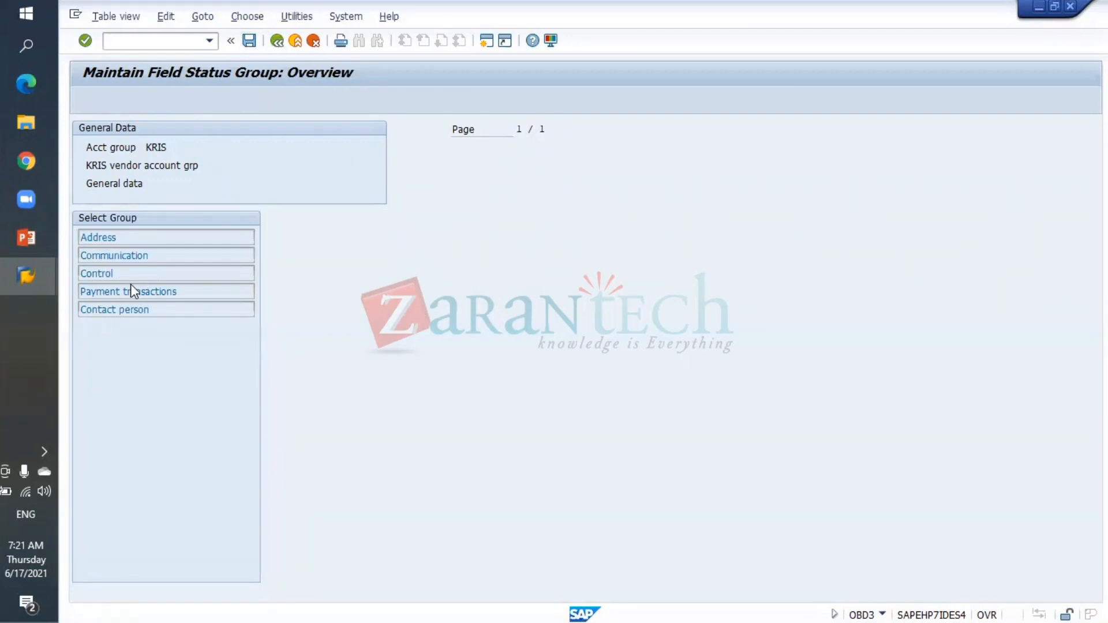
double_click(161, 273)
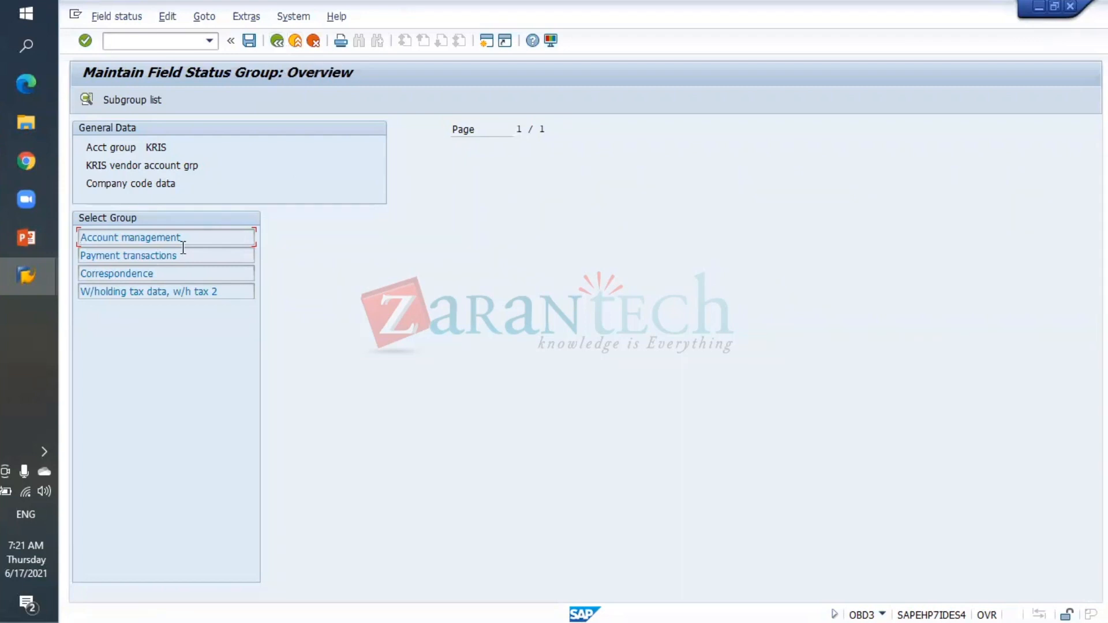
click(277, 40)
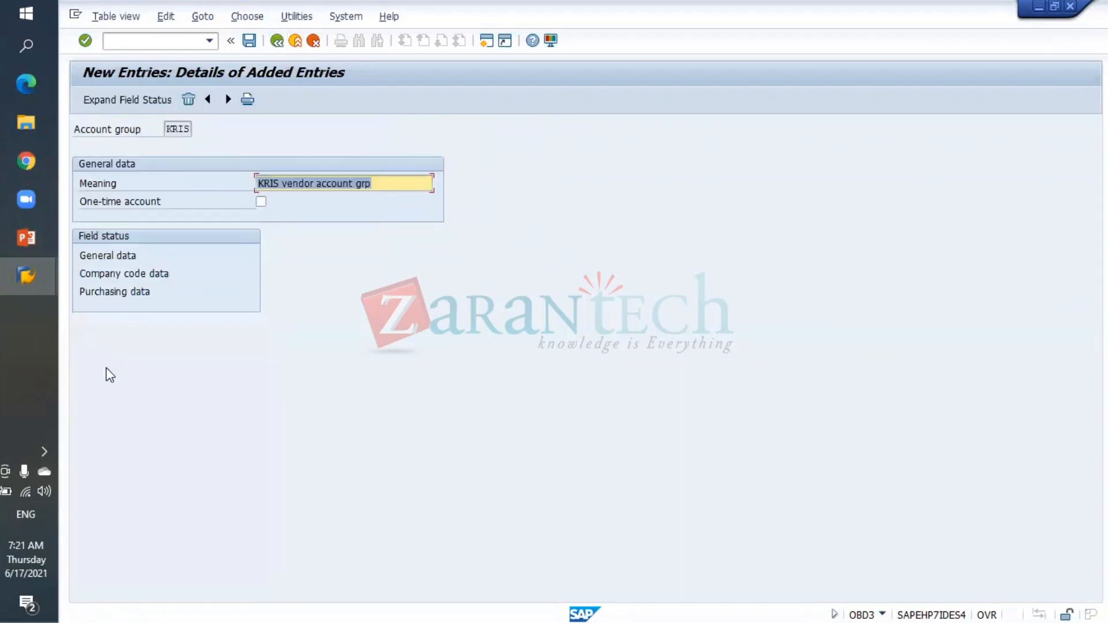
double_click(130, 293)
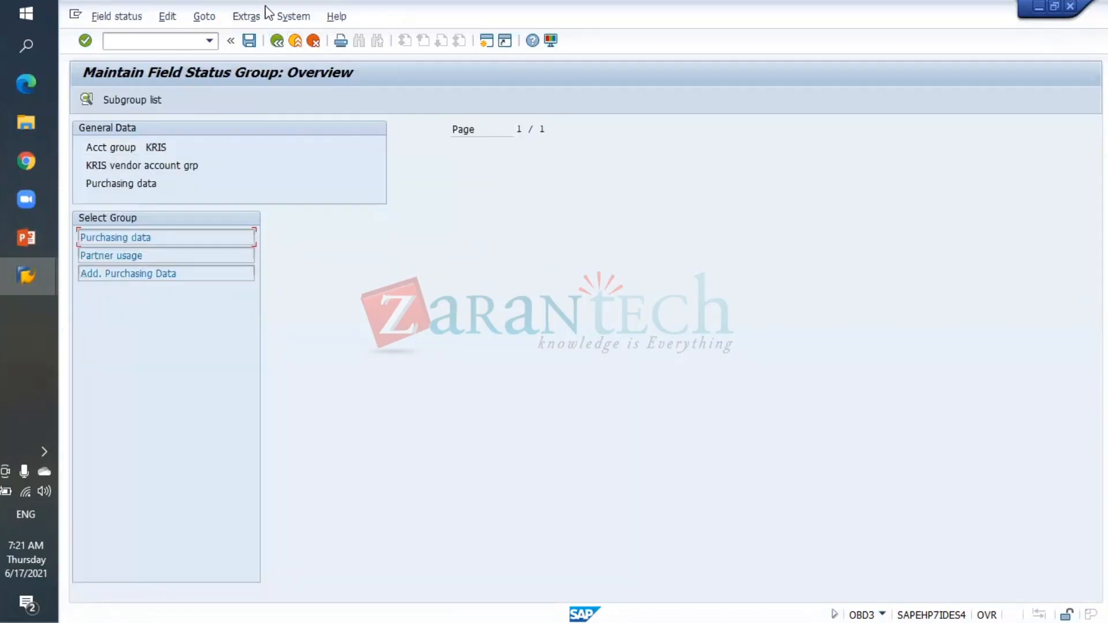
click(277, 41)
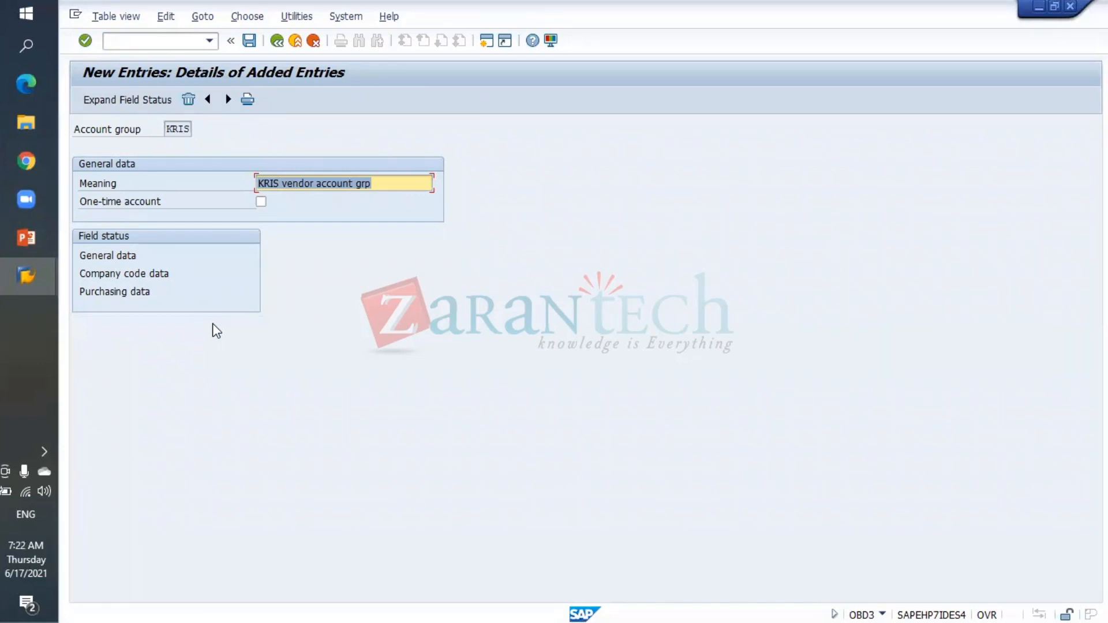
- Make Reconciliation account a required entry in the account management fields of the company code data and save
double_click(152, 274)
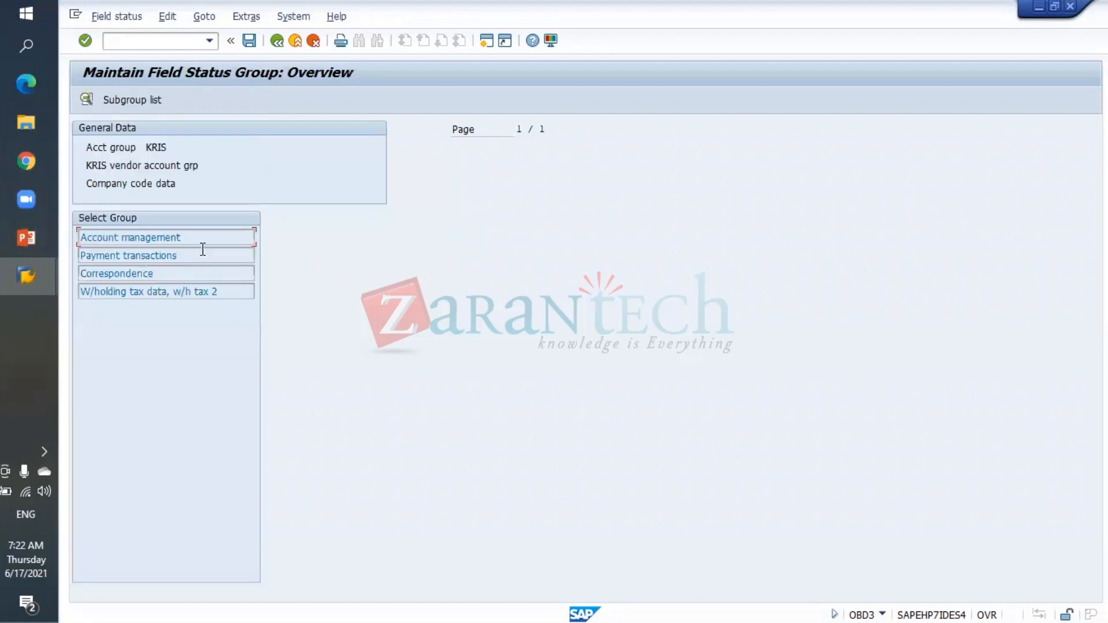
double_click(164, 236)
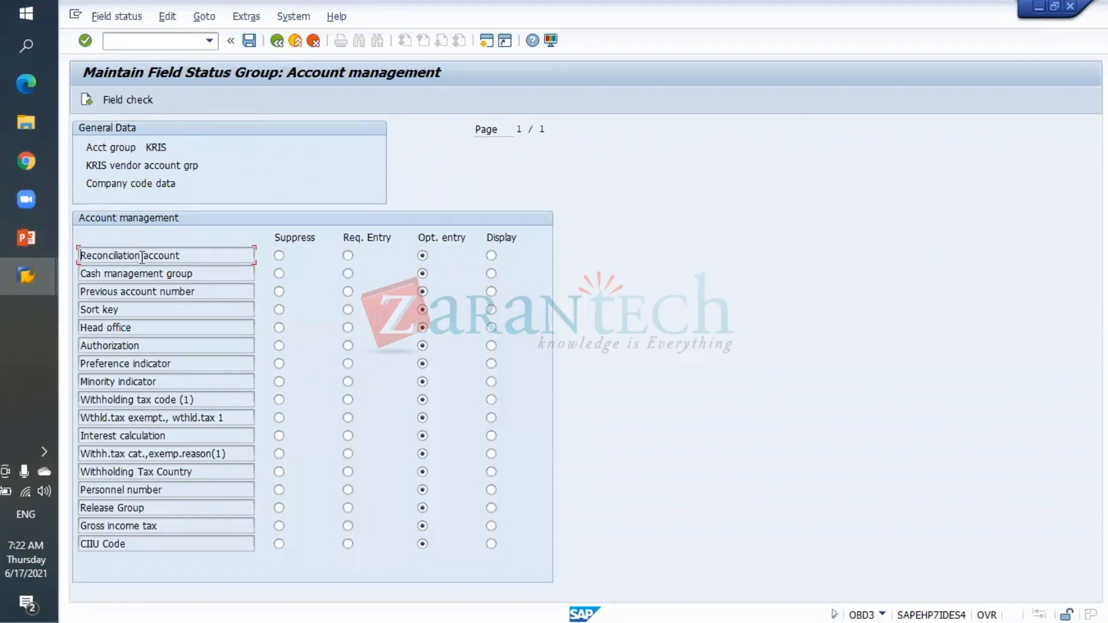
click(348, 256)
click(250, 40)
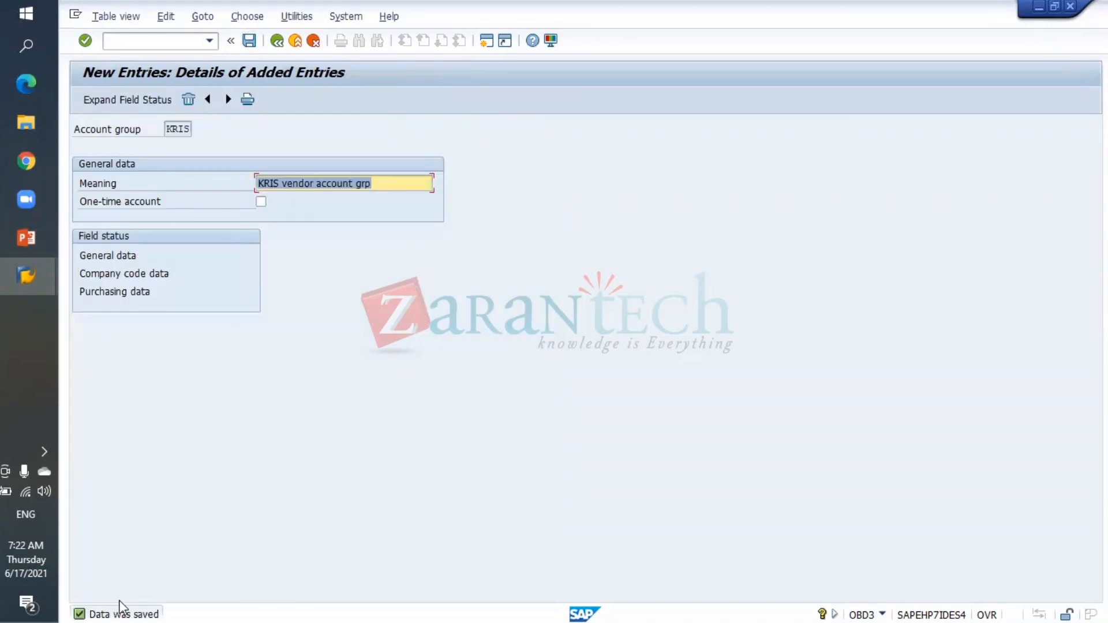
- Switch to the PowerPoint work notes and add "No. ranges - OBAS" below the Vendor account group line on slide 25
click(26, 237)
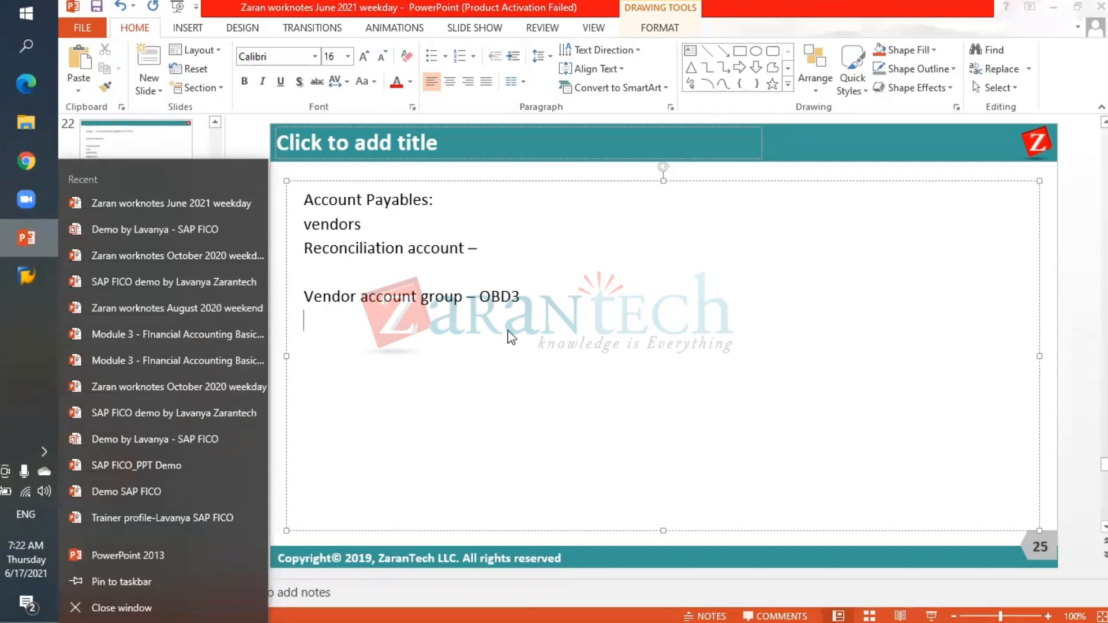
key(Down)
key(Return)
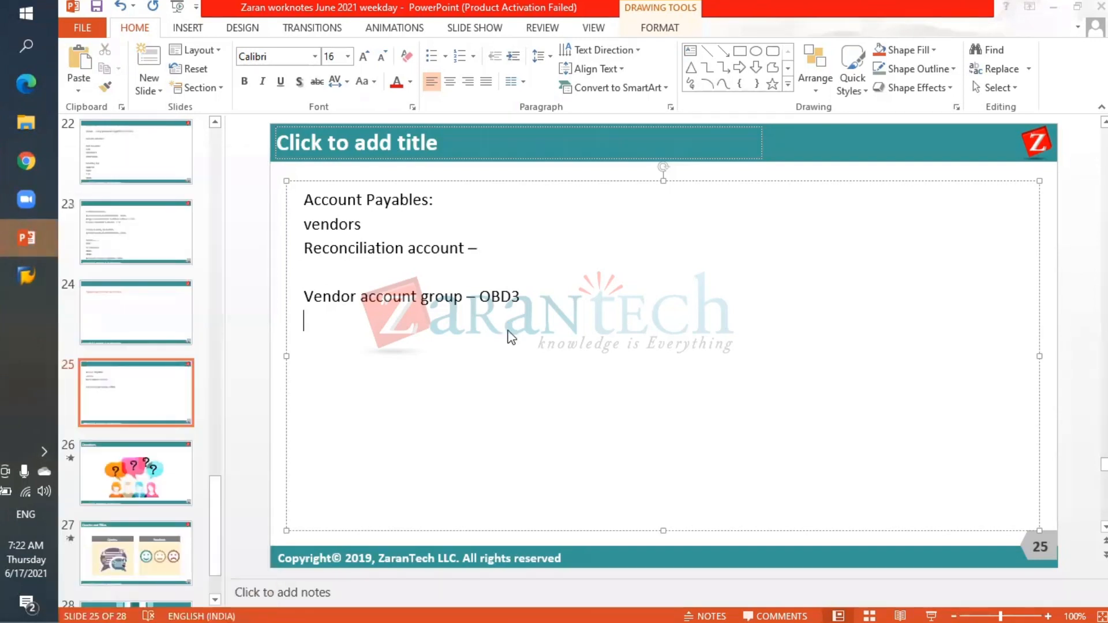
click(463, 314)
text(No)
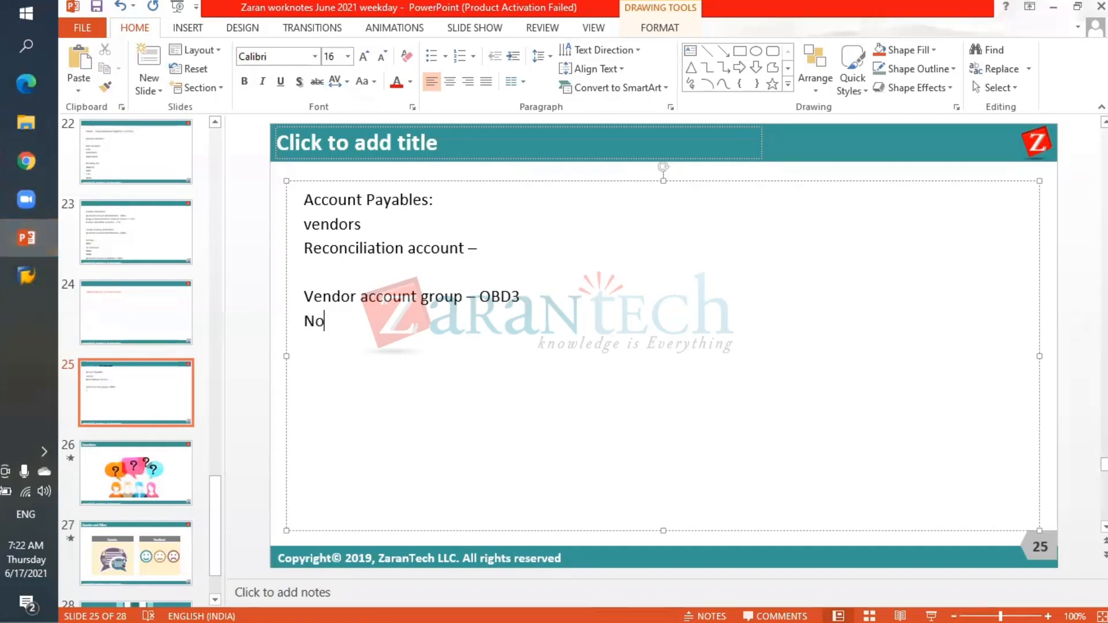
text(. ranges -)
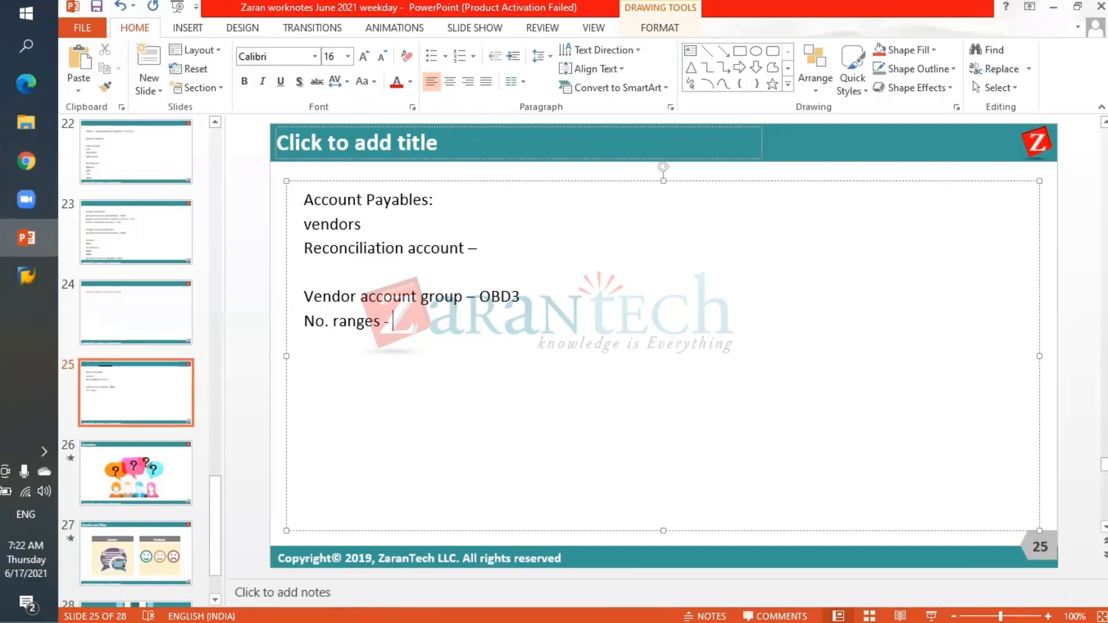
text(OBAS)
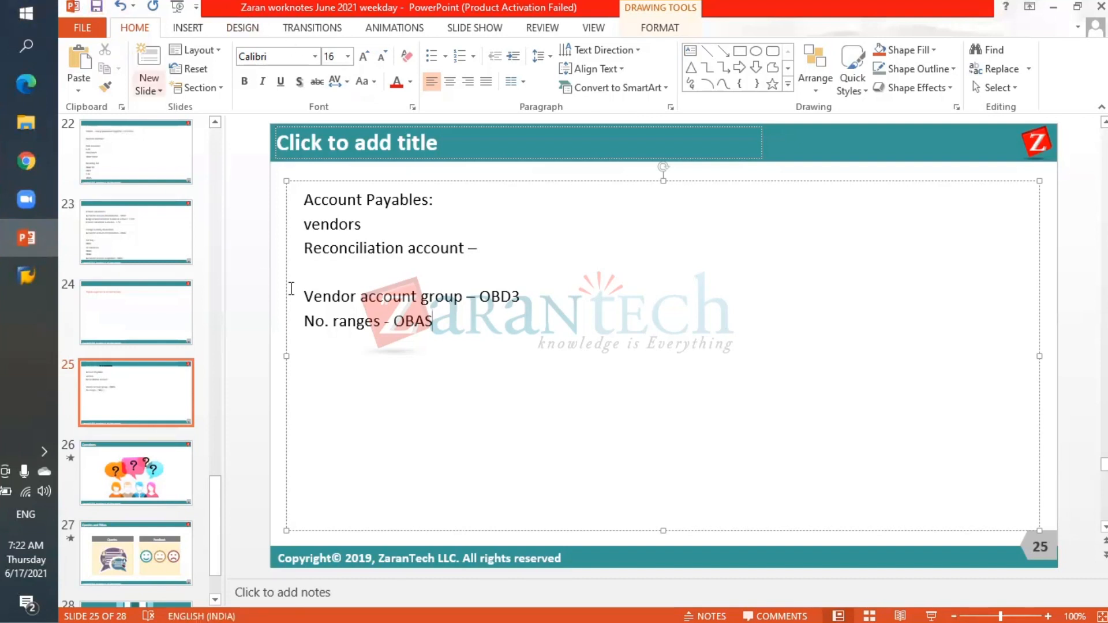
- Switch to the SAP window of account group KRIS and open transaction OBAS
mouse_move(34, 272)
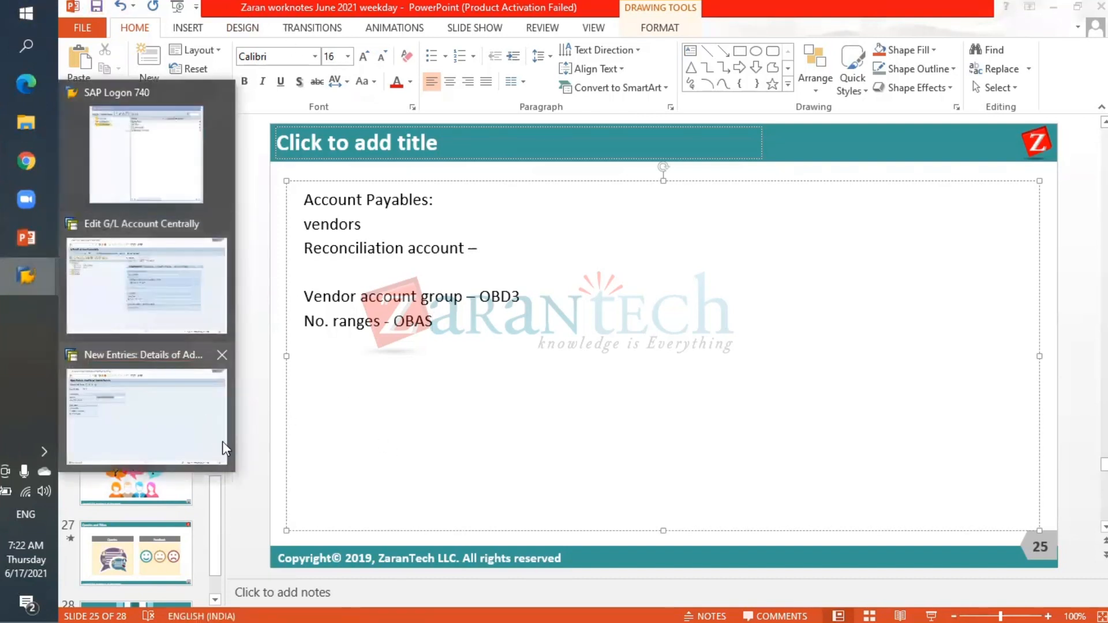
click(114, 401)
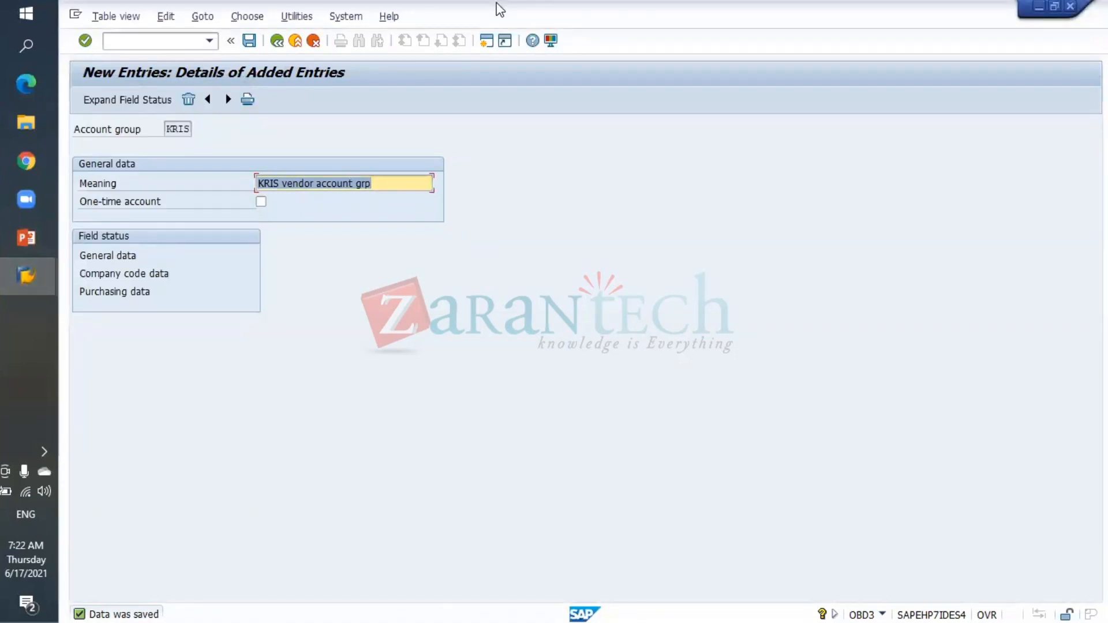
click(137, 43)
text(/NOBAS)
key(Return)
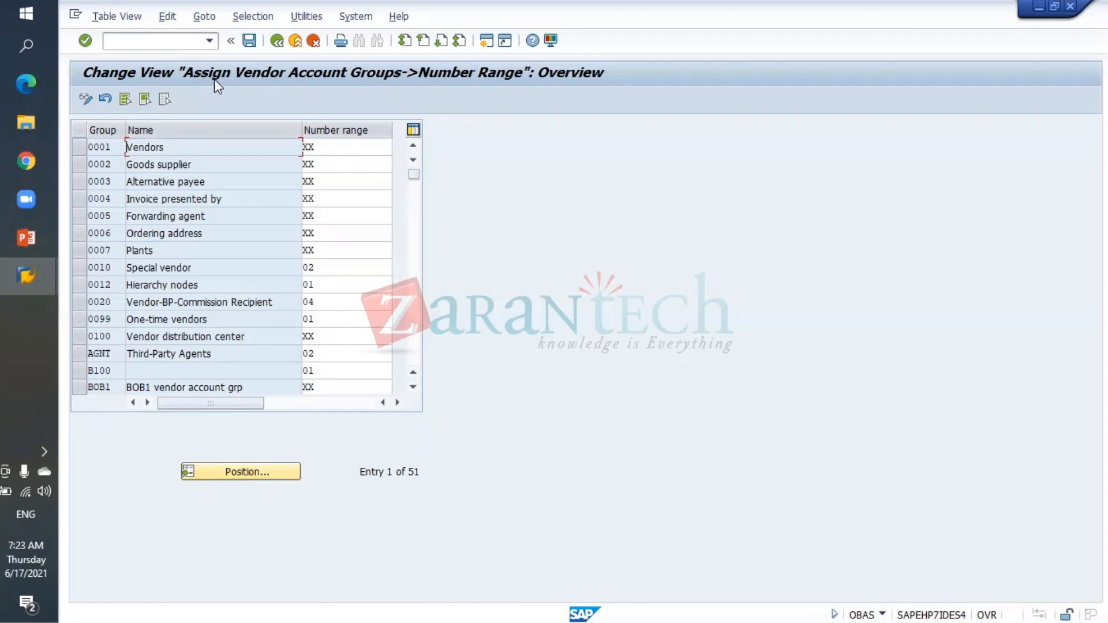
- Switch to the PowerPoint notes and replace OBAS with XKN1 in the No. ranges line on slide 25
click(17, 250)
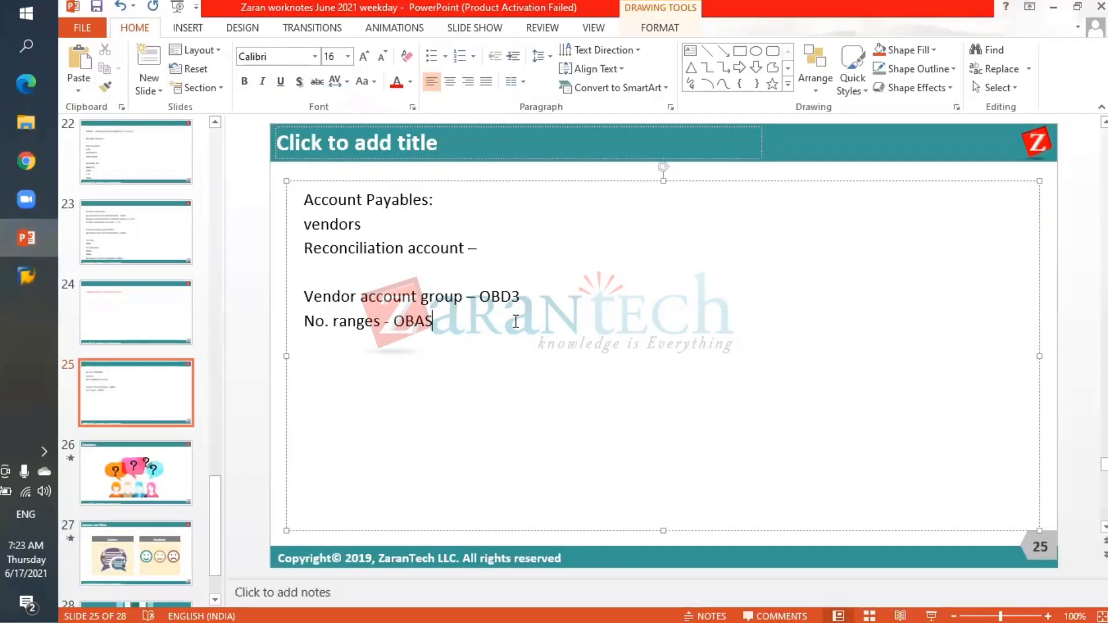
key(BackSpace)
key(BackSpace)
key(BackSpace)
key(BackSpace)
text(XKN1)
- Switch to SAP, run transaction XKN1 and open the vendor number range intervals for changing
click(24, 276)
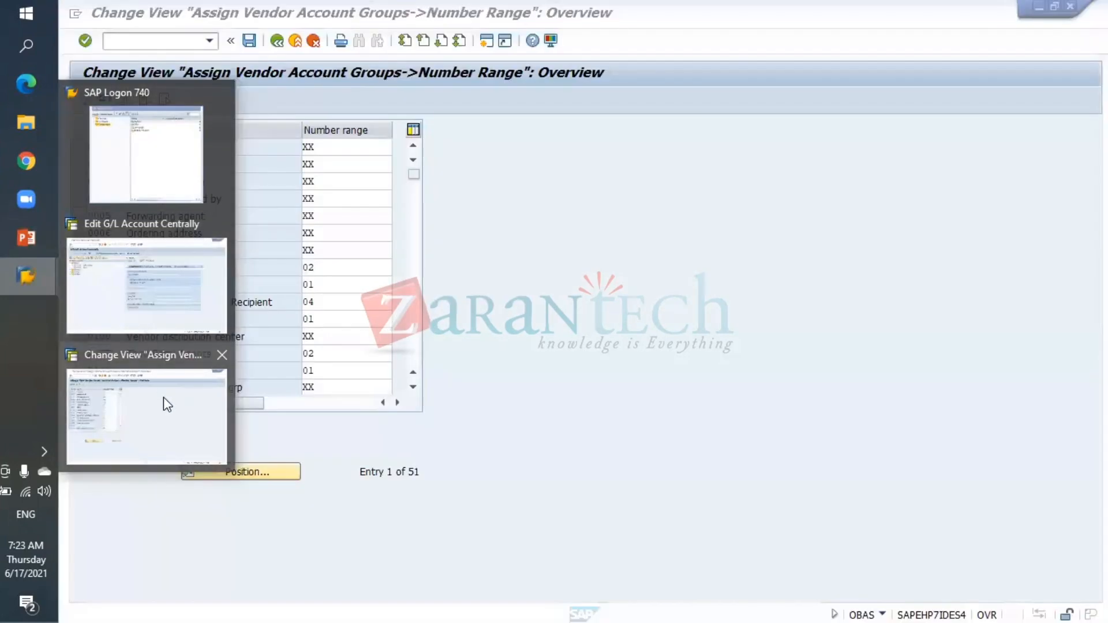
click(164, 397)
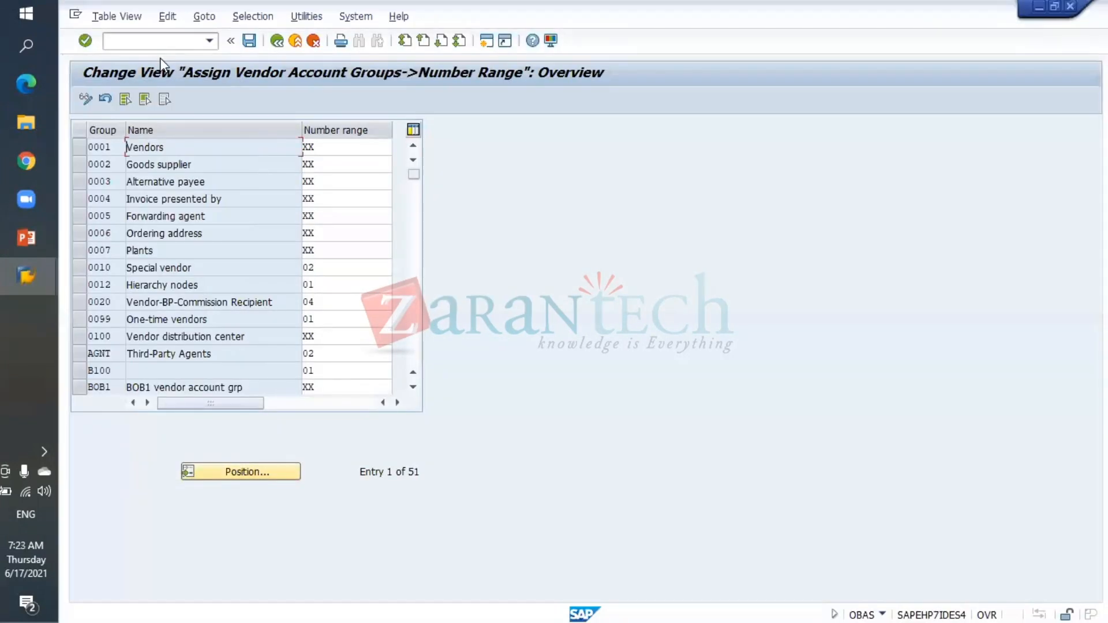
click(161, 45)
text(/NXKN1)
key(Return)
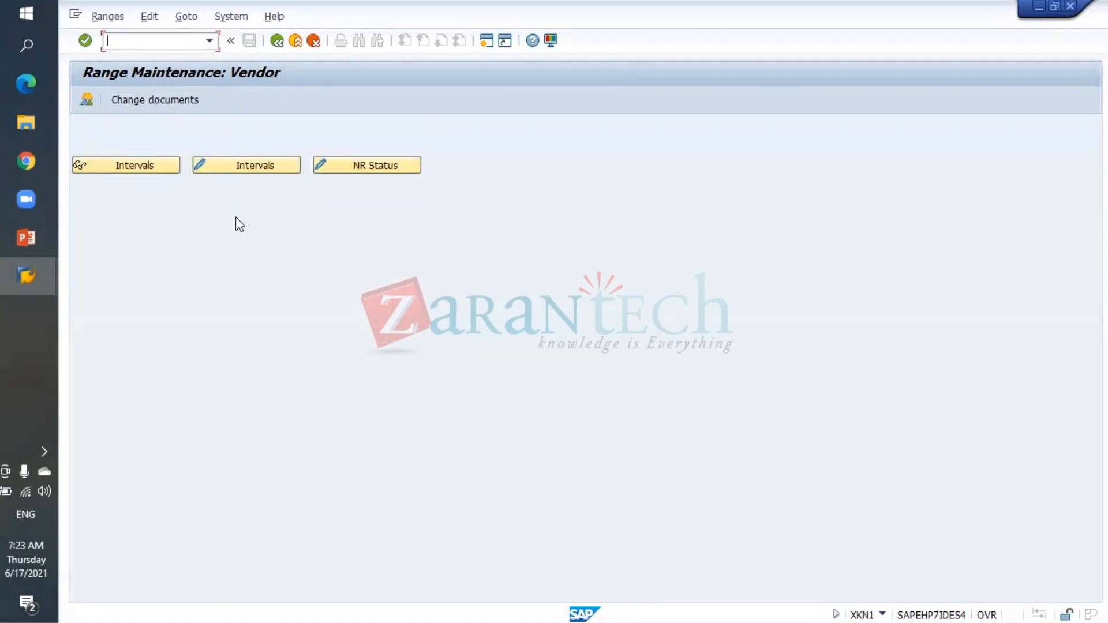
click(254, 167)
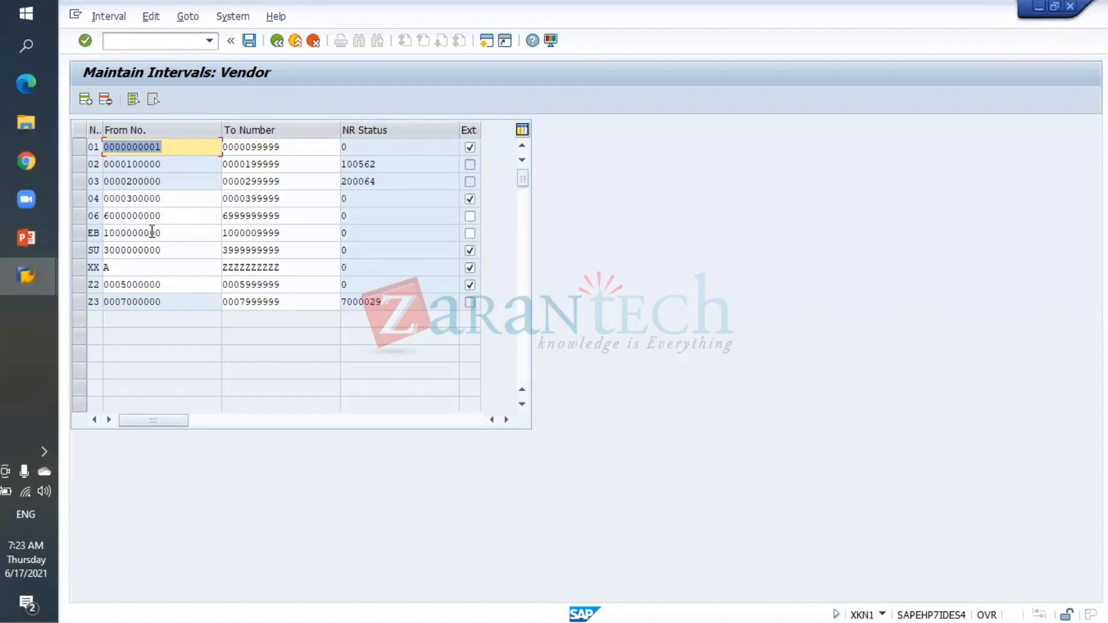
- Insert an empty vendor interval row and examine the From and To numbers of interval XX
click(86, 102)
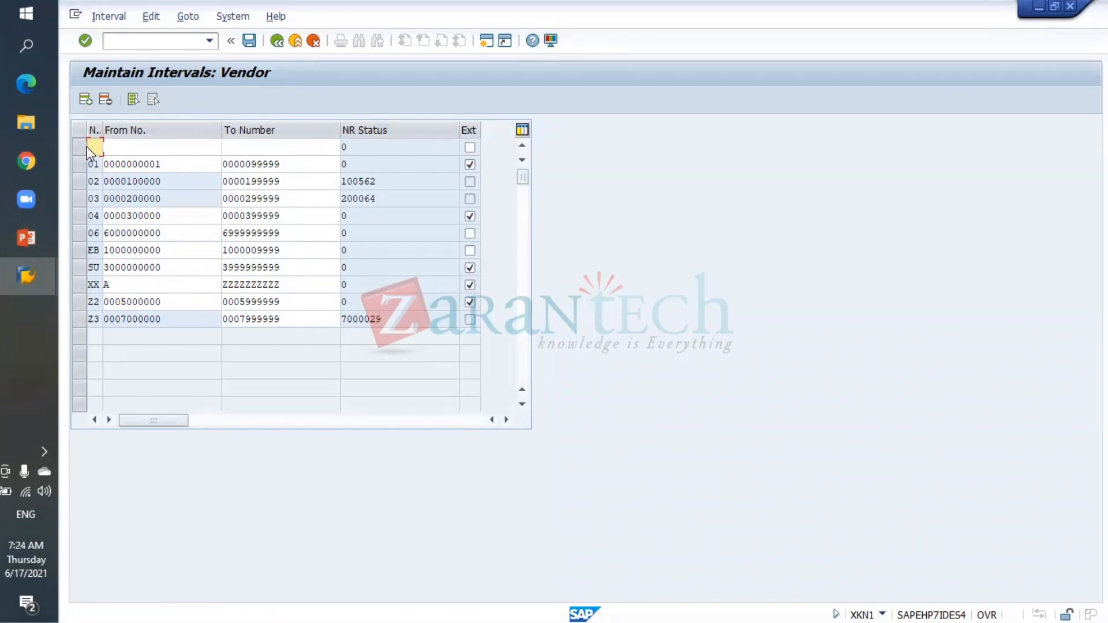
click(125, 147)
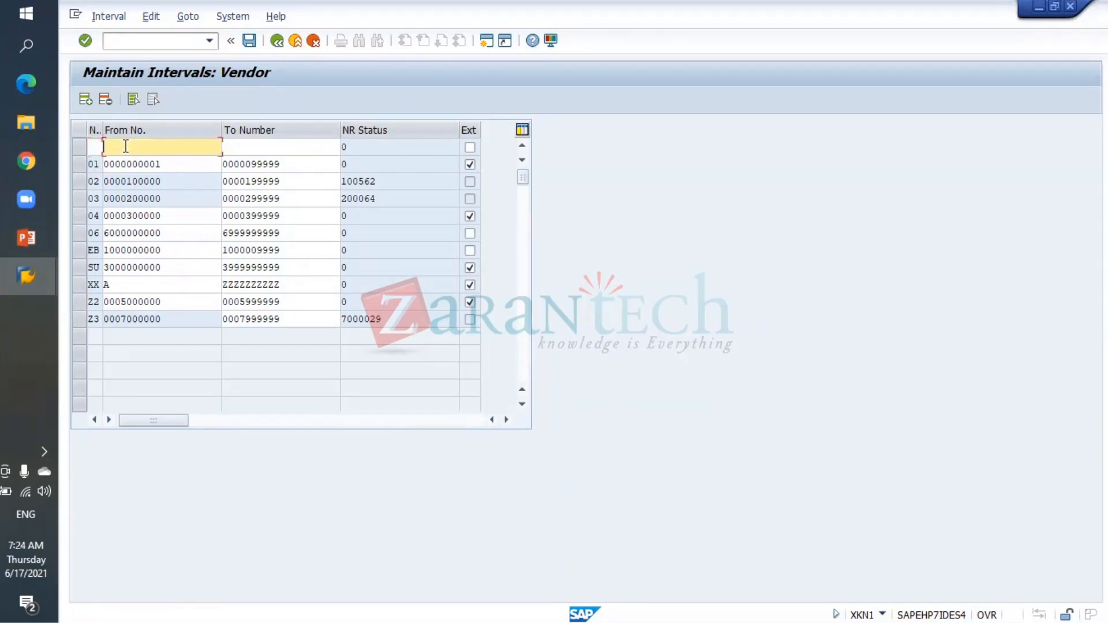
click(310, 142)
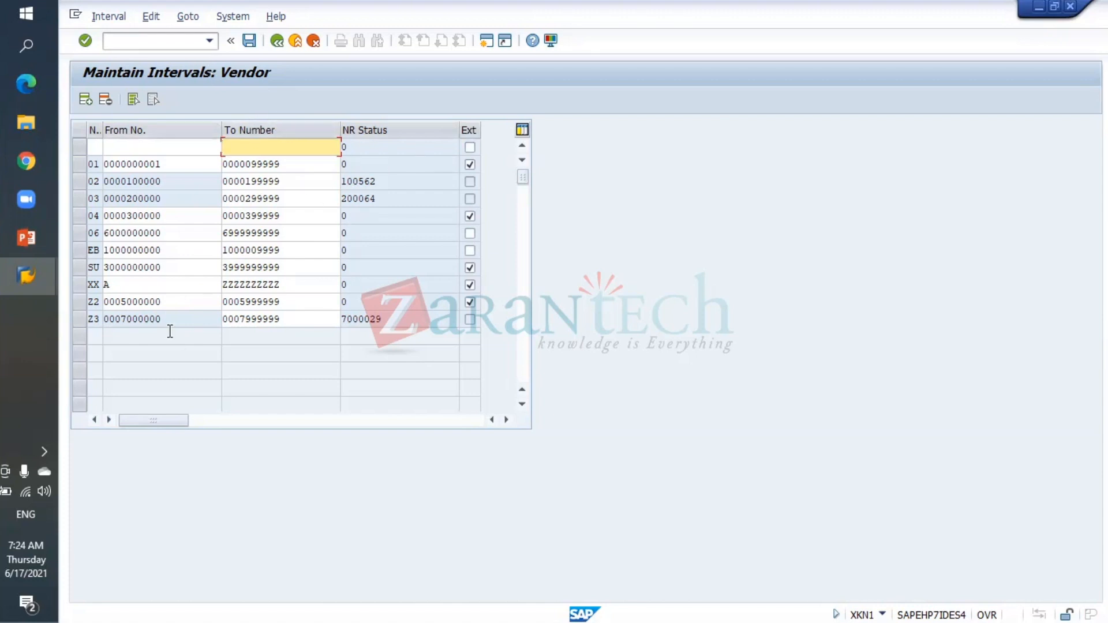
click(280, 287)
drag(280, 286, 212, 285)
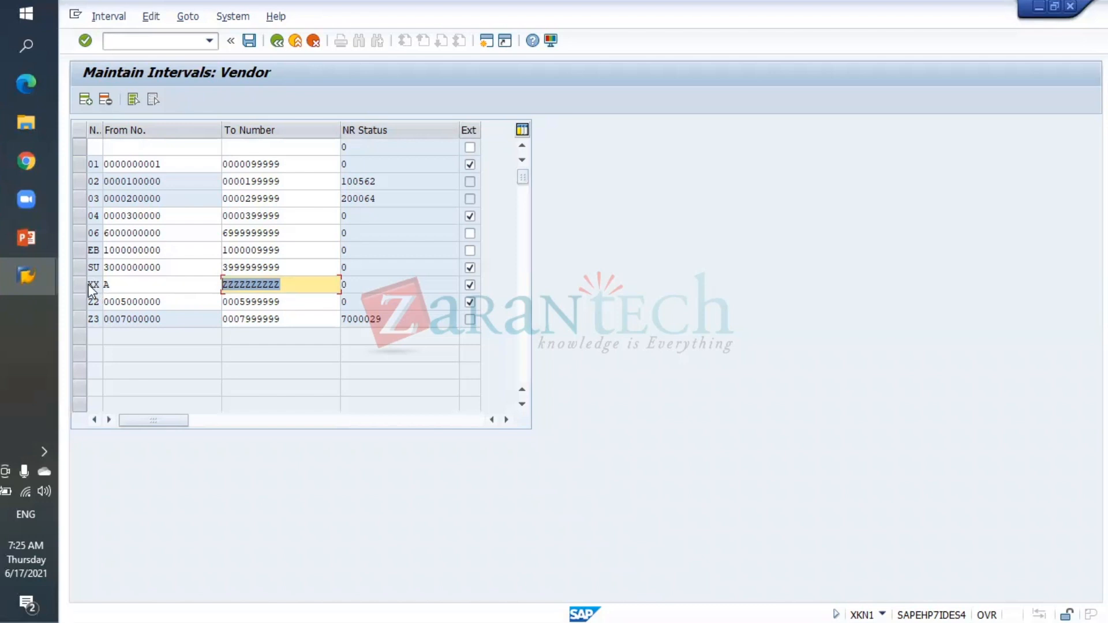
double_click(119, 284)
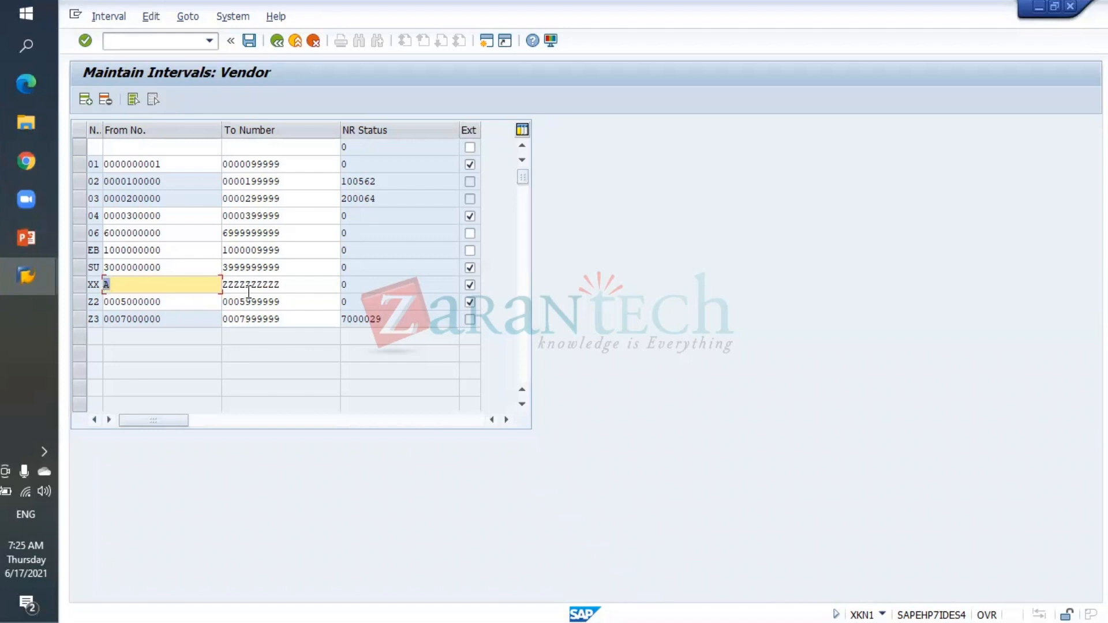
- Examine the number limits and the external numbering setting of vendor interval XX
drag(291, 287, 68, 278)
drag(295, 283, 178, 284)
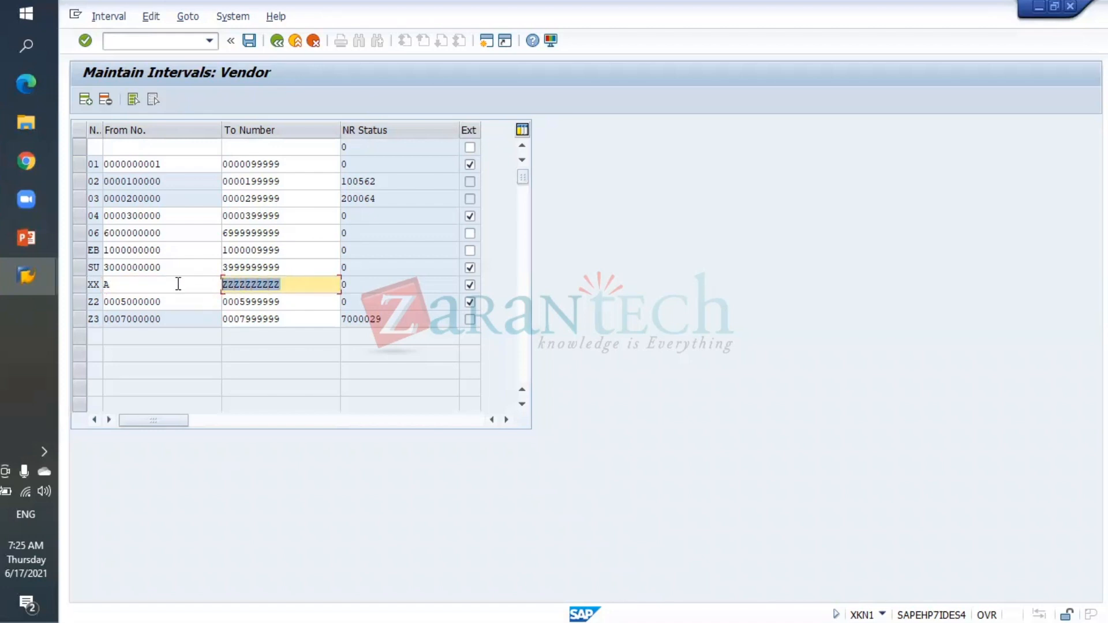
double_click(119, 284)
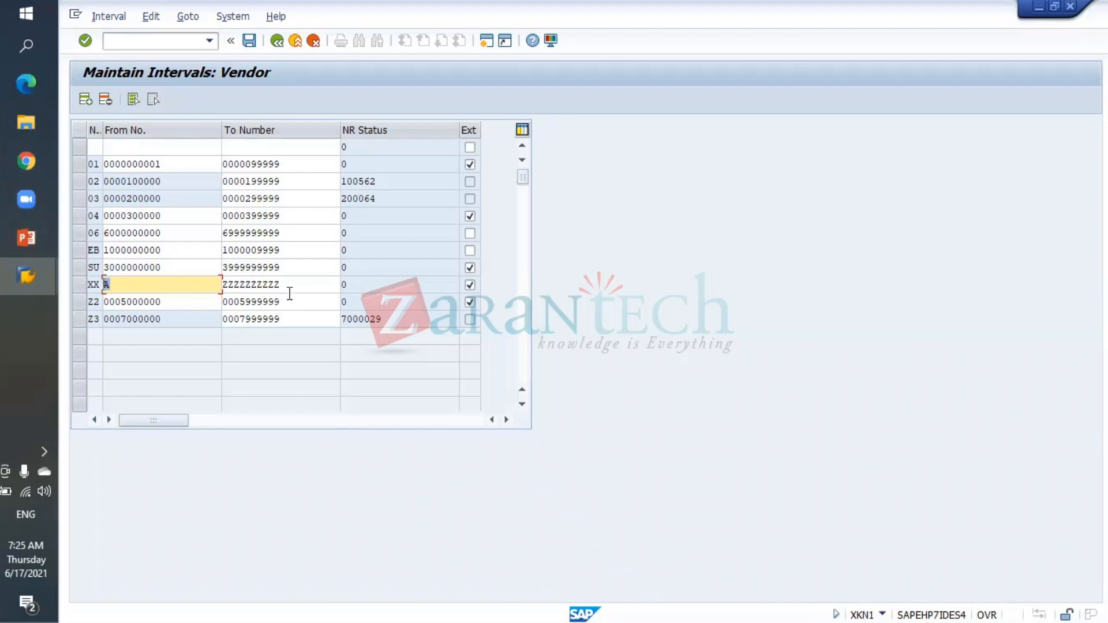
drag(286, 282, 181, 282)
click(470, 284)
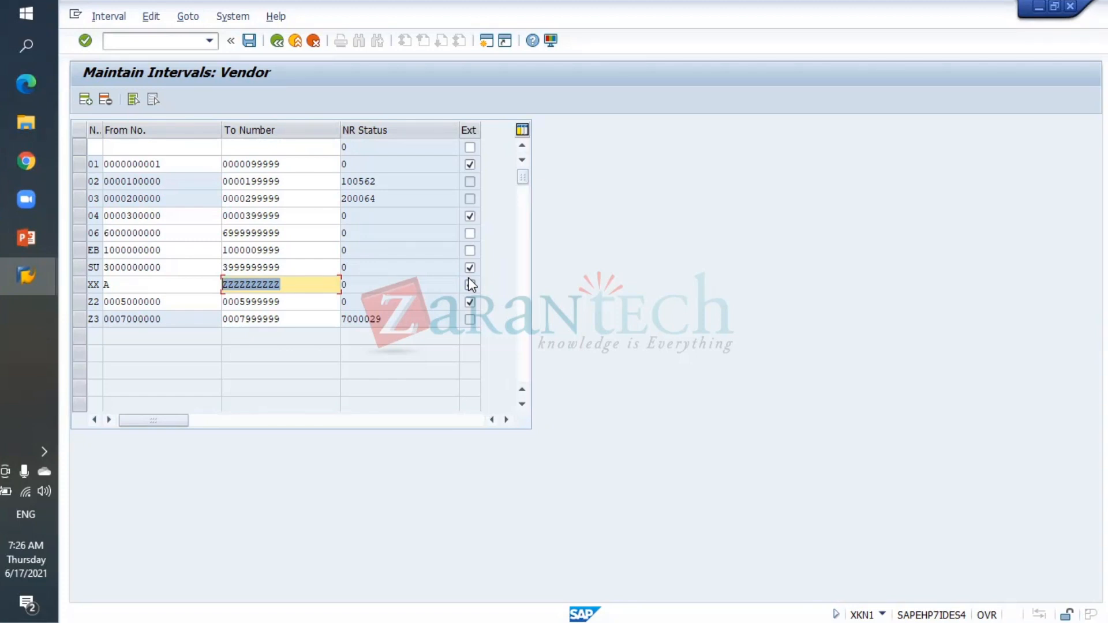
click(469, 285)
click(80, 284)
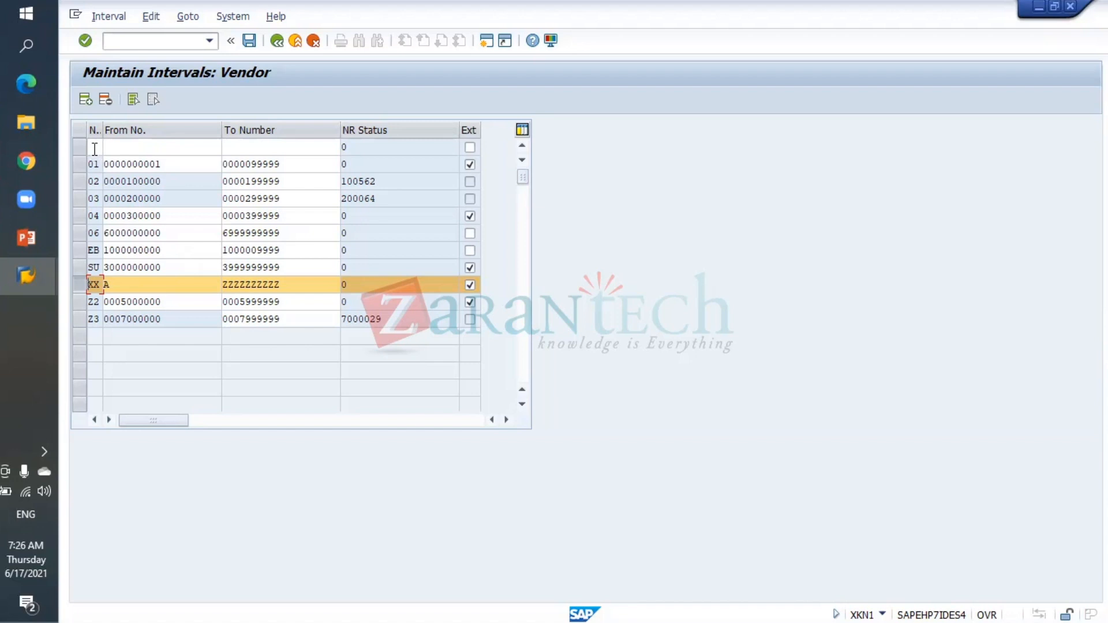
click(129, 284)
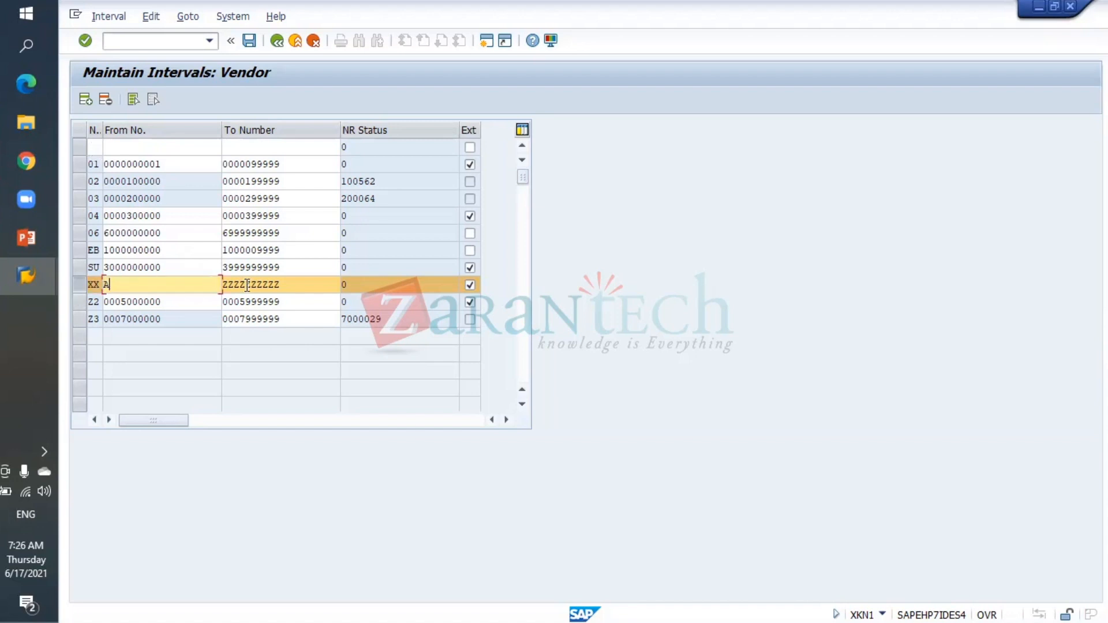
drag(283, 283, 216, 283)
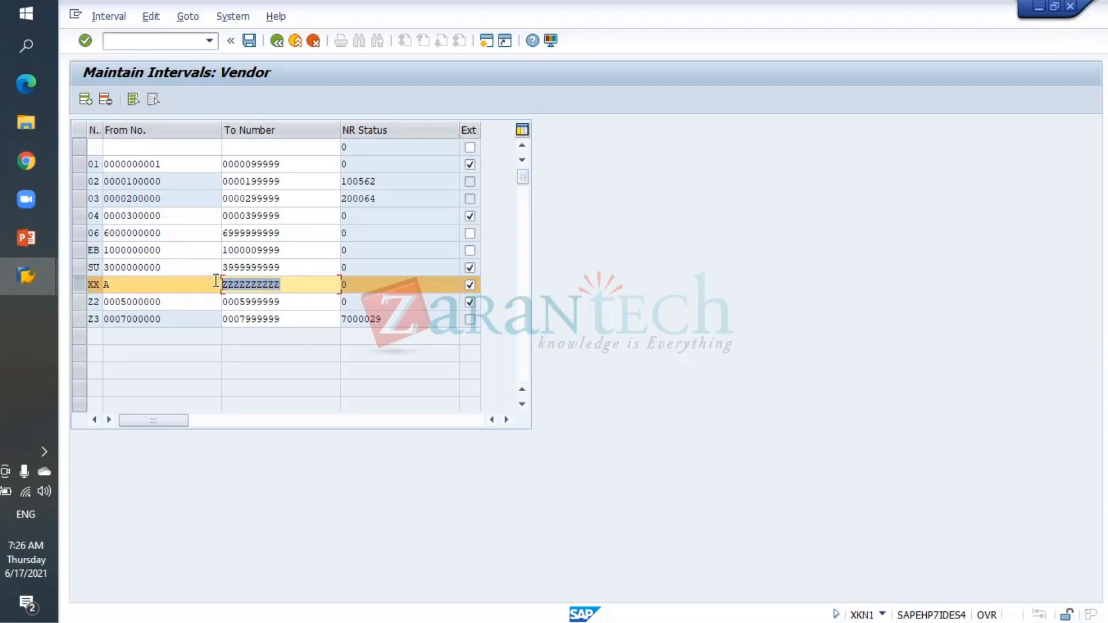
click(96, 286)
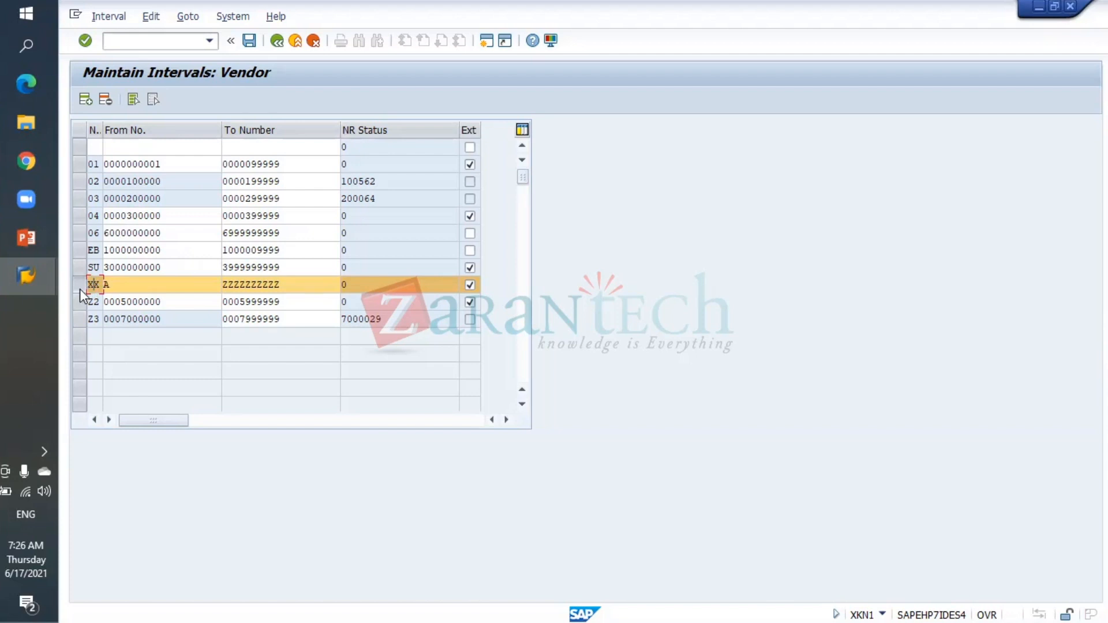
- Switch to the PowerPoint notes and add the line "Assign no range to account grp – OBAS" below No. ranges on slide 25
click(27, 246)
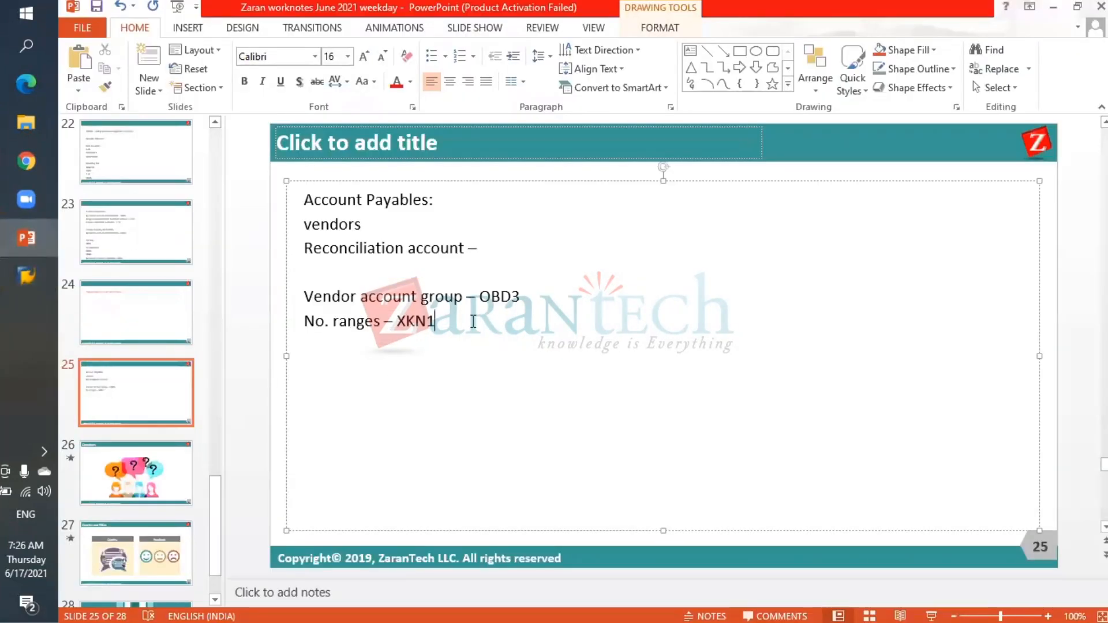
key(Return)
text(Assign no)
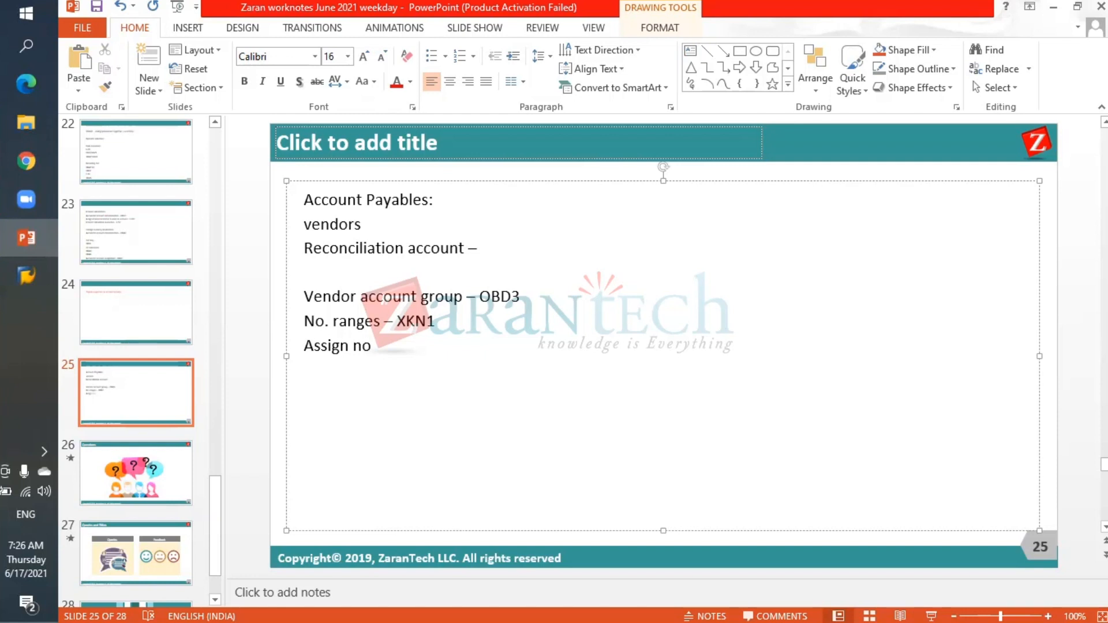
text( range to a)
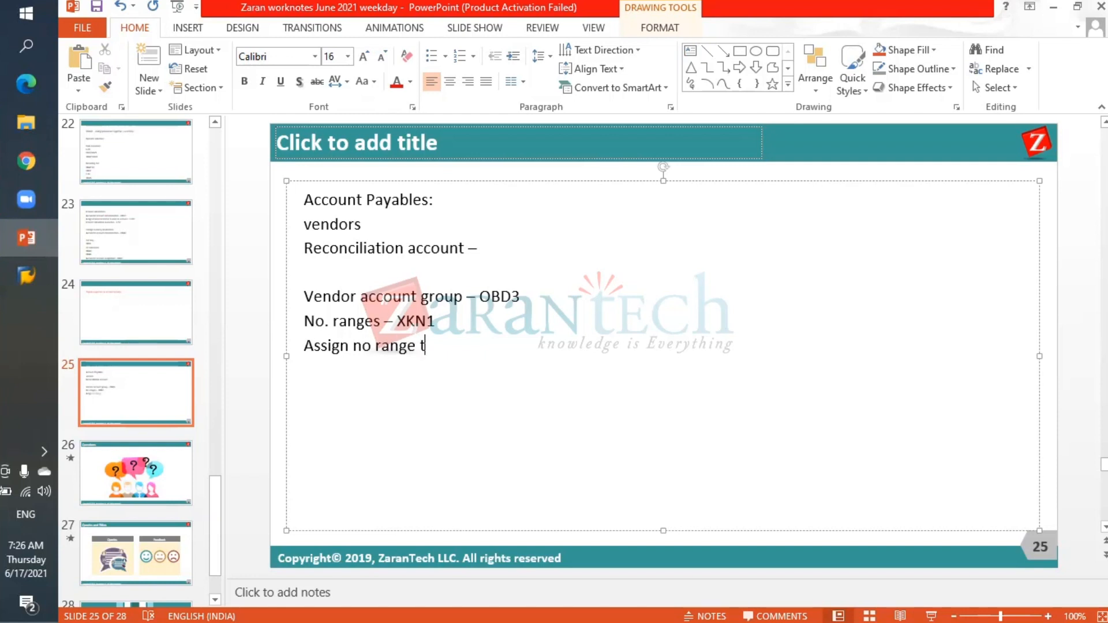
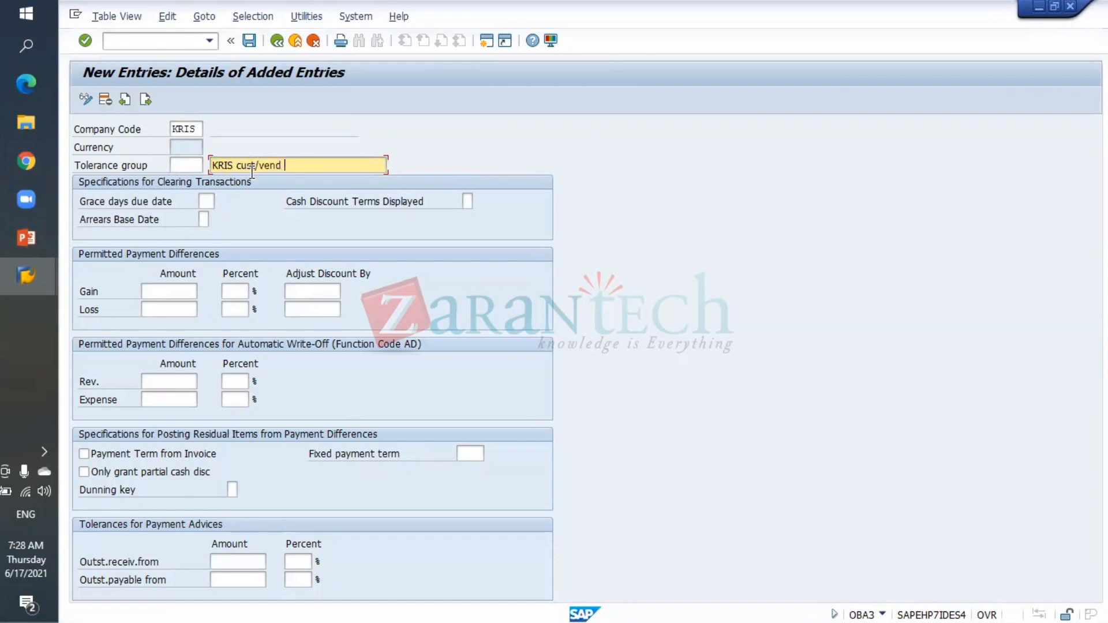
- Describe the tolerance group as "KRIS cust/vend tolerances" and set the permitted payment gain to amount 10, 2 percent and discount adjustment 1
text(d tolerances)
click(180, 293)
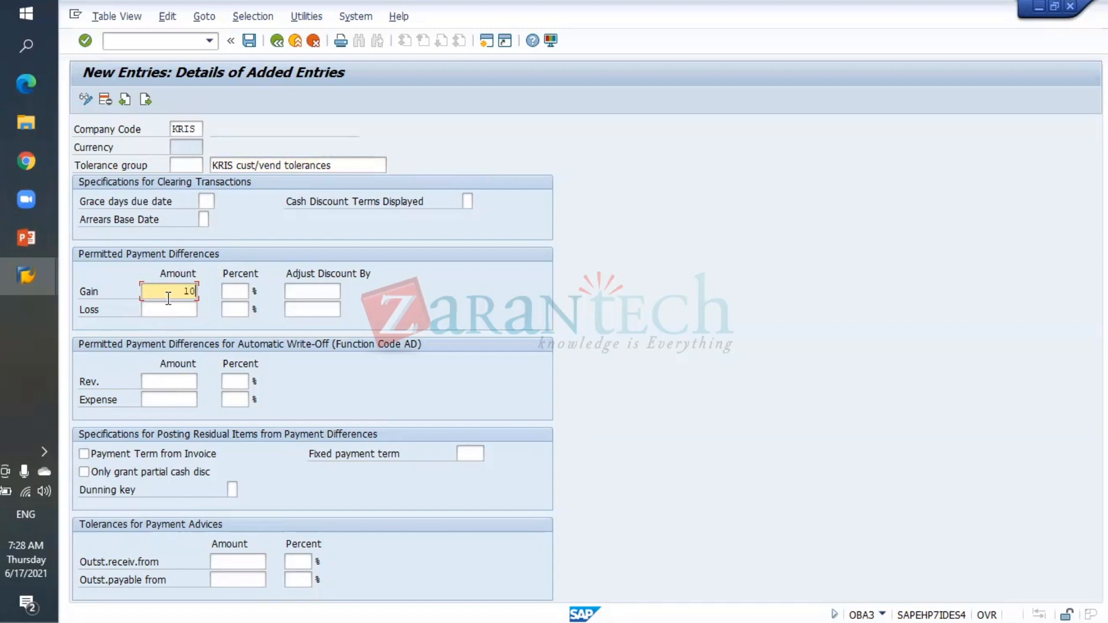
click(237, 290)
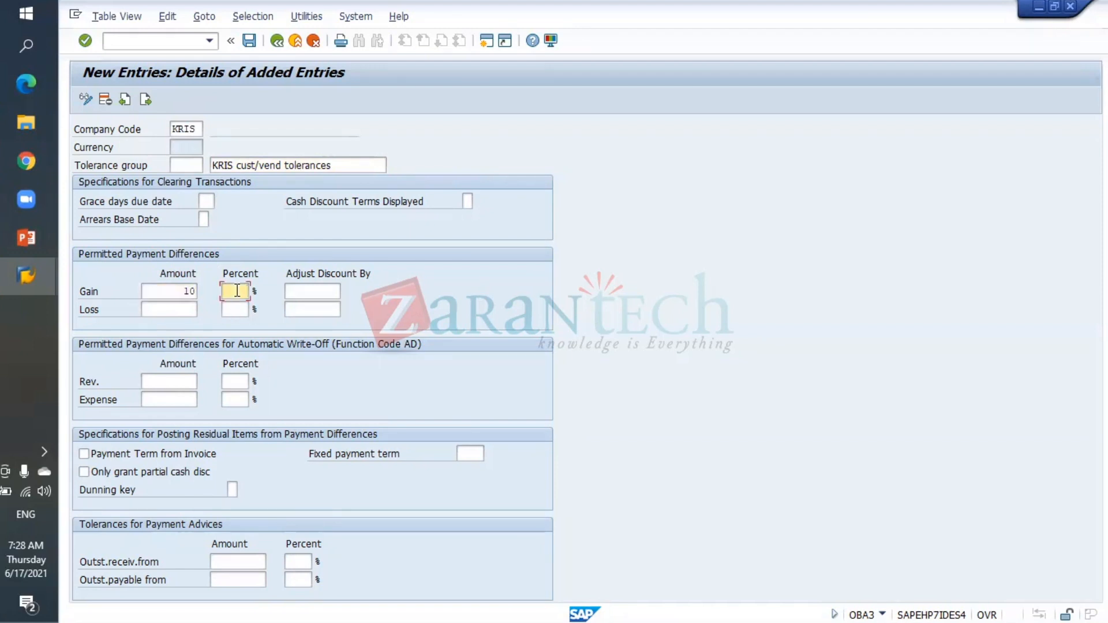
text(2)
click(321, 290)
- Set the permitted payment loss to amount 10, 2 percent and discount adjustment 1, and save the entry in the proposed KRIS translation request
click(171, 311)
text(10)
key(Tab)
text(2)
key(Tab)
text(1)
key(Return)
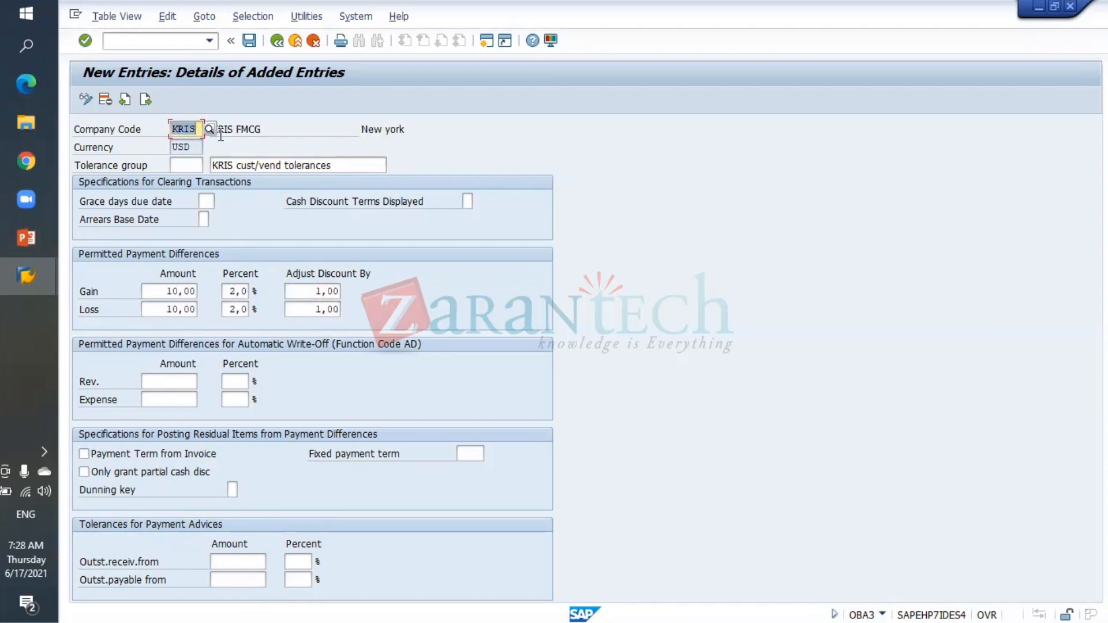
click(249, 40)
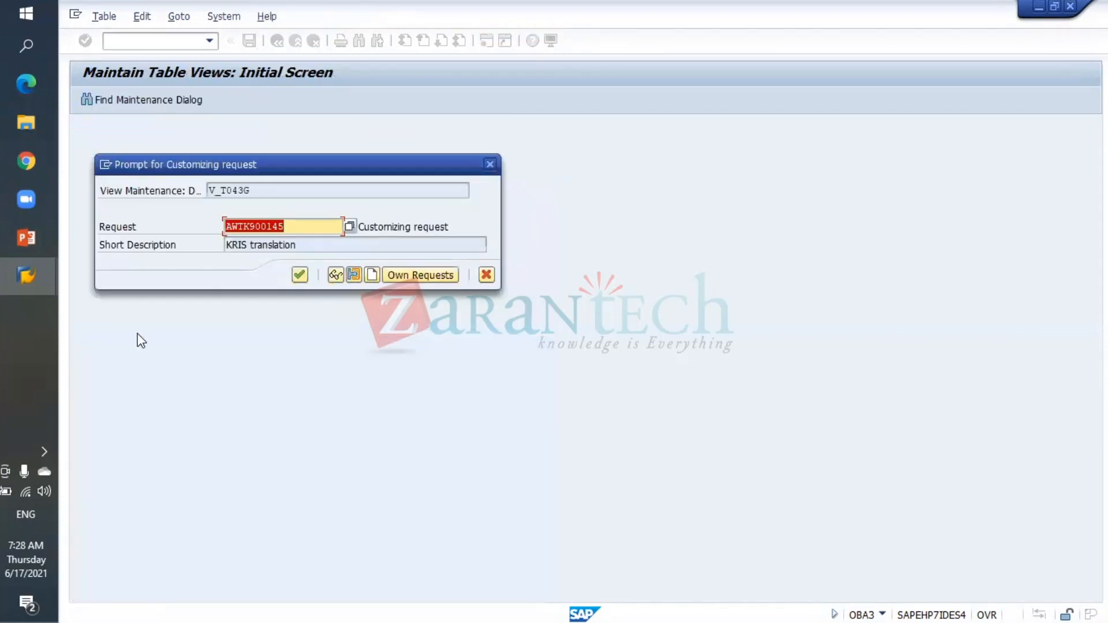
click(301, 275)
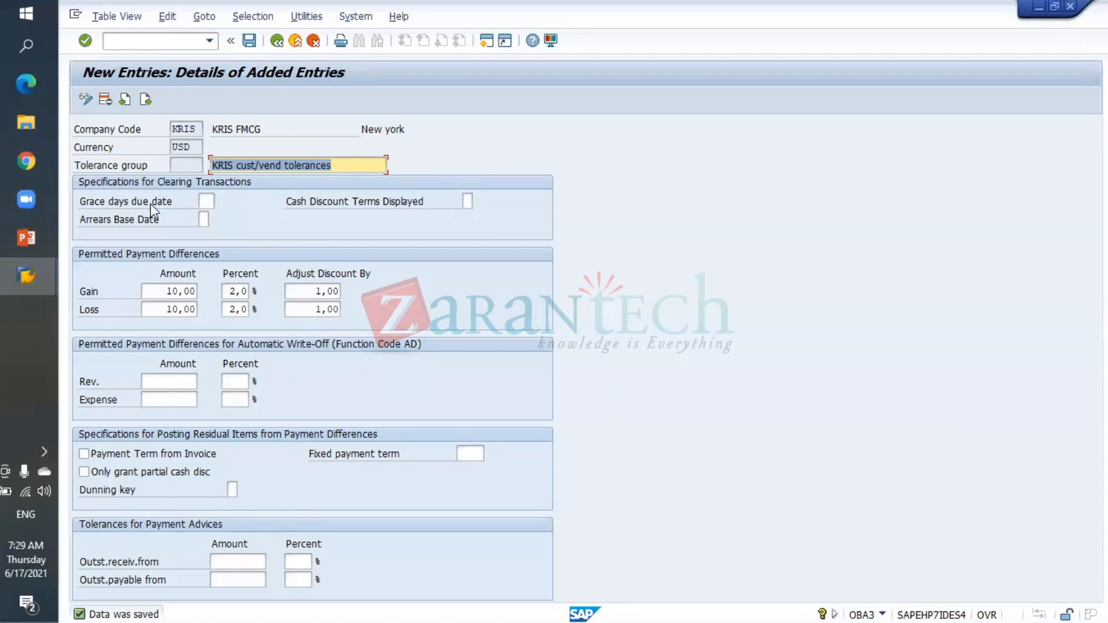
- Switch to the PowerPoint notes and extend the Vendor tolerances line on slide 25 to "Vendor/customers tolerances"
click(16, 251)
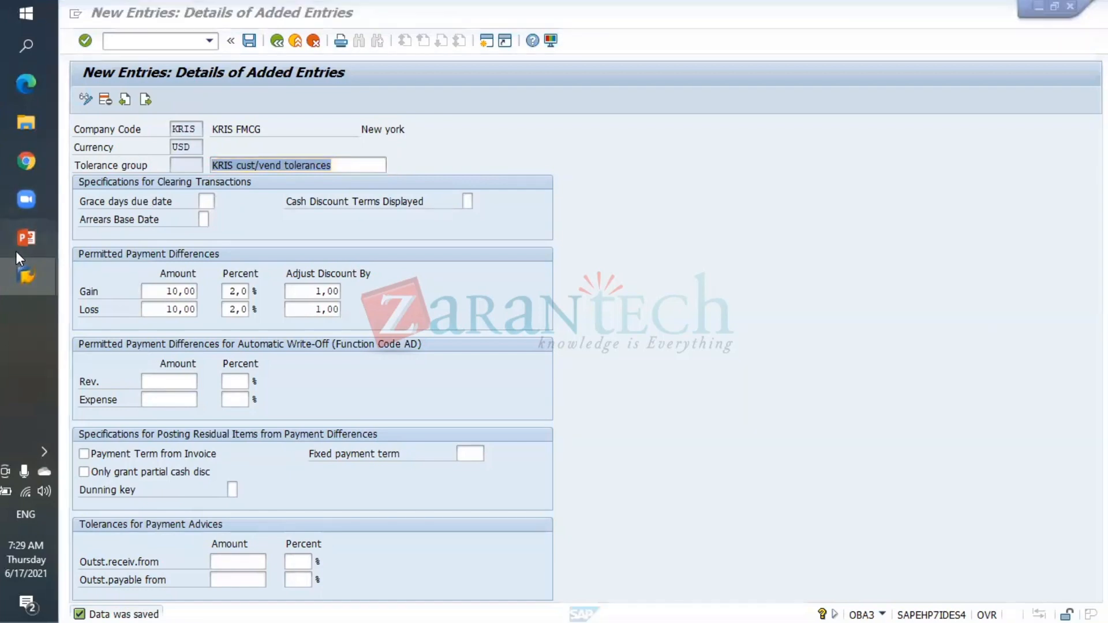
mouse_move(26, 276)
click(411, 371)
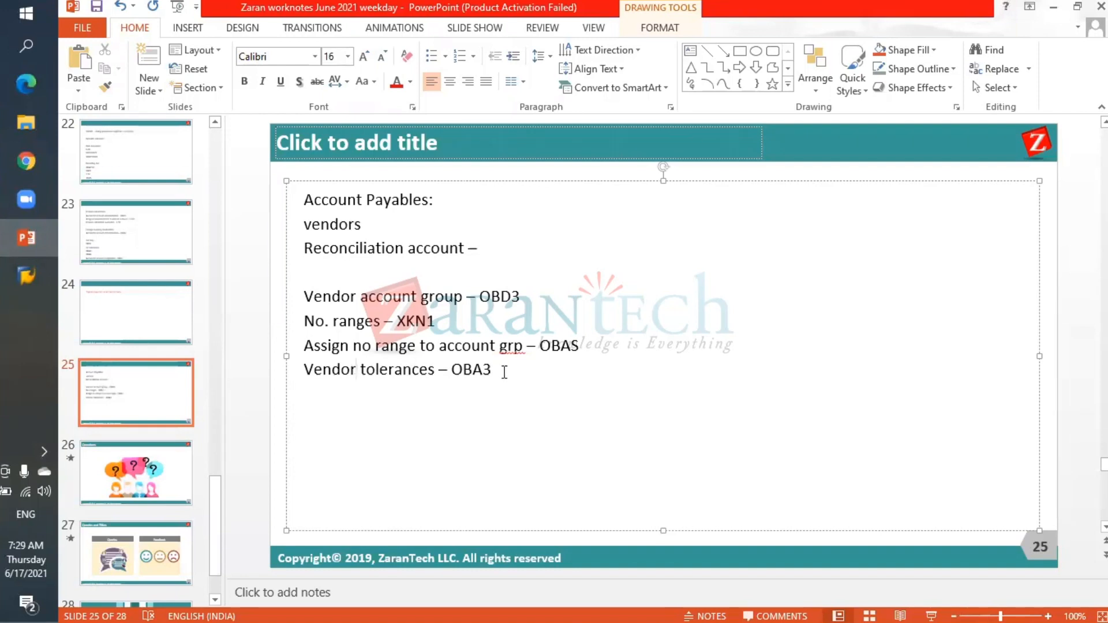
text(/customer)
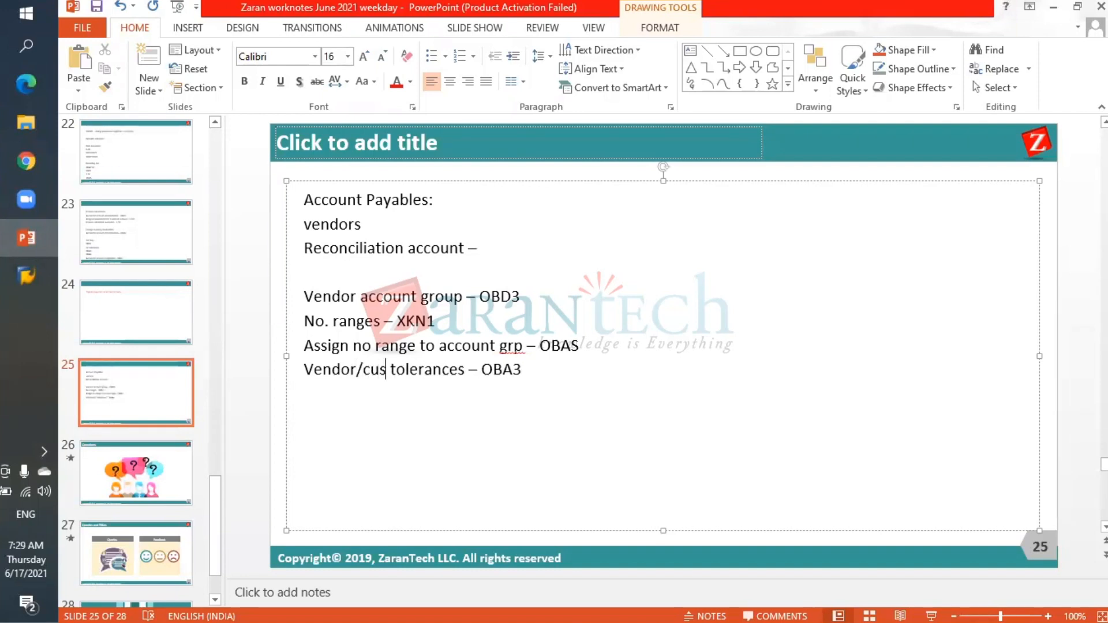
text(s)
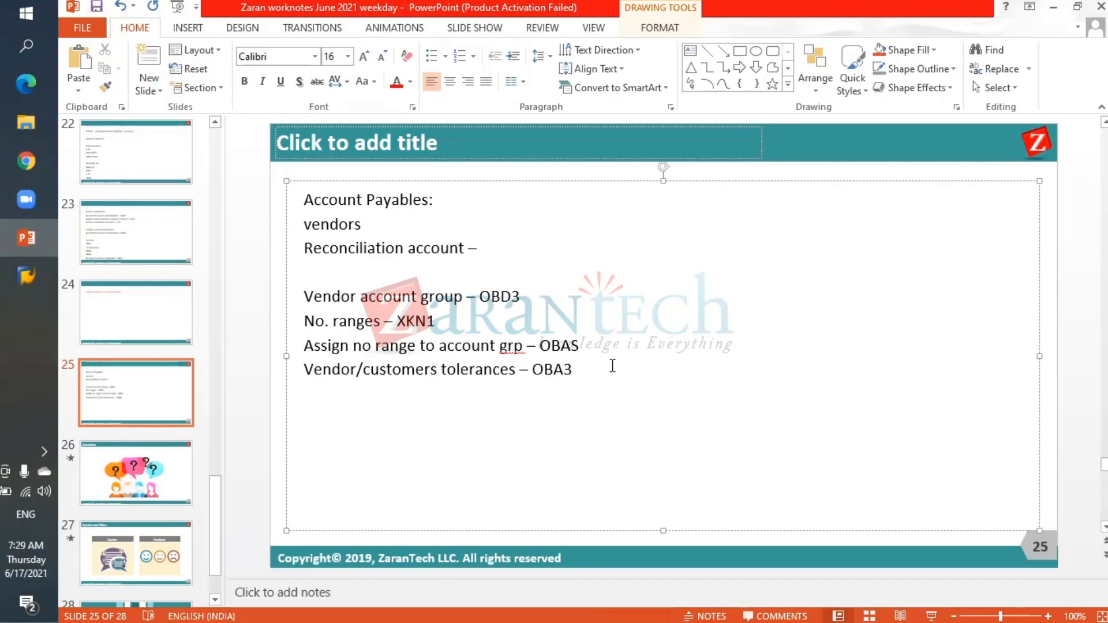
- Add the lines "GL account – FS00" and "Vendor master – XK01" below the tolerances line
click(587, 368)
key(Return)
text(GL account -)
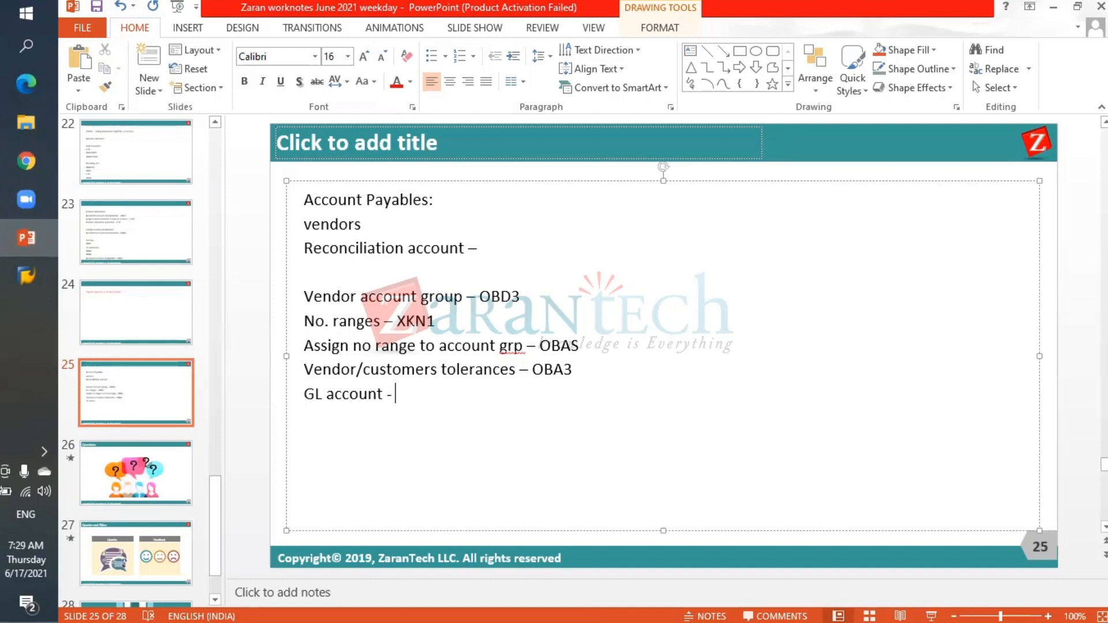
text( FS00)
text(Vendor mas)
text(ter - )
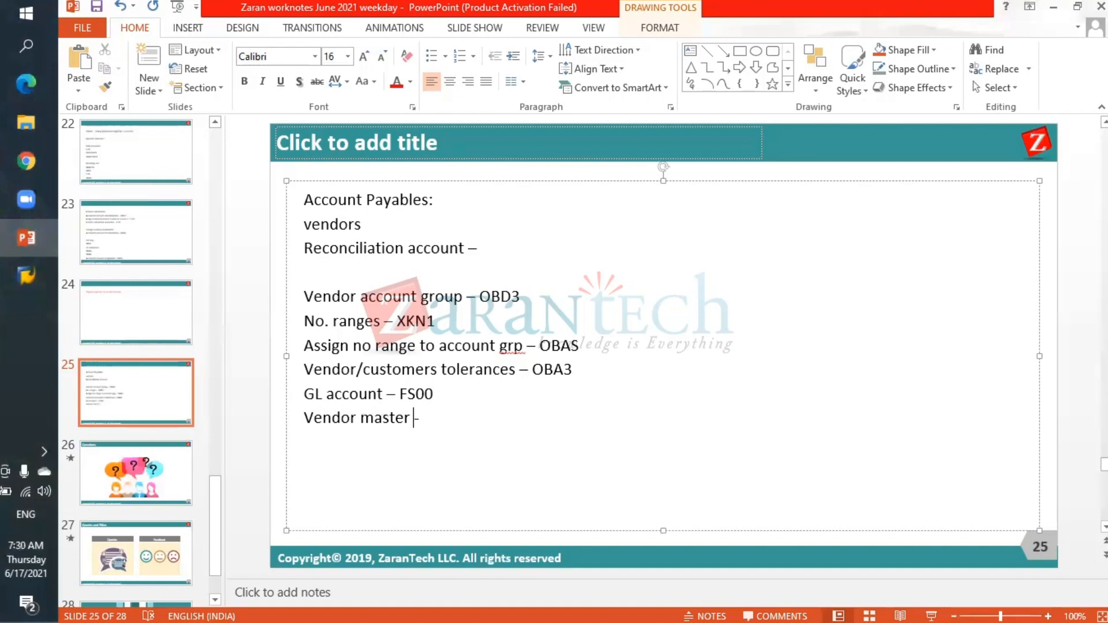
text(XK01)
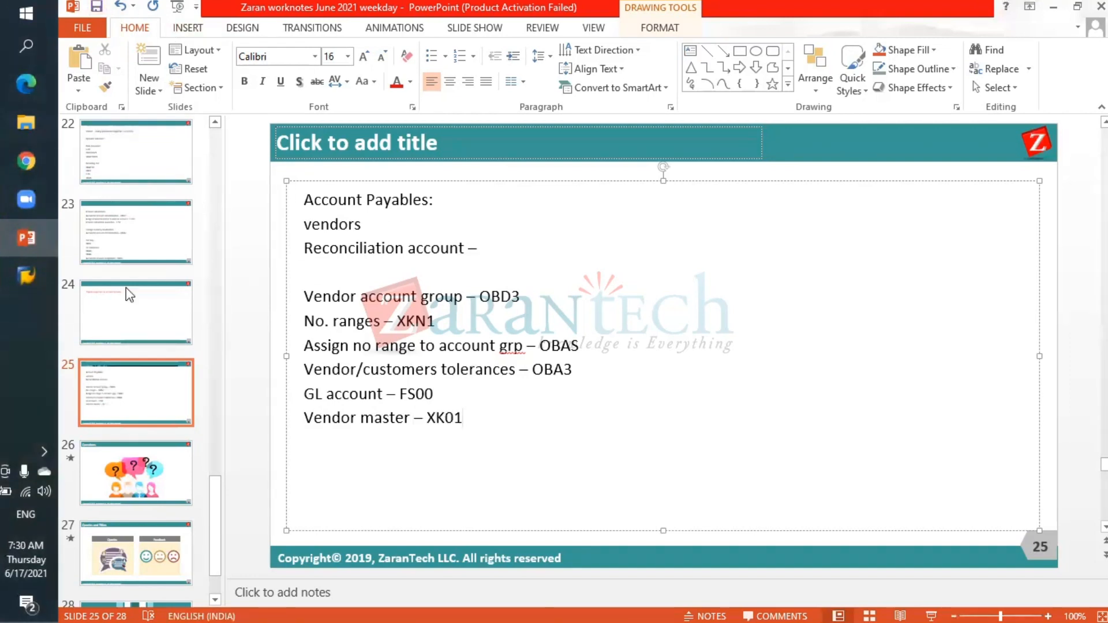
- Switch to the SAP tolerance entry window and run transaction XK01
mouse_move(33, 282)
click(176, 440)
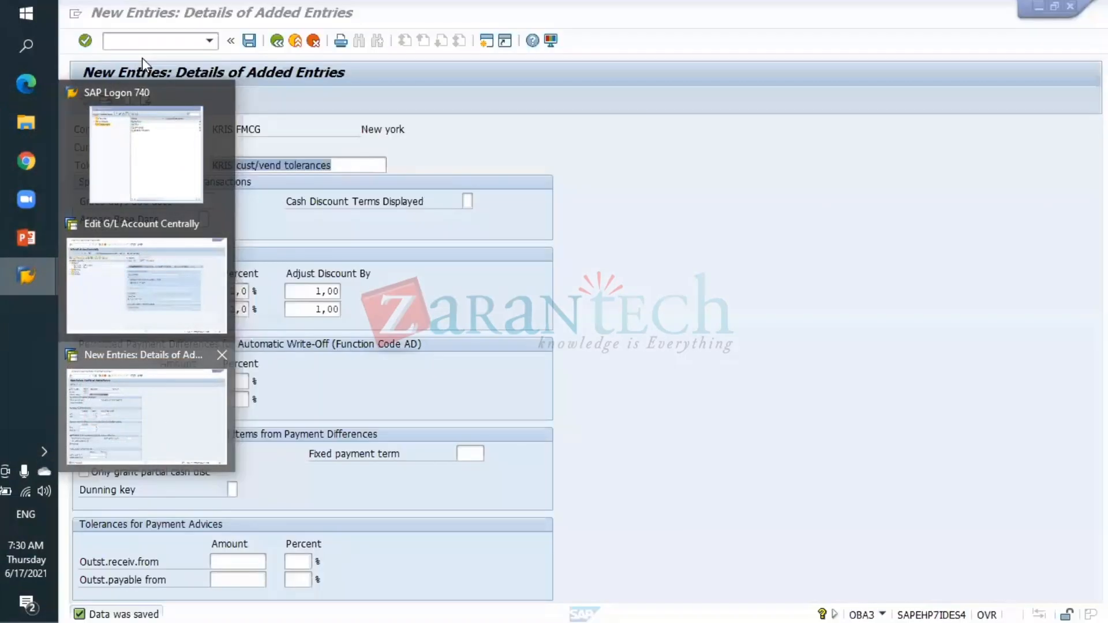
click(143, 41)
text(/NXK01)
key(Return)
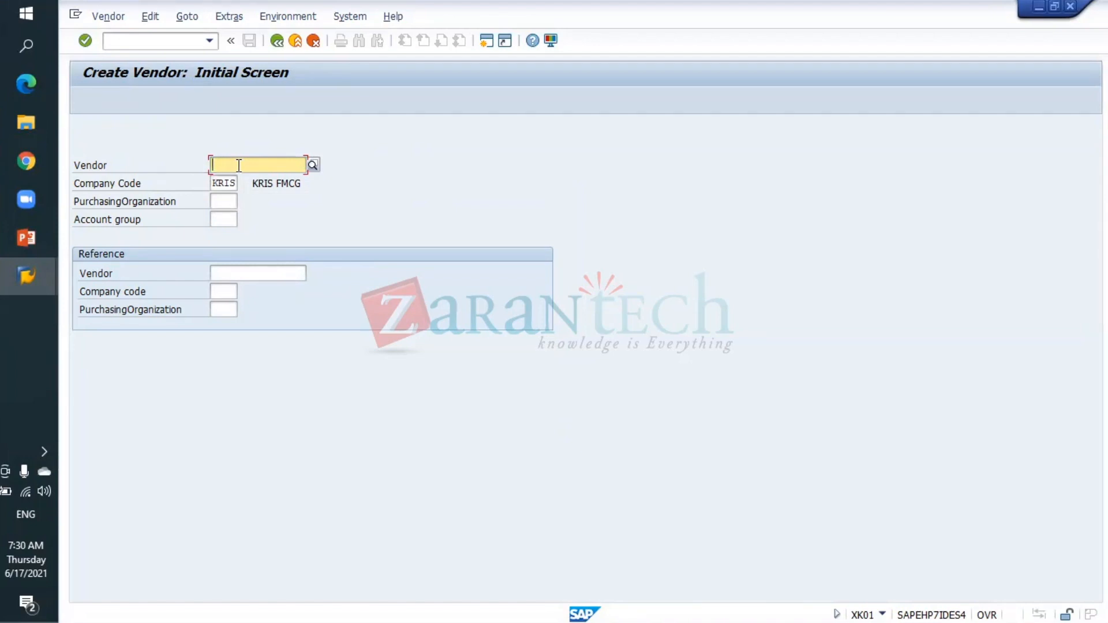
- Try to create vendor KRIS-VEND1 in company code KRIS
text(KRIS-VEND1)
key(Return)
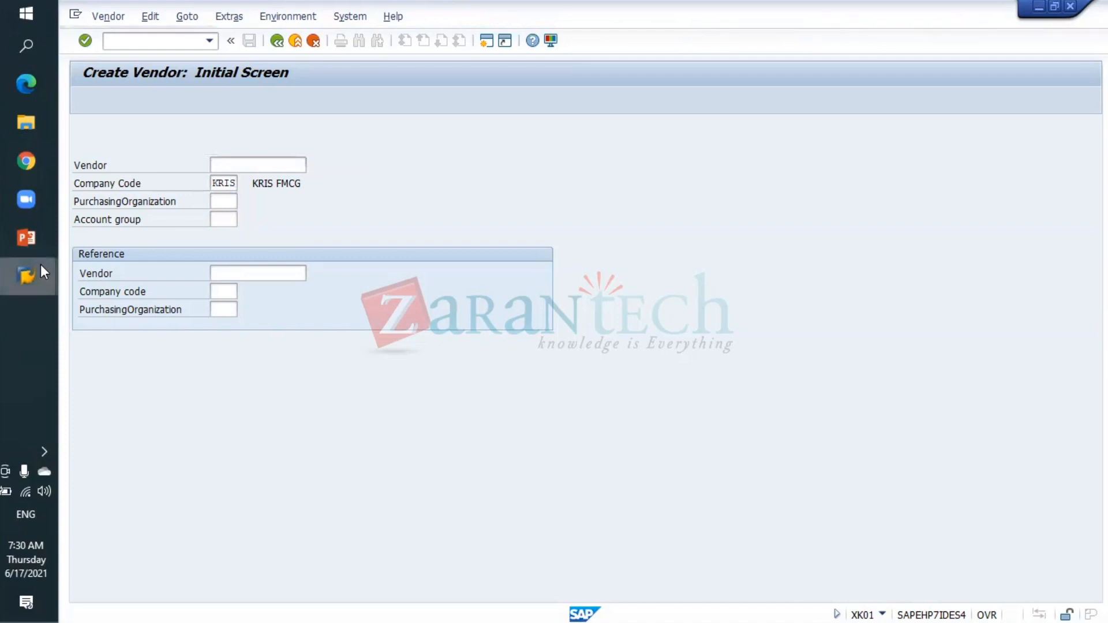
mouse_move(41, 269)
click(165, 398)
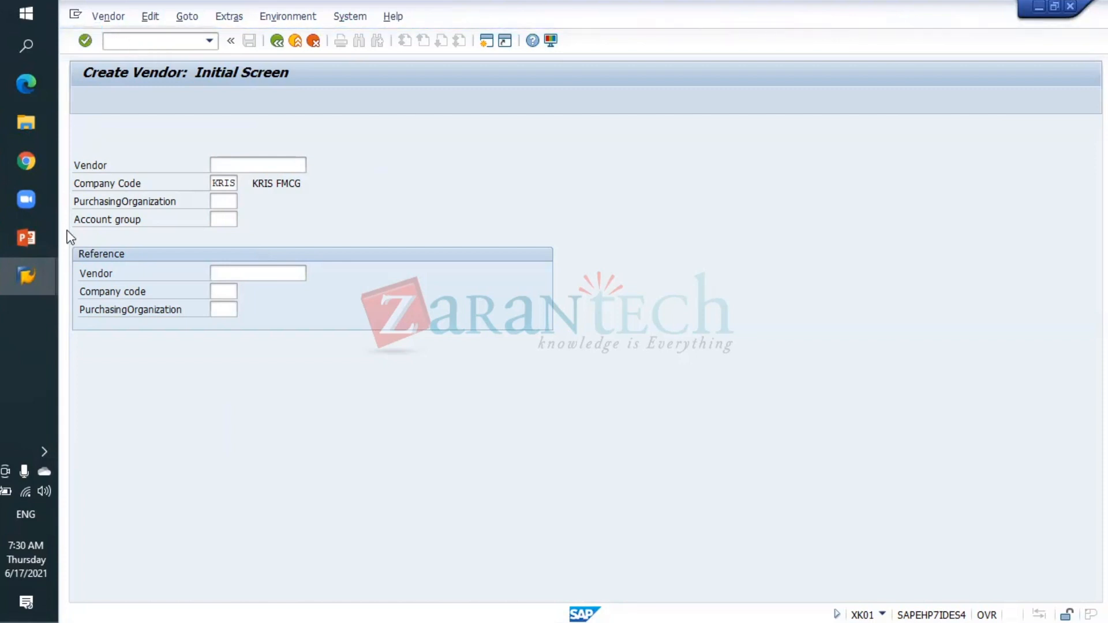
- Switch to the SAP Edit G/L Account Centrally window and open transaction XK01 in a new session
mouse_move(25, 287)
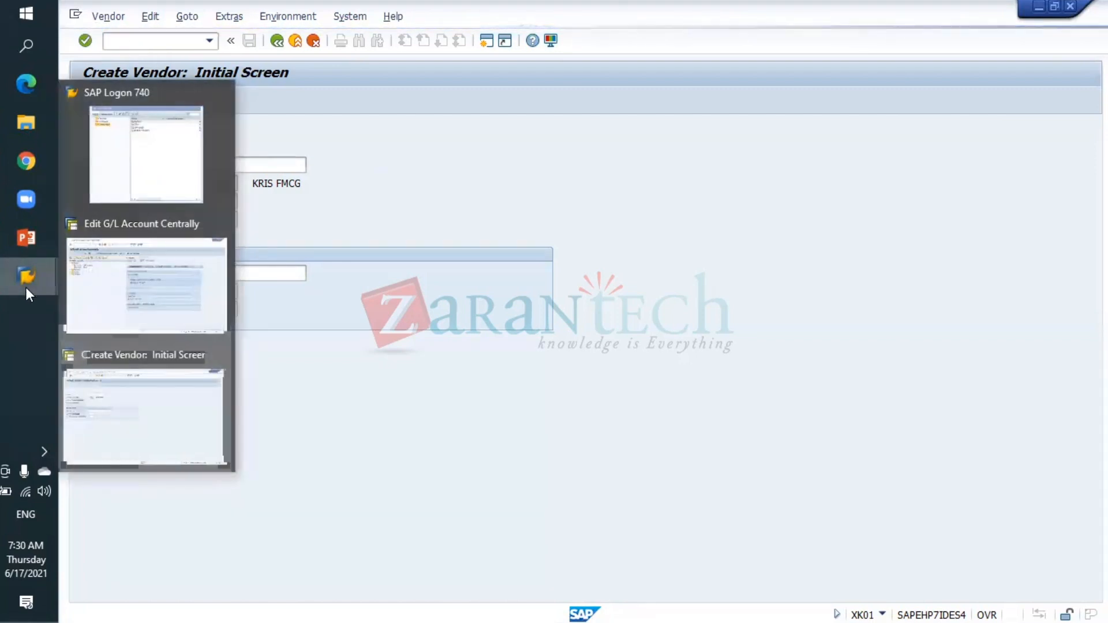
click(198, 282)
click(135, 42)
text(/OX)
key(Return)
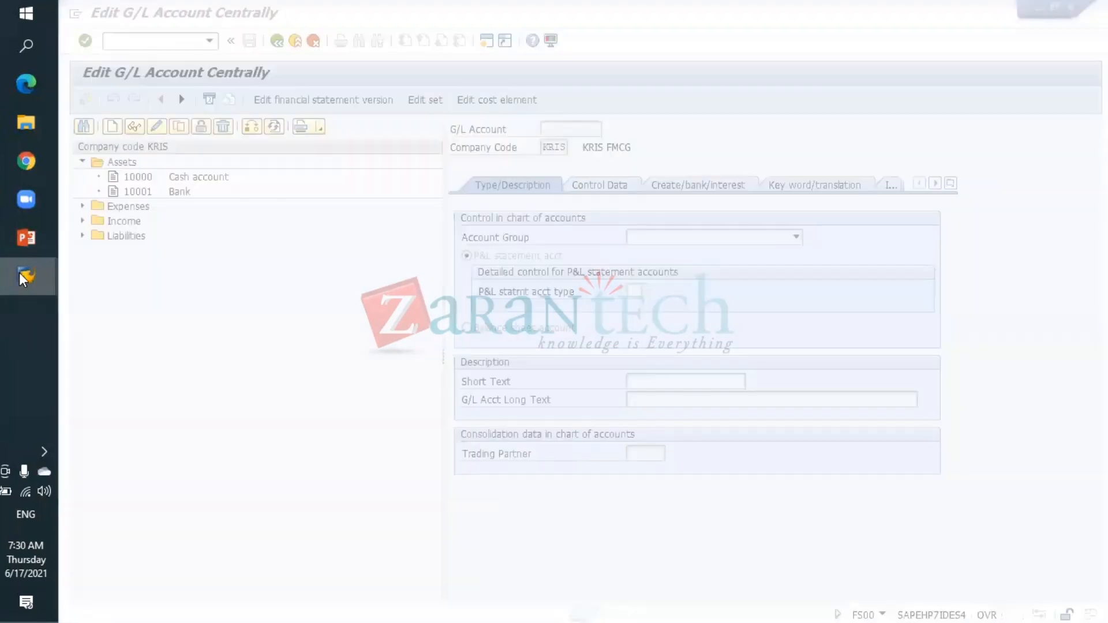
- Return to the earlier Create Vendor session and try to stop its transaction
mouse_move(19, 273)
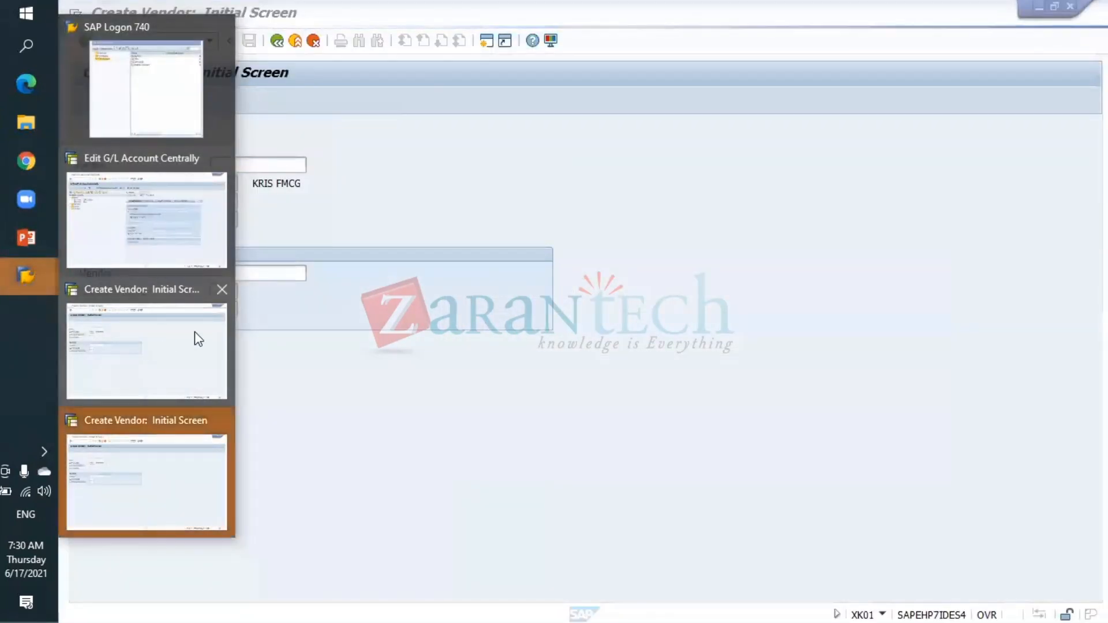
click(157, 349)
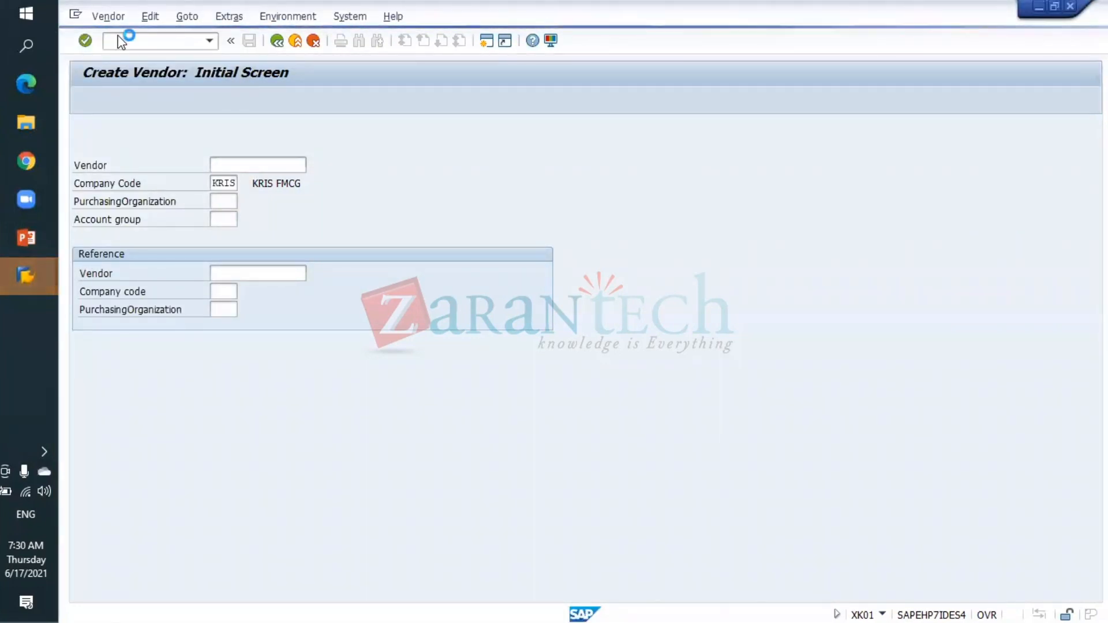
click(74, 14)
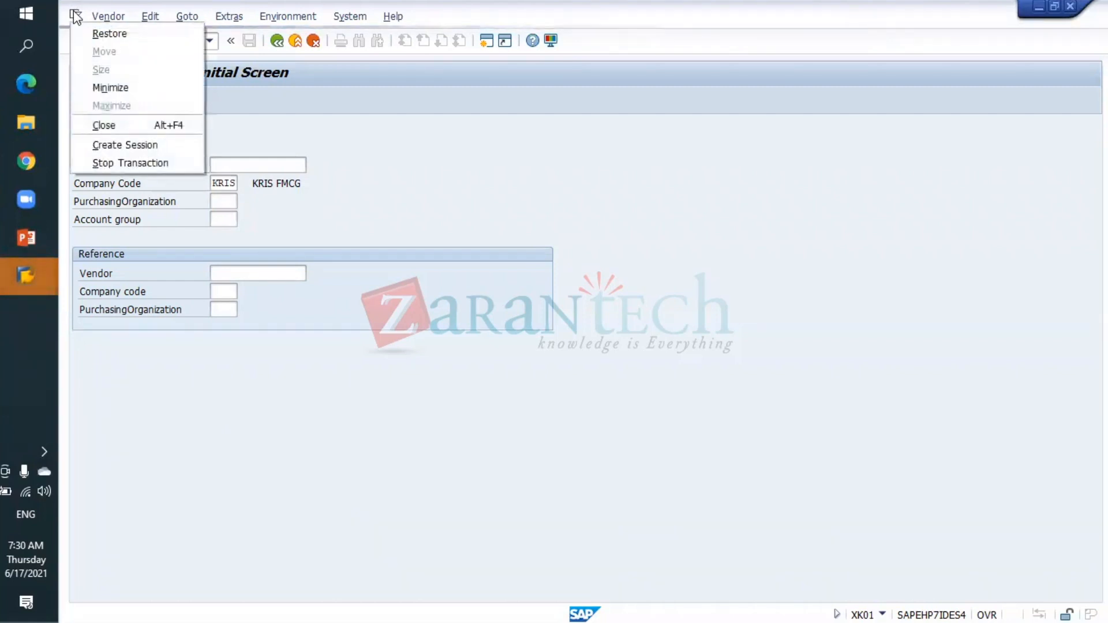
click(161, 163)
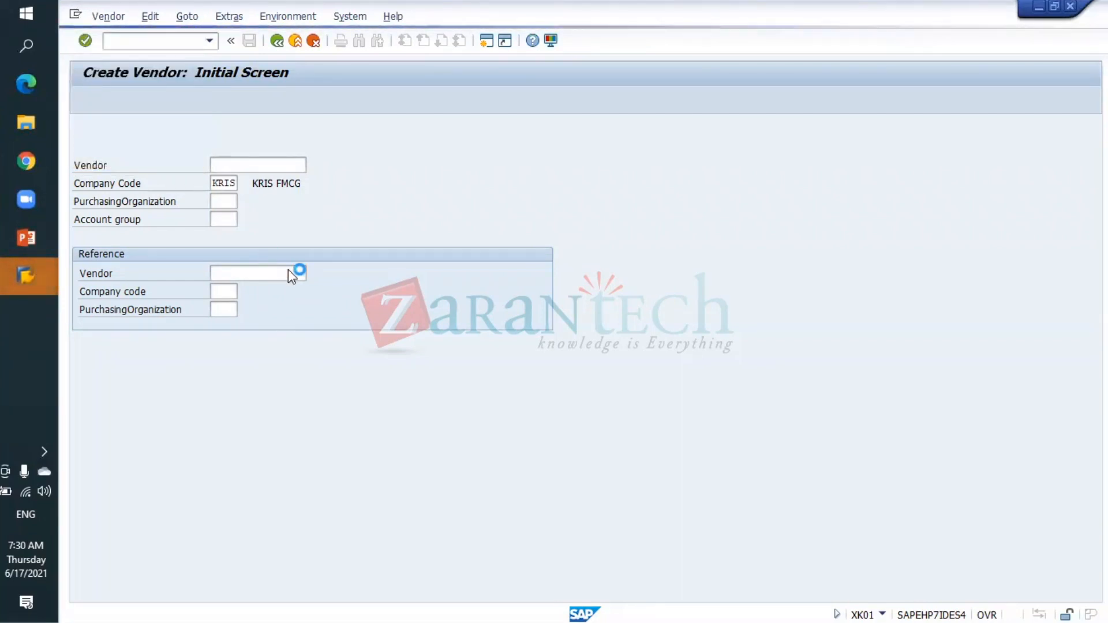
- Switch to the newer Create Vendor session and set the account group to KRIS for company code KRIS
click(16, 276)
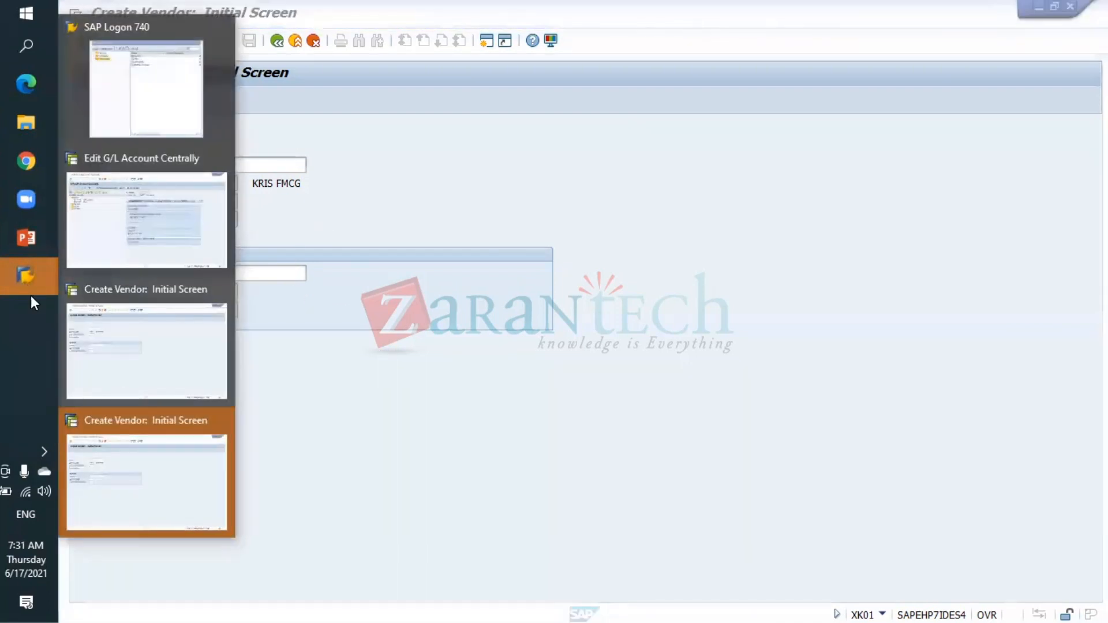
click(157, 465)
click(227, 221)
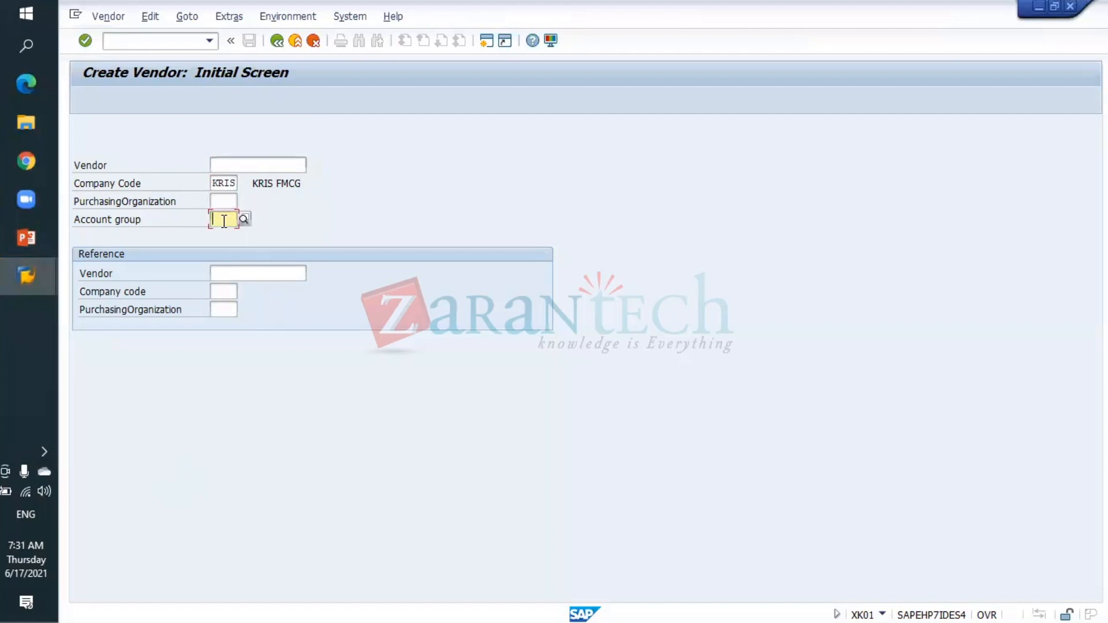
click(27, 268)
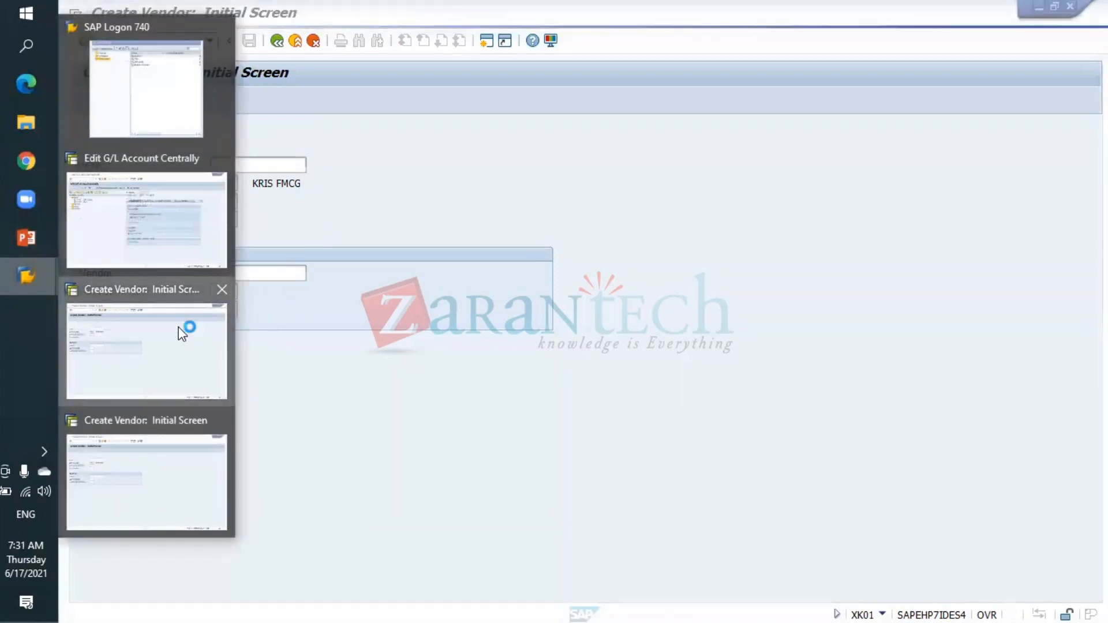
click(183, 327)
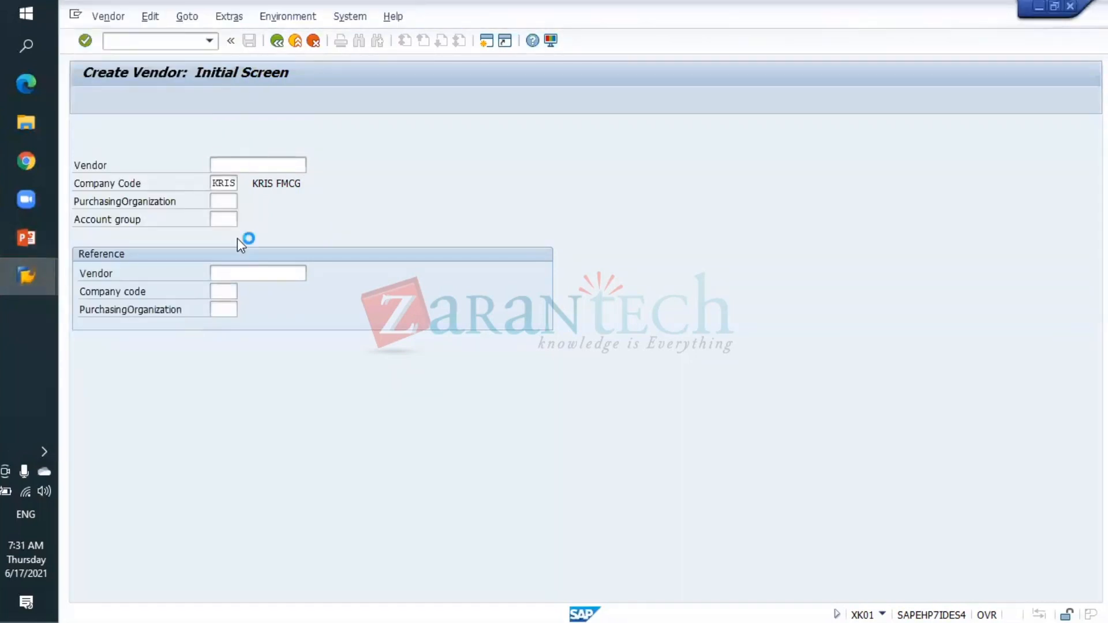
click(24, 278)
click(164, 465)
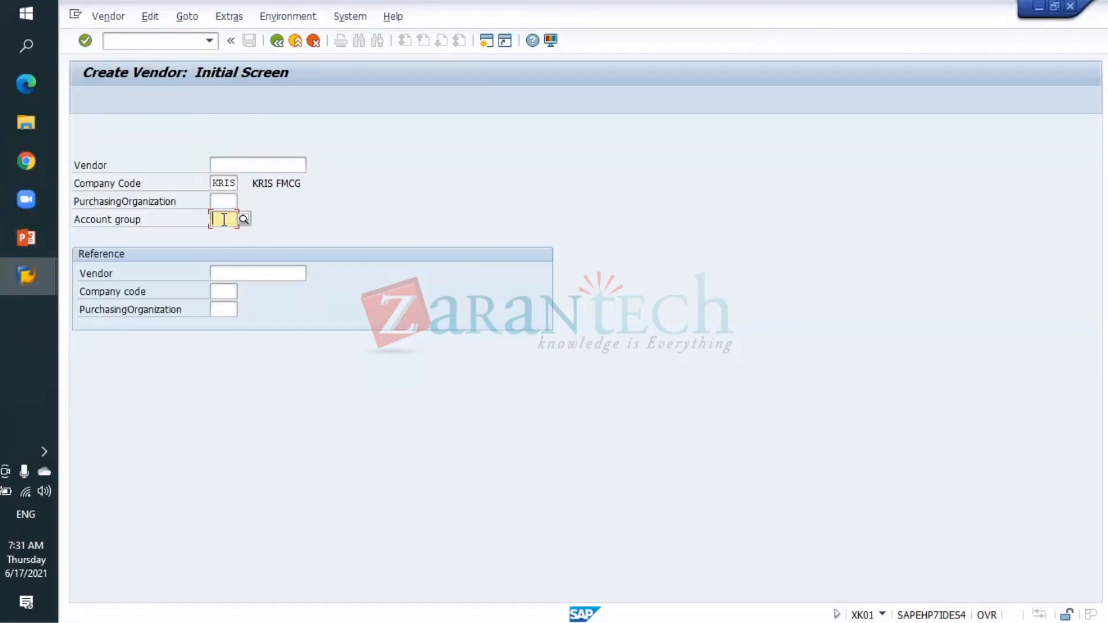
text(KRIS)
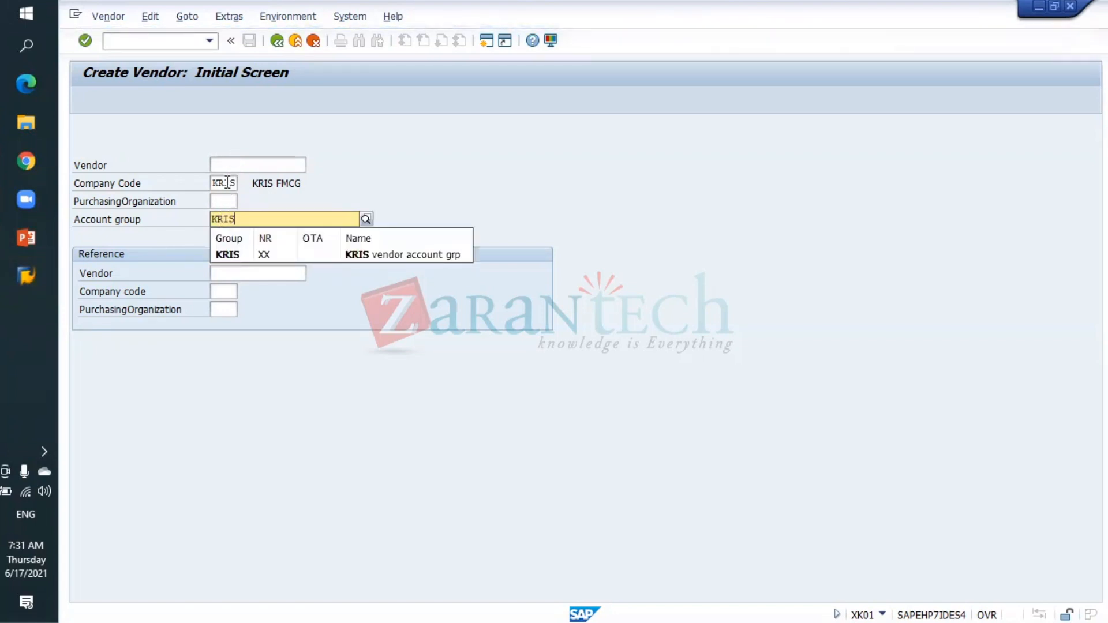
click(234, 252)
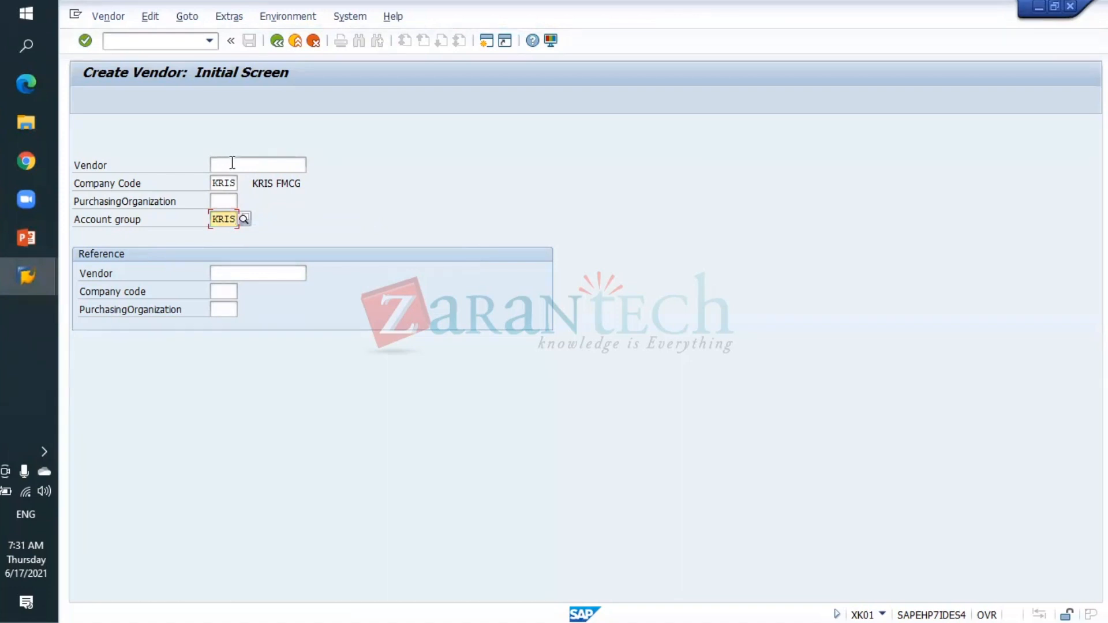
- Try to proceed with KRIS-VEND1 as the vendor on the Create Vendor initial screen
click(232, 164)
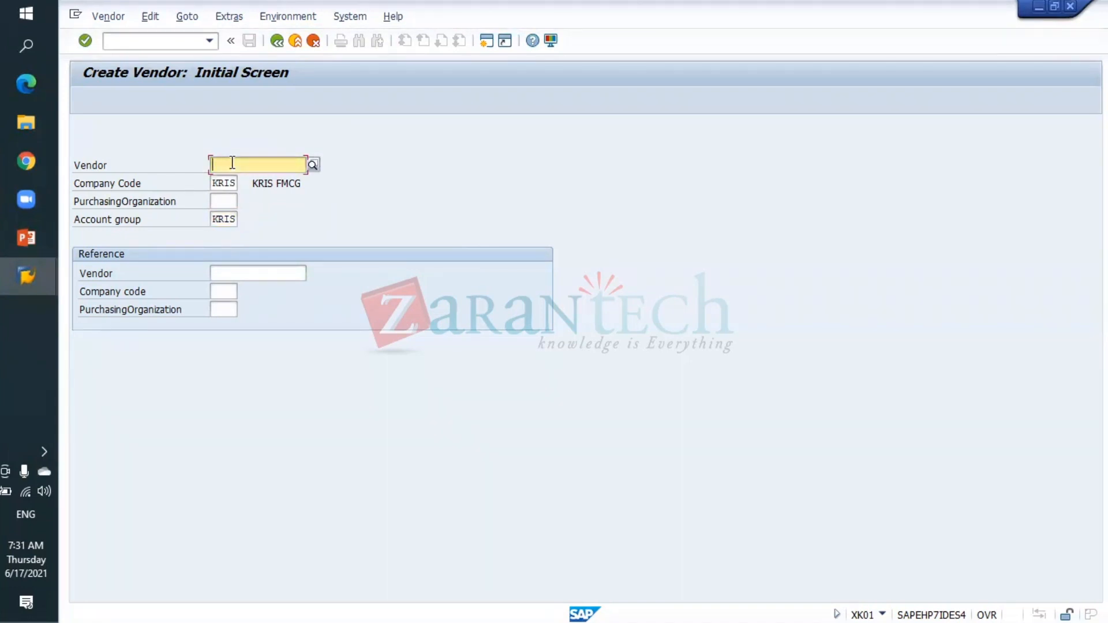
text(KRIS-VEND1)
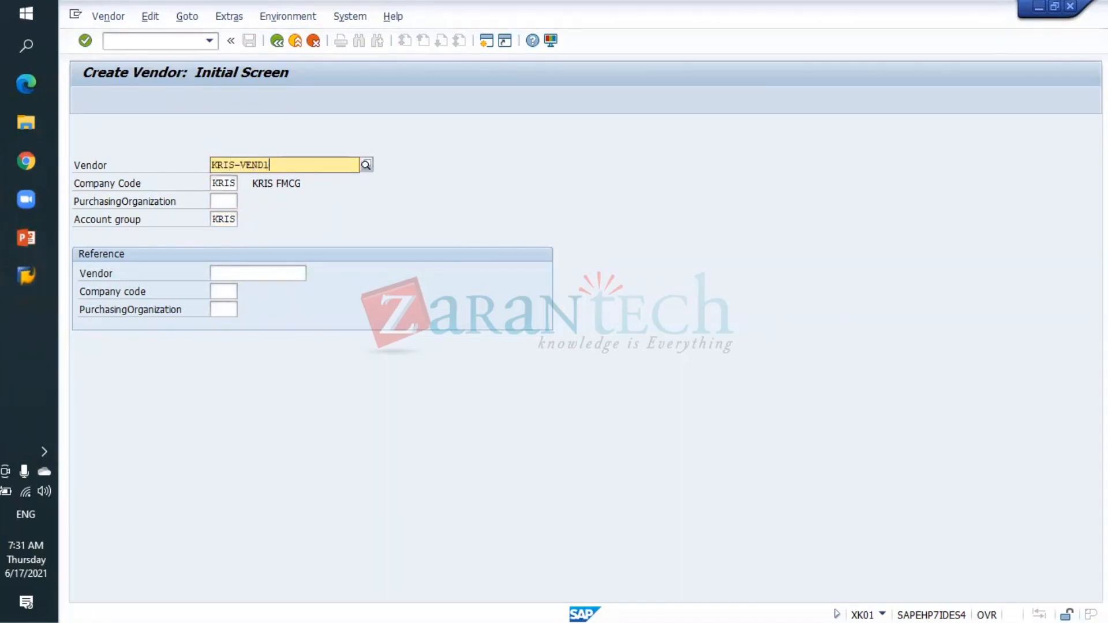
key(Return)
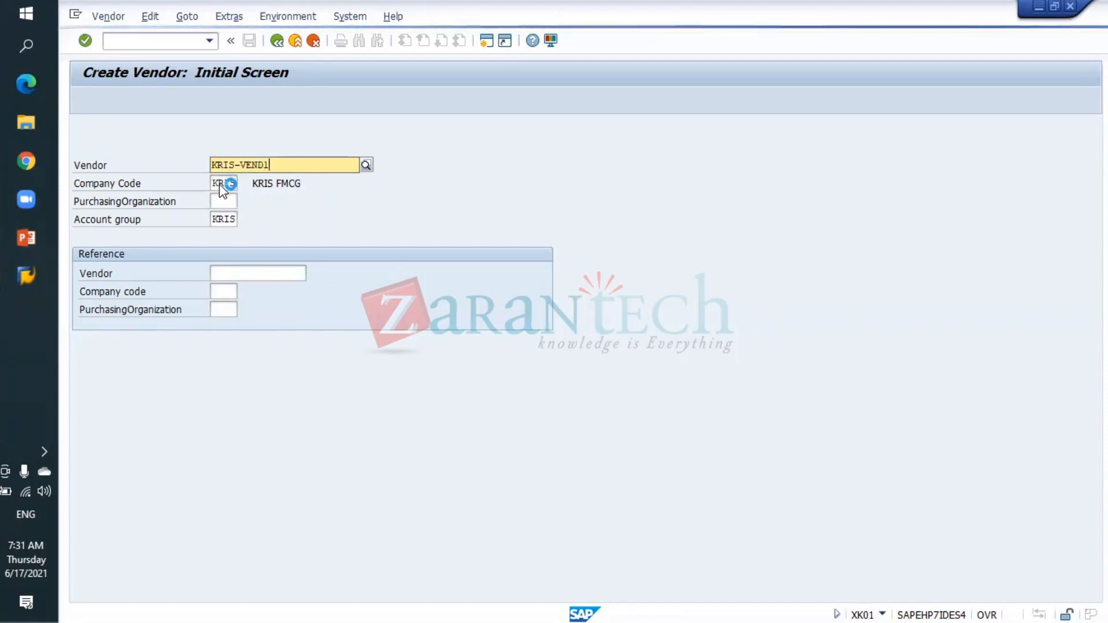
- Close the spare SAP Easy Access session and return to the Create Vendor session
mouse_move(26, 278)
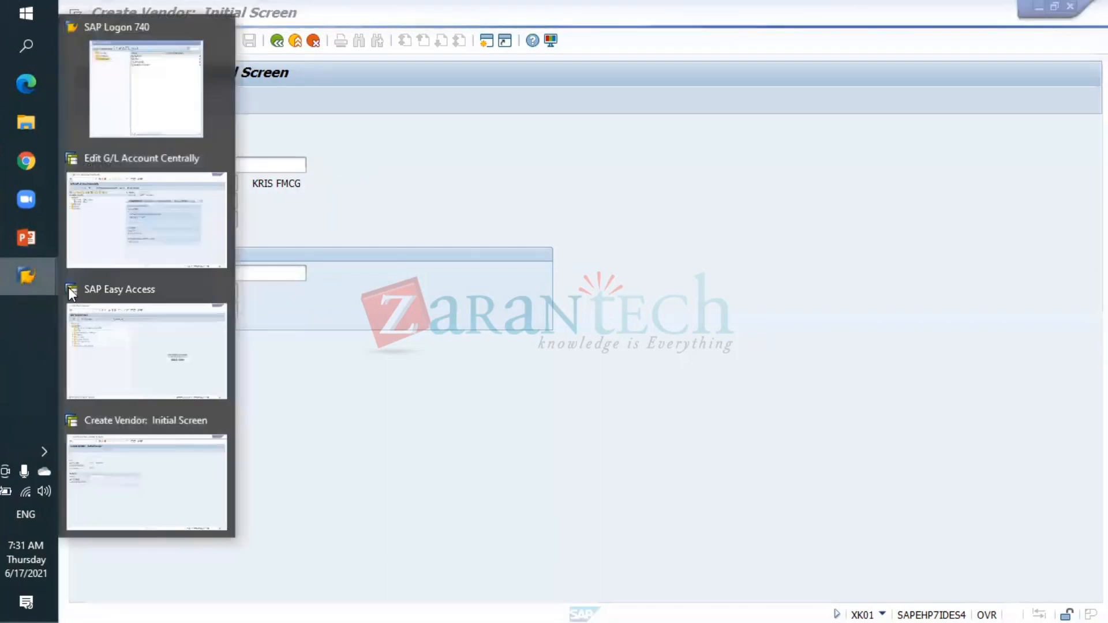
click(118, 348)
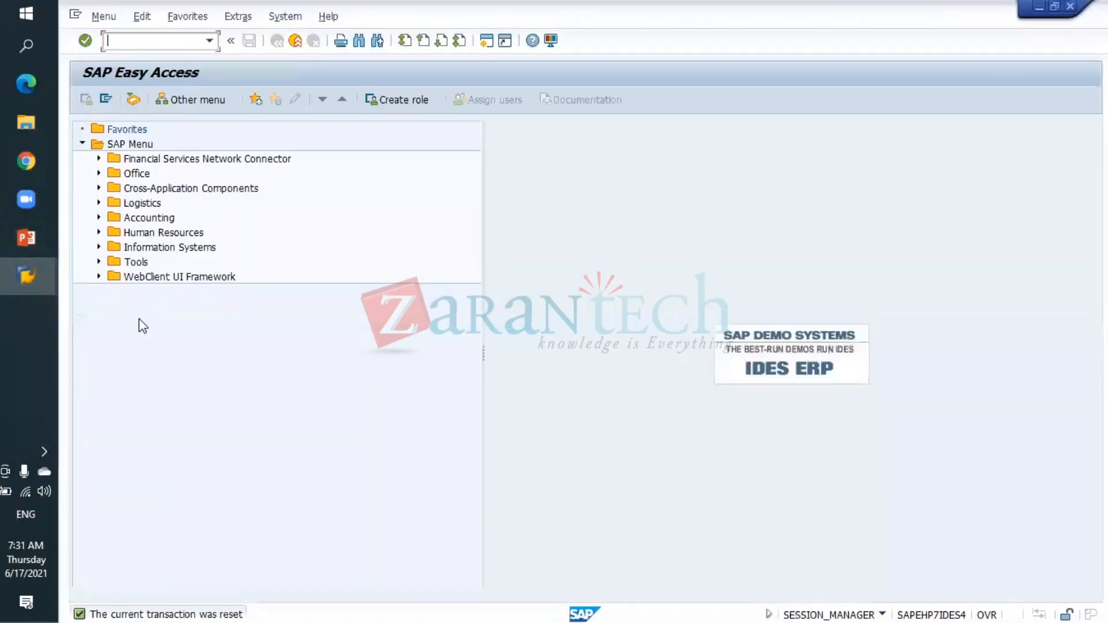
click(1071, 8)
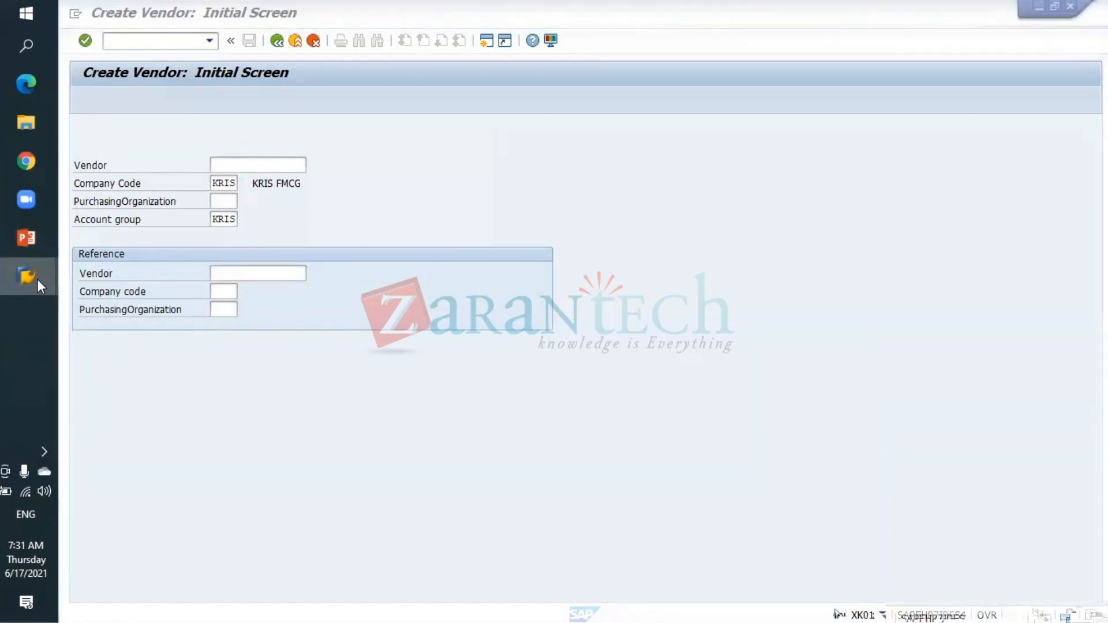
mouse_move(37, 279)
click(196, 426)
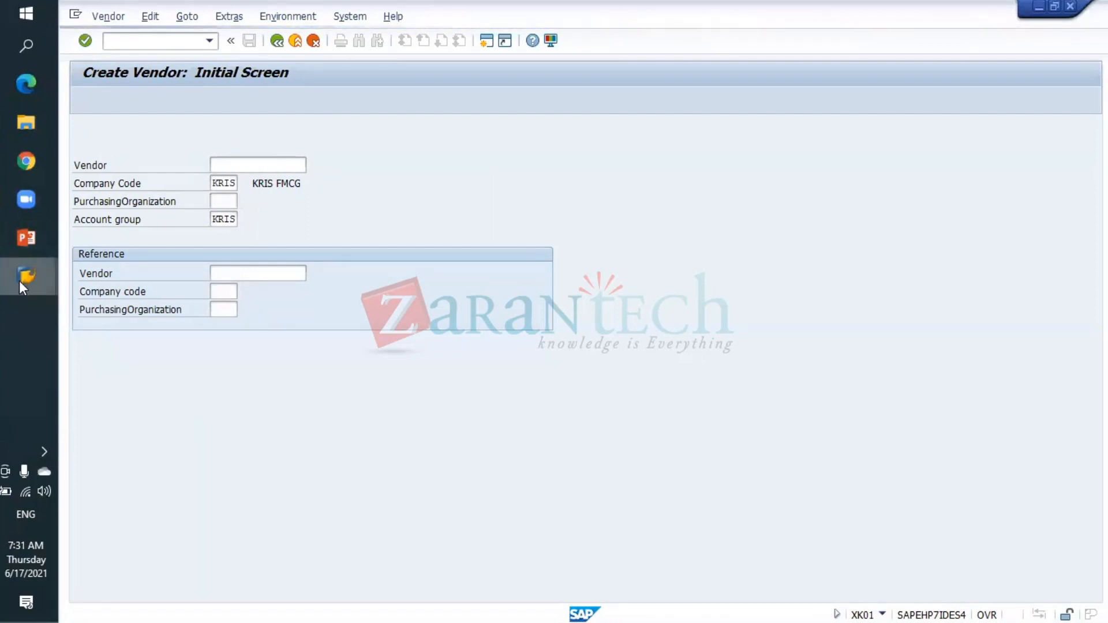
- Switch to the Edit G/L Account Centrally window and copy liability account 20000 Capital to new account 20004 in company code KRIS
mouse_move(19, 281)
click(141, 278)
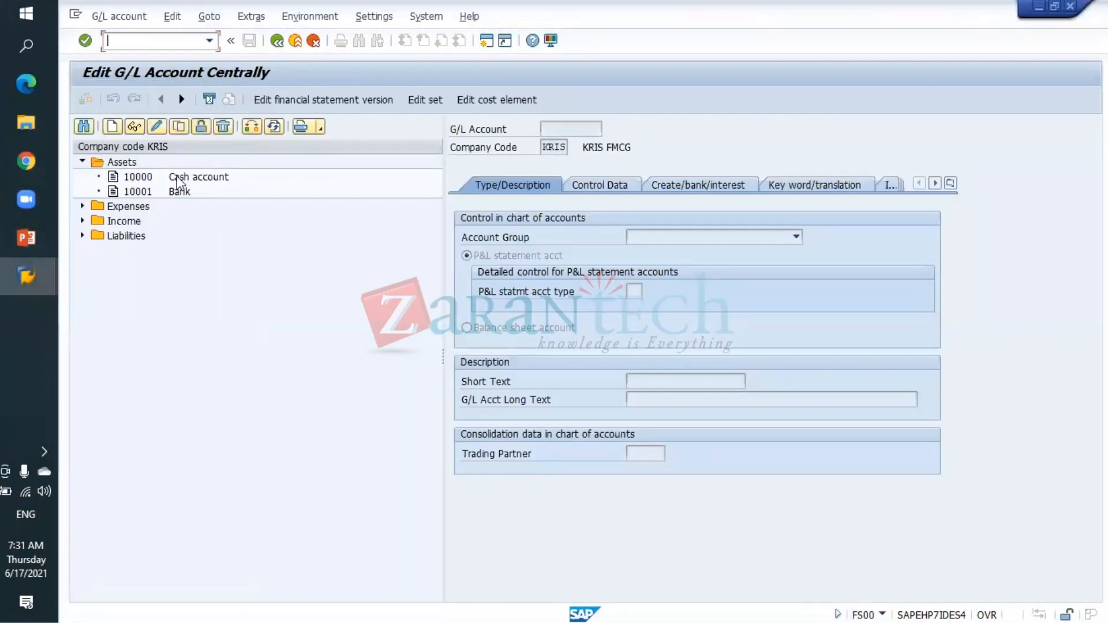
click(82, 235)
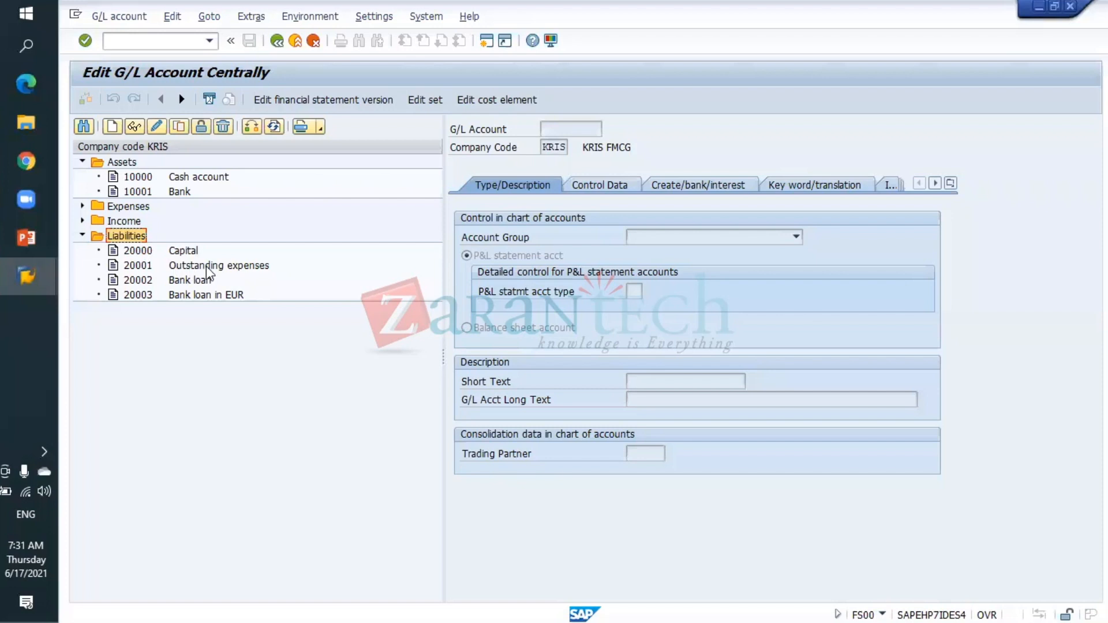
click(179, 252)
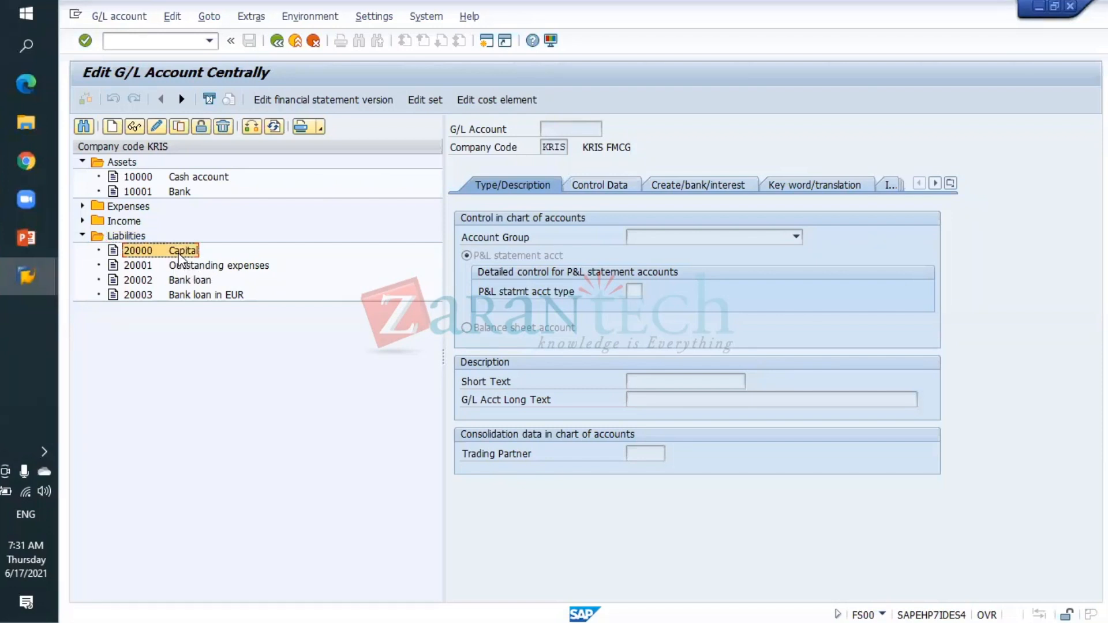
click(179, 126)
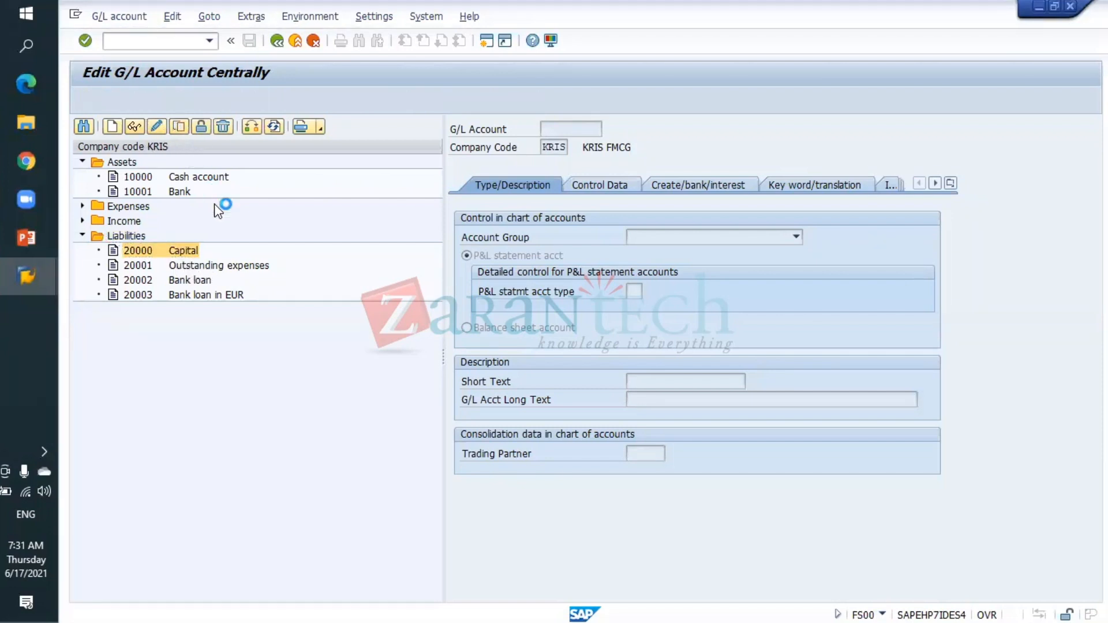
text(2000)
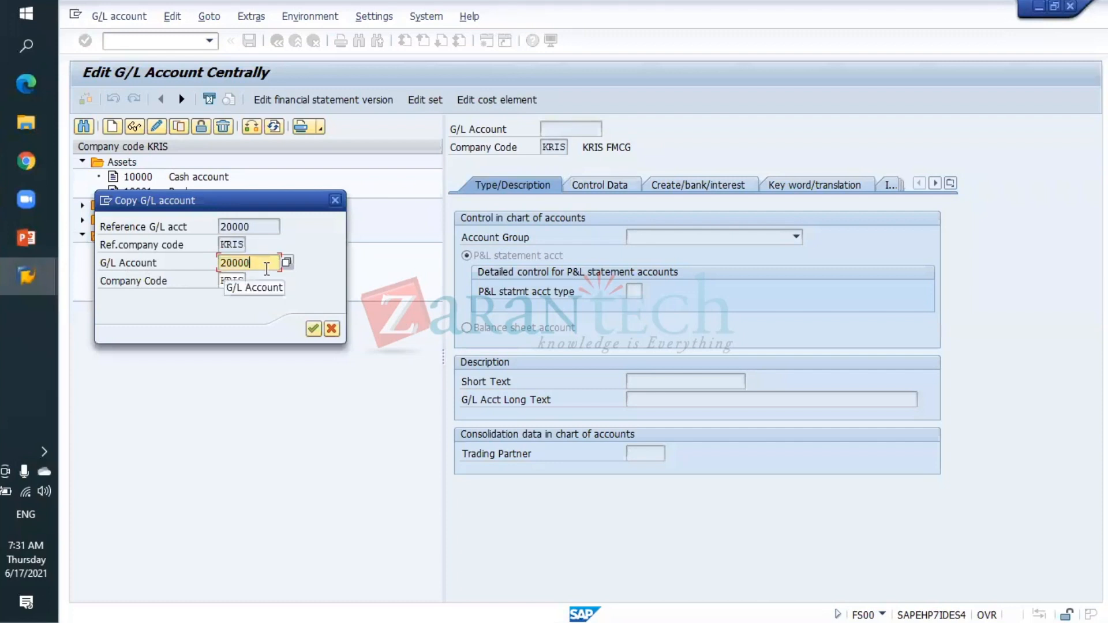
text(4)
key(Return)
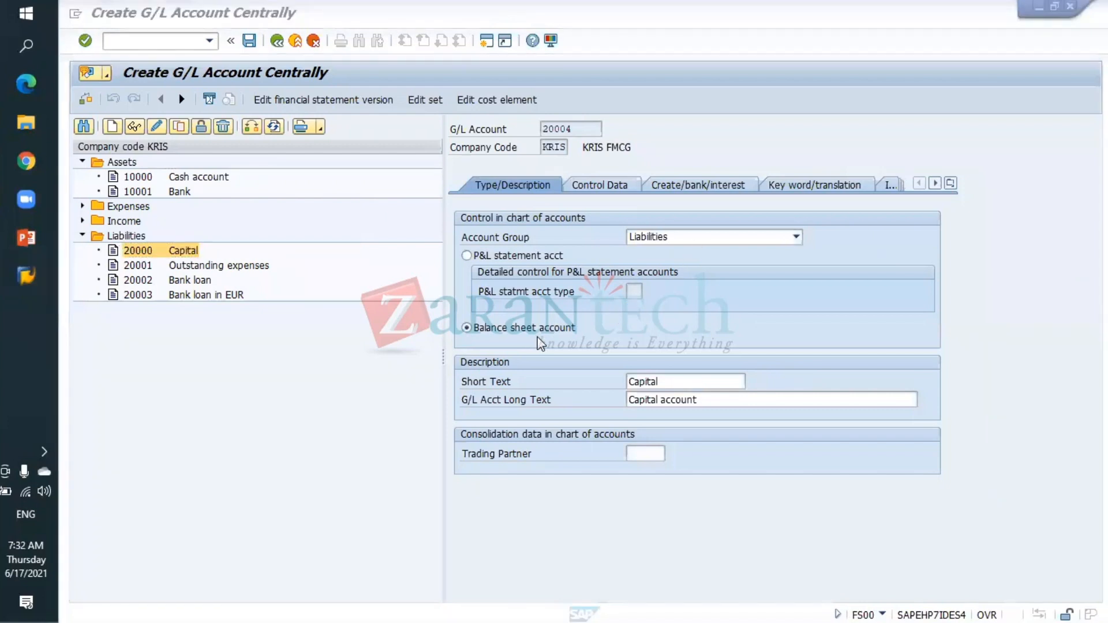
- Set both the short text and the long text of G/L account 20004 to Domestic vendors
click(607, 387)
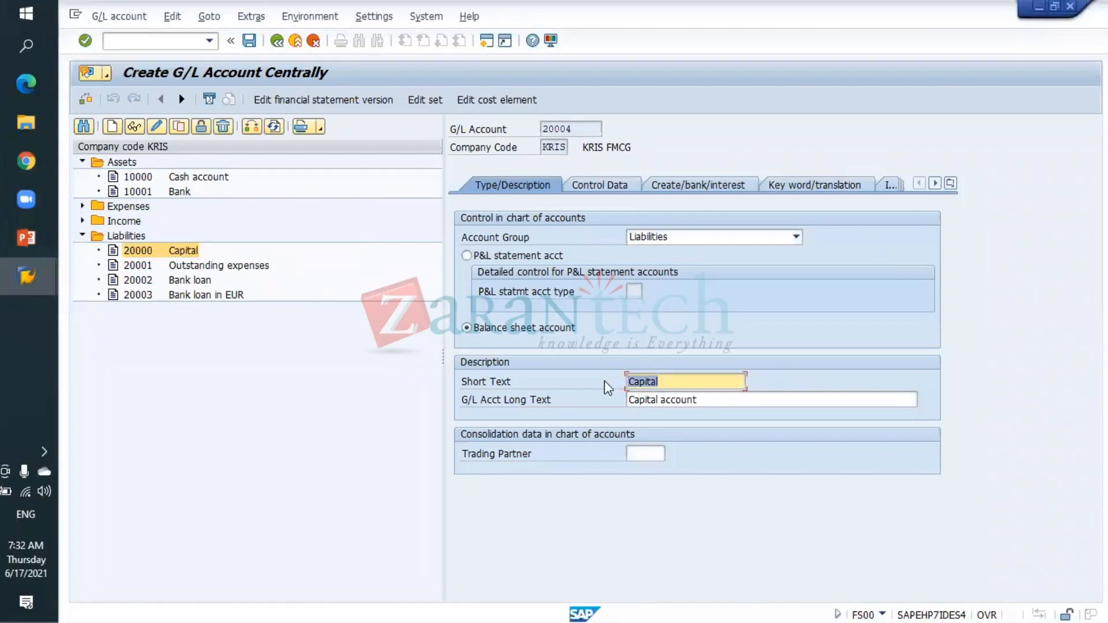
text(Domestic bendor)
key(BackSpace)
key(BackSpace)
key(BackSpace)
key(BackSpace)
key(BackSpace)
key(BackSpace)
text(vendor)
drag(722, 381, 620, 381)
key(Tab)
key(ctrl+v)
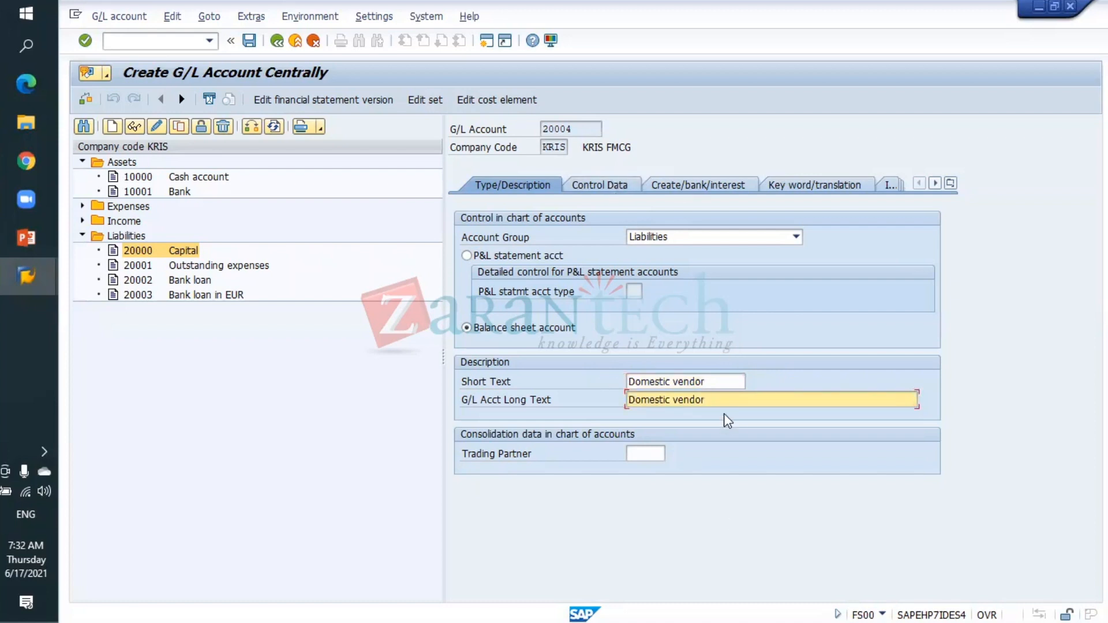
click(719, 383)
text(s)
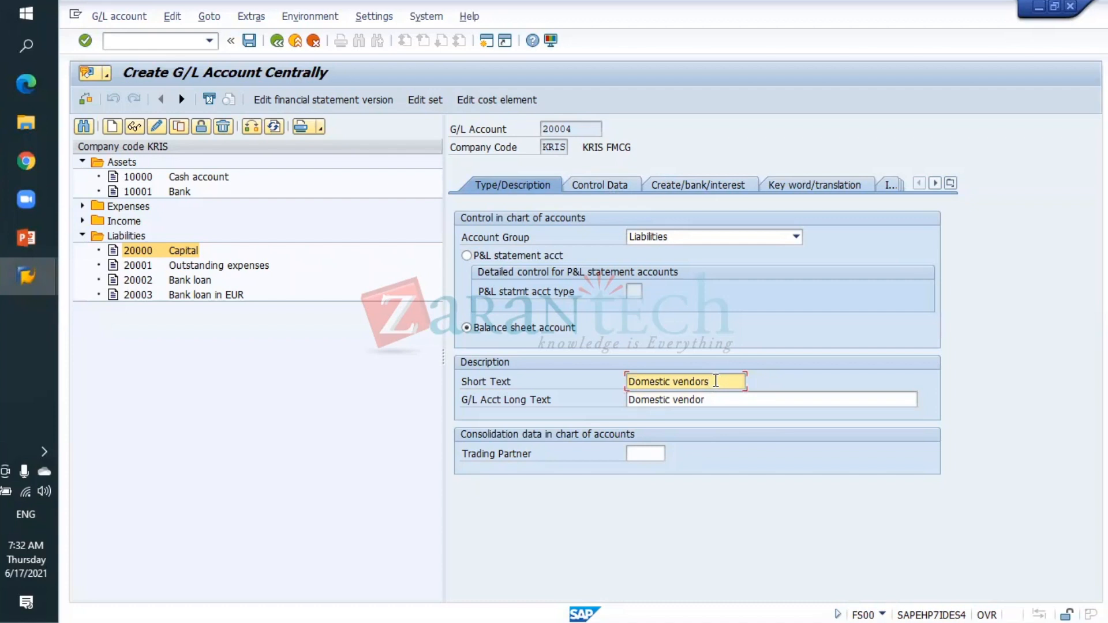
click(717, 398)
text(s)
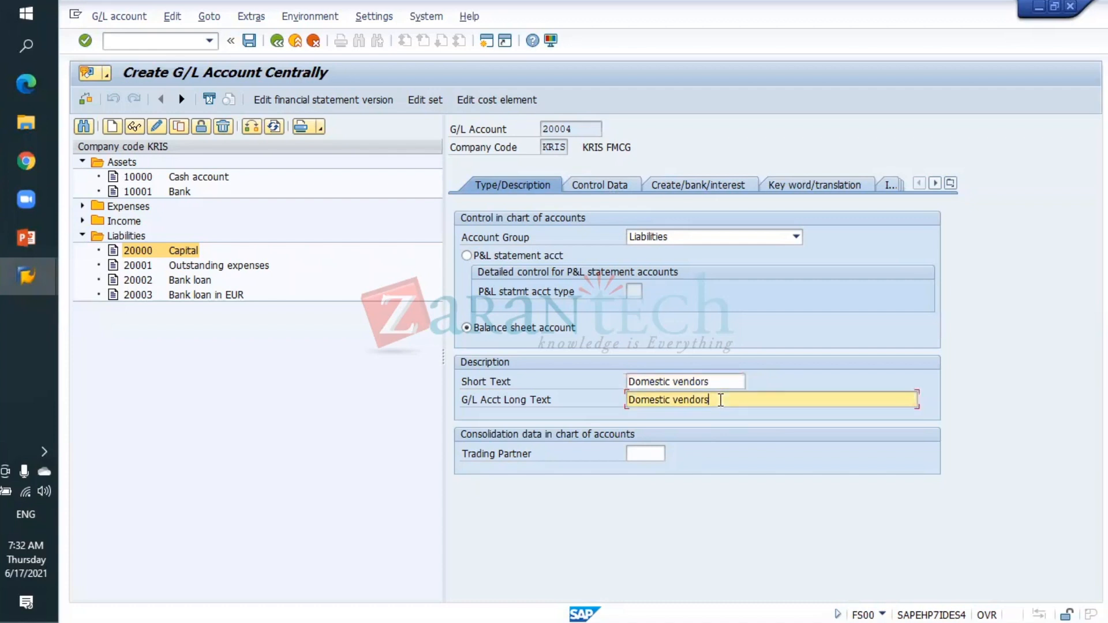
- In the control data of account 20004, set the reconciliation account type to Vendors and clear Only balances in local crcy
click(603, 185)
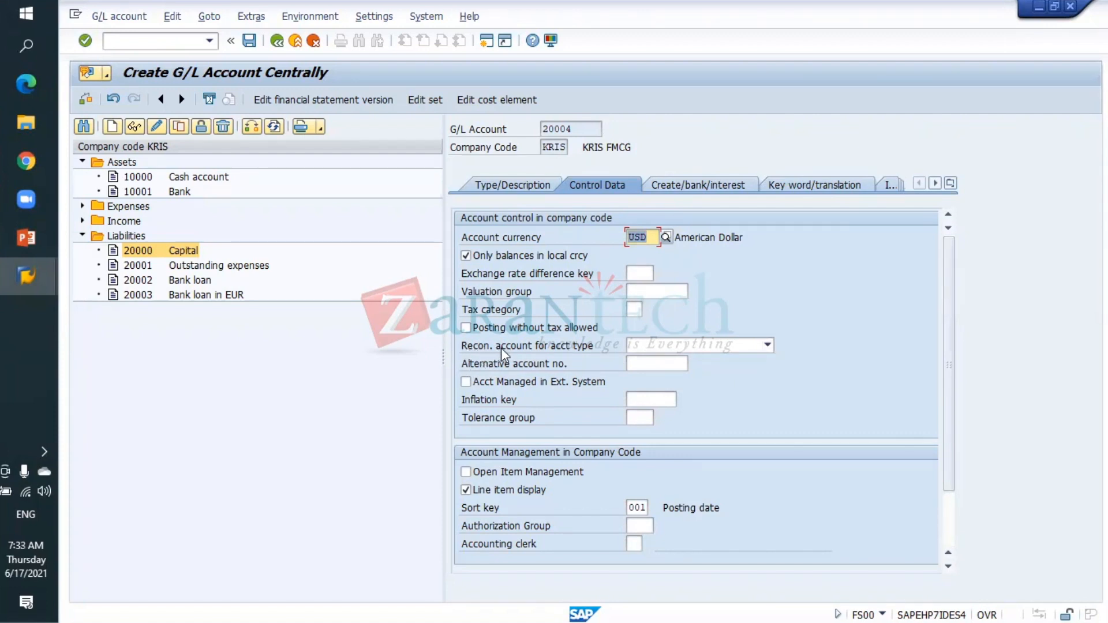
click(645, 344)
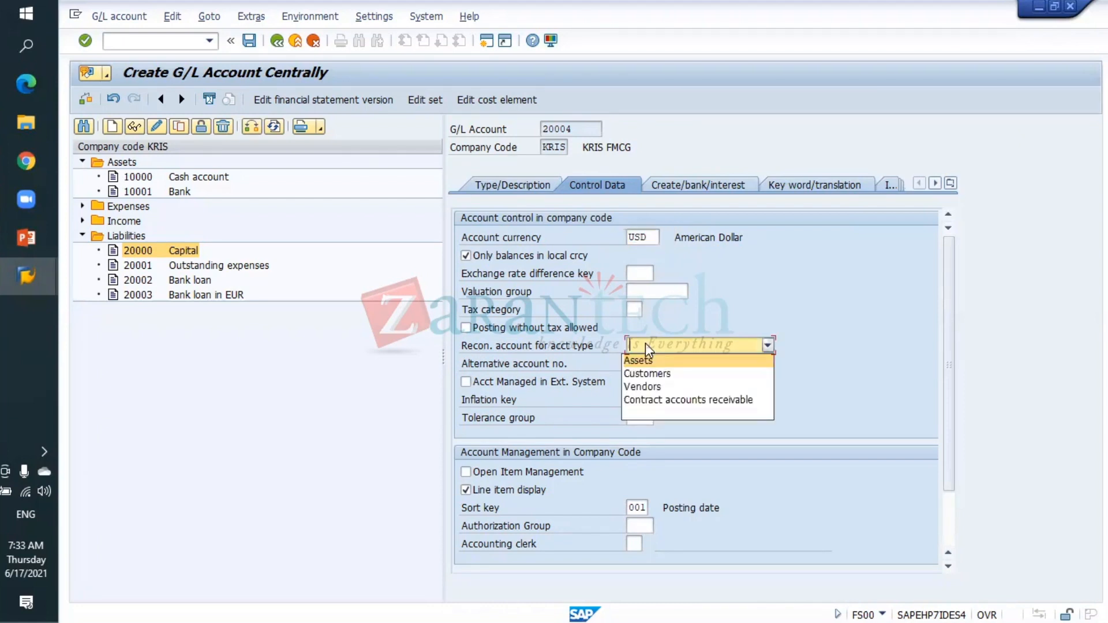
click(655, 386)
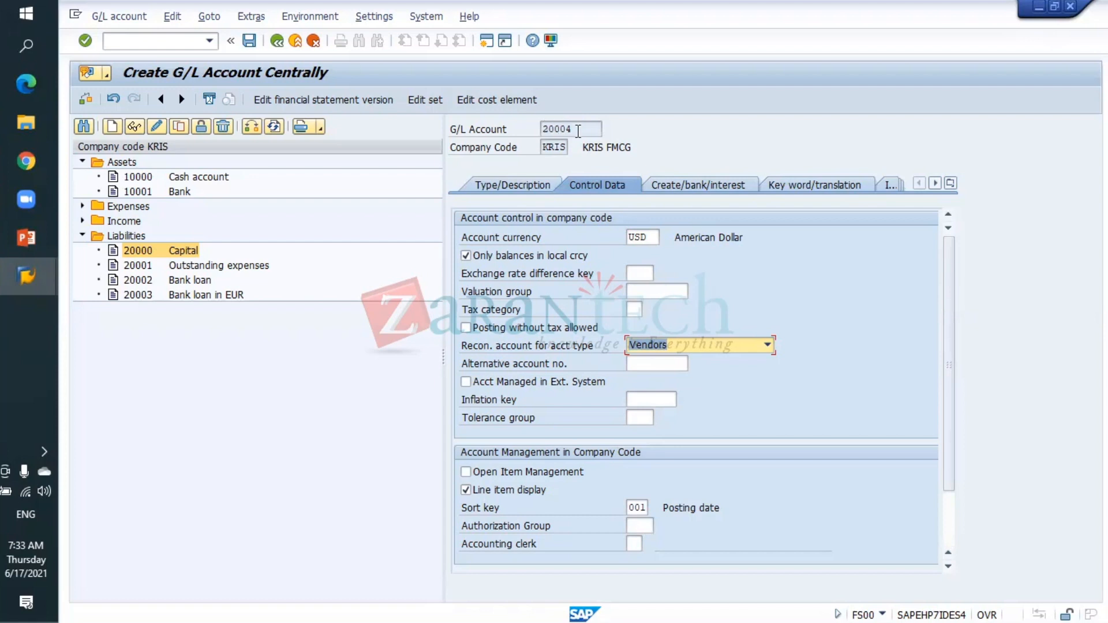
drag(577, 131, 535, 127)
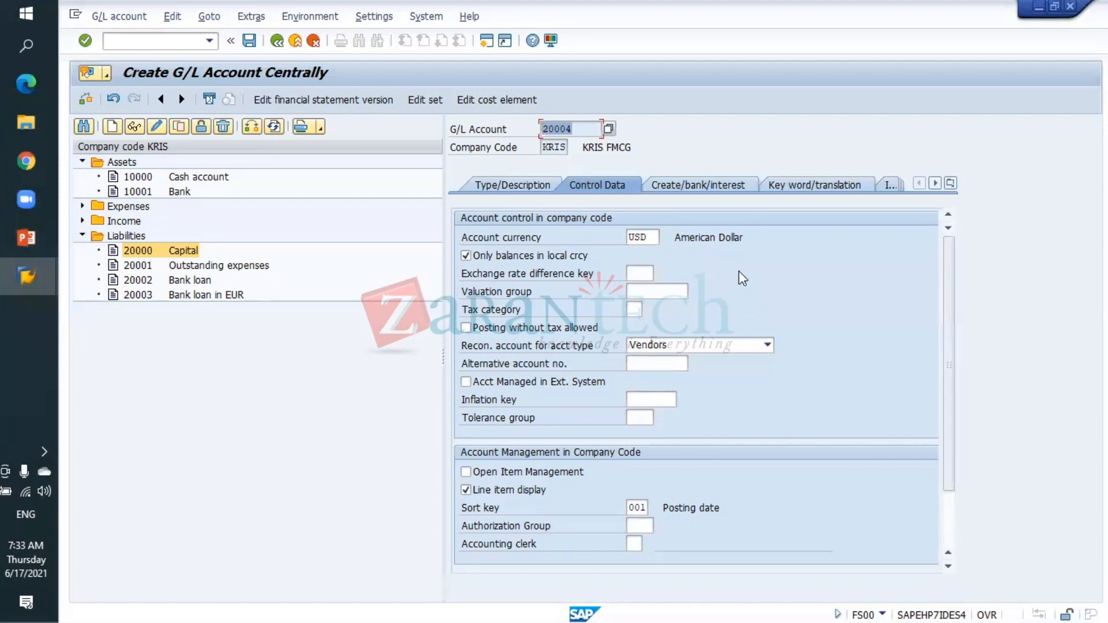
click(466, 255)
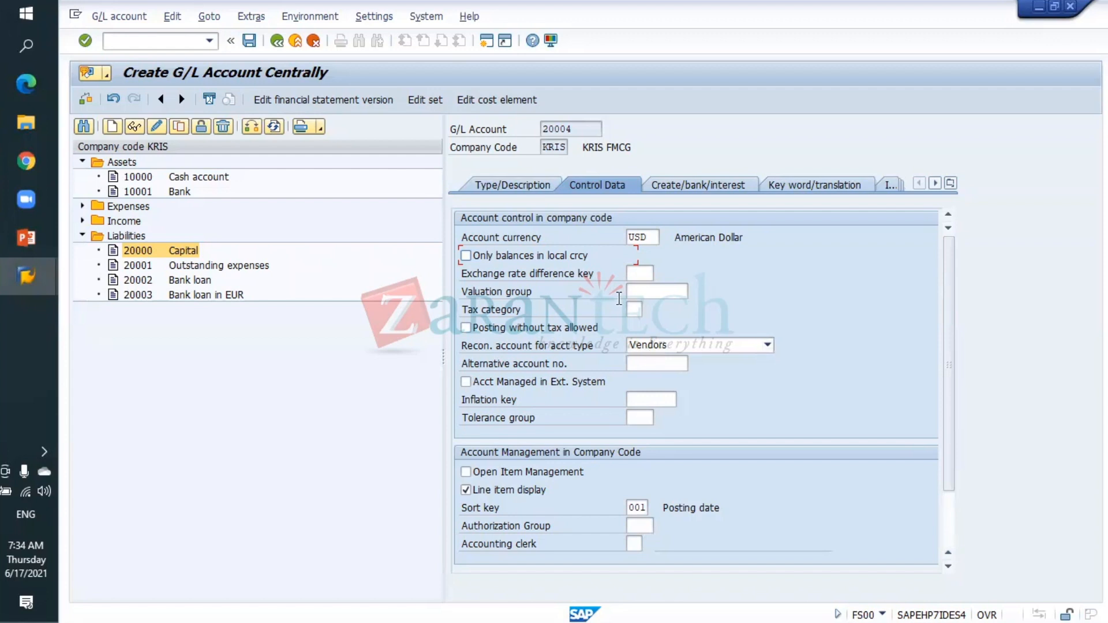
click(465, 472)
- Set the sort key of account 20004 to 012 Vendor number
click(640, 507)
click(656, 509)
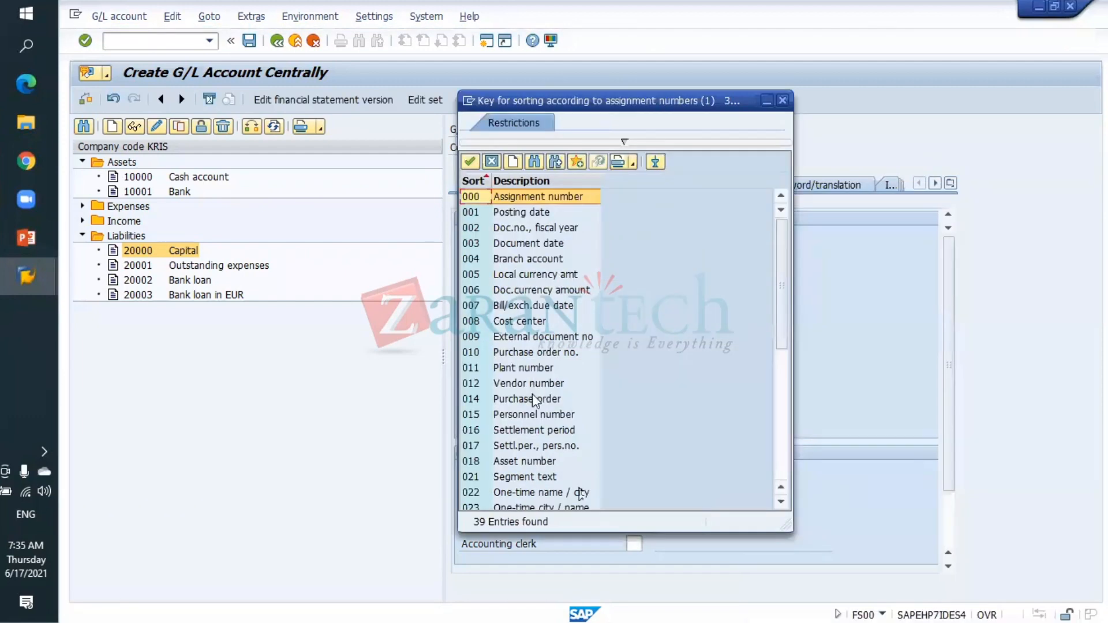
double_click(511, 384)
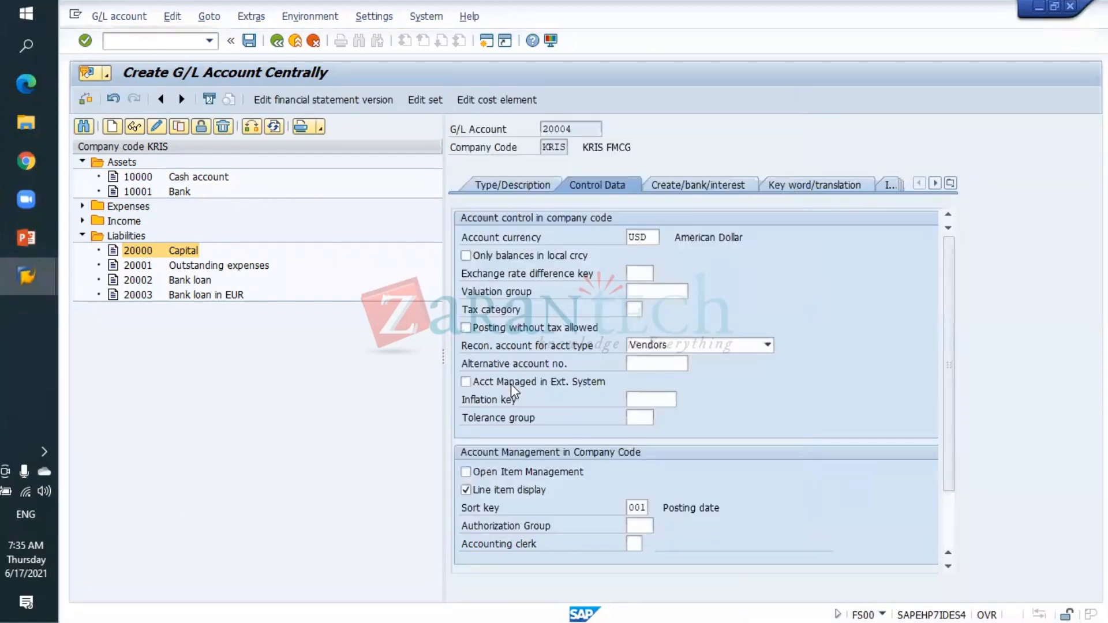
key(Return)
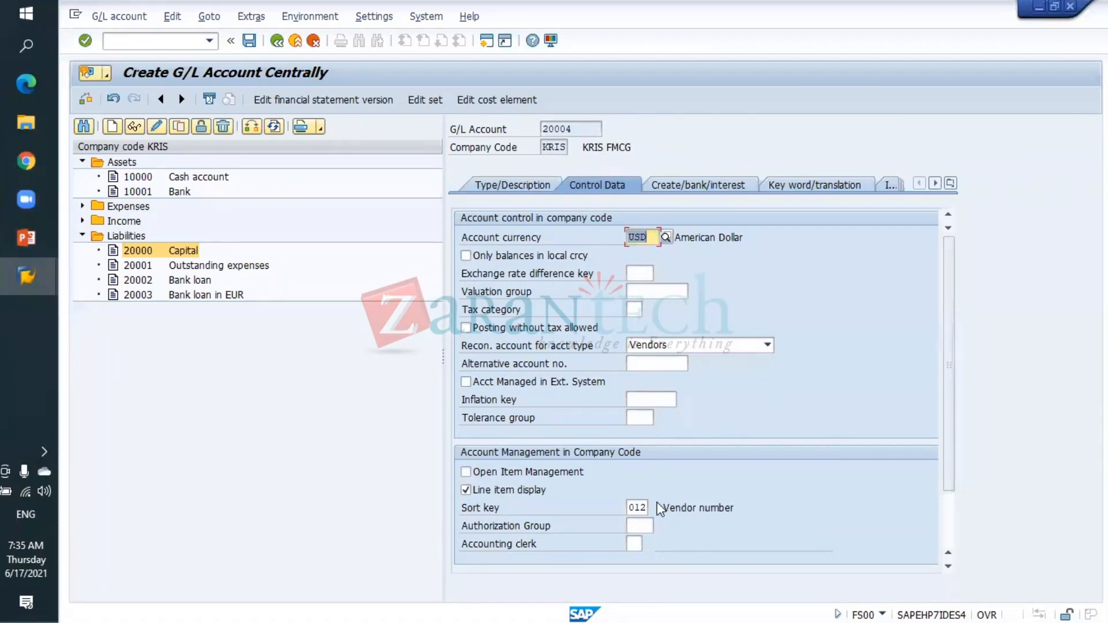
- Assign field status group G067 Reconciliation accounts to G/L account 20004 and save the account
click(676, 179)
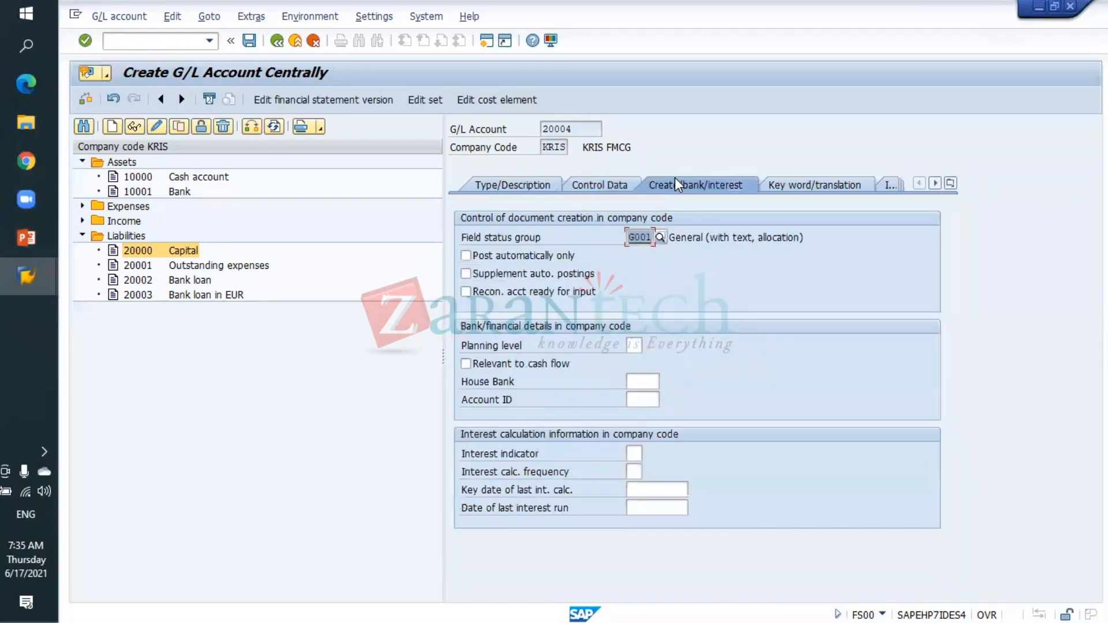
click(659, 236)
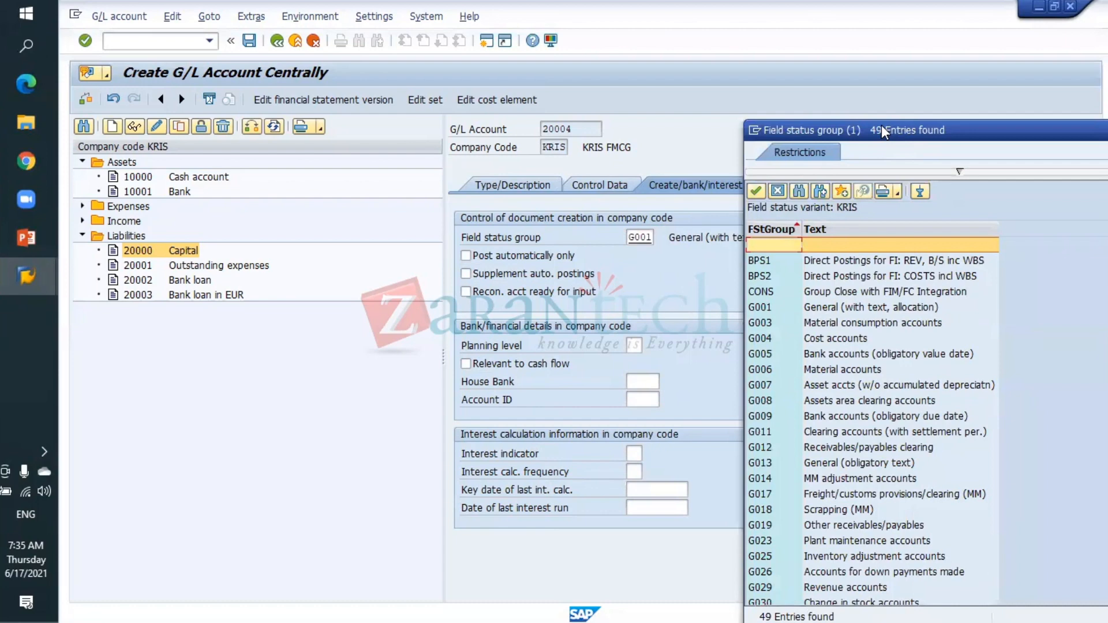
drag(881, 124, 690, 119)
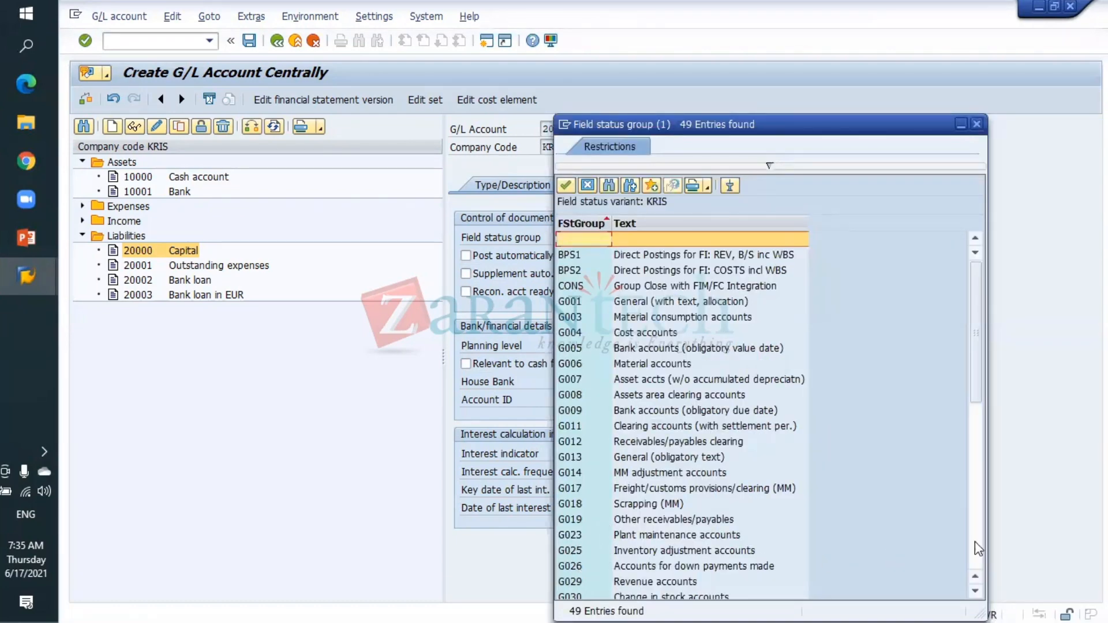
scroll(684, 510, down, 5)
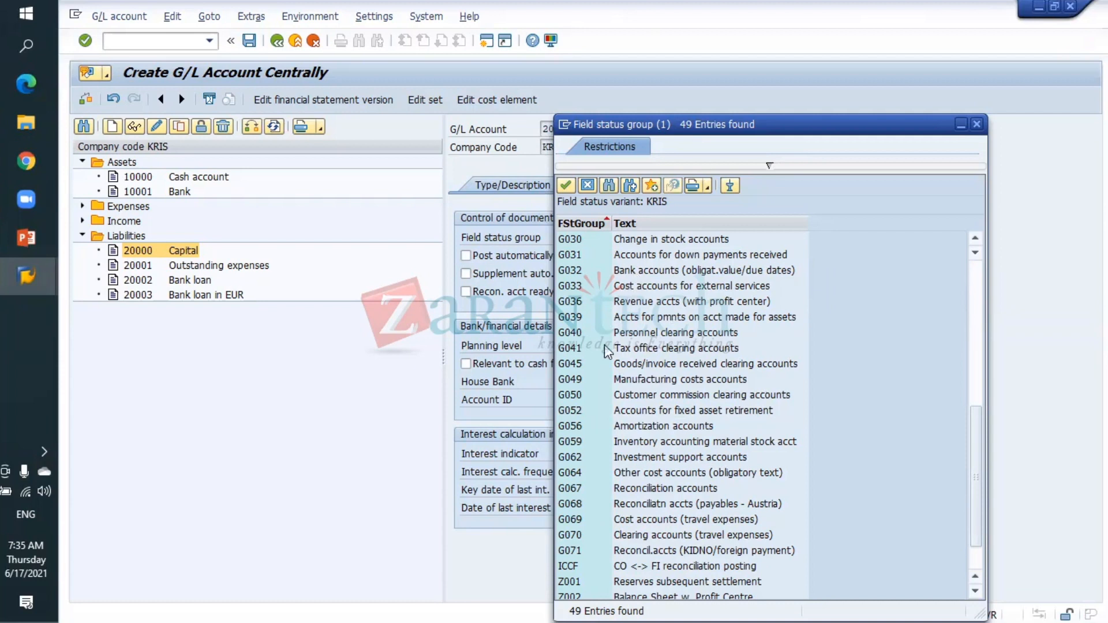
click(577, 488)
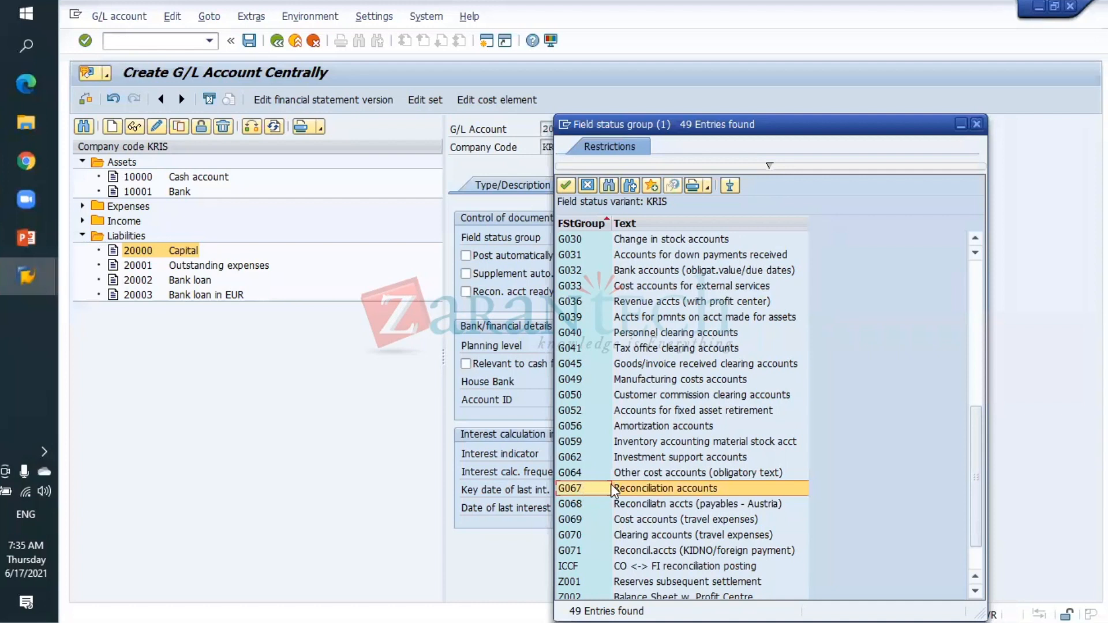
double_click(634, 487)
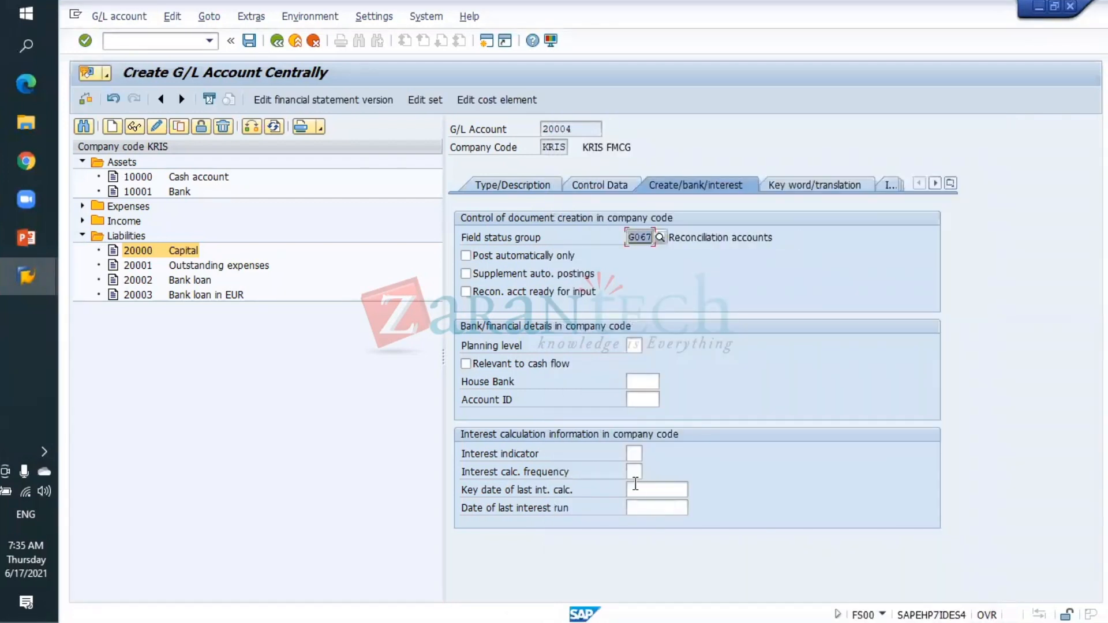
click(248, 42)
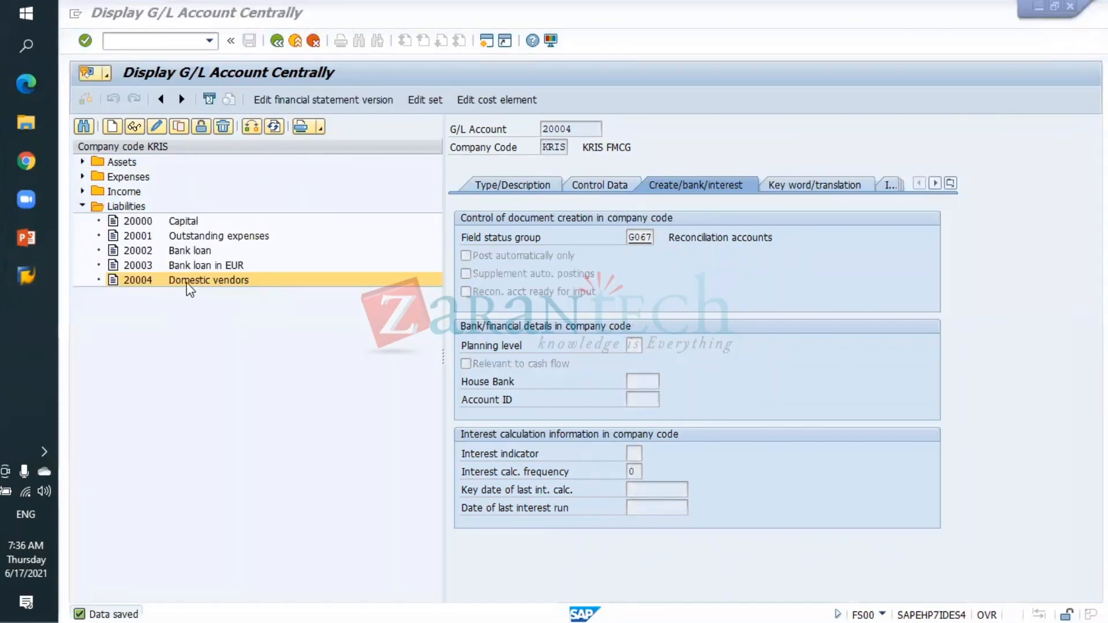
- Switch to the Create Vendor window and proceed to the address data for vendor KRIS-VEND1 in company code KRIS with account group KRIS
mouse_move(30, 276)
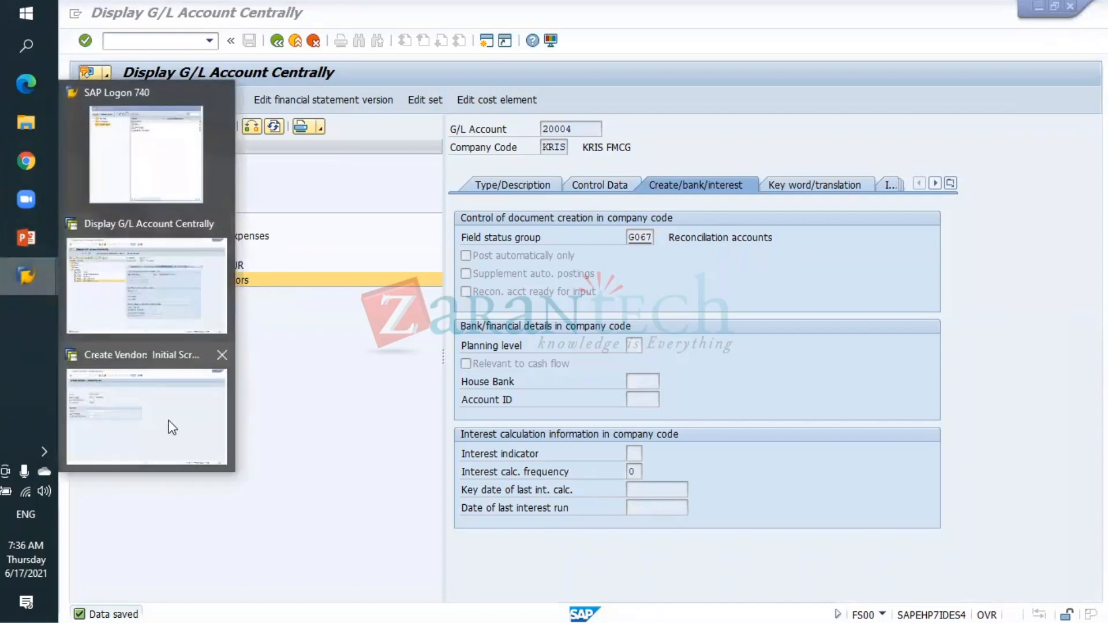
click(183, 429)
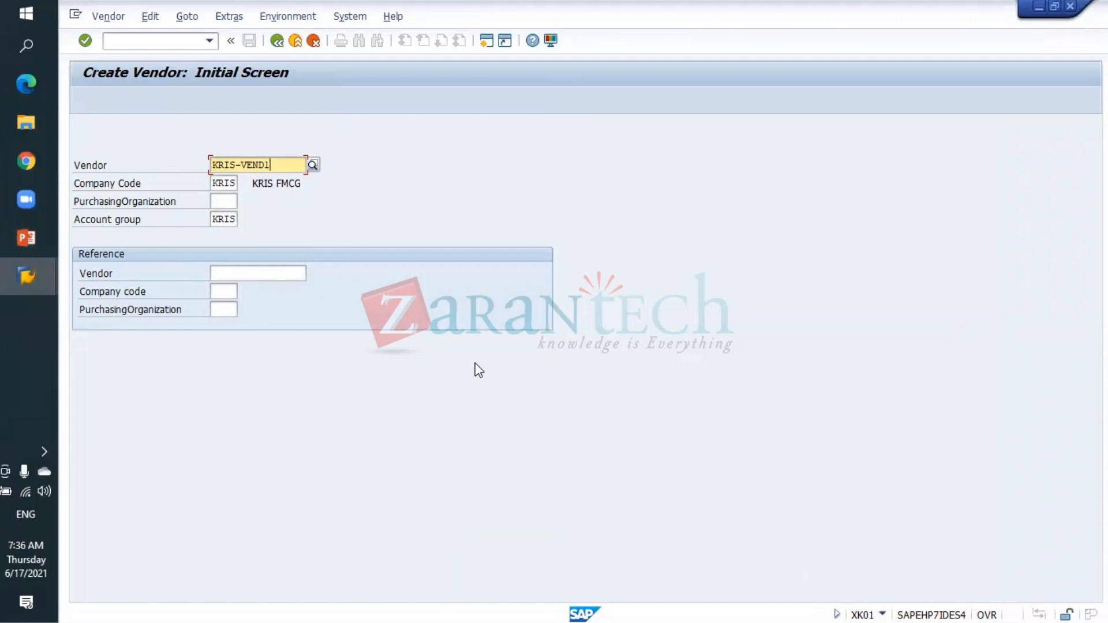
click(221, 218)
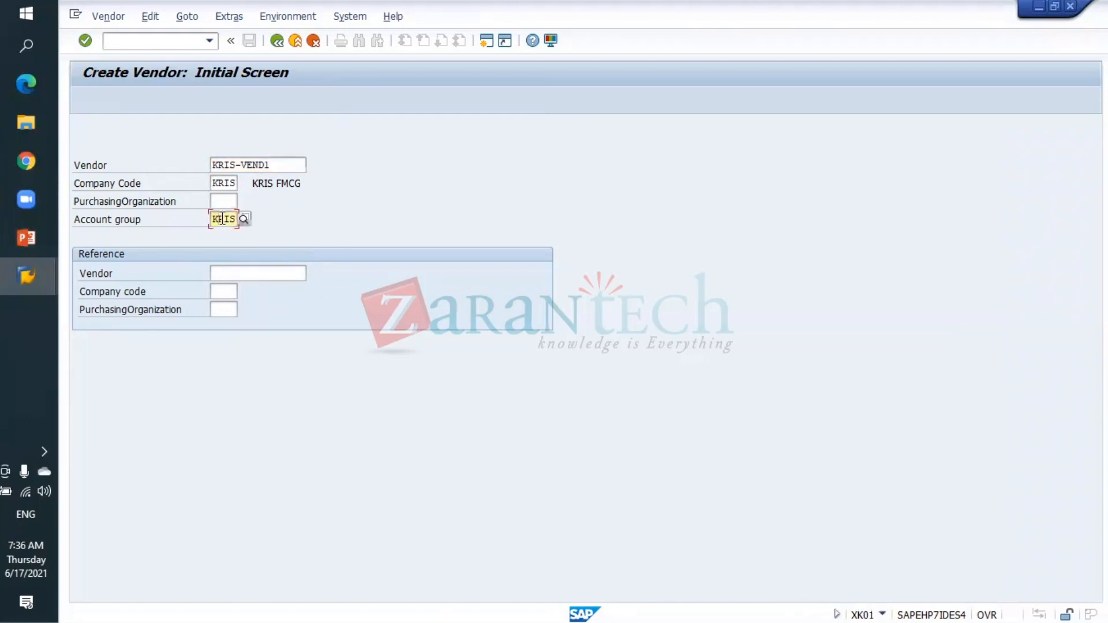
drag(277, 164, 208, 163)
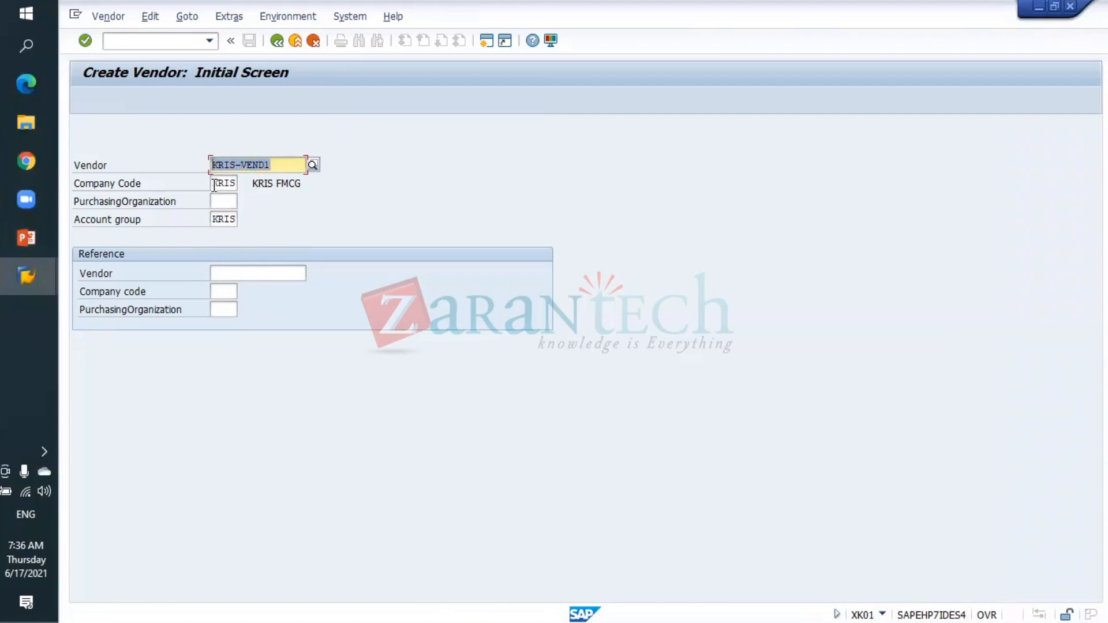
click(214, 184)
click(225, 219)
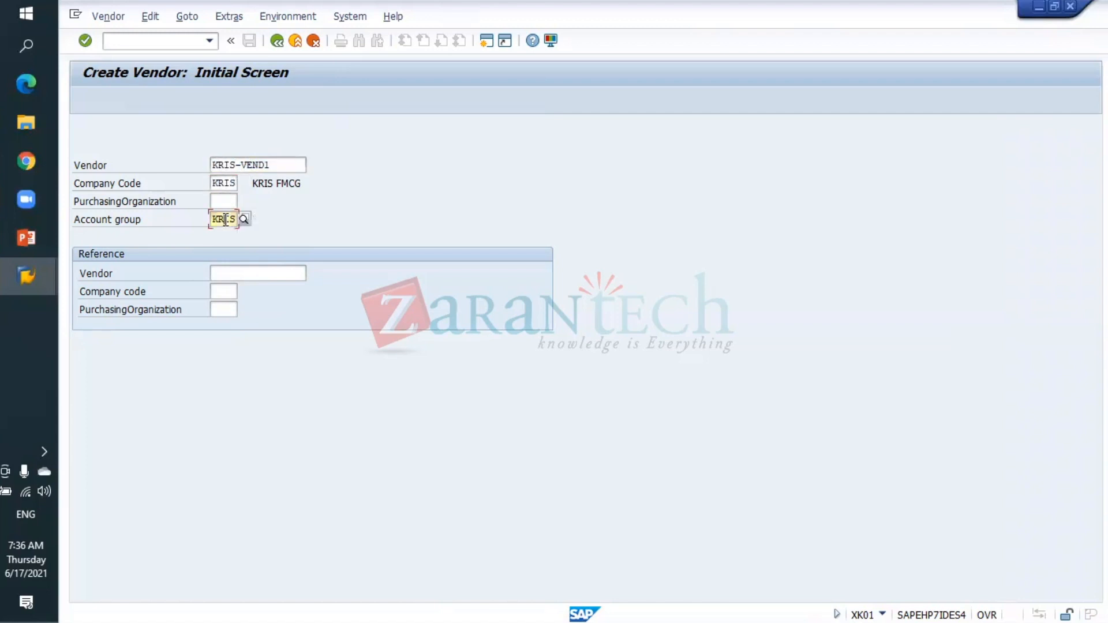
key(Return)
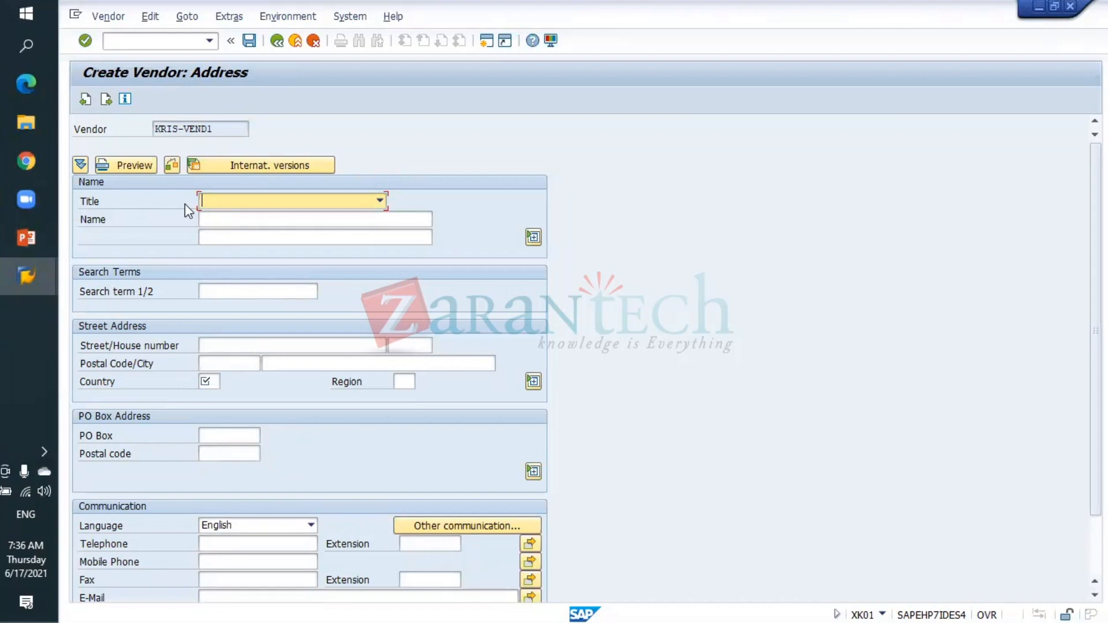
- Set the vendor's title to Company and copy the vendor ID KRIS-VEND1 into the name
click(215, 203)
click(222, 215)
drag(223, 127, 122, 129)
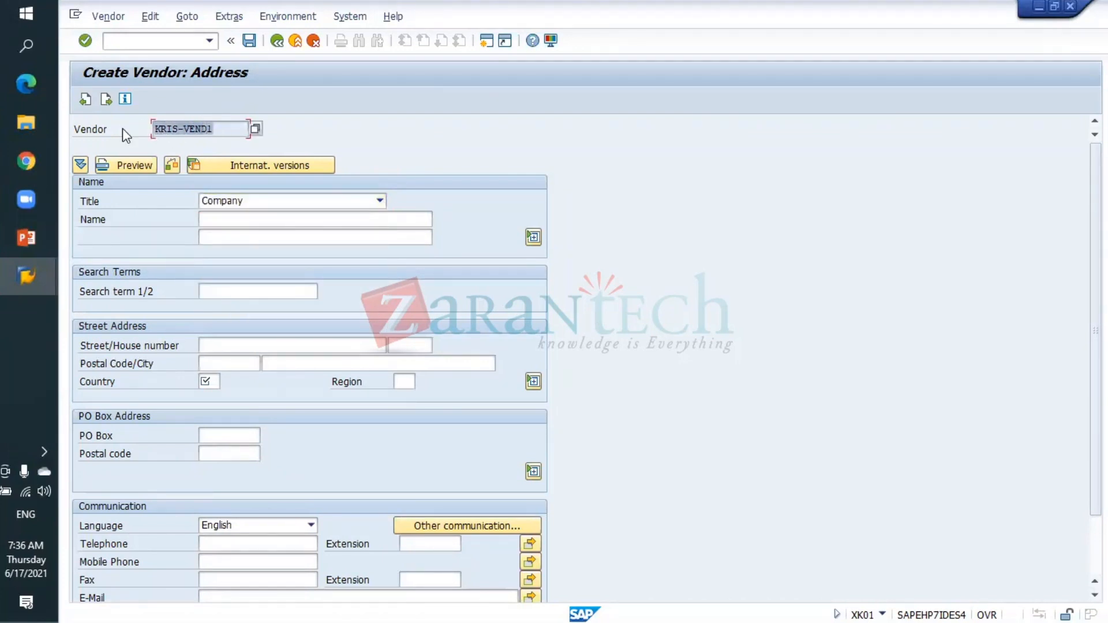
key(ctrl+c)
click(241, 218)
key(ctrl+v)
drag(289, 218, 188, 218)
drag(220, 128, 129, 123)
drag(261, 218, 149, 222)
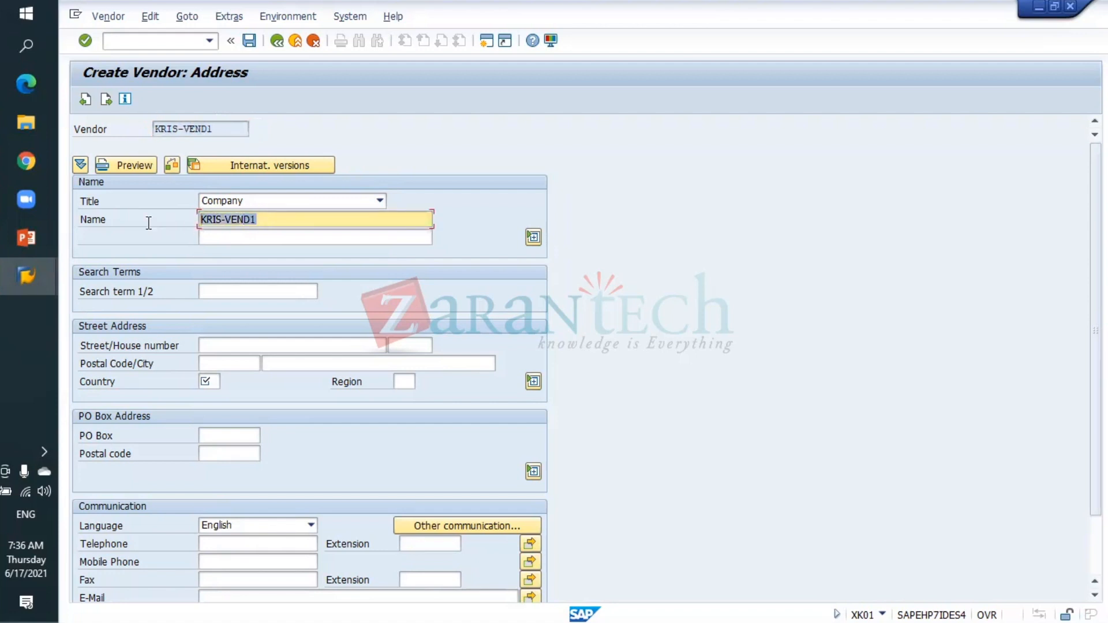
click(286, 235)
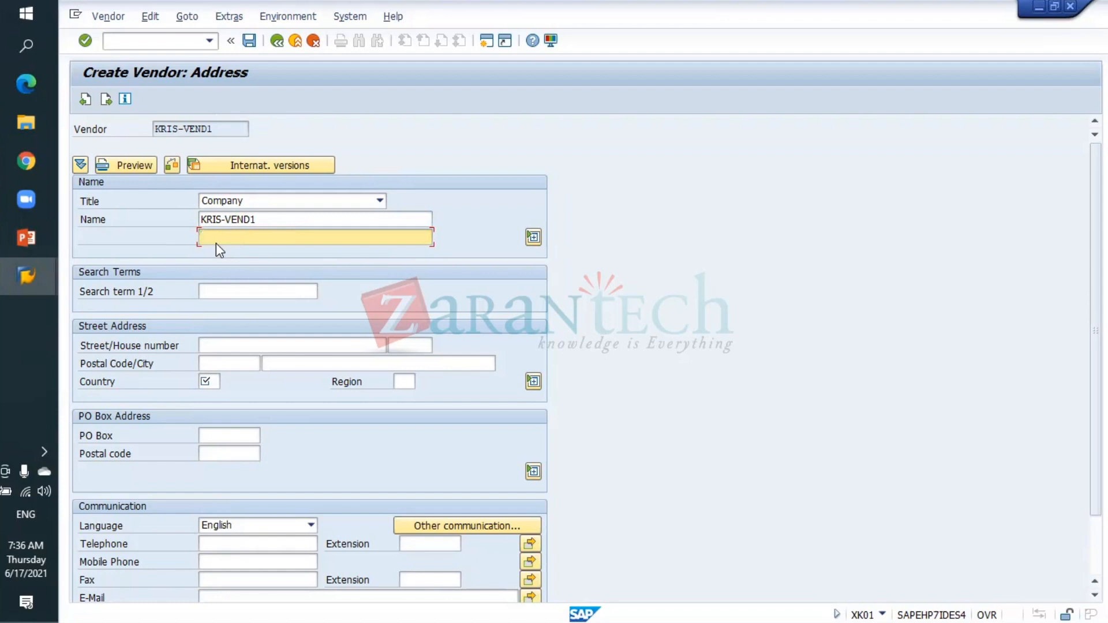
click(243, 218)
click(246, 235)
drag(271, 218, 185, 224)
key(ctrl+c)
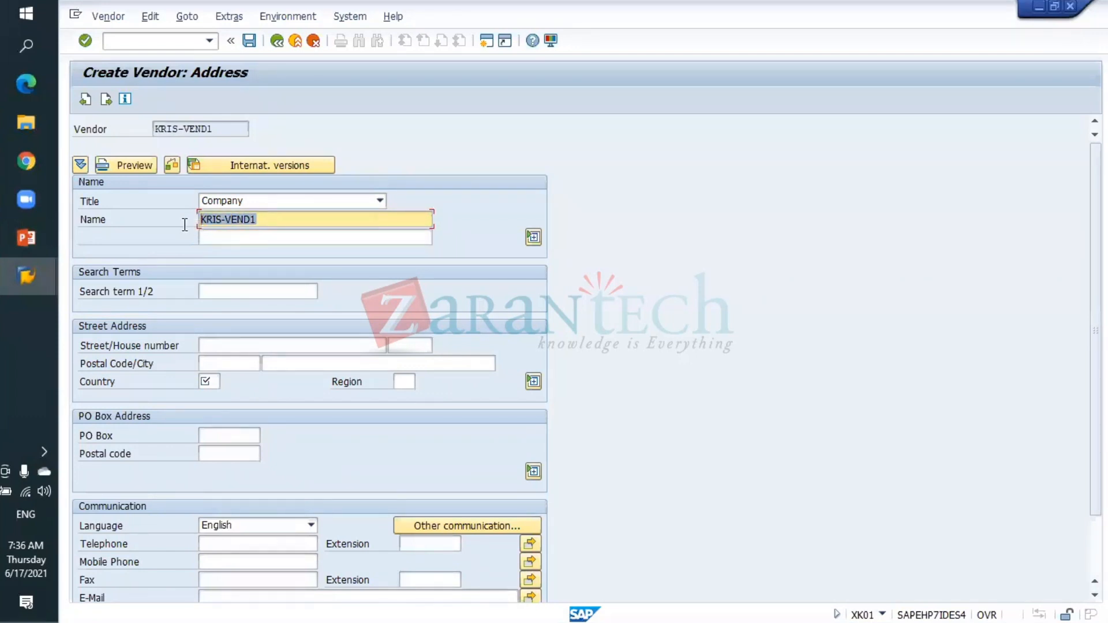
click(286, 238)
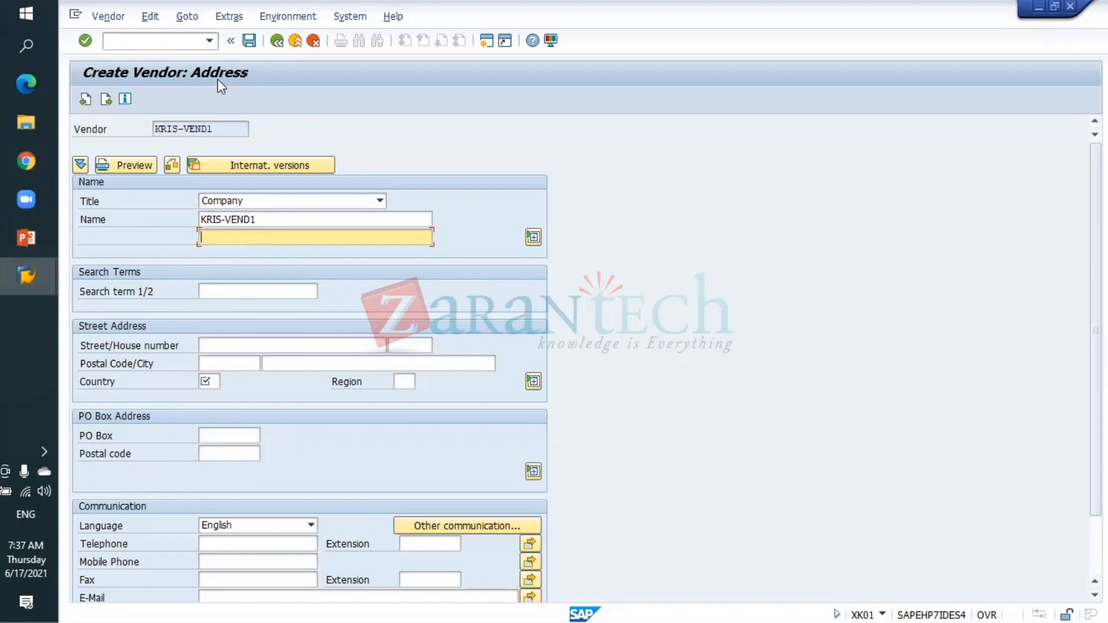
- Set the vendor's country to US and proceed past the control data to the payment transactions
click(209, 382)
text(US)
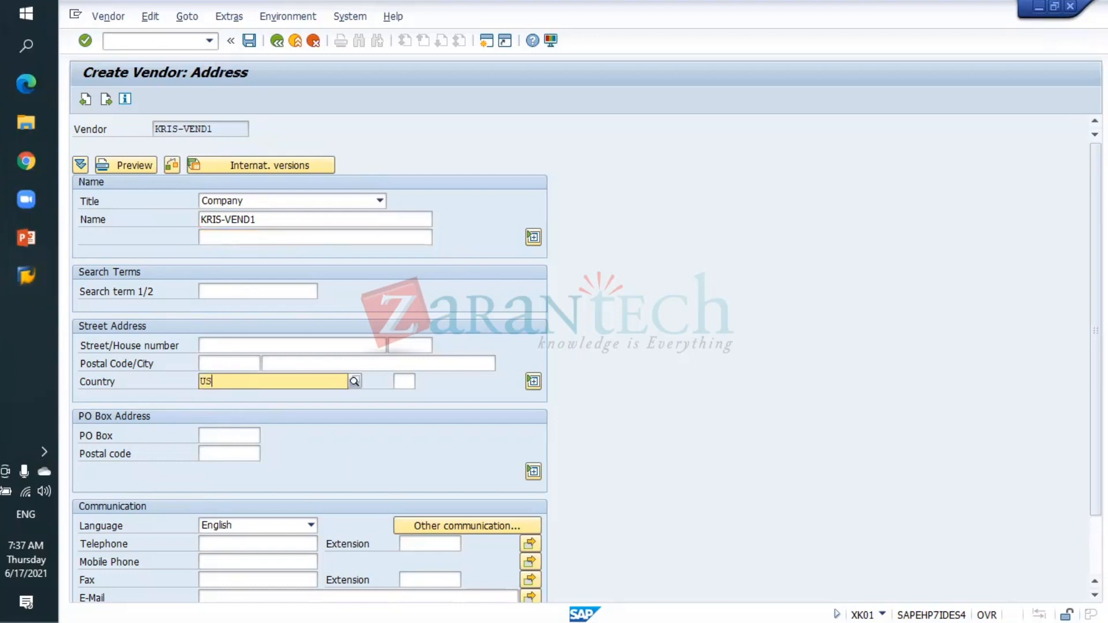
click(260, 416)
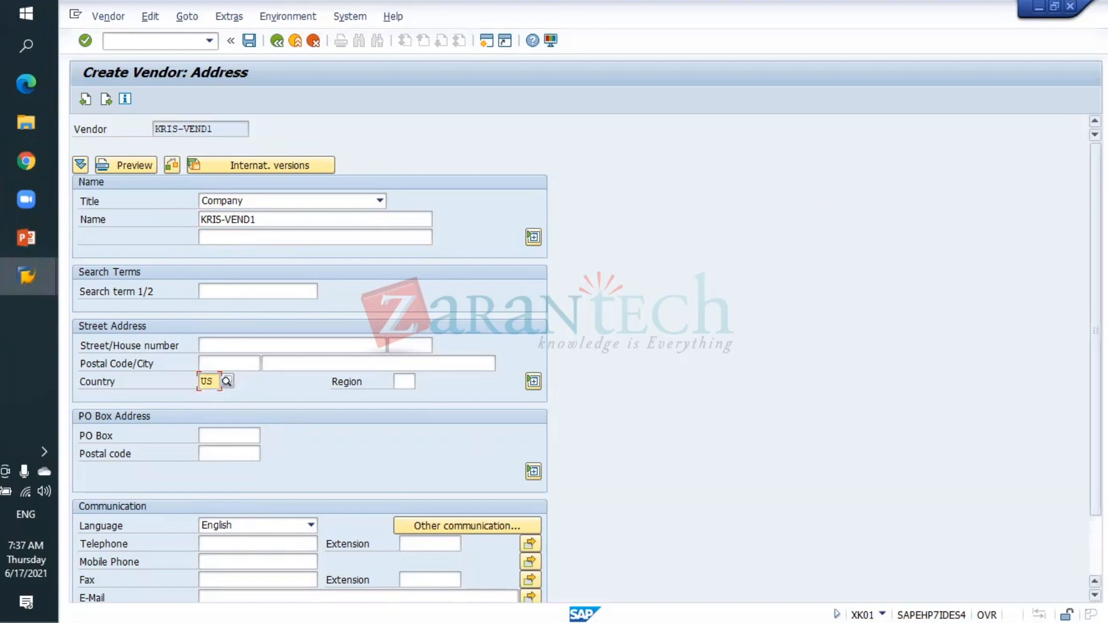
scroll(788, 206, down, 2)
scroll(979, 240, up, 2)
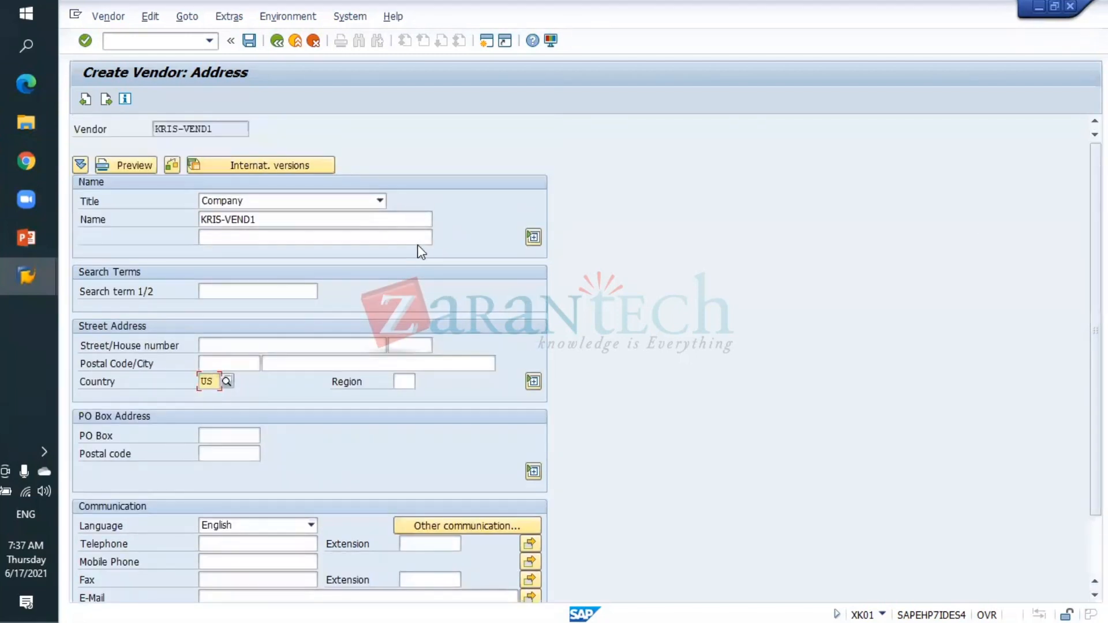
click(109, 98)
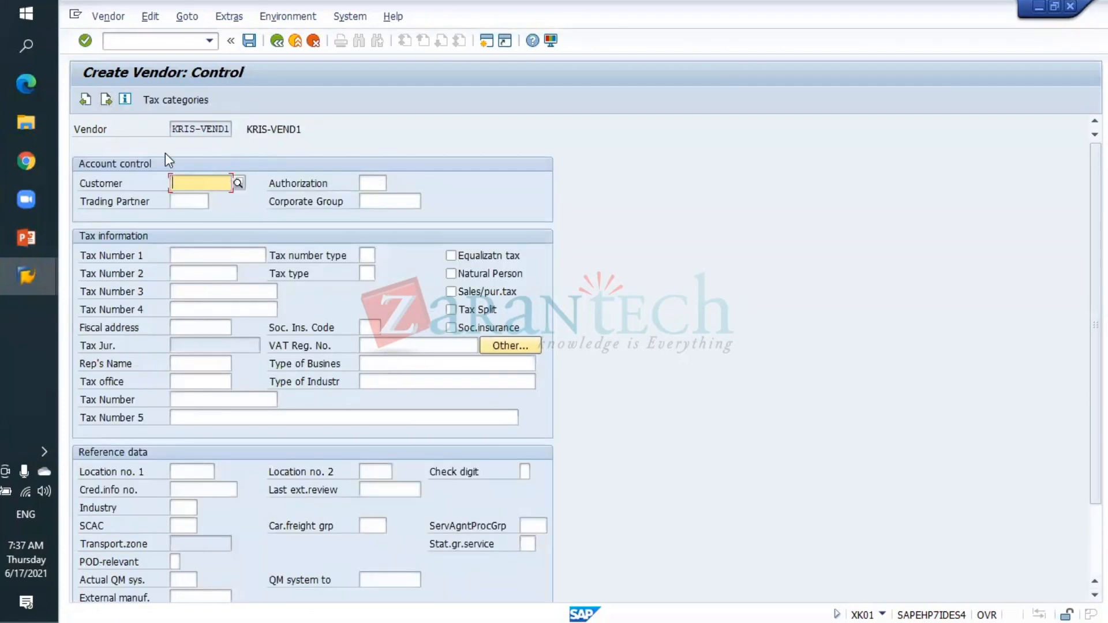
click(110, 96)
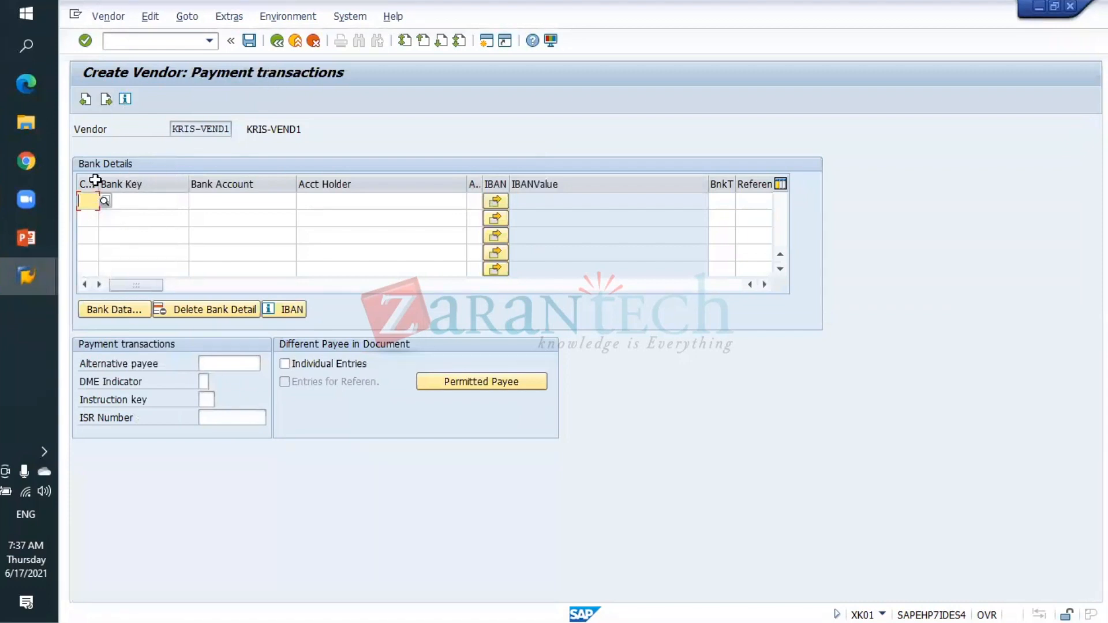
- Widen the country column of the bank details and choose AU Australia as the bank country in the first row
drag(96, 179, 104, 180)
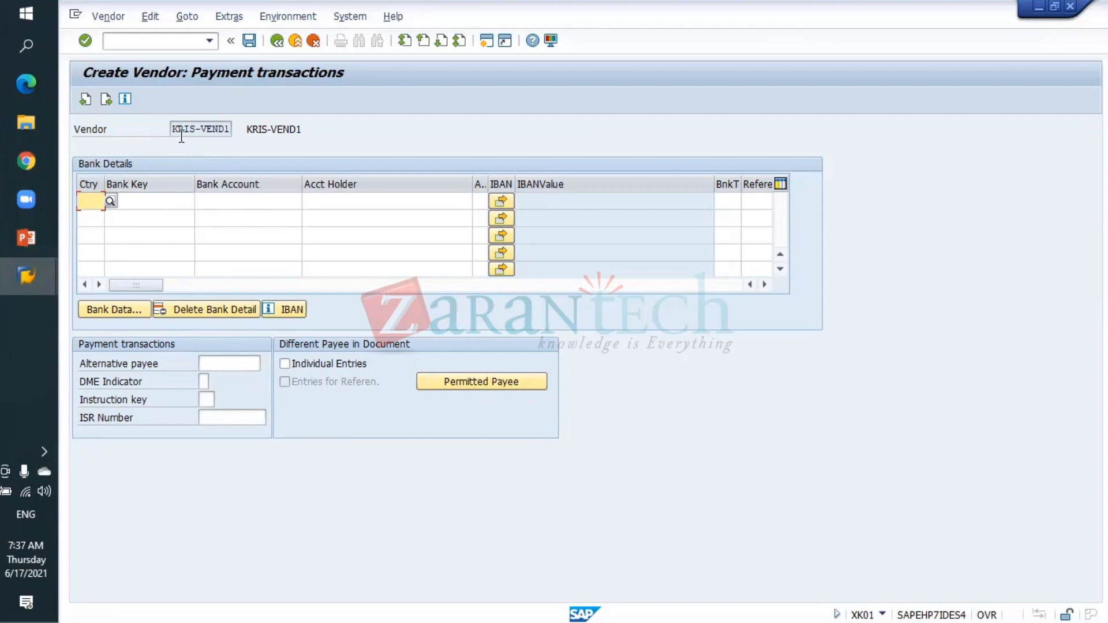
click(111, 201)
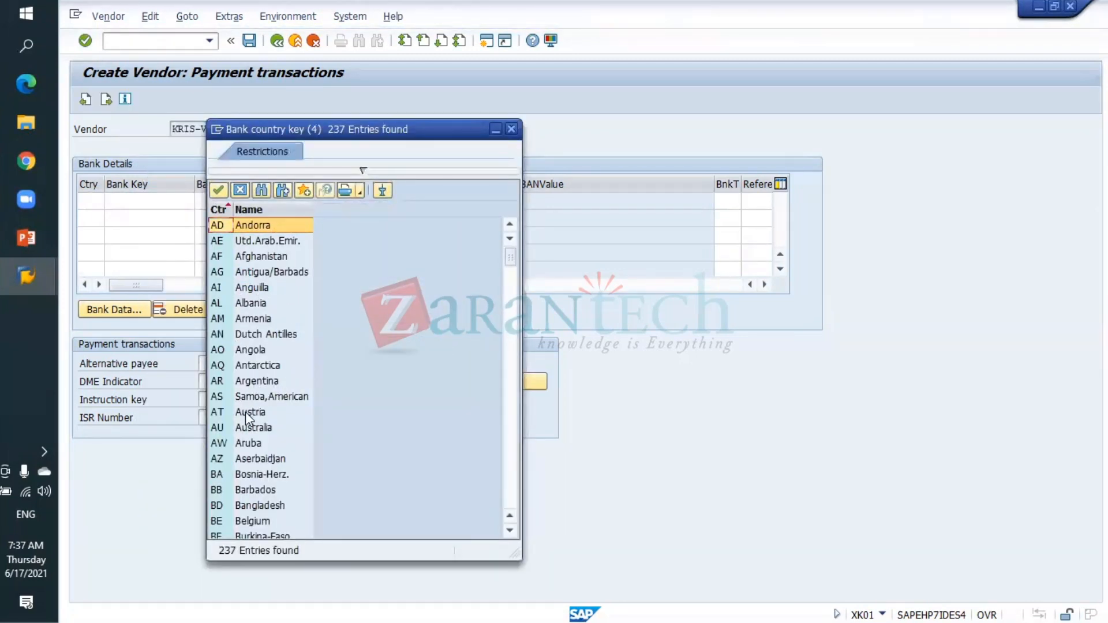
double_click(247, 428)
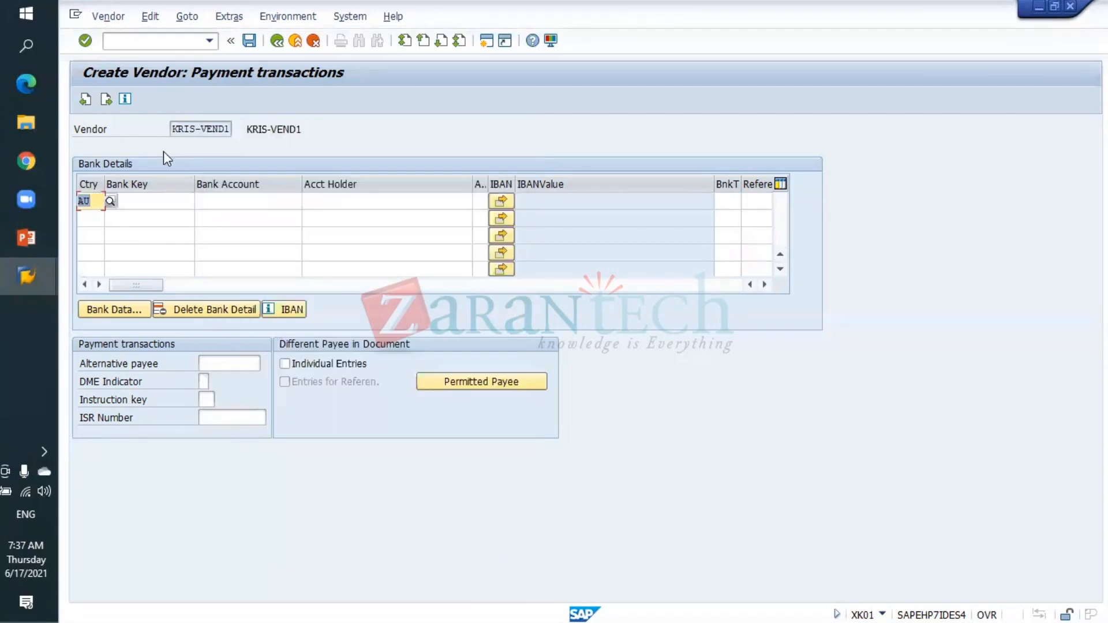
- Find the Australian banks and choose bank key 000-001, ANZ In House Cash Centre #1, for the vendor's bank details
click(168, 202)
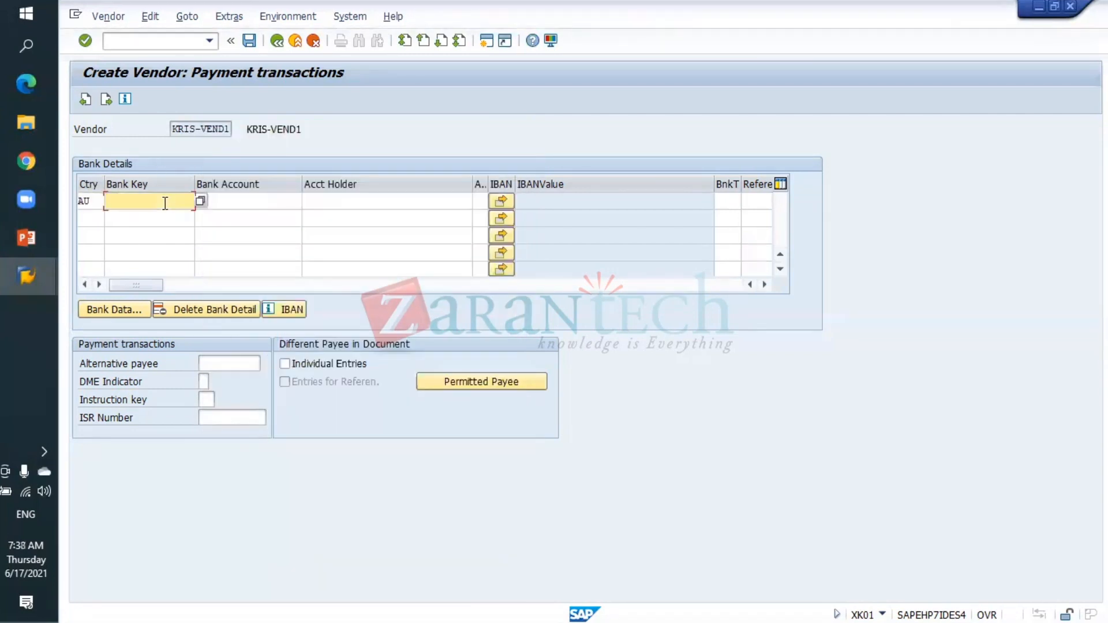
click(200, 202)
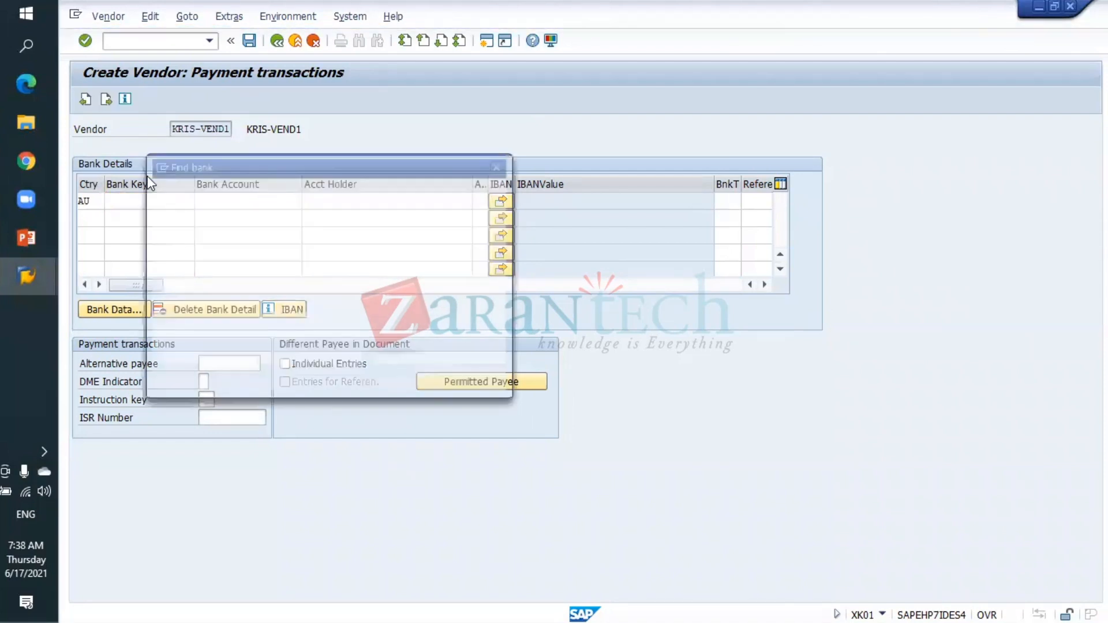
key(F4)
click(761, 193)
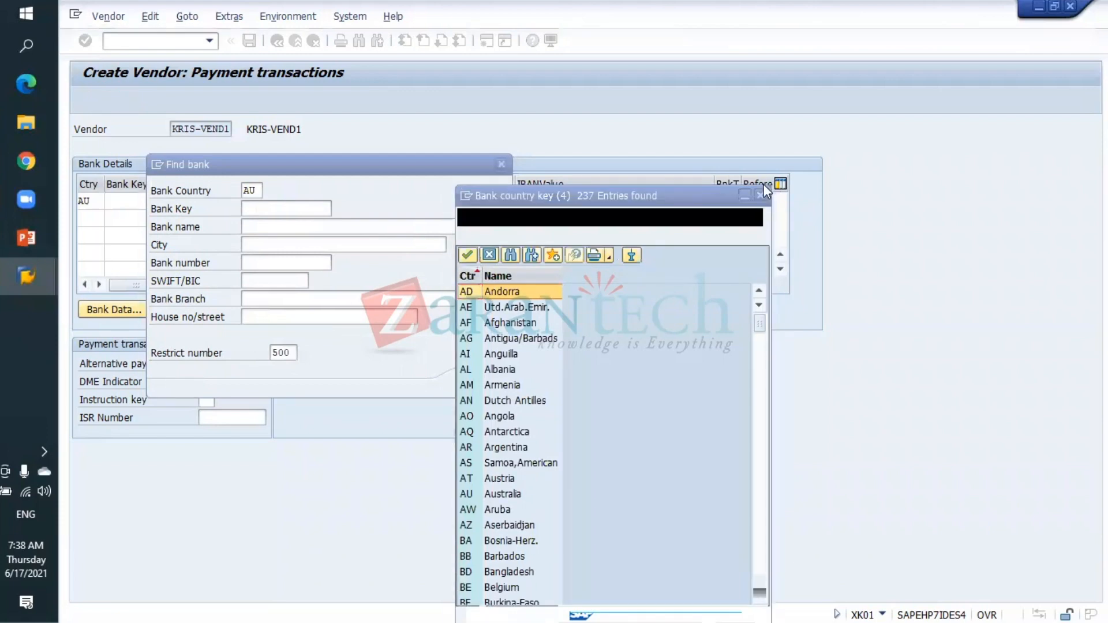
click(760, 195)
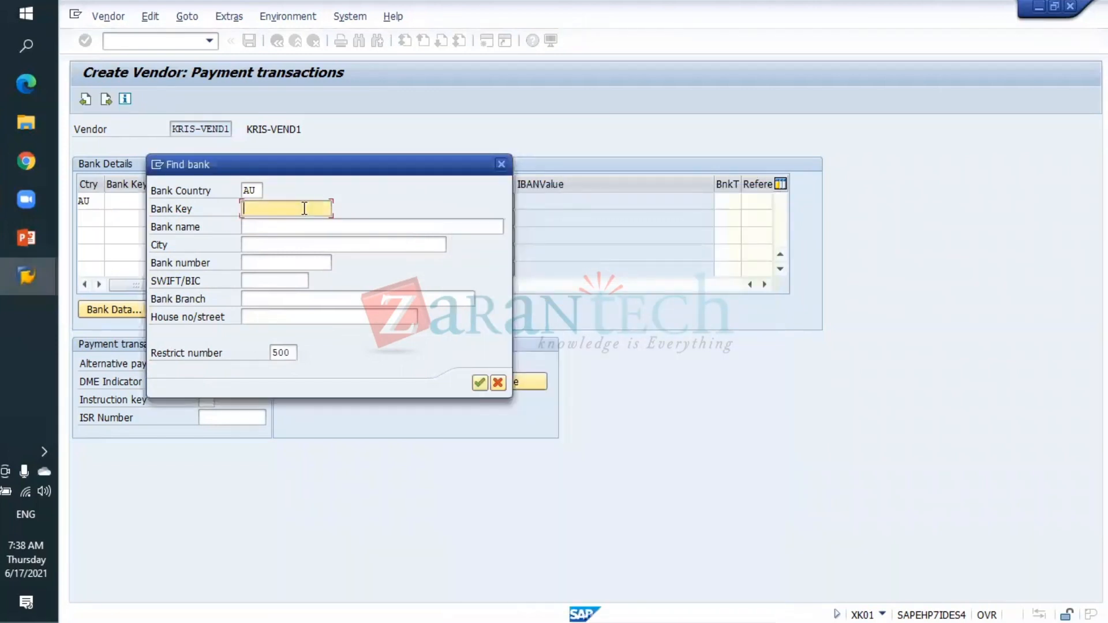
key(Return)
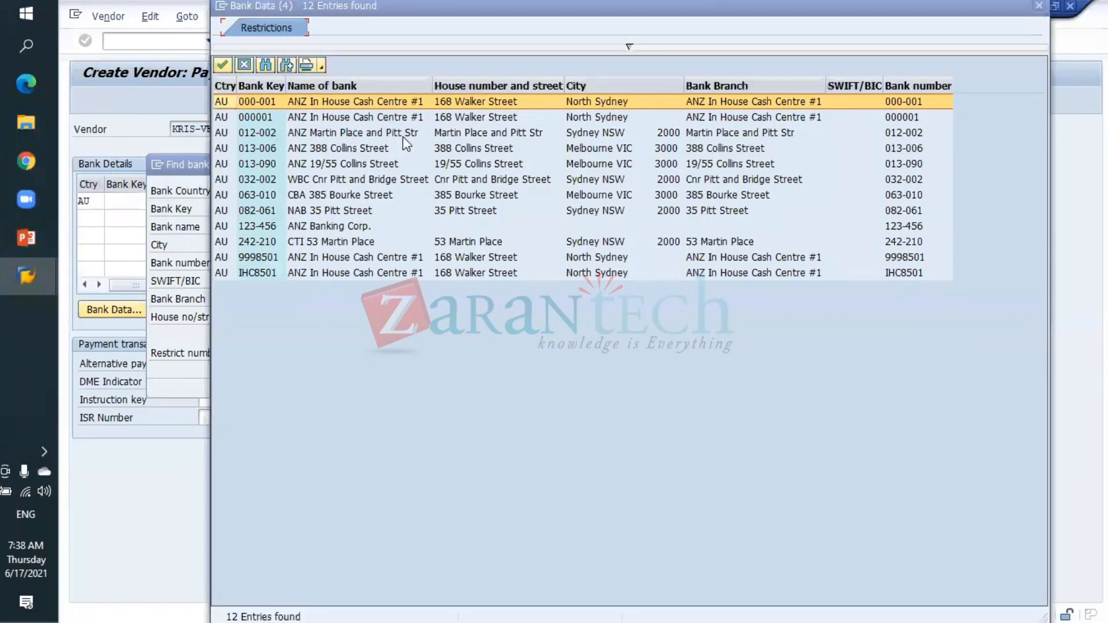
click(430, 164)
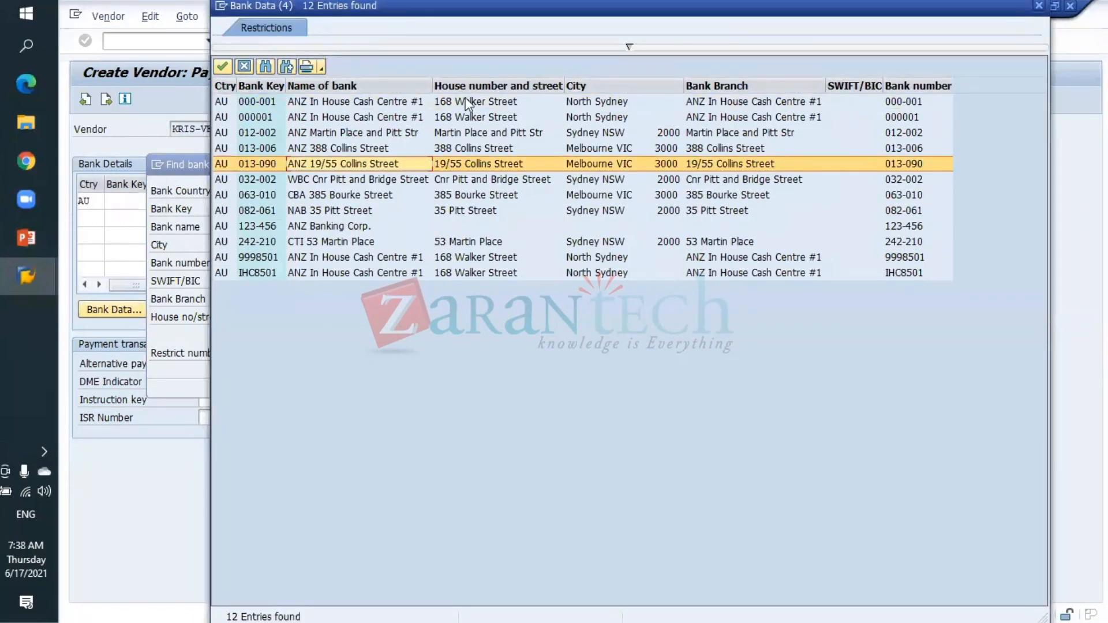
click(444, 103)
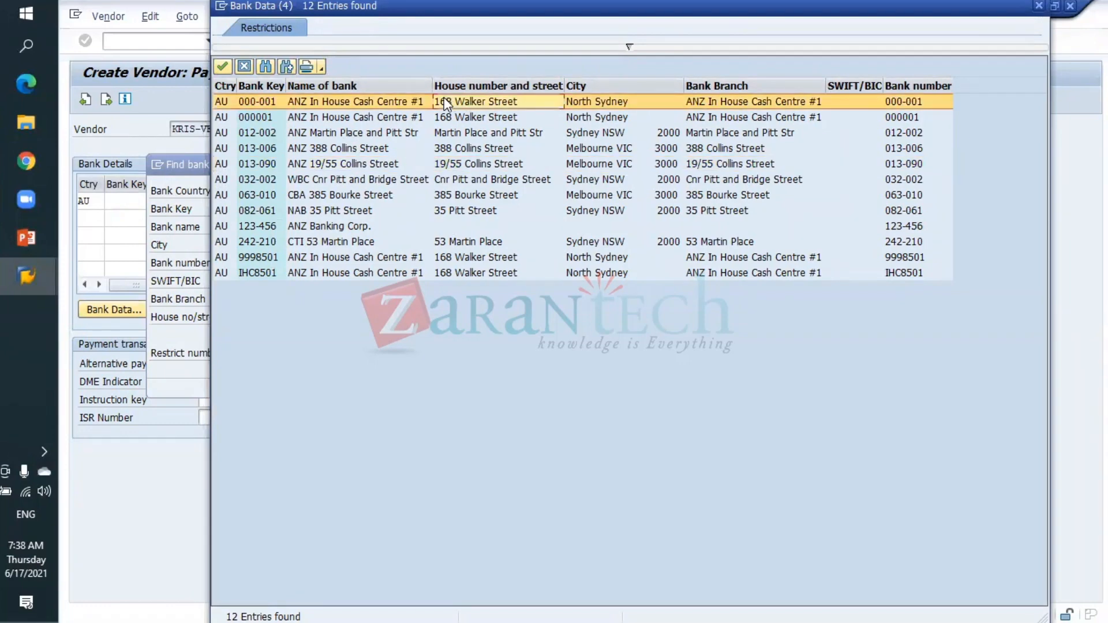
double_click(445, 100)
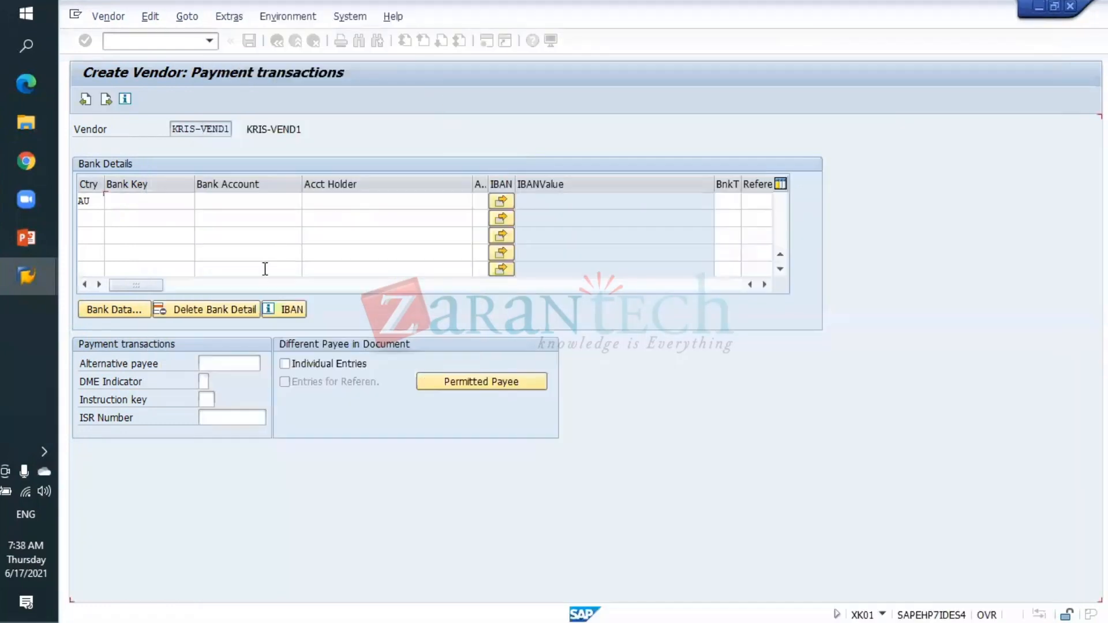
- Enter the vendor's bank account number and account holder in the first bank details row
click(240, 207)
text(12345678)
click(326, 203)
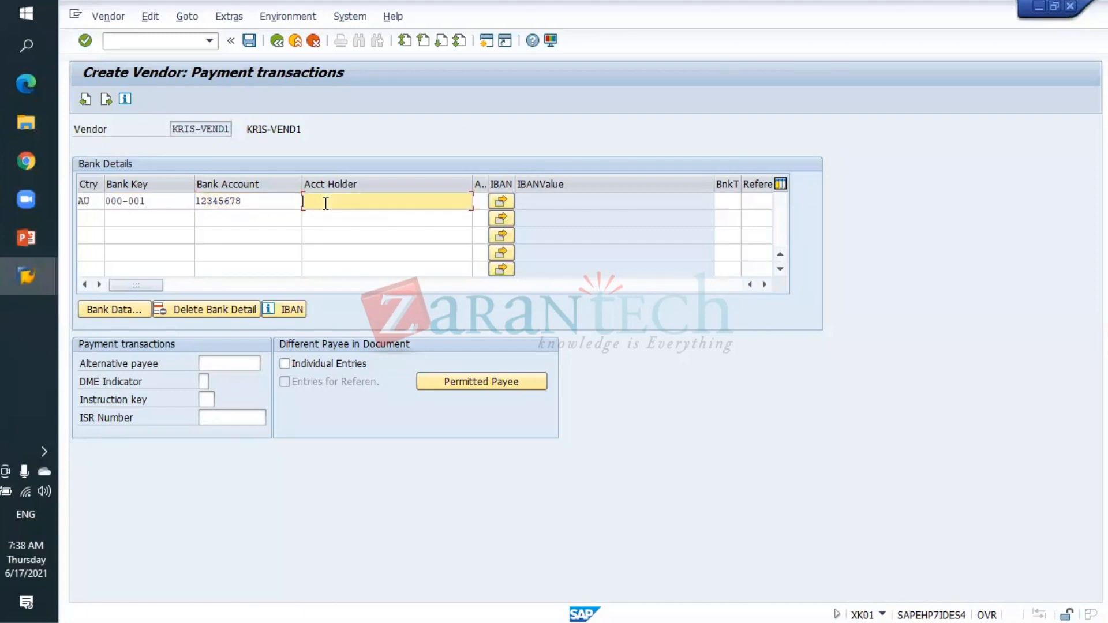
key(ctrl+v)
- Review and confirm the bank data of the AU bank entry, and proceed past the contact persons to the accounting information
click(97, 199)
click(113, 310)
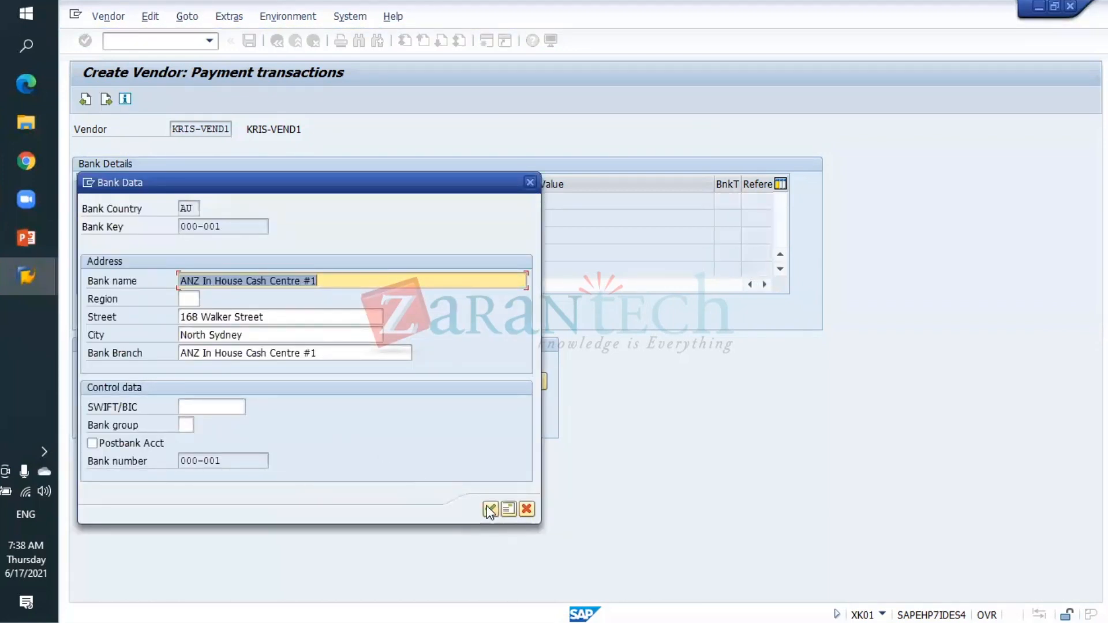
click(490, 509)
click(105, 99)
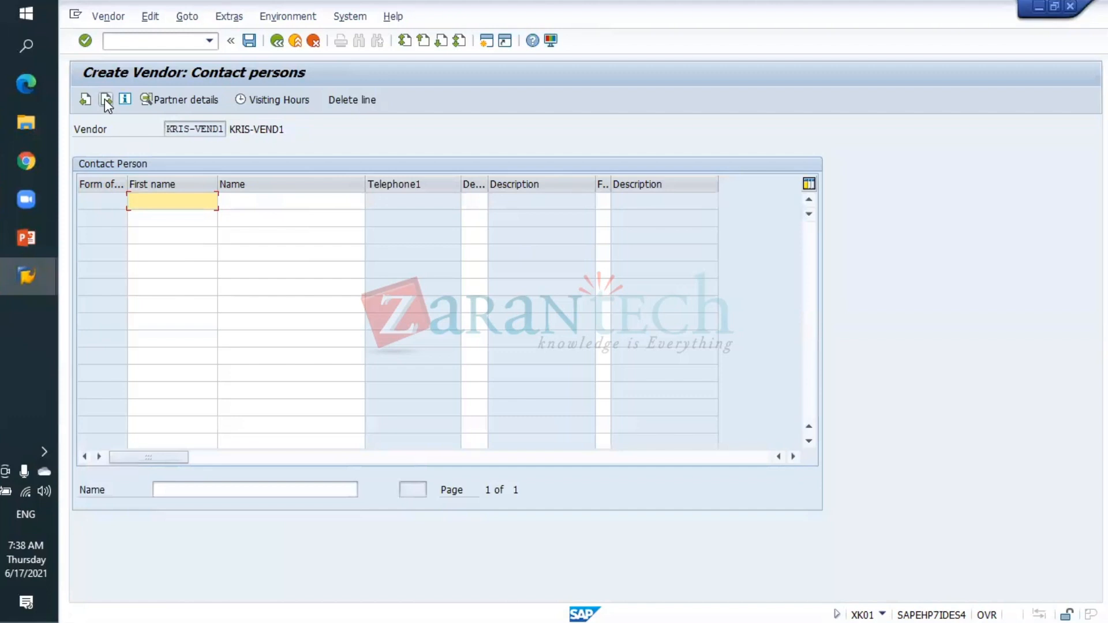
click(105, 99)
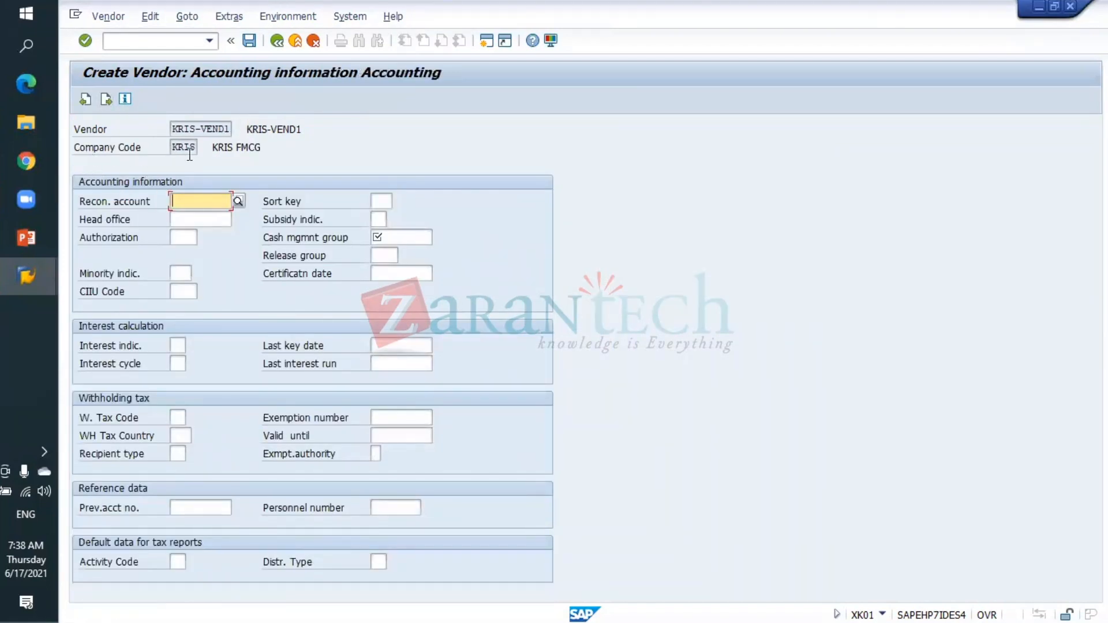
- Choose 20004 Domestic vendors as the vendor's reconciliation account
click(192, 222)
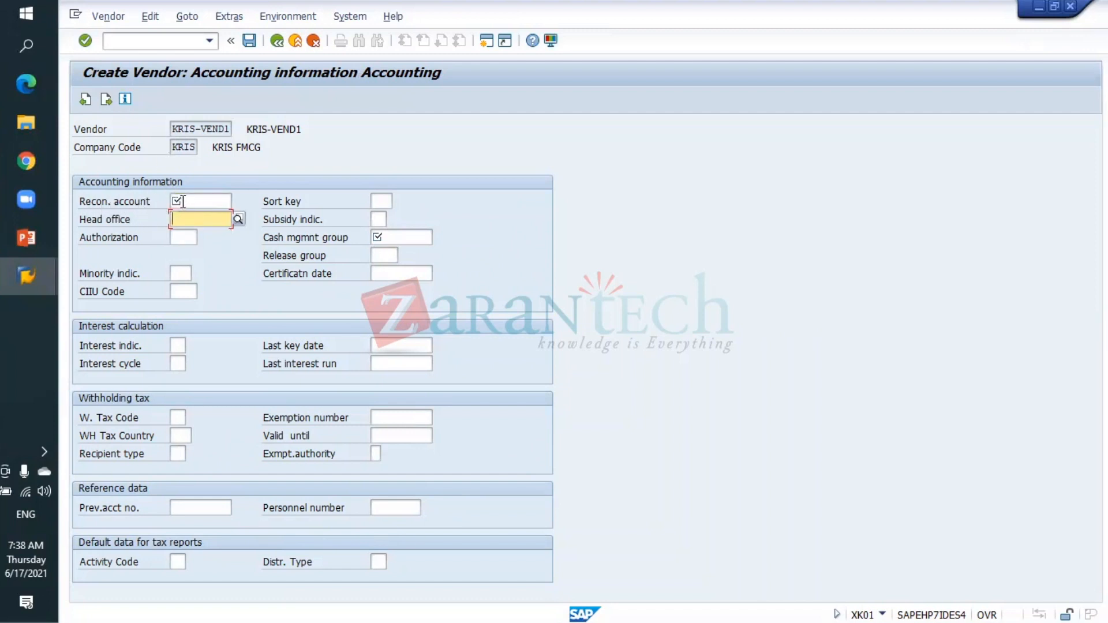
click(188, 197)
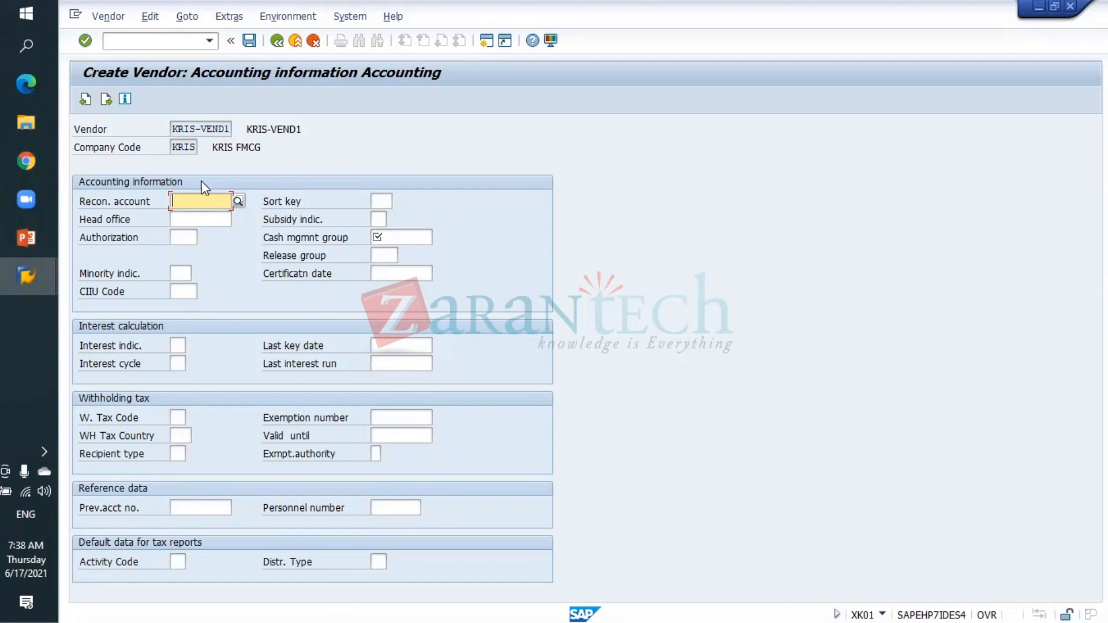
click(238, 201)
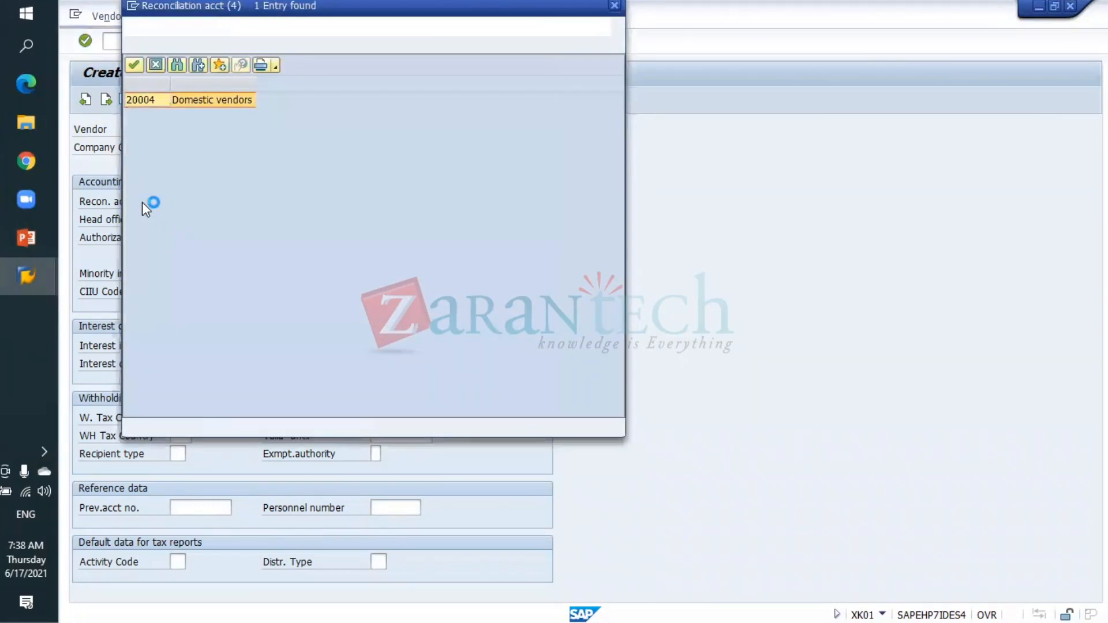
click(154, 102)
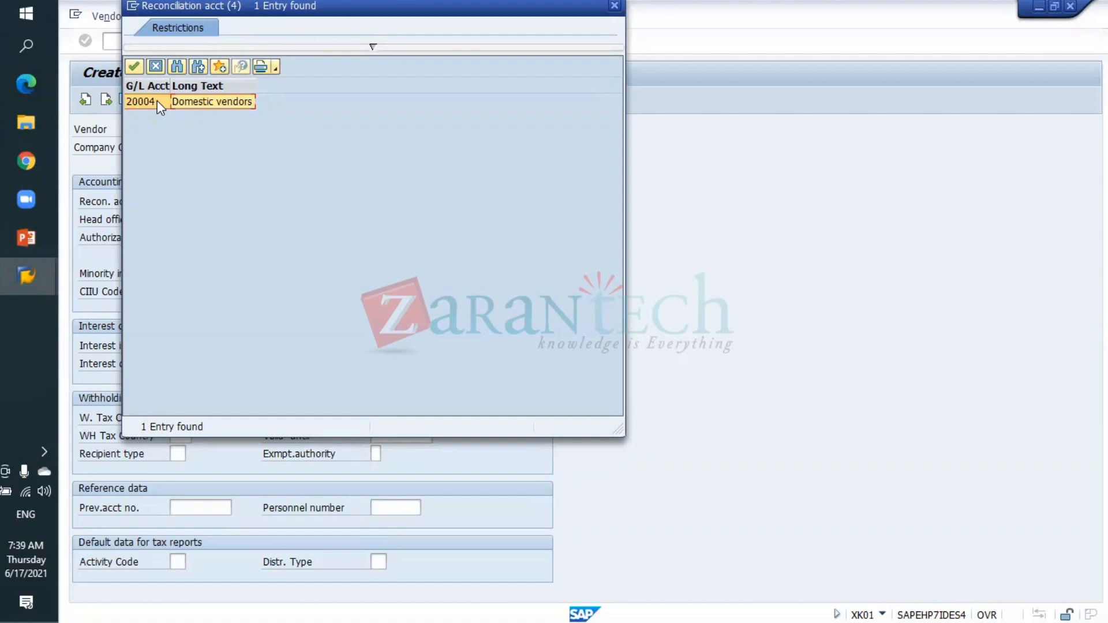
double_click(157, 101)
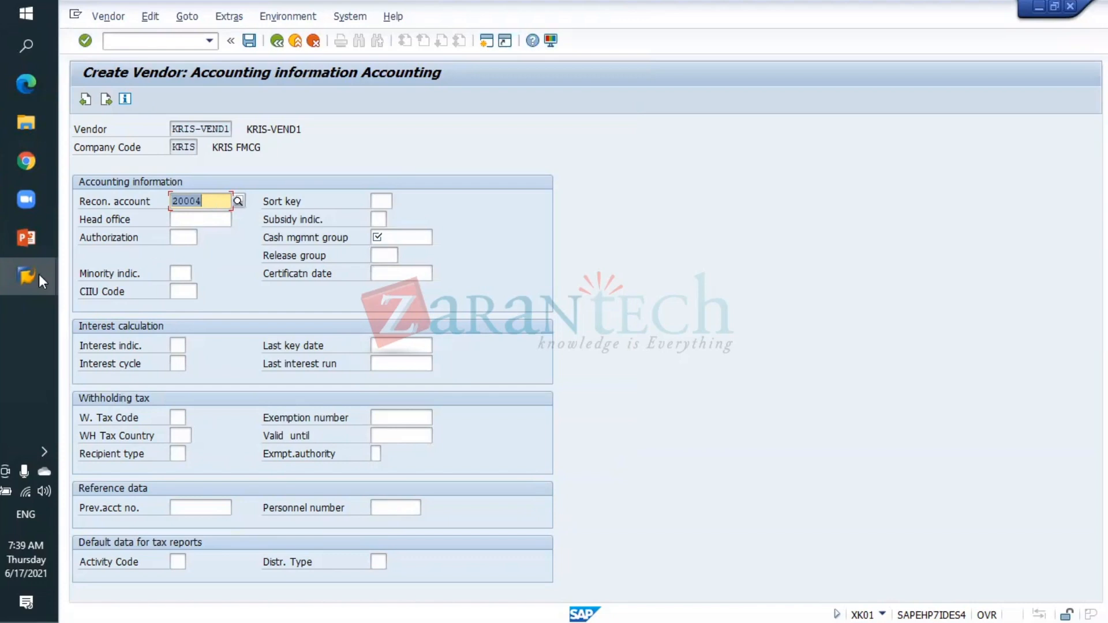
- Check account 20004 in the G/L account display session and return to the vendor creation session
mouse_move(21, 275)
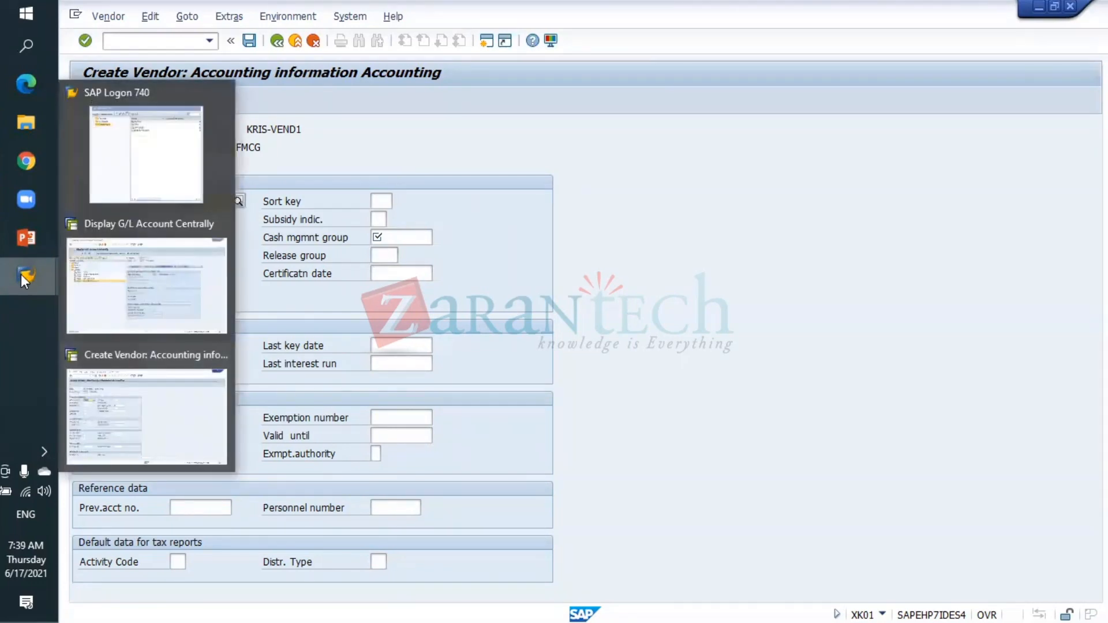
click(114, 283)
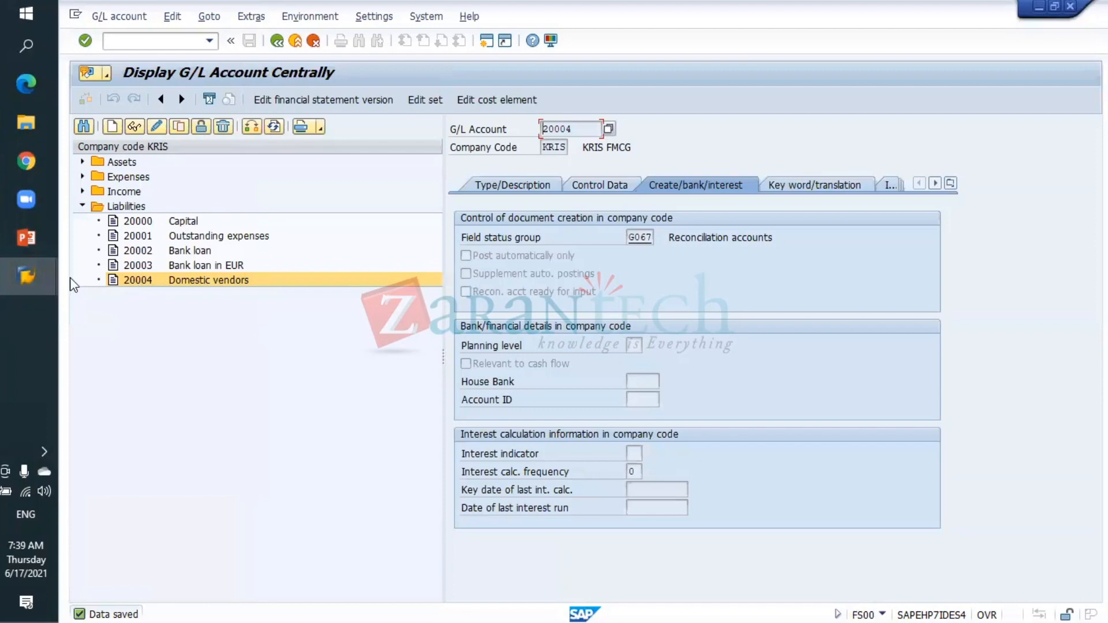
mouse_move(37, 275)
click(172, 456)
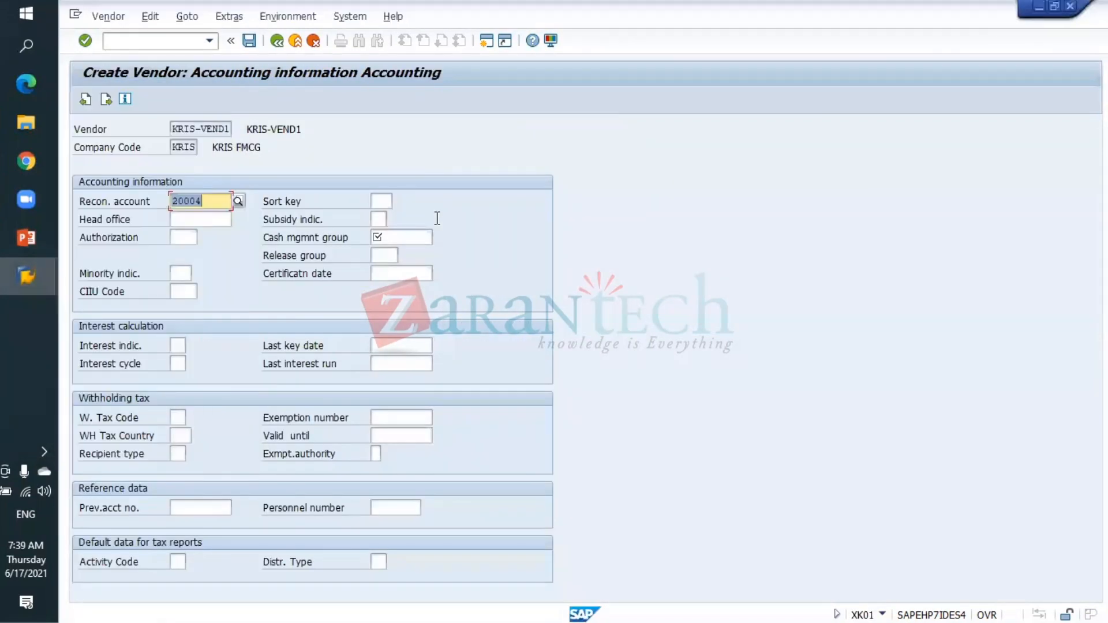
- Set the cash management group to A1 Domestic payments (A/P) and proceed to the payment transactions accounting data
click(415, 236)
click(439, 237)
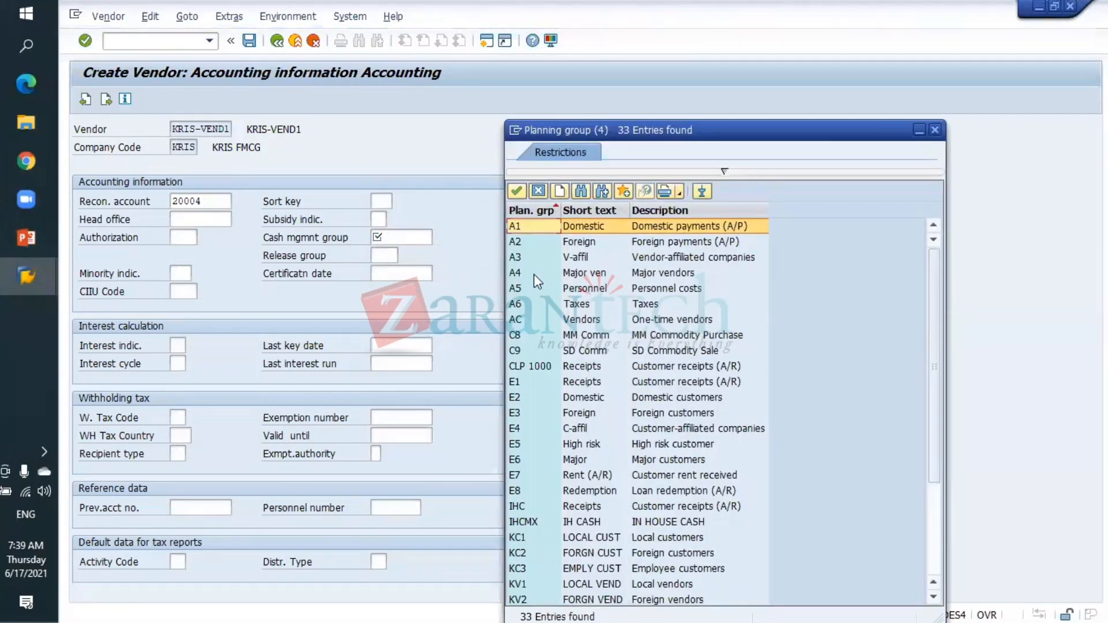
click(580, 228)
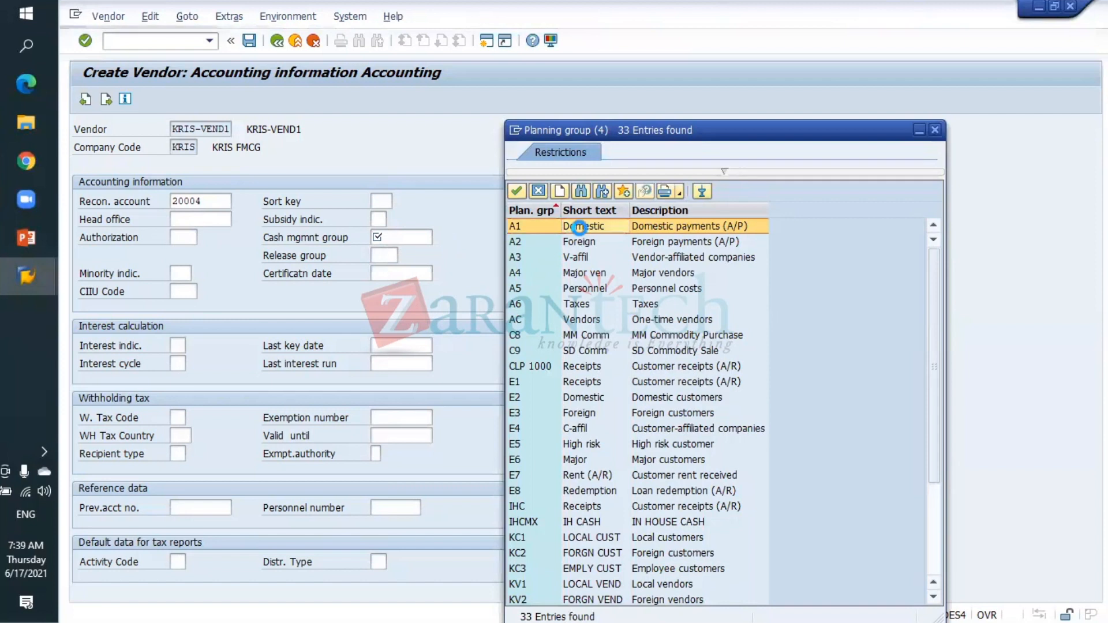
click(107, 100)
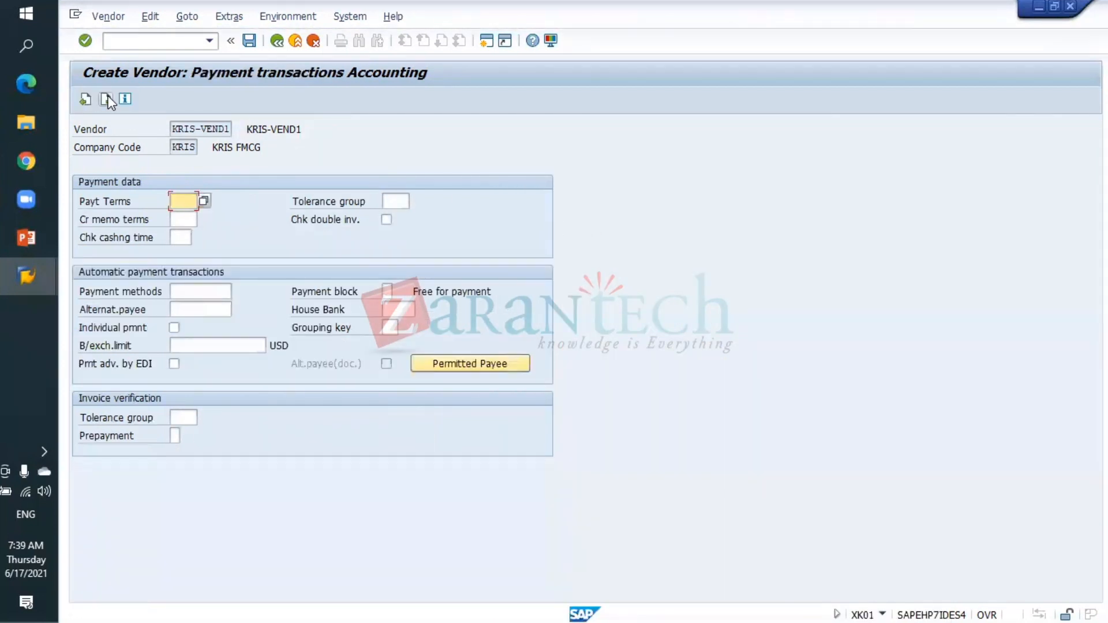
- Choose payment terms 0001, payable immediately due net, and save the vendor after passing the correspondence data
click(202, 201)
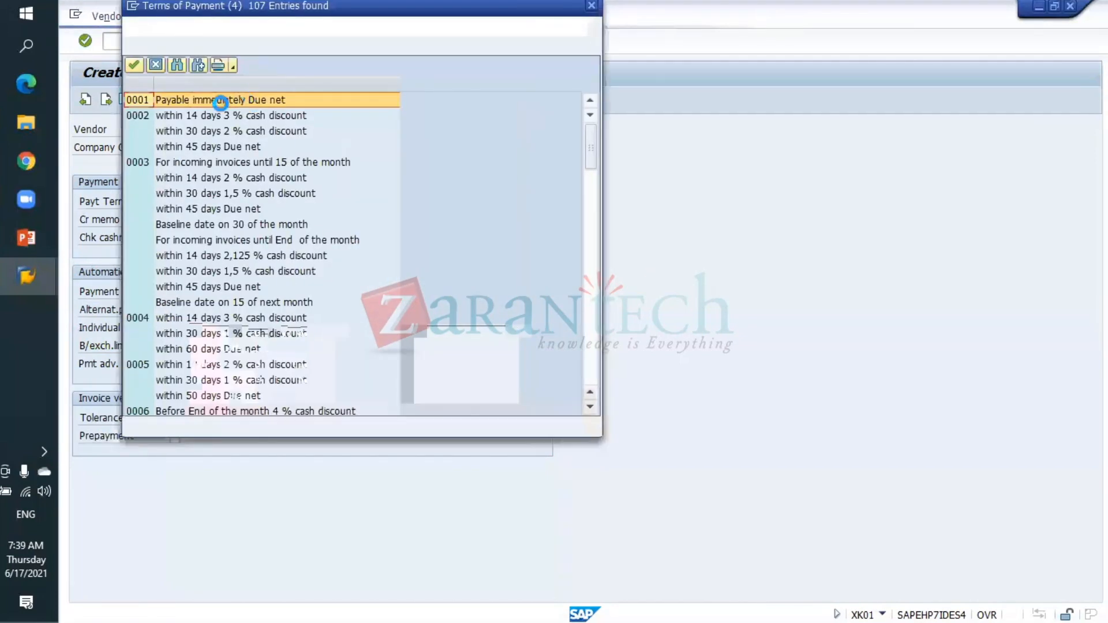
double_click(138, 104)
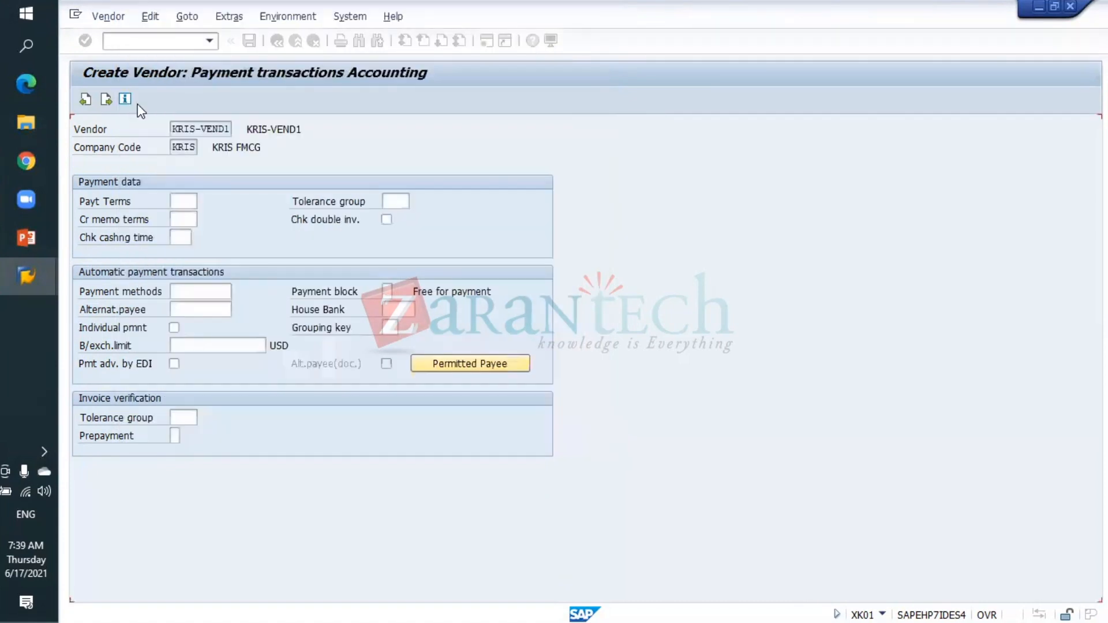
click(103, 100)
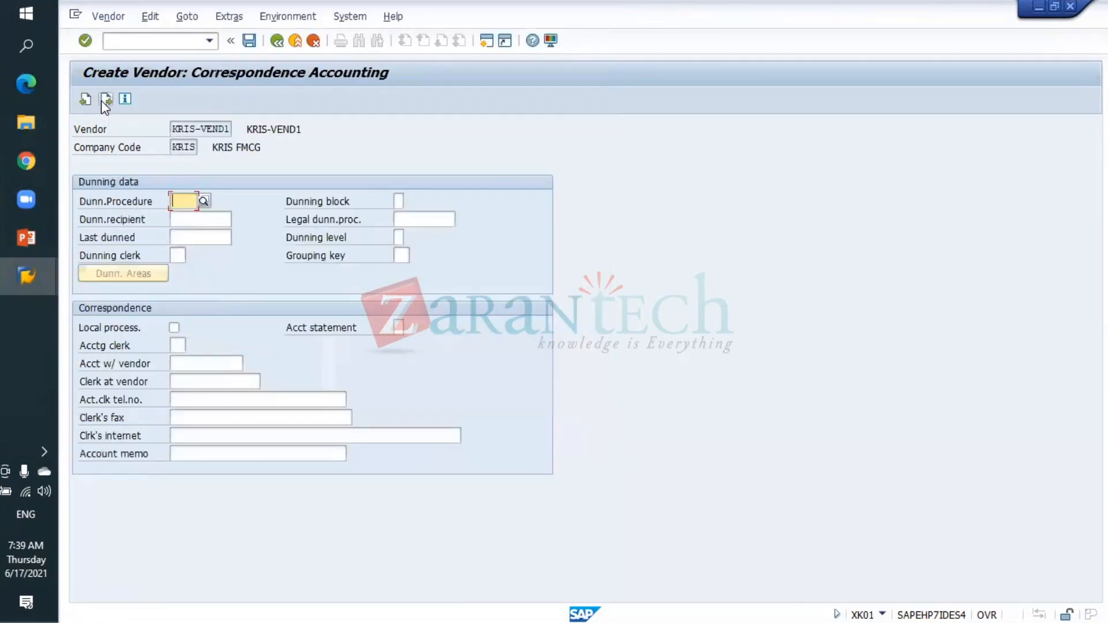
click(103, 100)
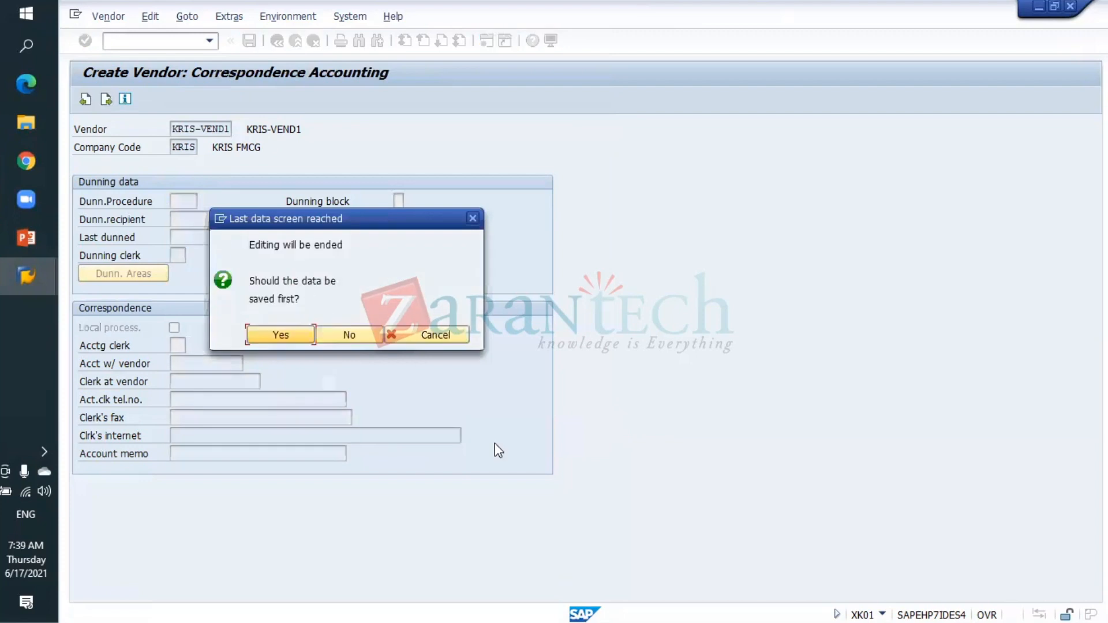
click(305, 336)
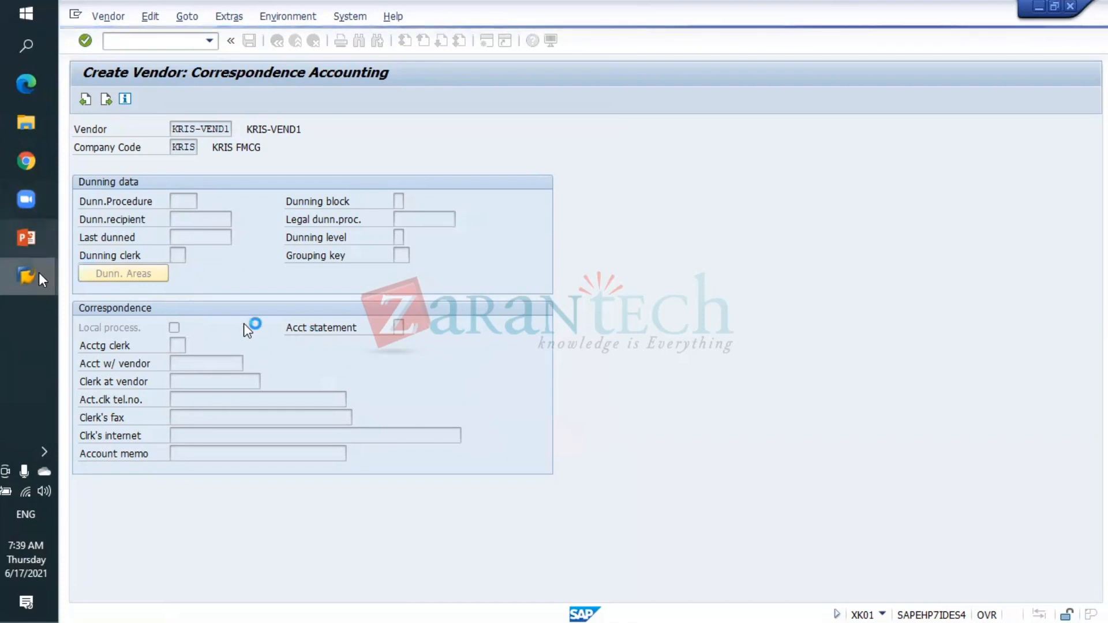
- Switch to the G/L account session and start transaction OBA3 for the customer/vendor tolerances
mouse_move(37, 273)
click(165, 281)
text(/oo)
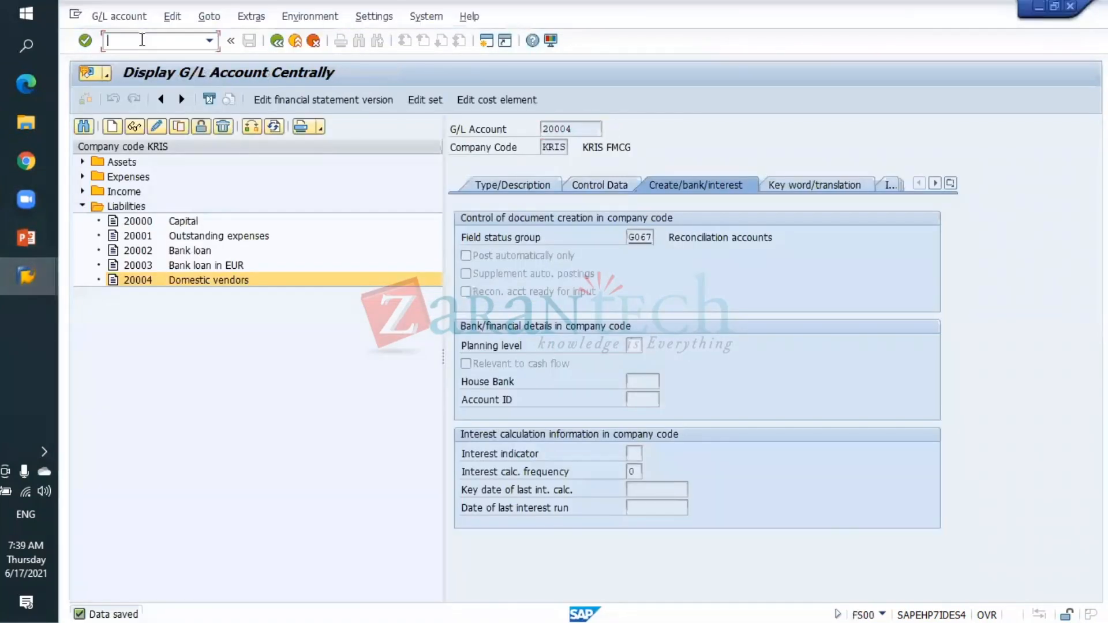
text(ba3)
key(Return)
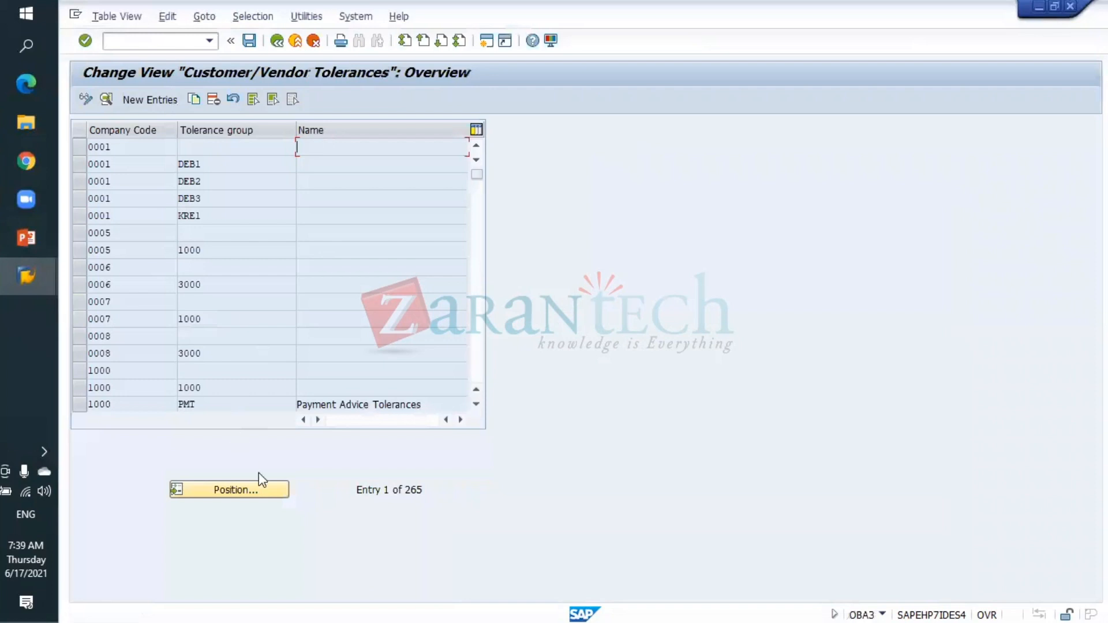
- Find company code KRIS in the tolerances list and open the details of its customer/vendor tolerances
click(262, 490)
text(KRIS)
key(Return)
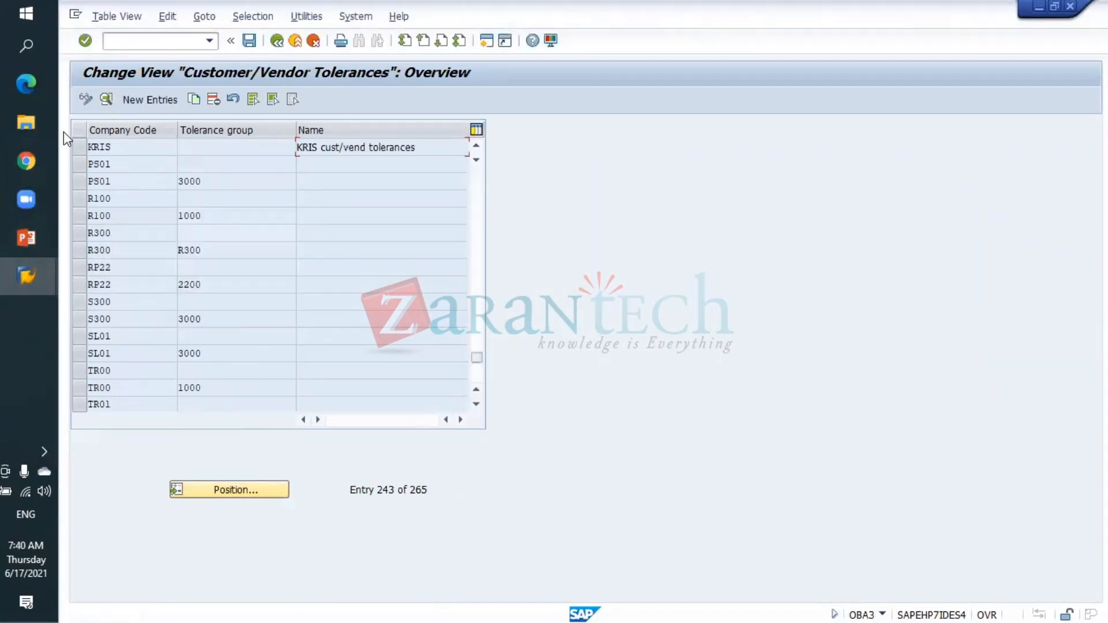
double_click(157, 146)
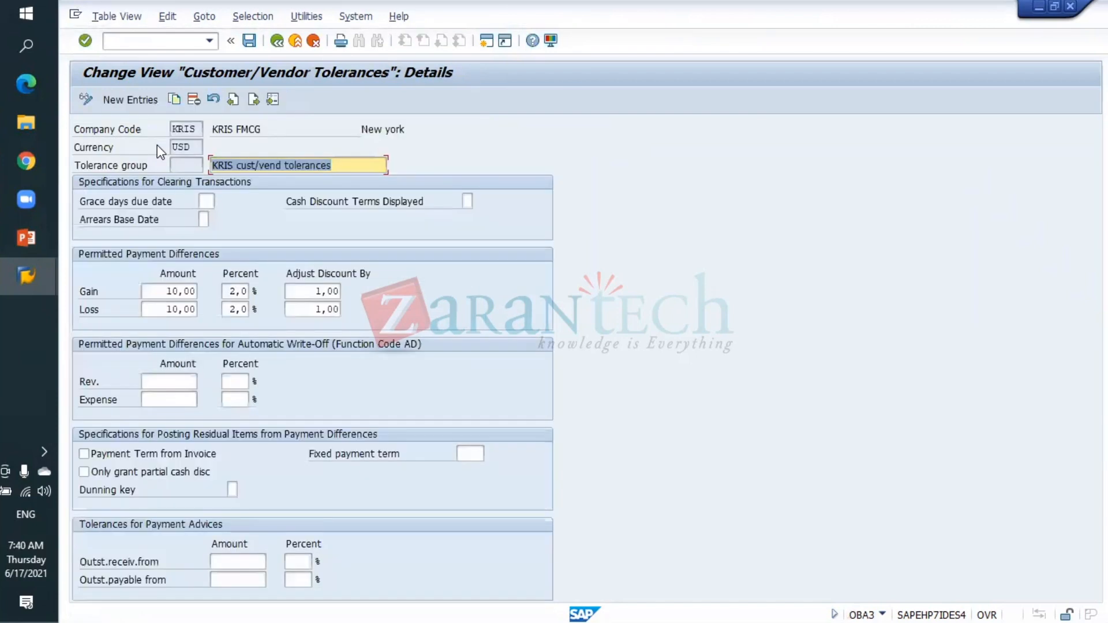
- Start transaction OBD3, find vendor account group KRIS and open its details
click(193, 40)
text(/NOBD3)
key(Return)
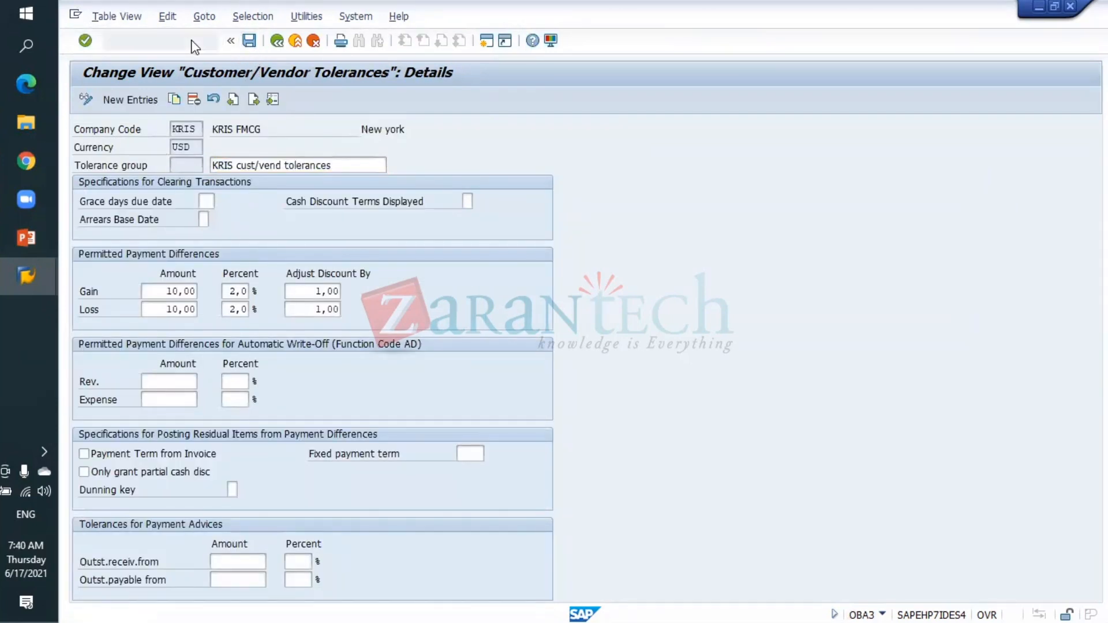
click(254, 475)
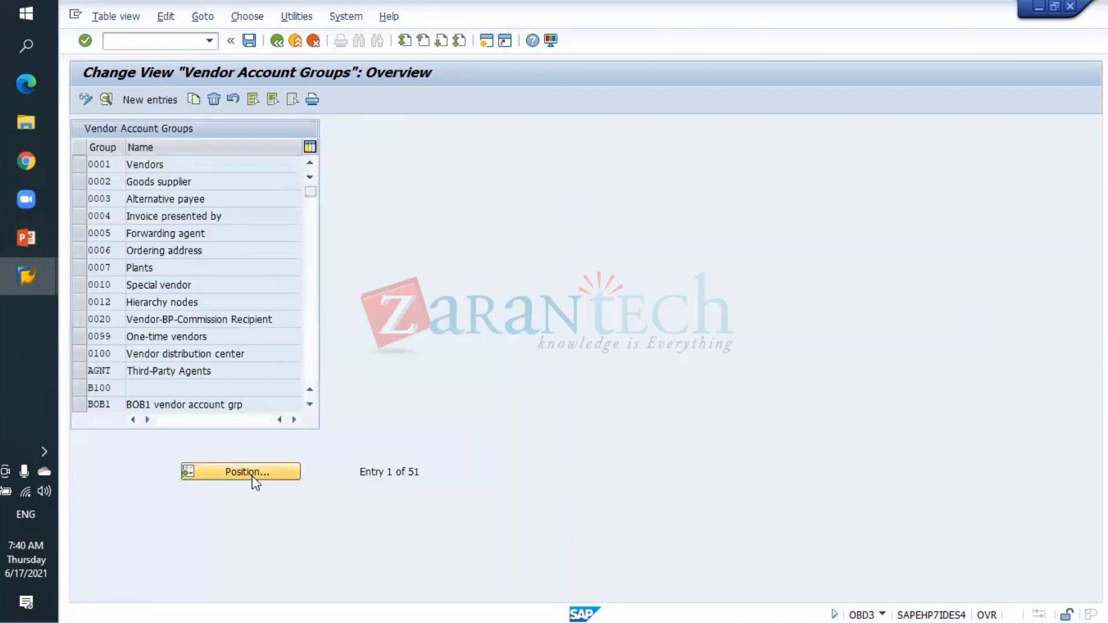
text(0001)
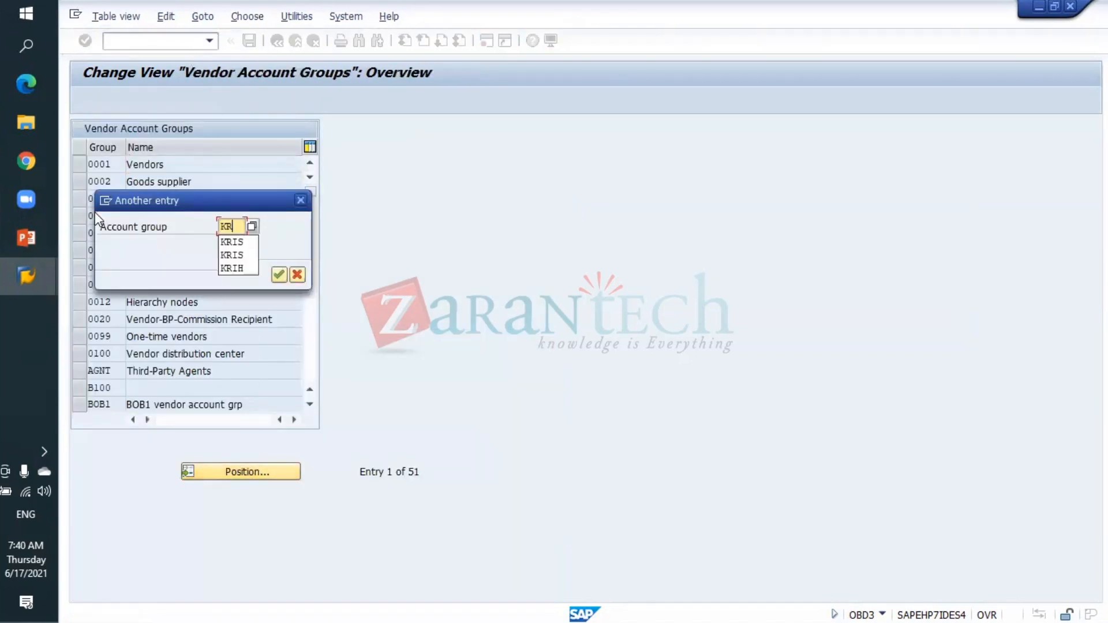
key(Return)
scroll(95, 213, down, 5)
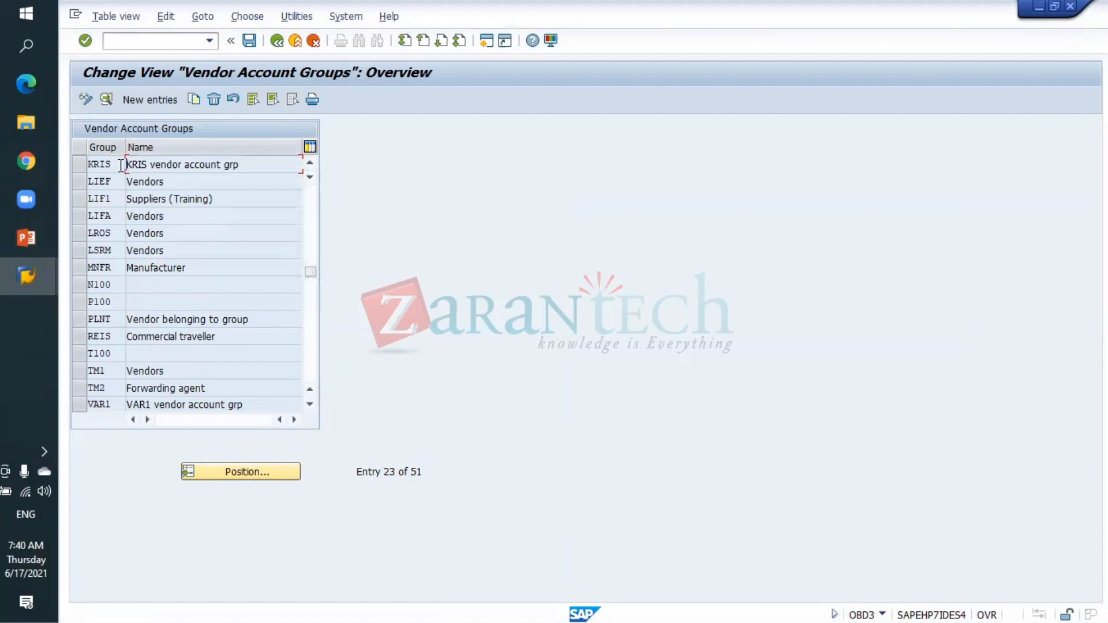
double_click(123, 166)
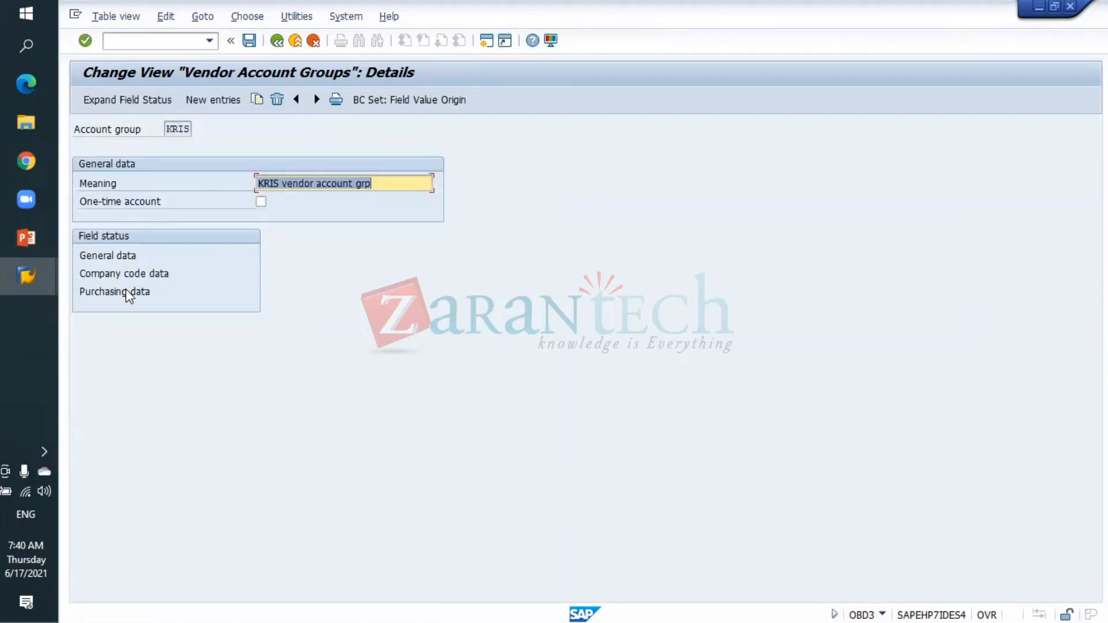
- Examine the field statuses of the payment transactions and address groups in the general data of account group KRIS
double_click(111, 256)
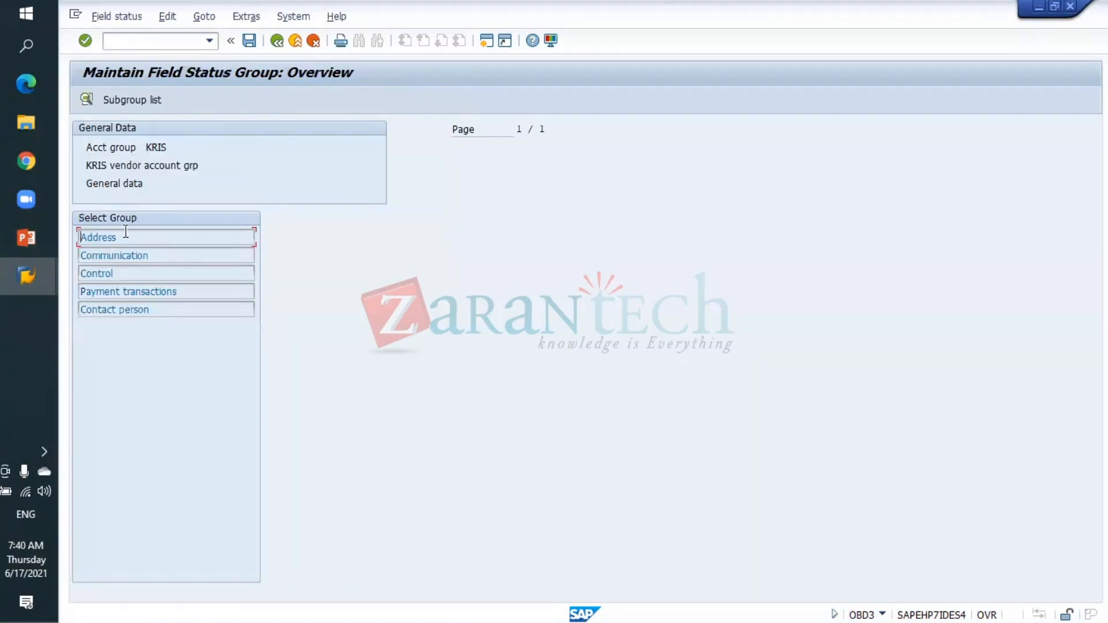
click(99, 235)
click(169, 237)
click(119, 256)
drag(179, 293, 55, 293)
double_click(154, 293)
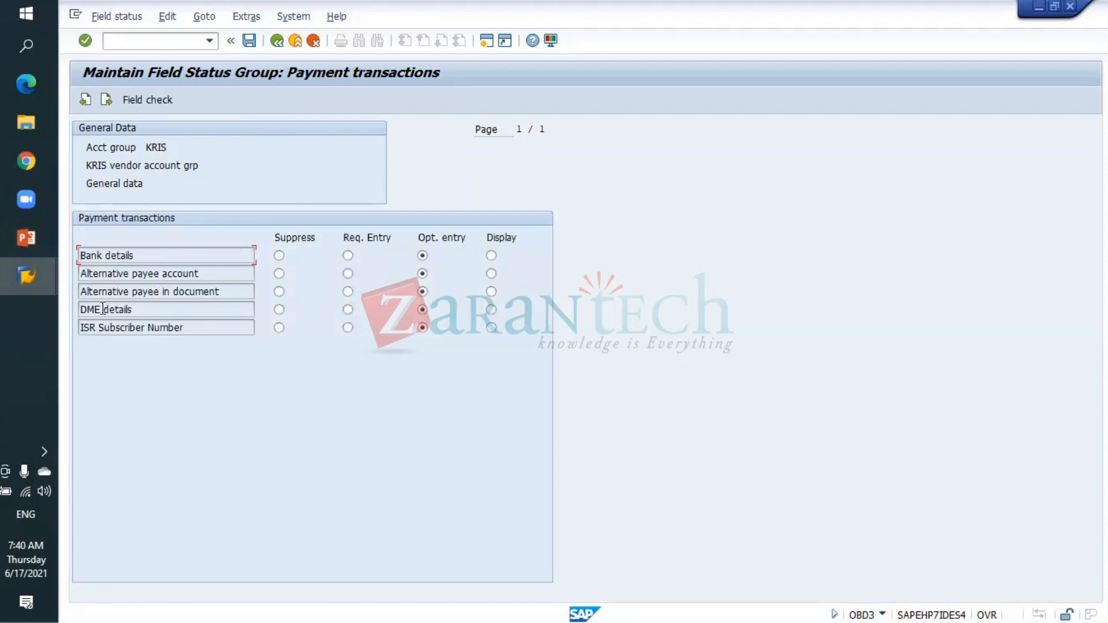
click(277, 41)
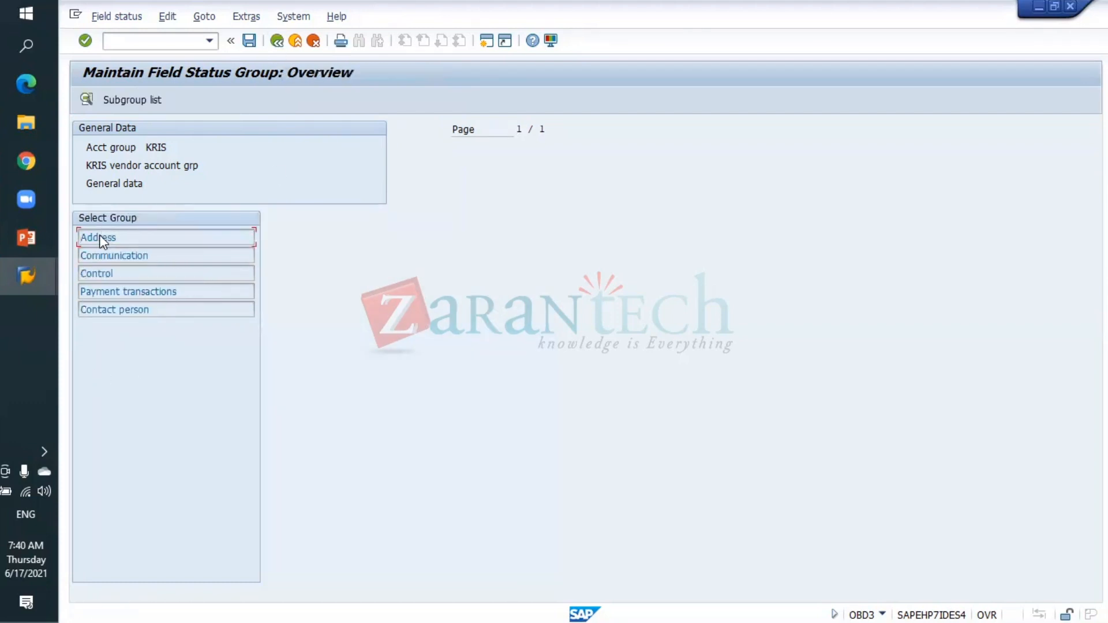
double_click(99, 235)
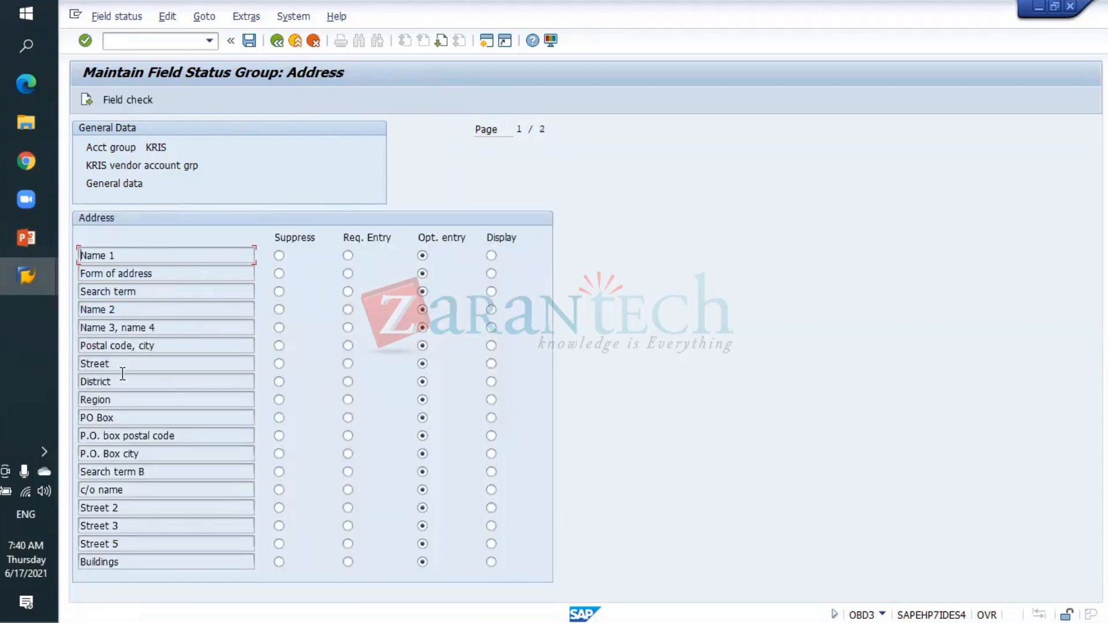
click(276, 40)
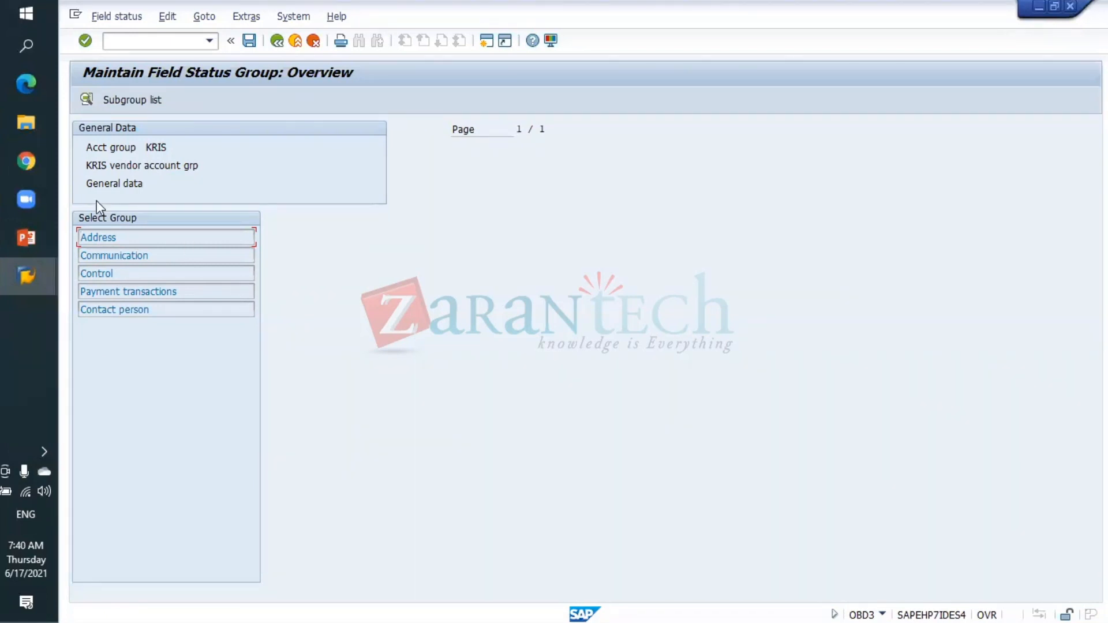
- Examine the account management field statuses in the company code data of account group KRIS and return to the group's details
mouse_move(22, 278)
click(278, 41)
click(125, 275)
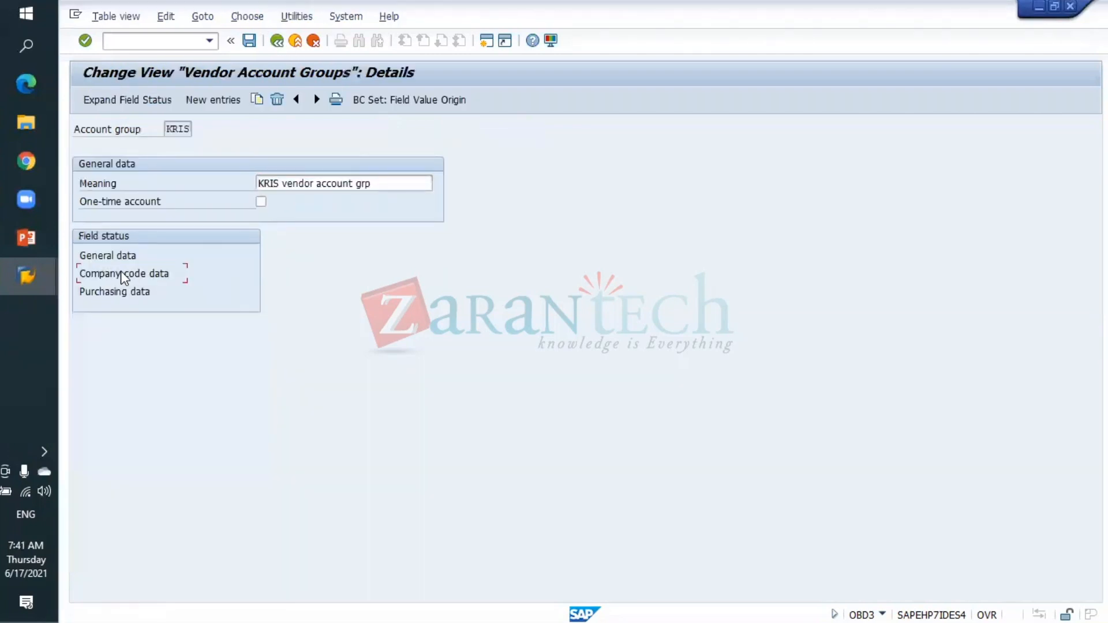
double_click(125, 275)
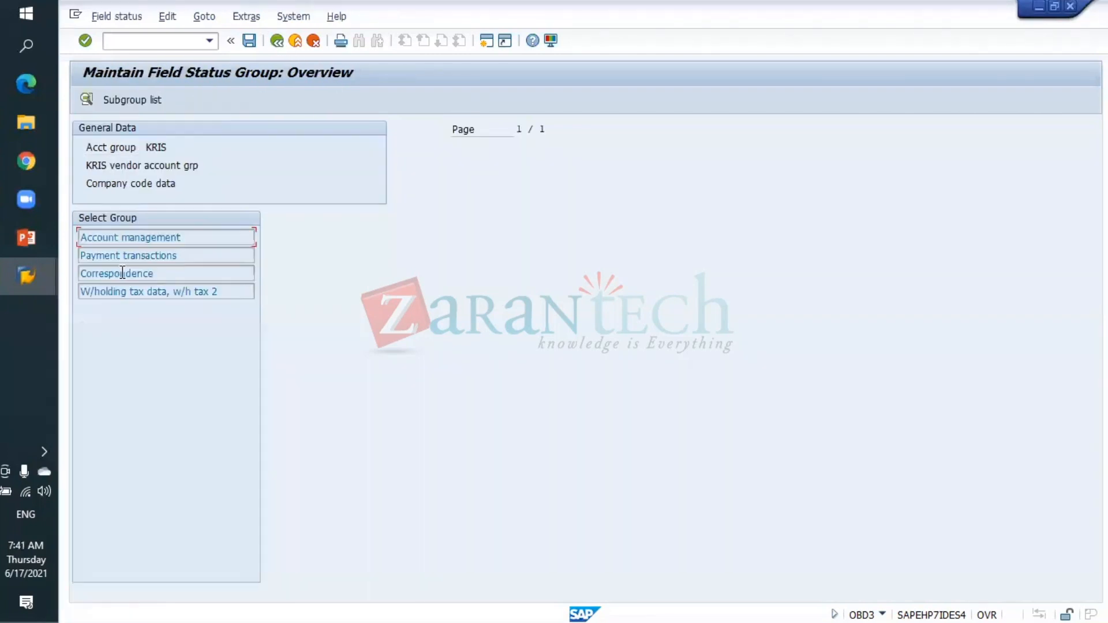
double_click(158, 236)
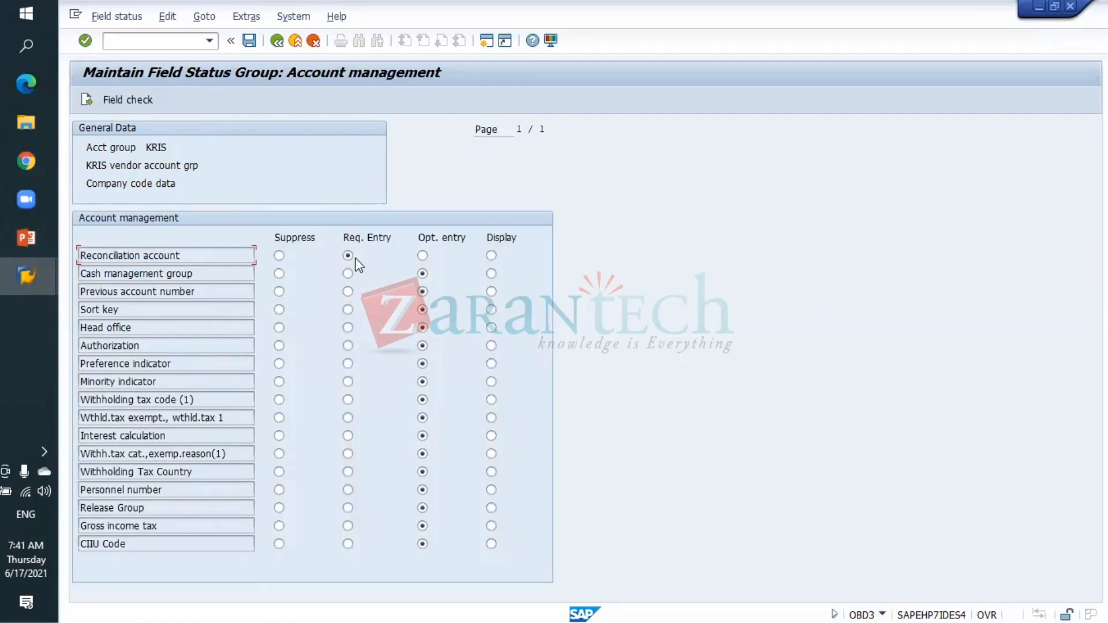
click(277, 41)
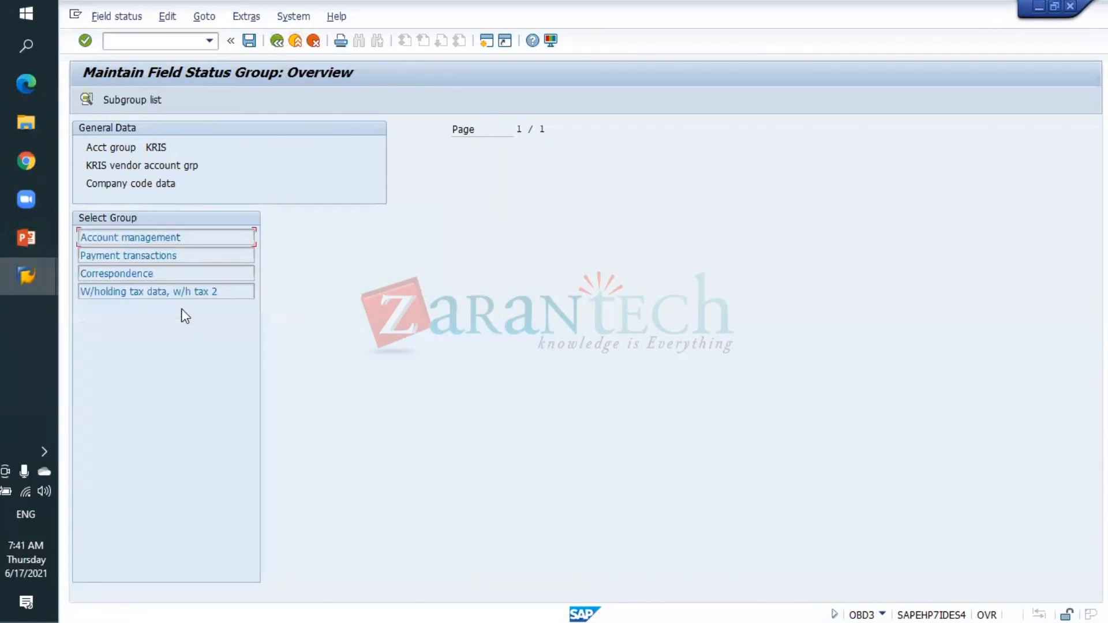
click(277, 40)
click(125, 294)
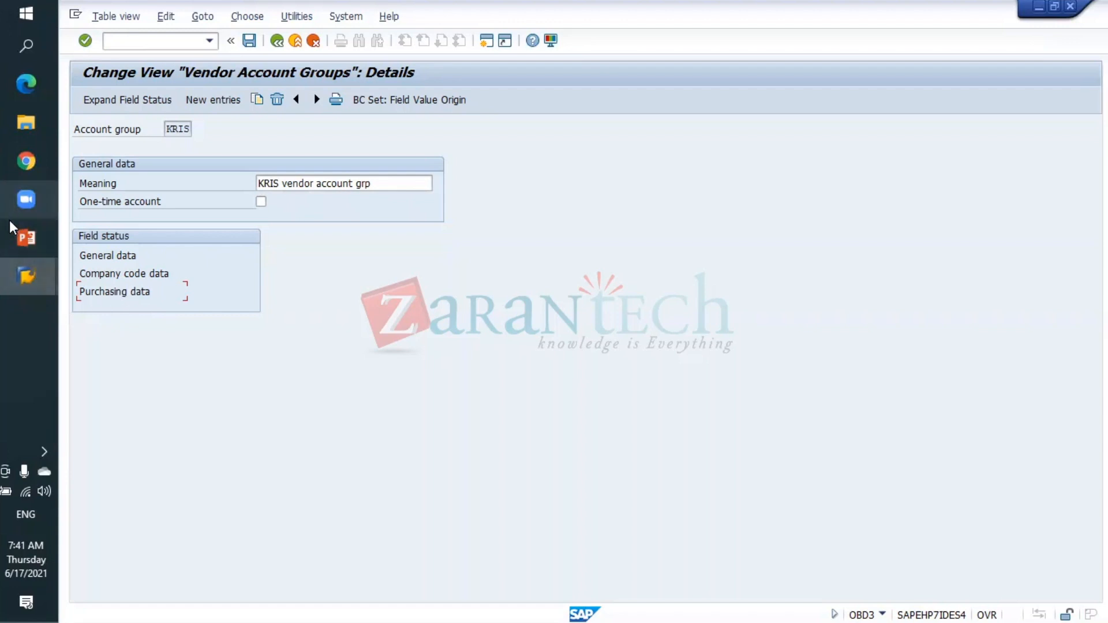
- Check the Account Payables notes slide in PowerPoint and return to the vendor account groups session in SAP
mouse_move(22, 240)
click(139, 248)
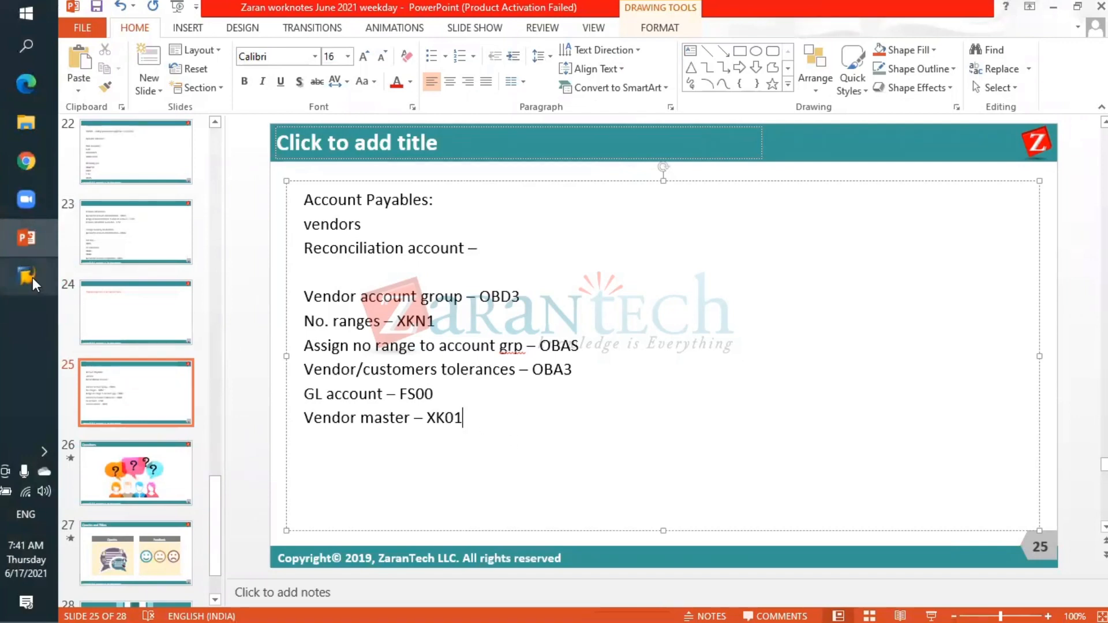
mouse_move(33, 282)
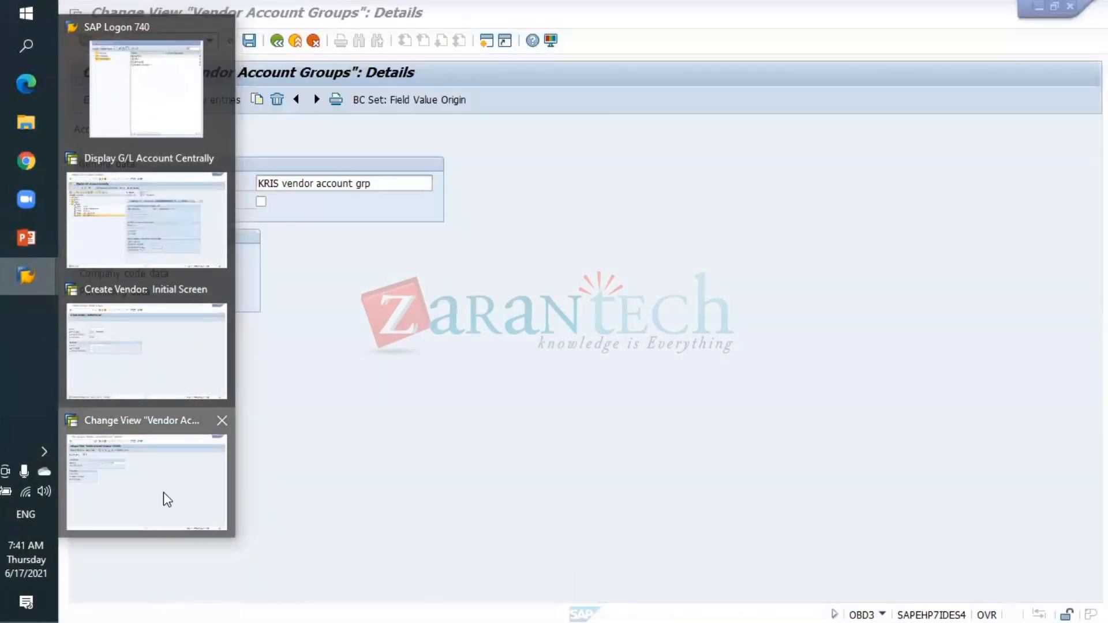
click(164, 495)
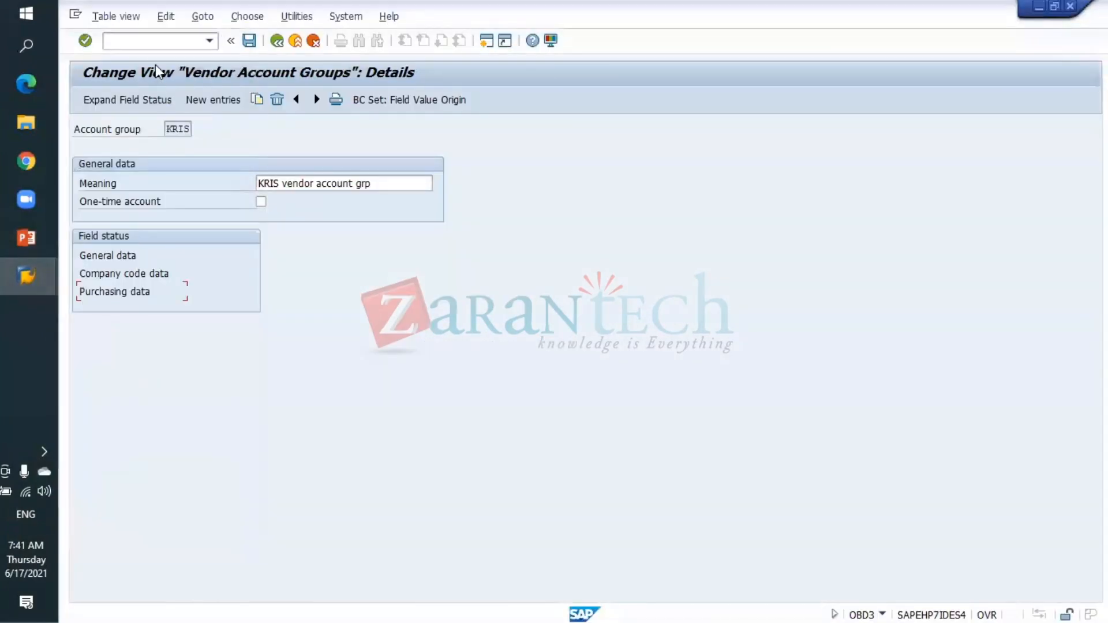
- Bring up the change vendor transaction XK02, followed by the display vendor transaction XK03
click(139, 42)
text(/NXK02)
key(Return)
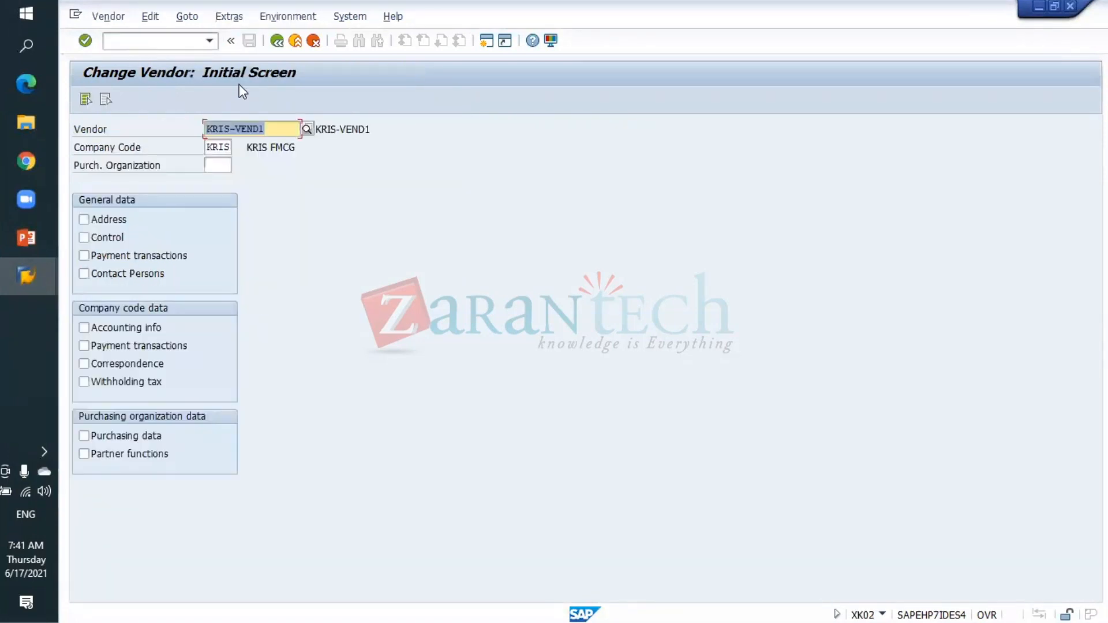
click(152, 42)
text(/NX)
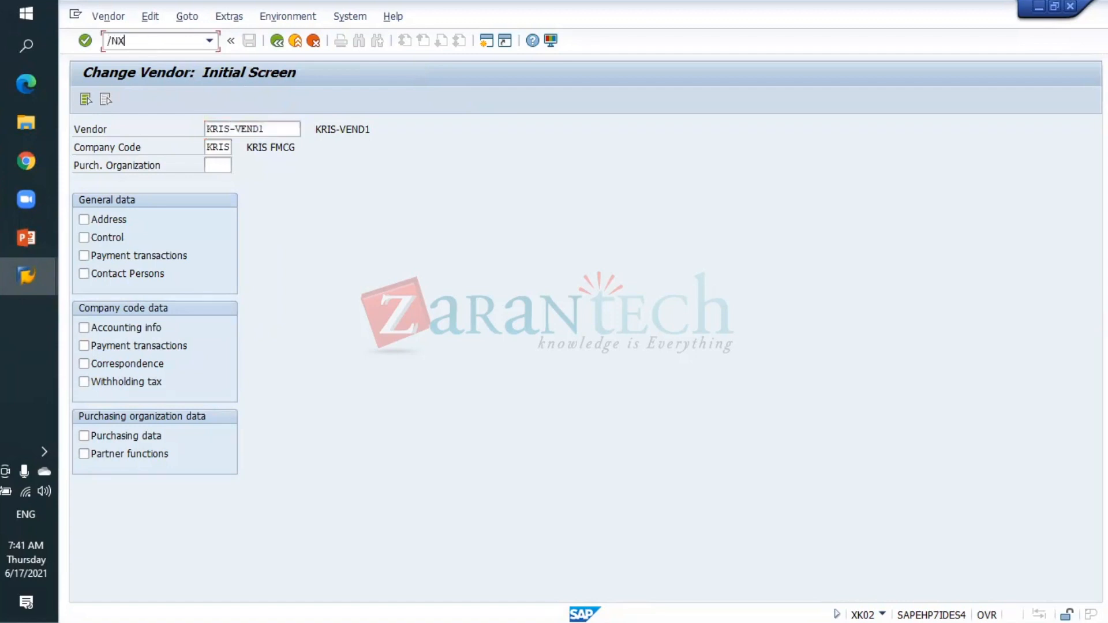
text(K03)
key(Return)
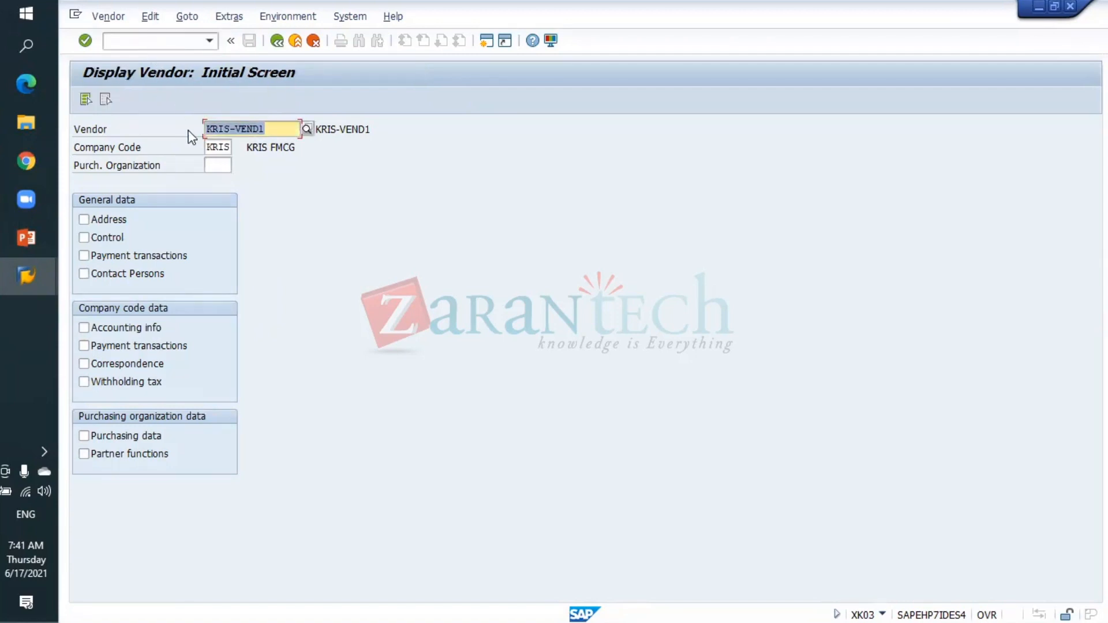
- Start transaction XK04 for vendor account changes and close the separate Create Vendor session
click(128, 41)
text(/NXK03)
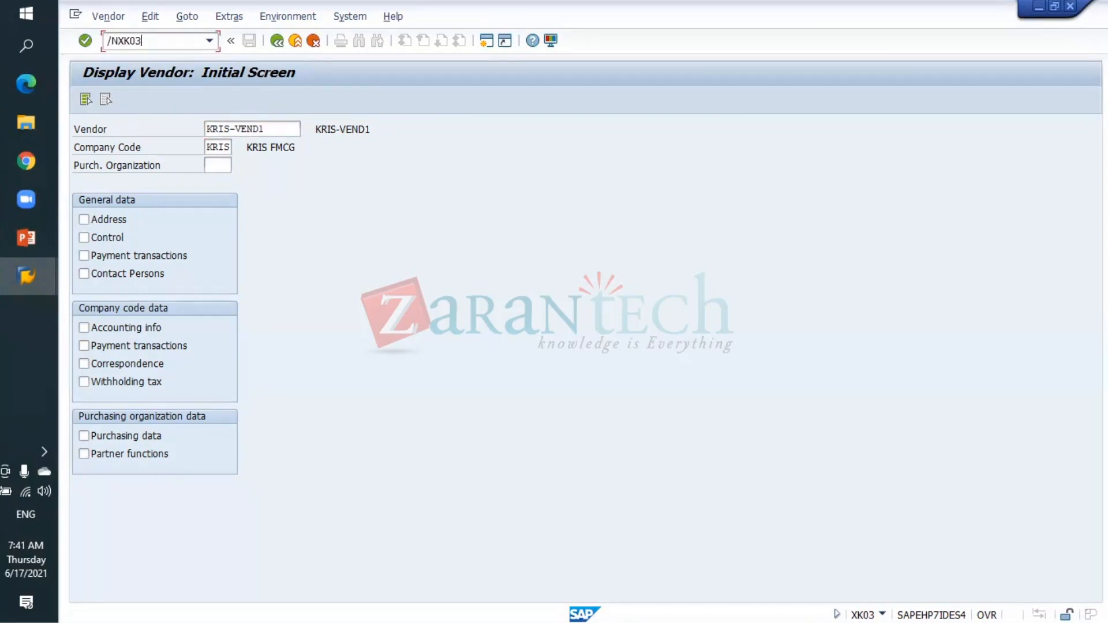
key(Return)
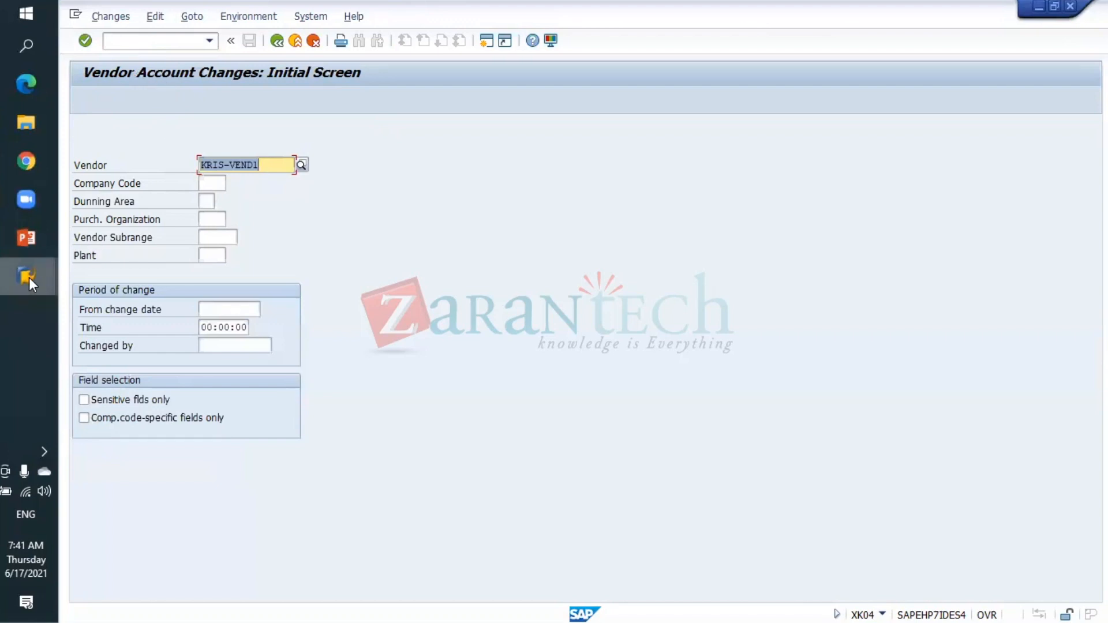
mouse_move(43, 279)
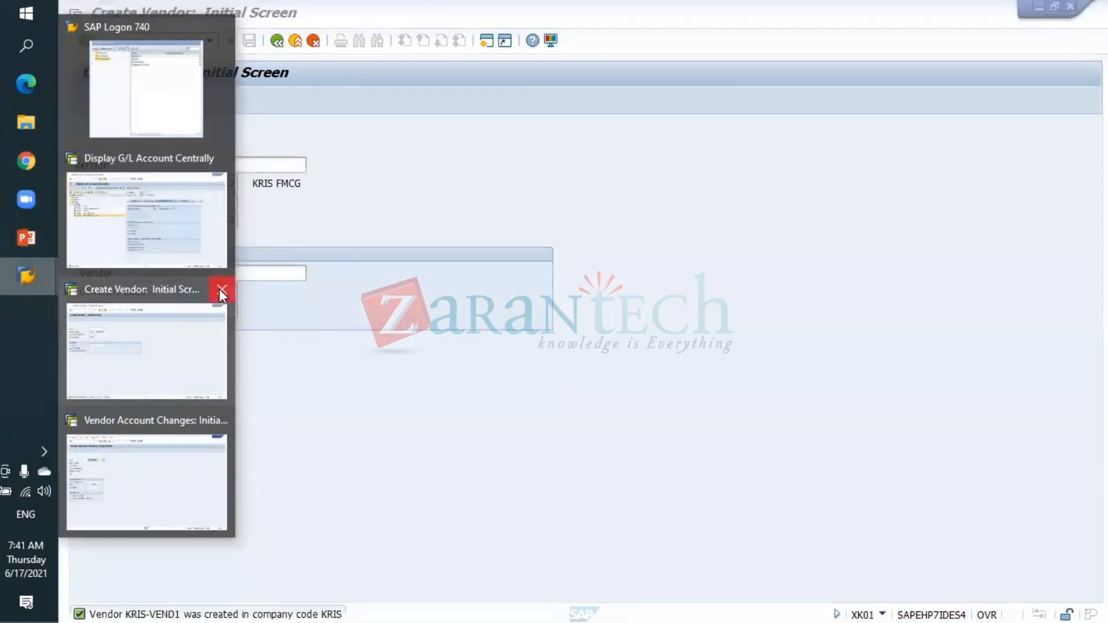
click(224, 289)
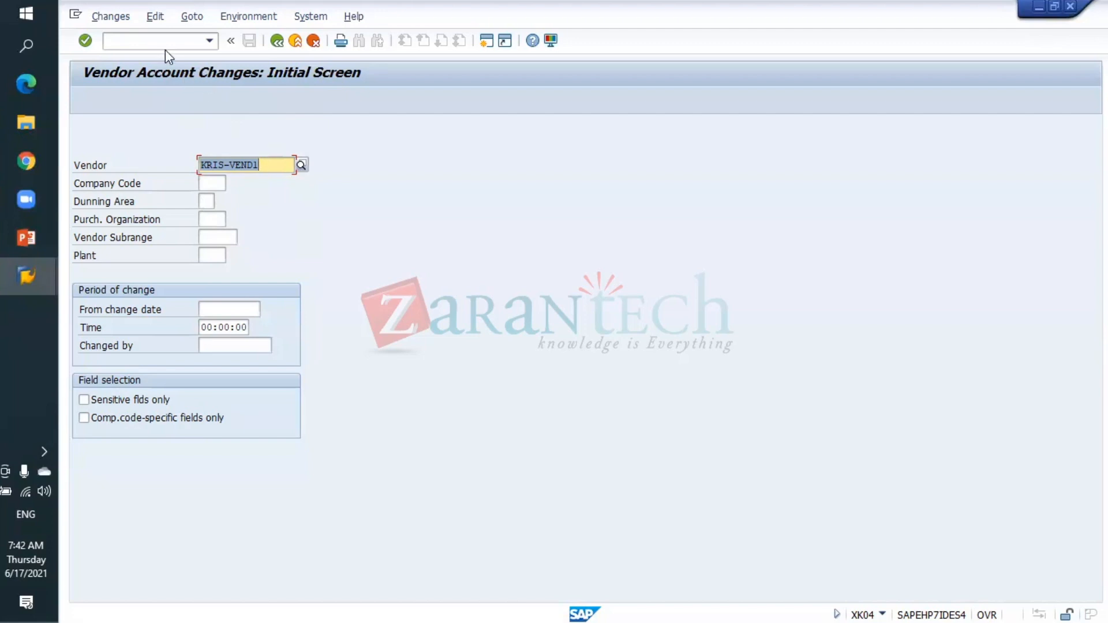
- Start transaction XK05 and view the block/unblock details of vendor KRIS-VEND1 in company code KRIS
click(152, 41)
text(/NXK05)
key(Return)
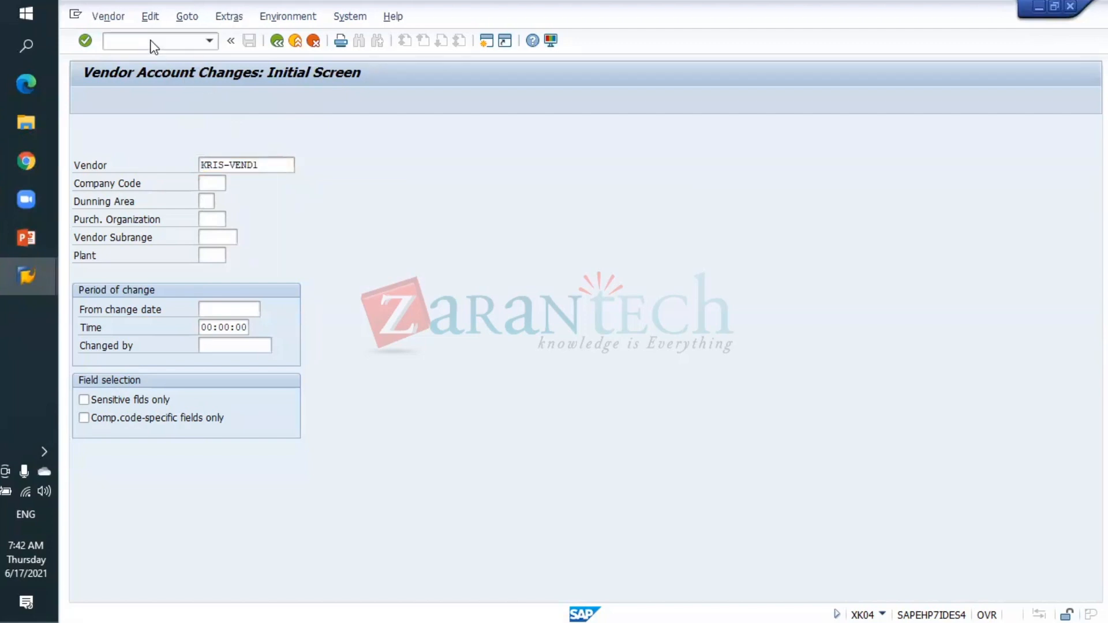
click(279, 168)
key(Return)
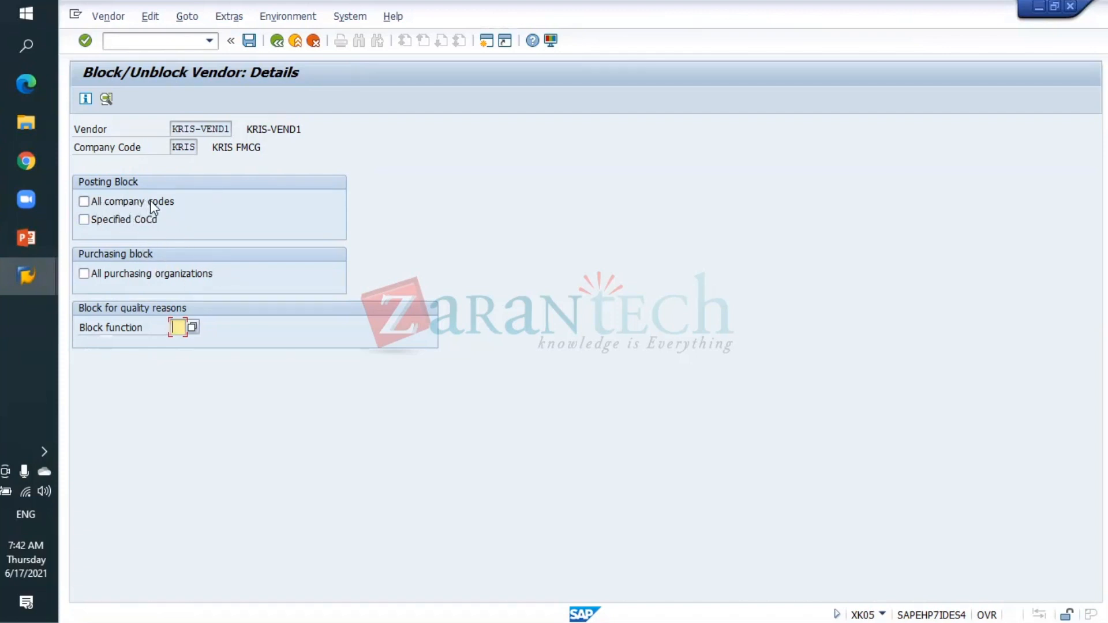
click(276, 43)
- Start transaction XK06 and view the deletion flags and deletion blocks of vendor KRIS-VEND1 in company code KRIS
click(177, 39)
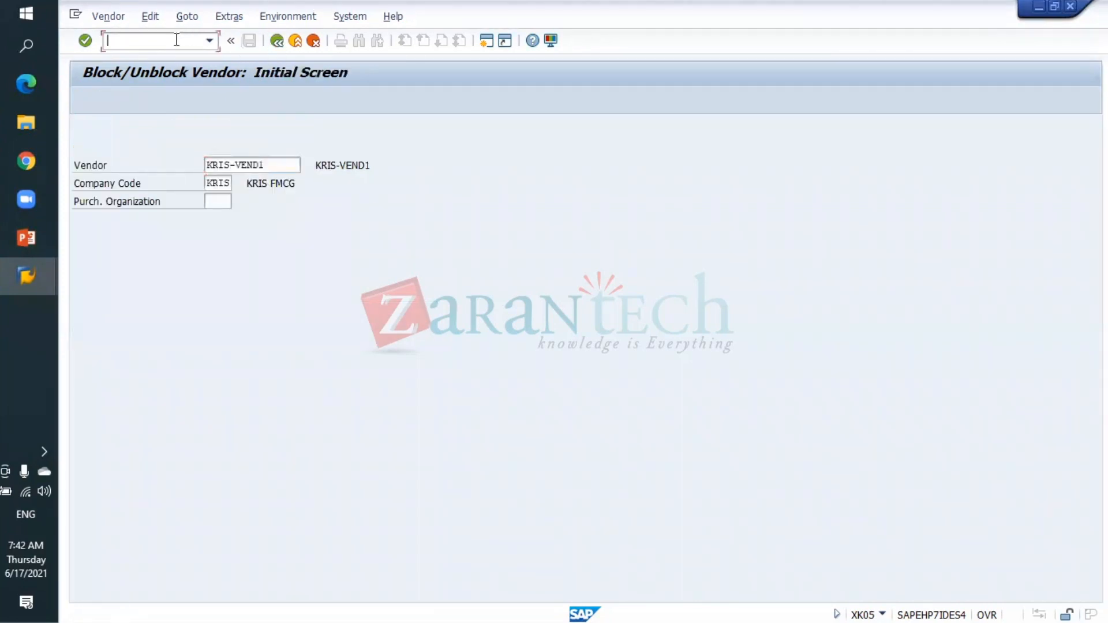
text(/NXK06)
key(Return)
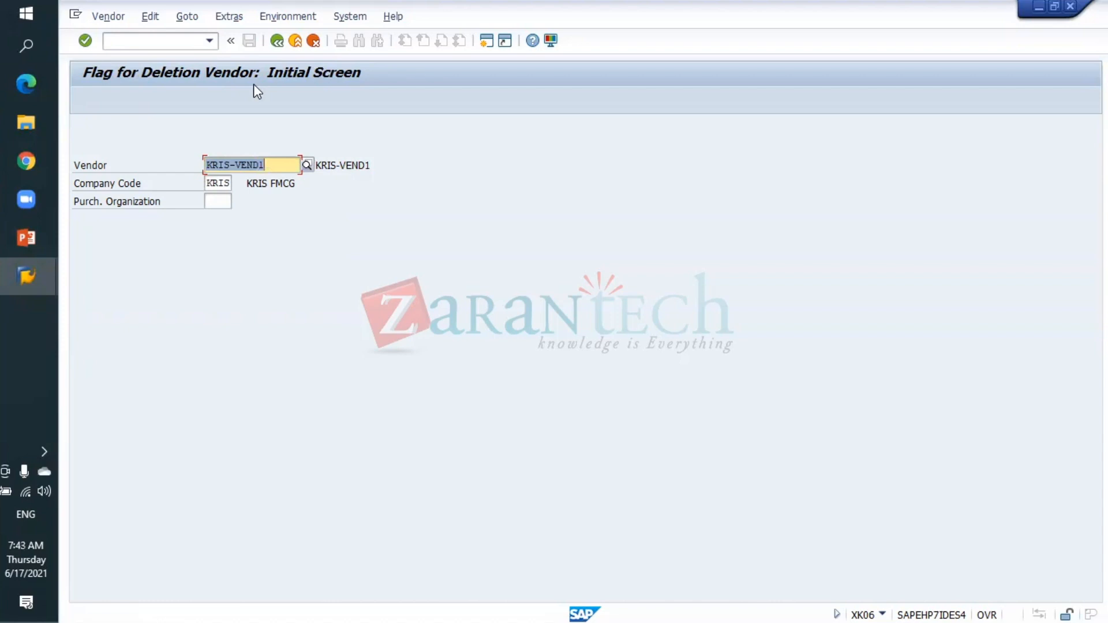
key(Return)
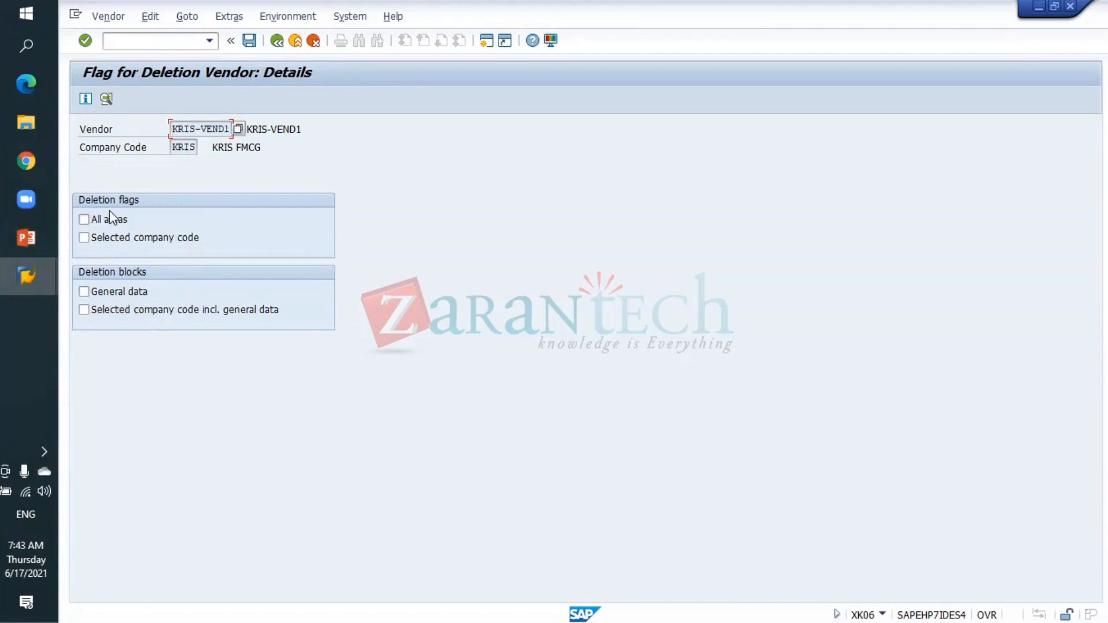
click(277, 42)
- Start transaction XK03 in a new session, select all data views and display the address of vendor KRIS-VEND1
click(171, 42)
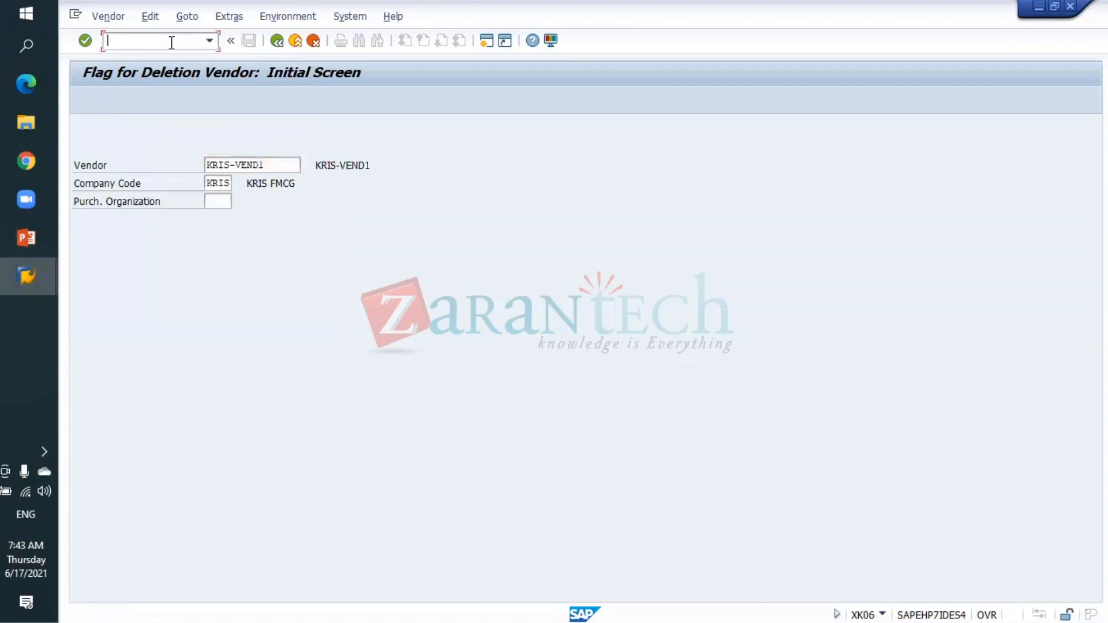
click(28, 280)
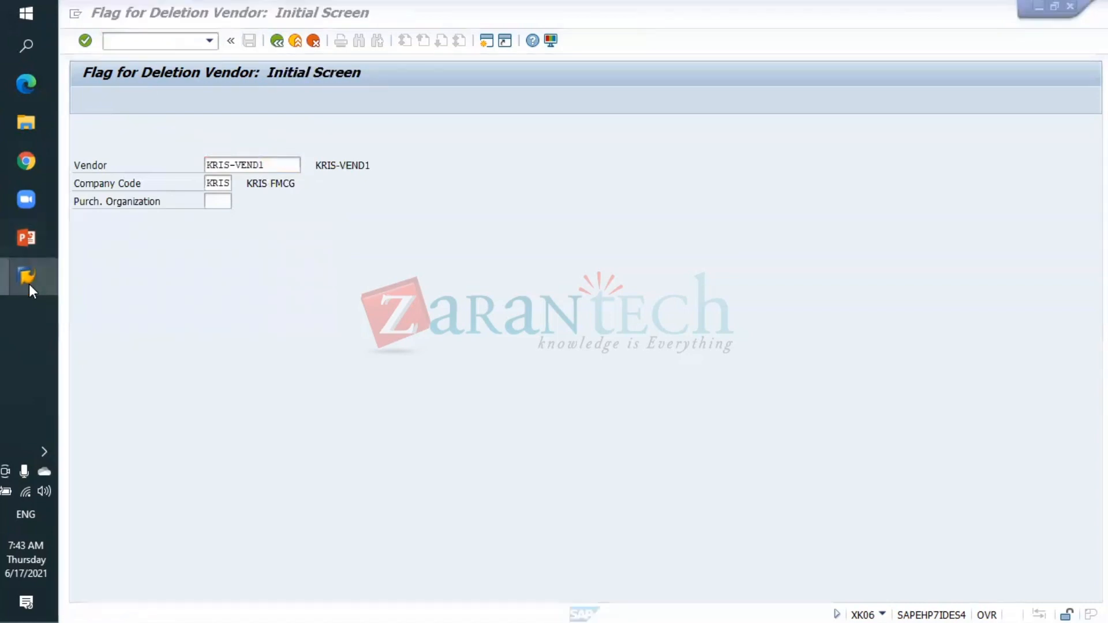
click(202, 56)
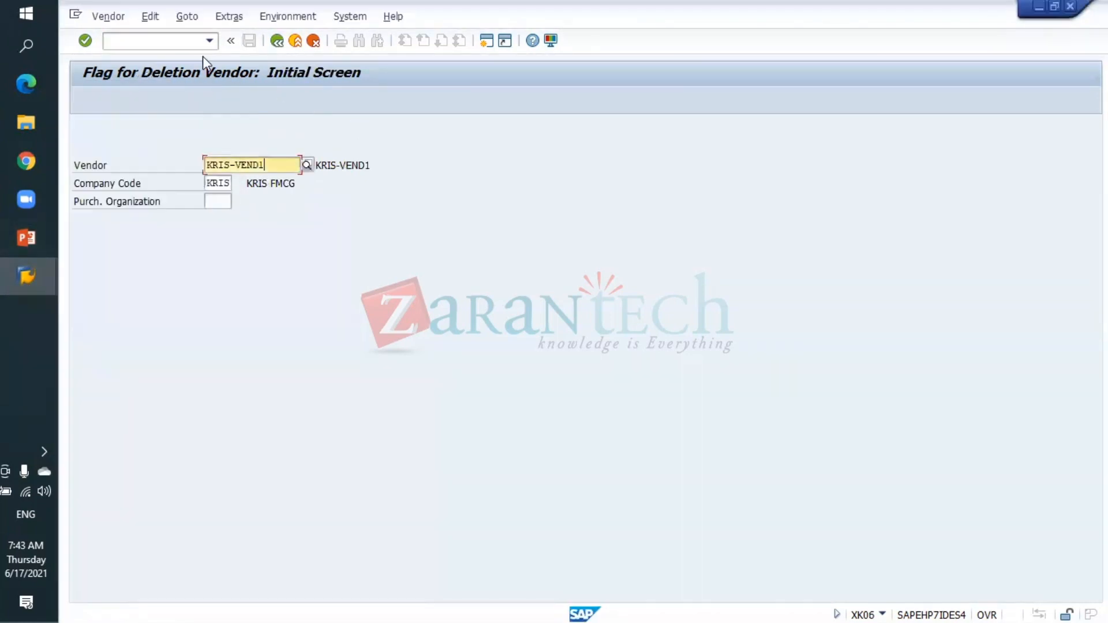
click(165, 43)
text(/OXK0)
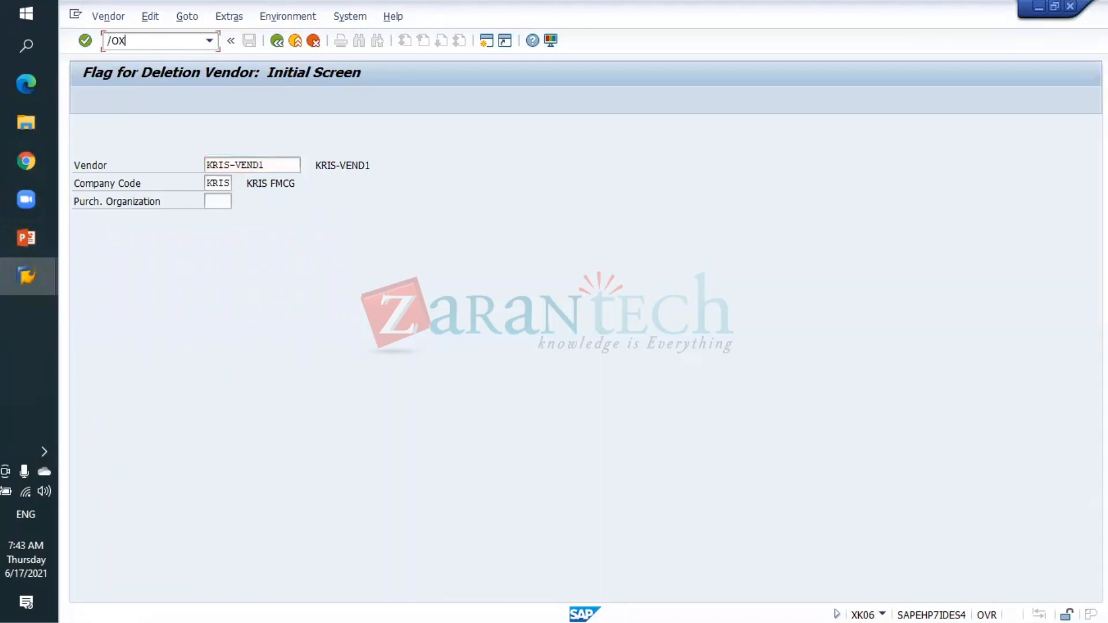
text(3)
key(Return)
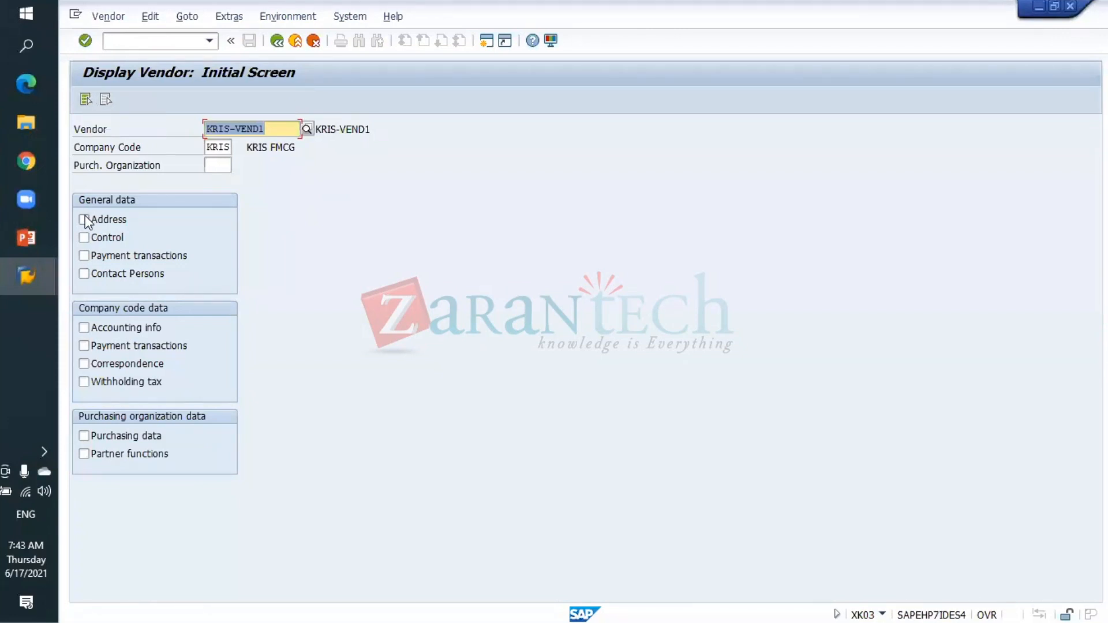
click(85, 99)
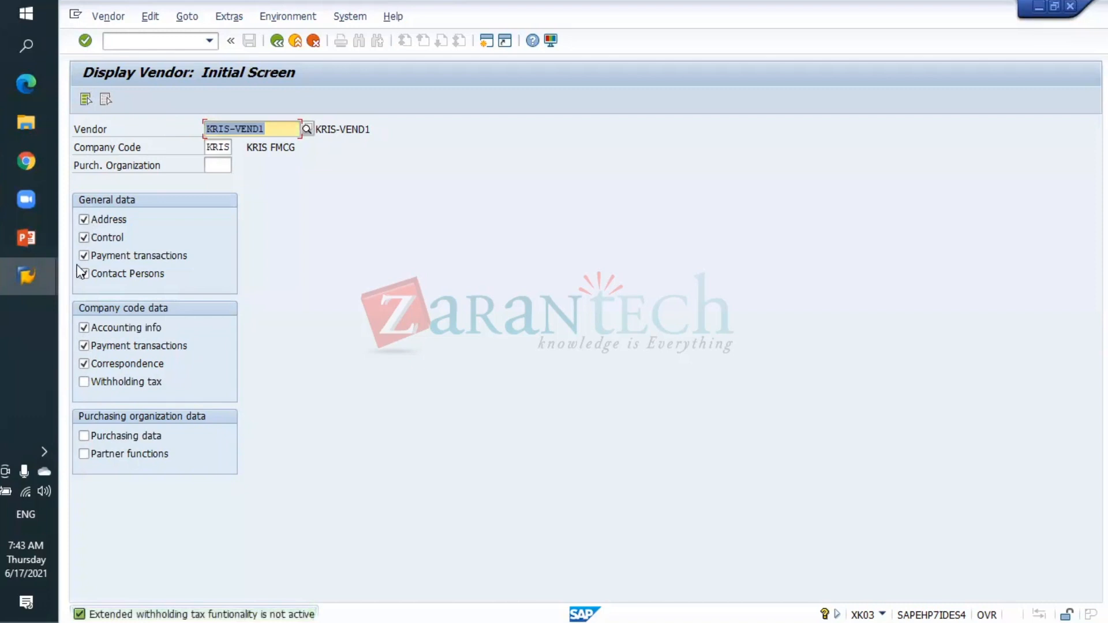
key(Return)
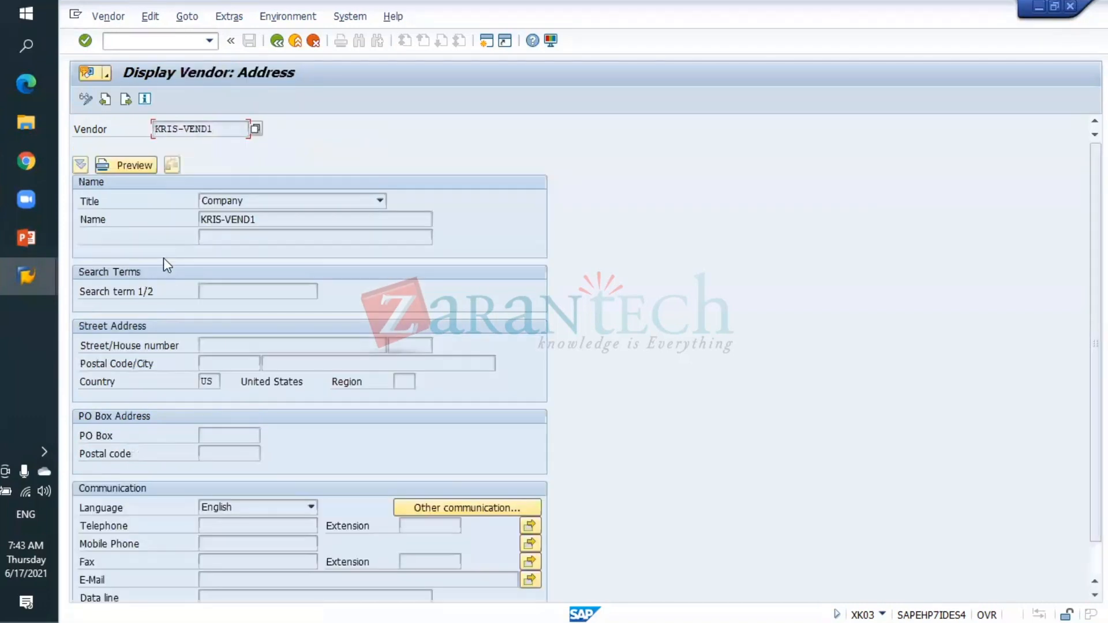
- View the administrative data of vendor KRIS-VEND1 to check its account group, and close the dialog
click(226, 15)
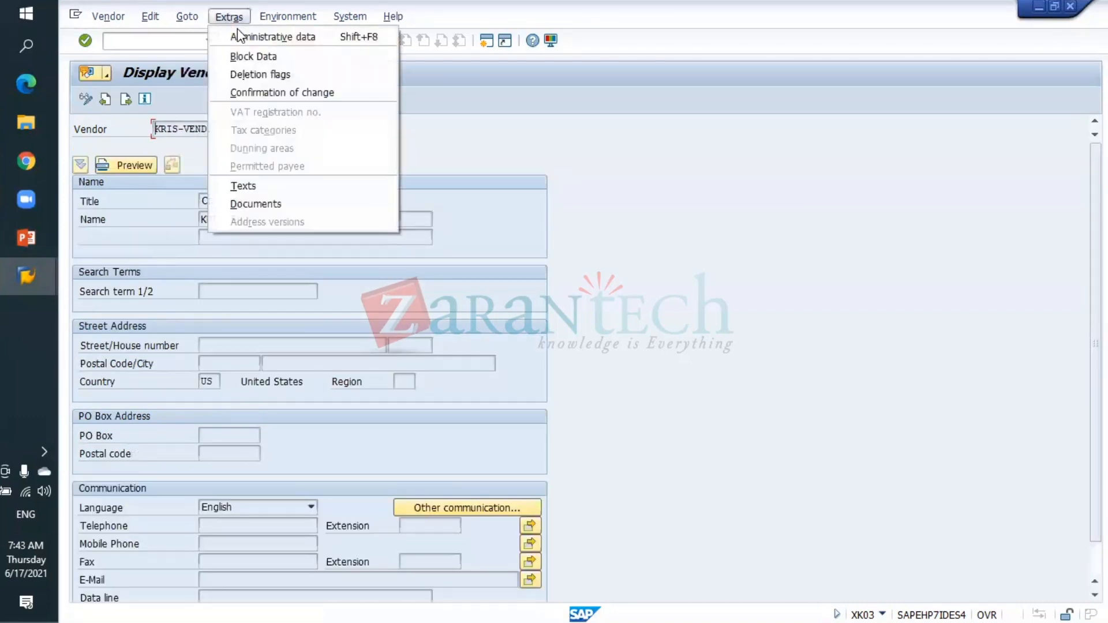
click(248, 35)
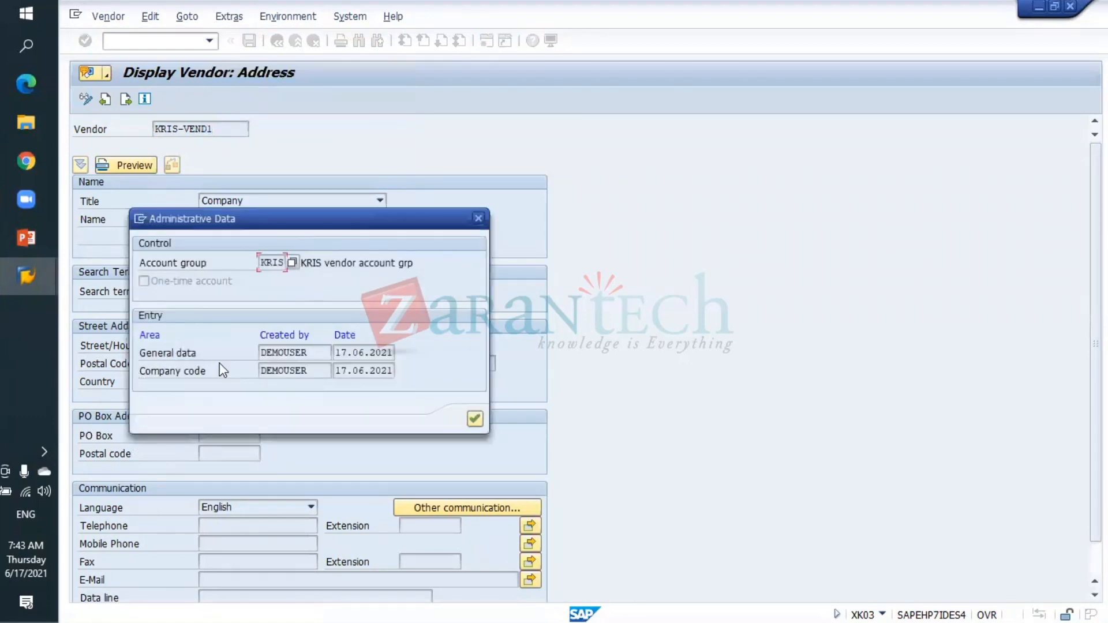
drag(259, 263, 286, 264)
click(479, 218)
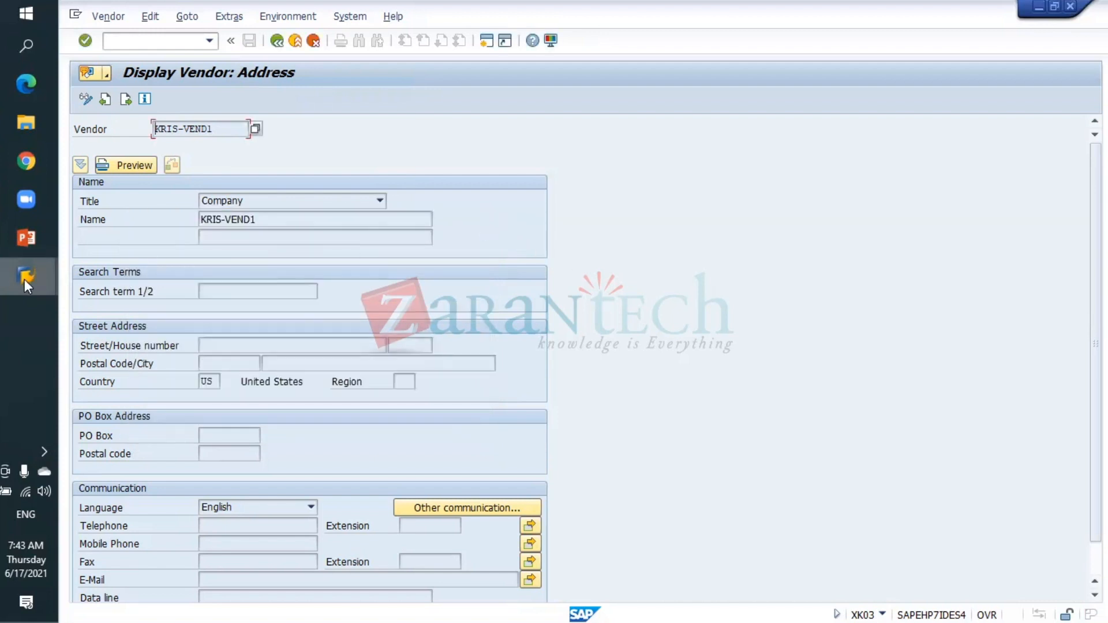